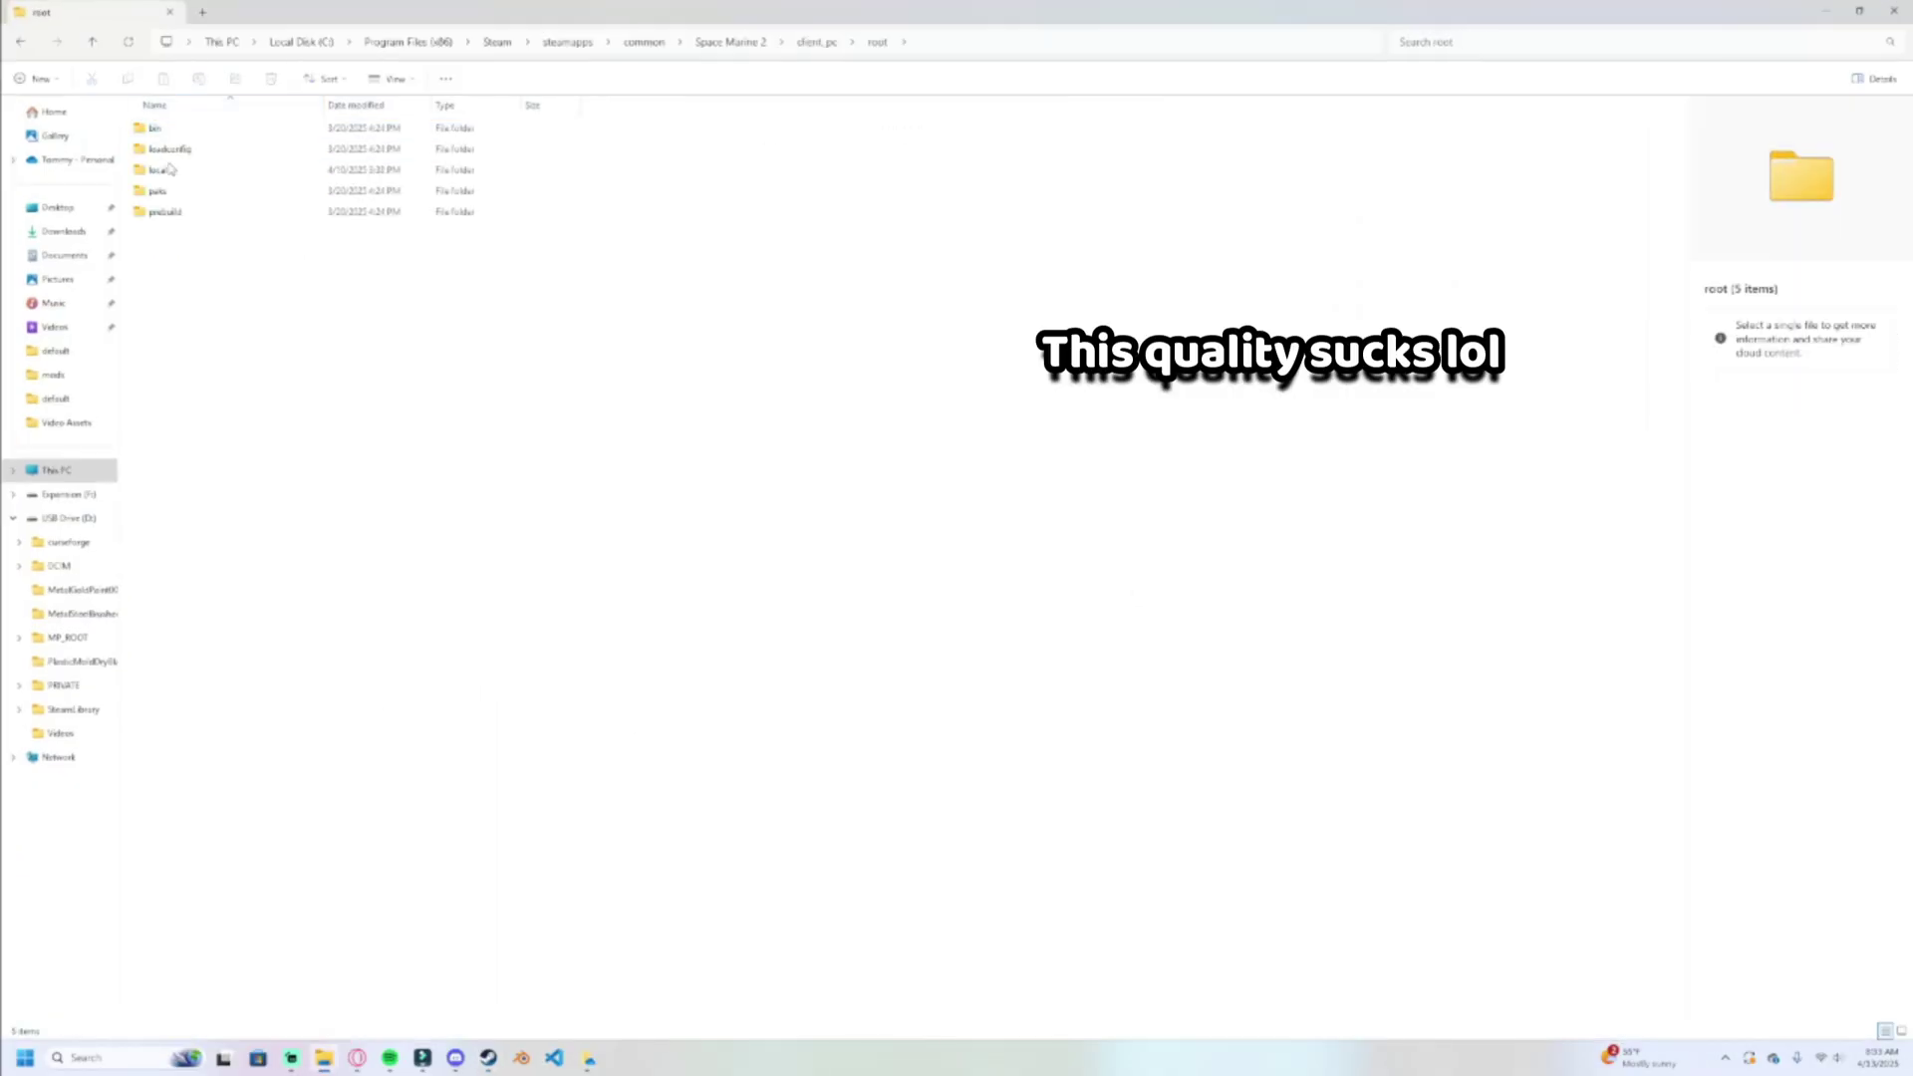
Open default_other.pak from the paks\client\default folder in WinRAR.
double_click(157, 190)
double_click(161, 128)
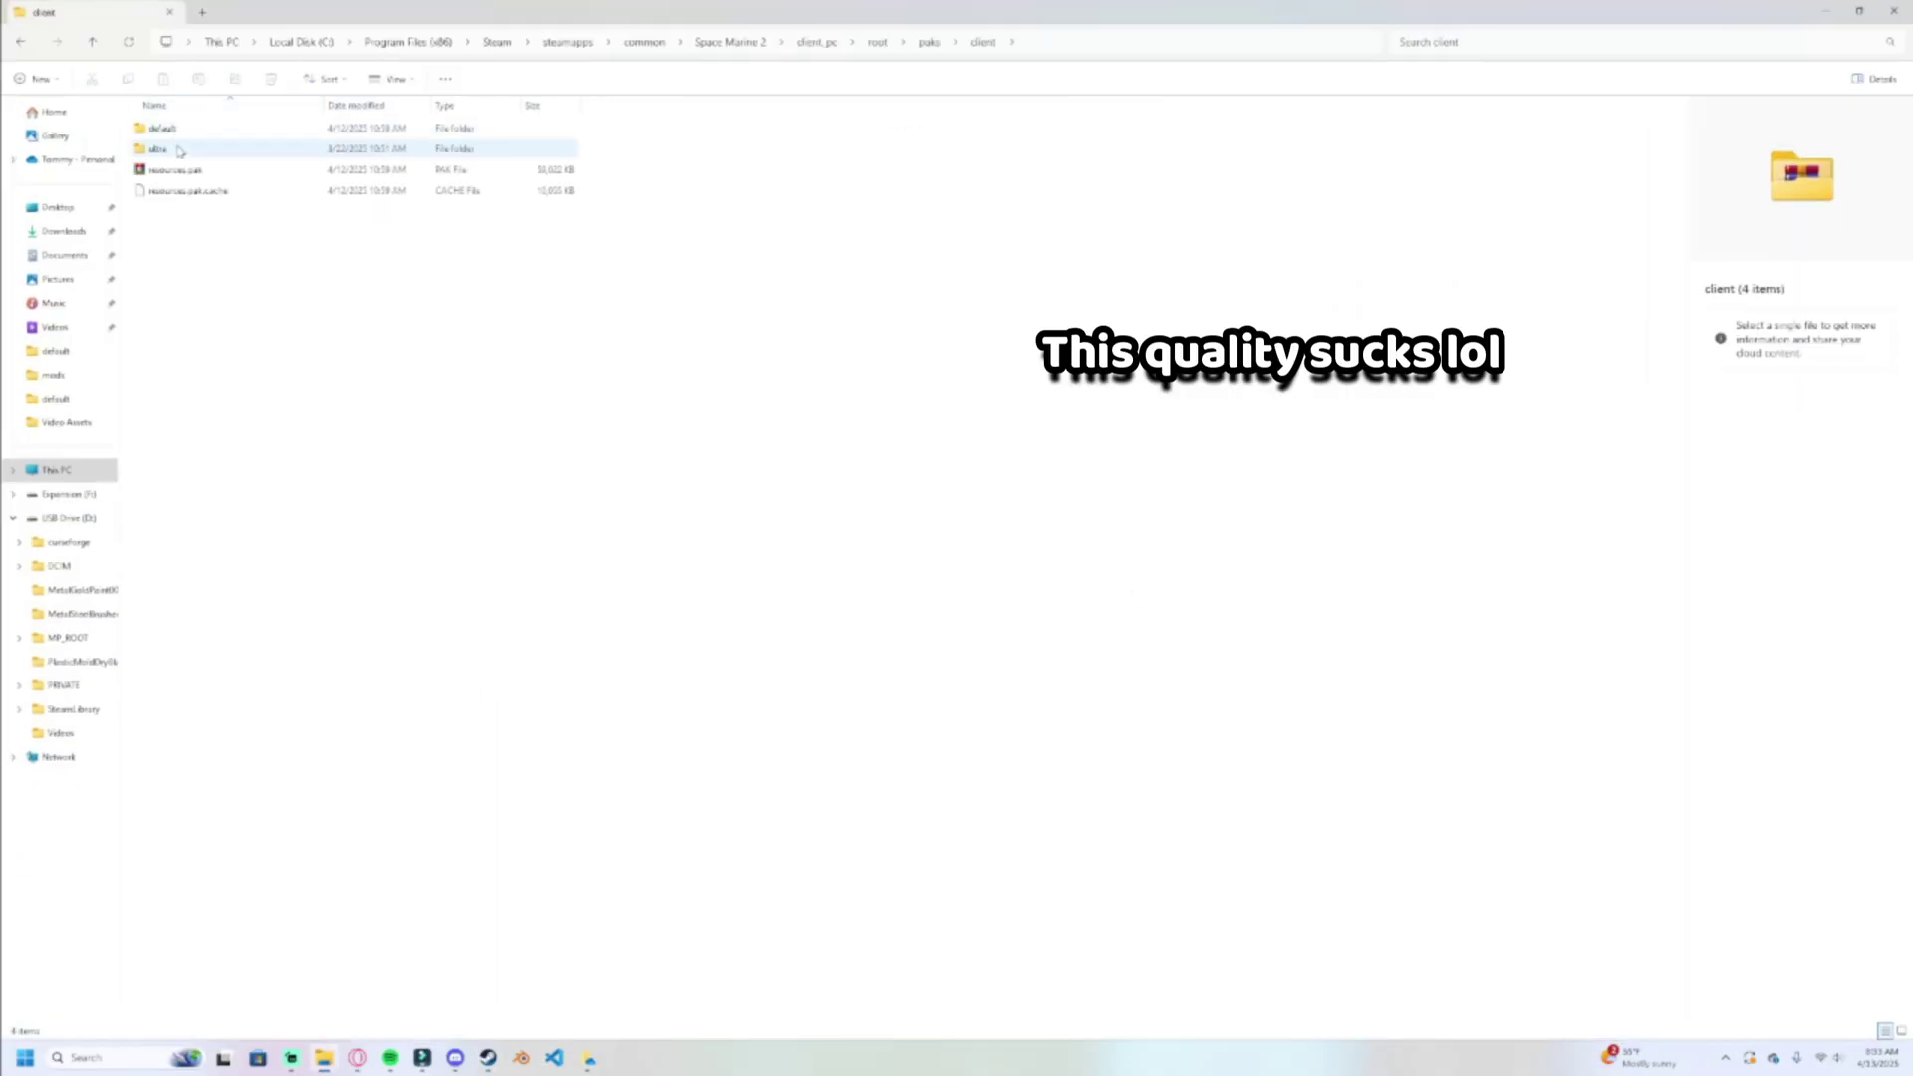
double_click(171, 149)
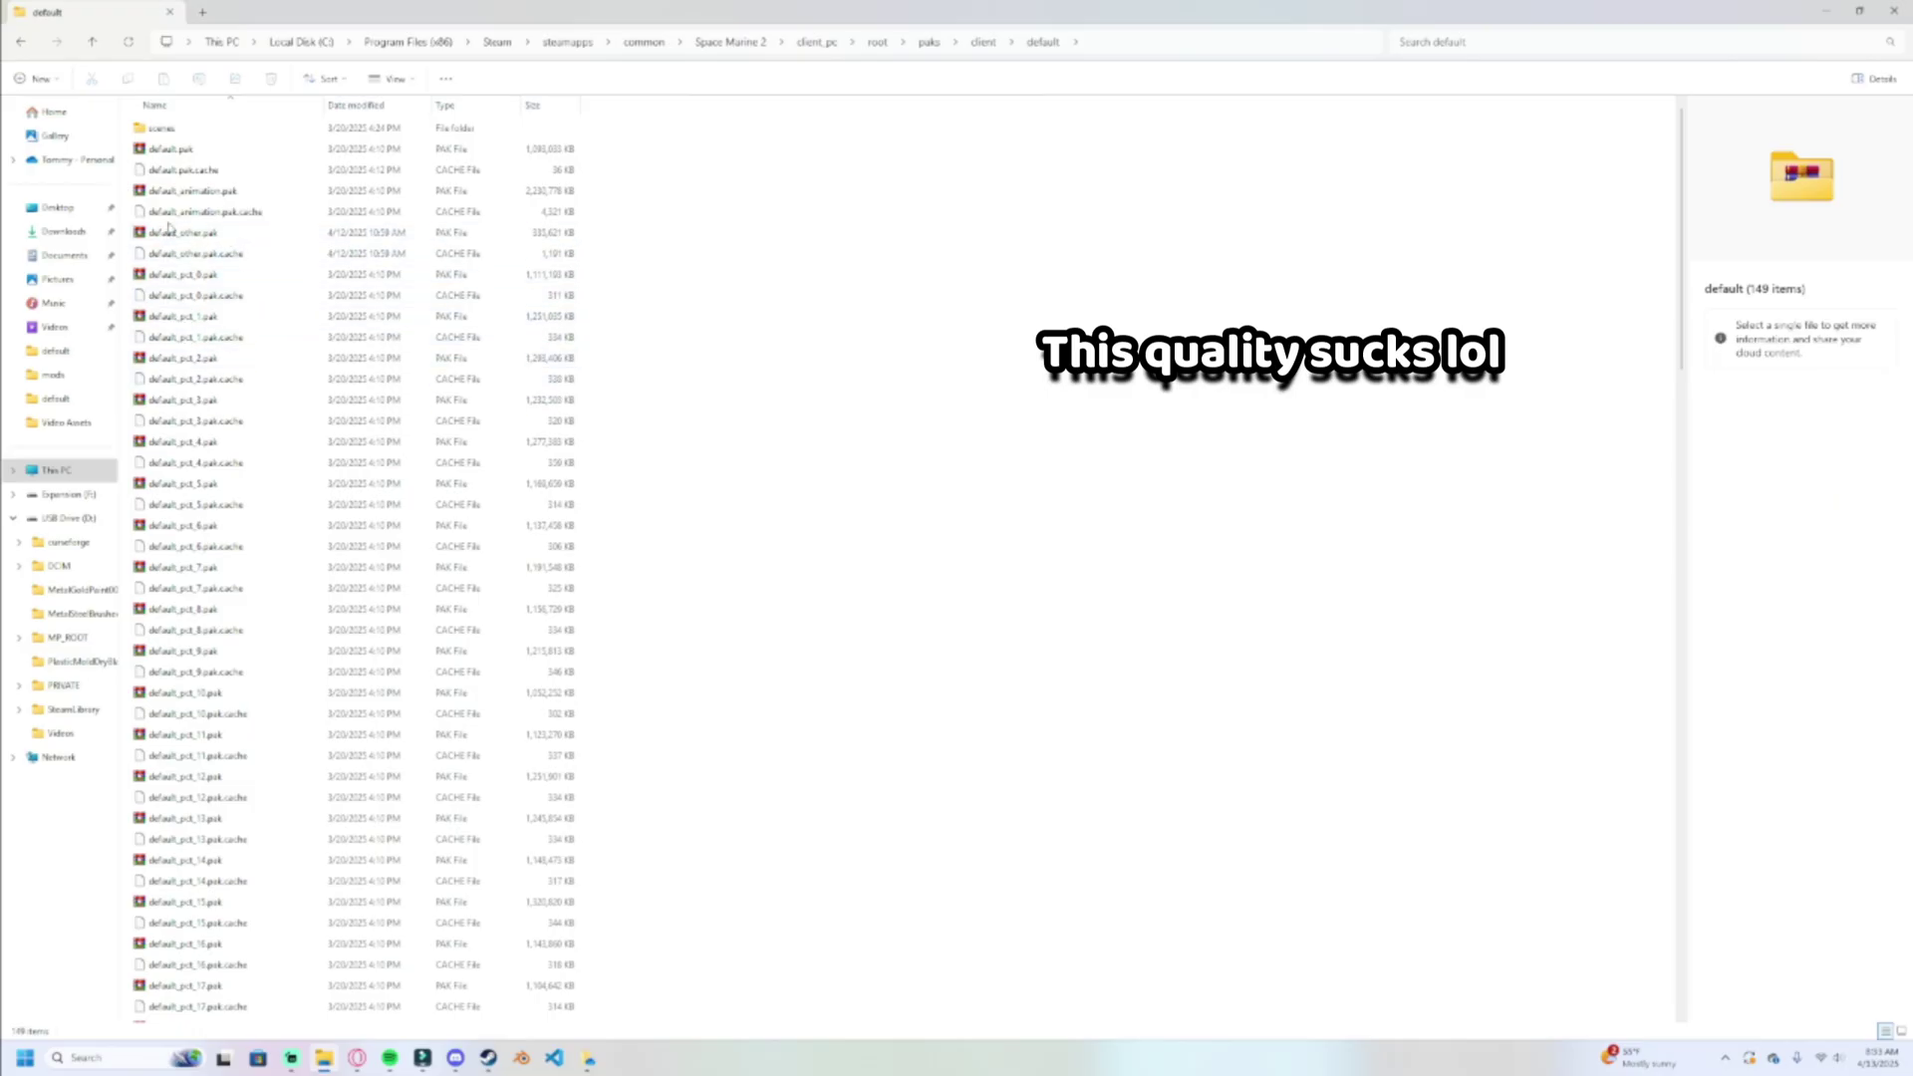
double_click(181, 235)
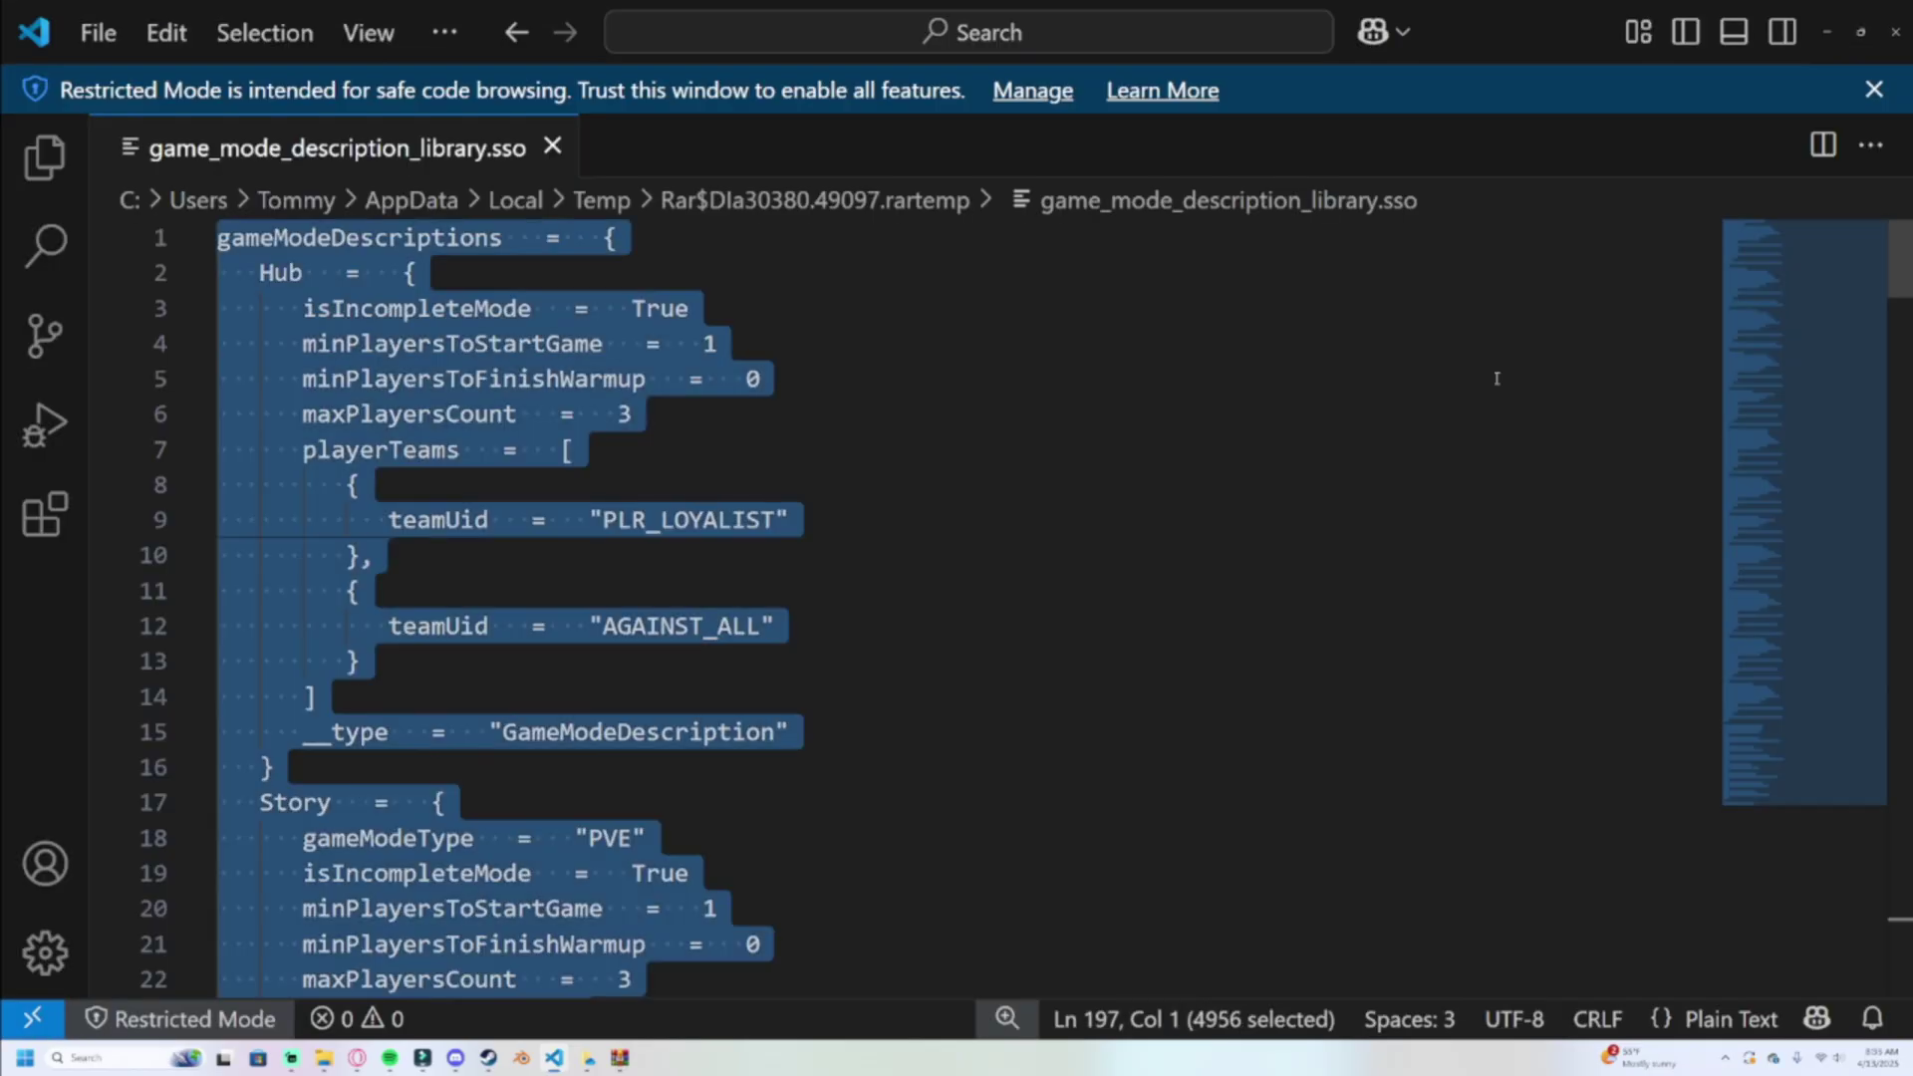
Replace the .sso text with 'SUBSCRIBE!!!' and update the archive with the edited file.
text(SUBSCRIBE!!!)
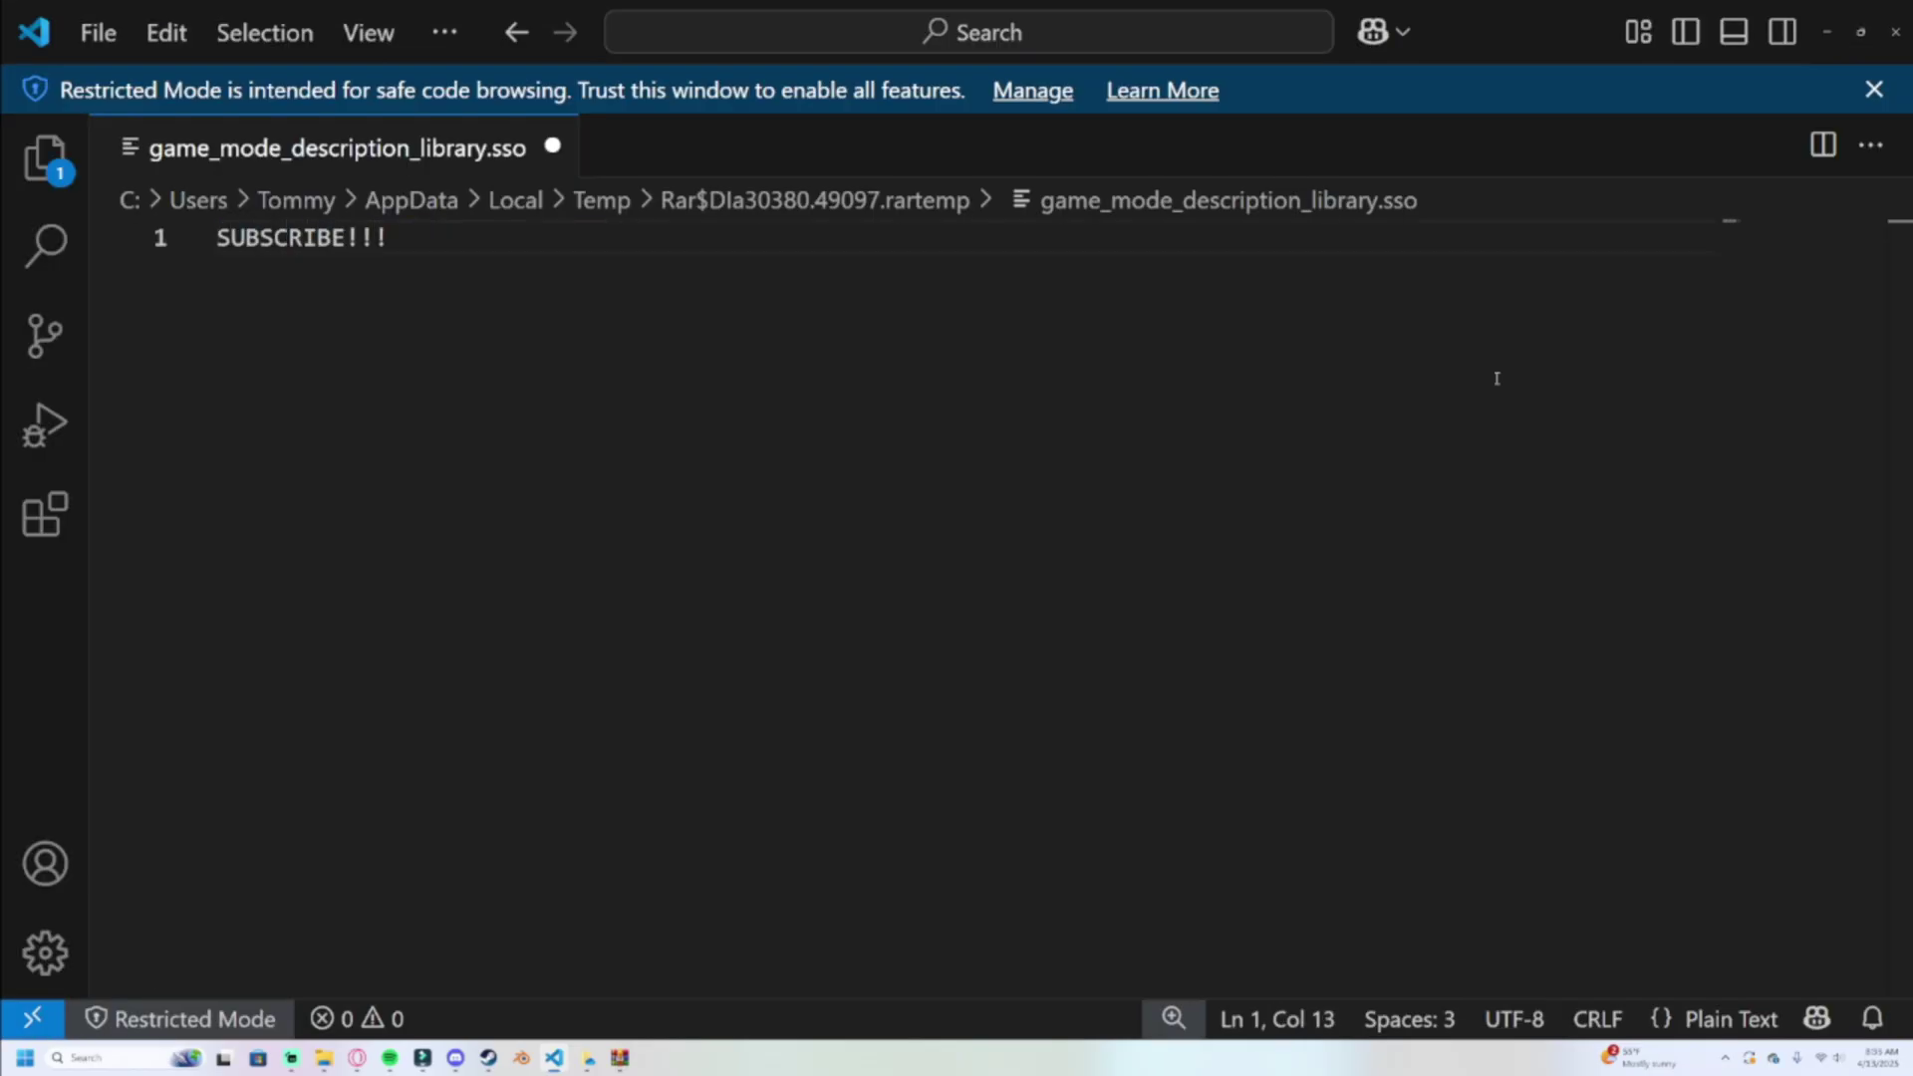
click(1894, 32)
click(939, 581)
key(alt+F4)
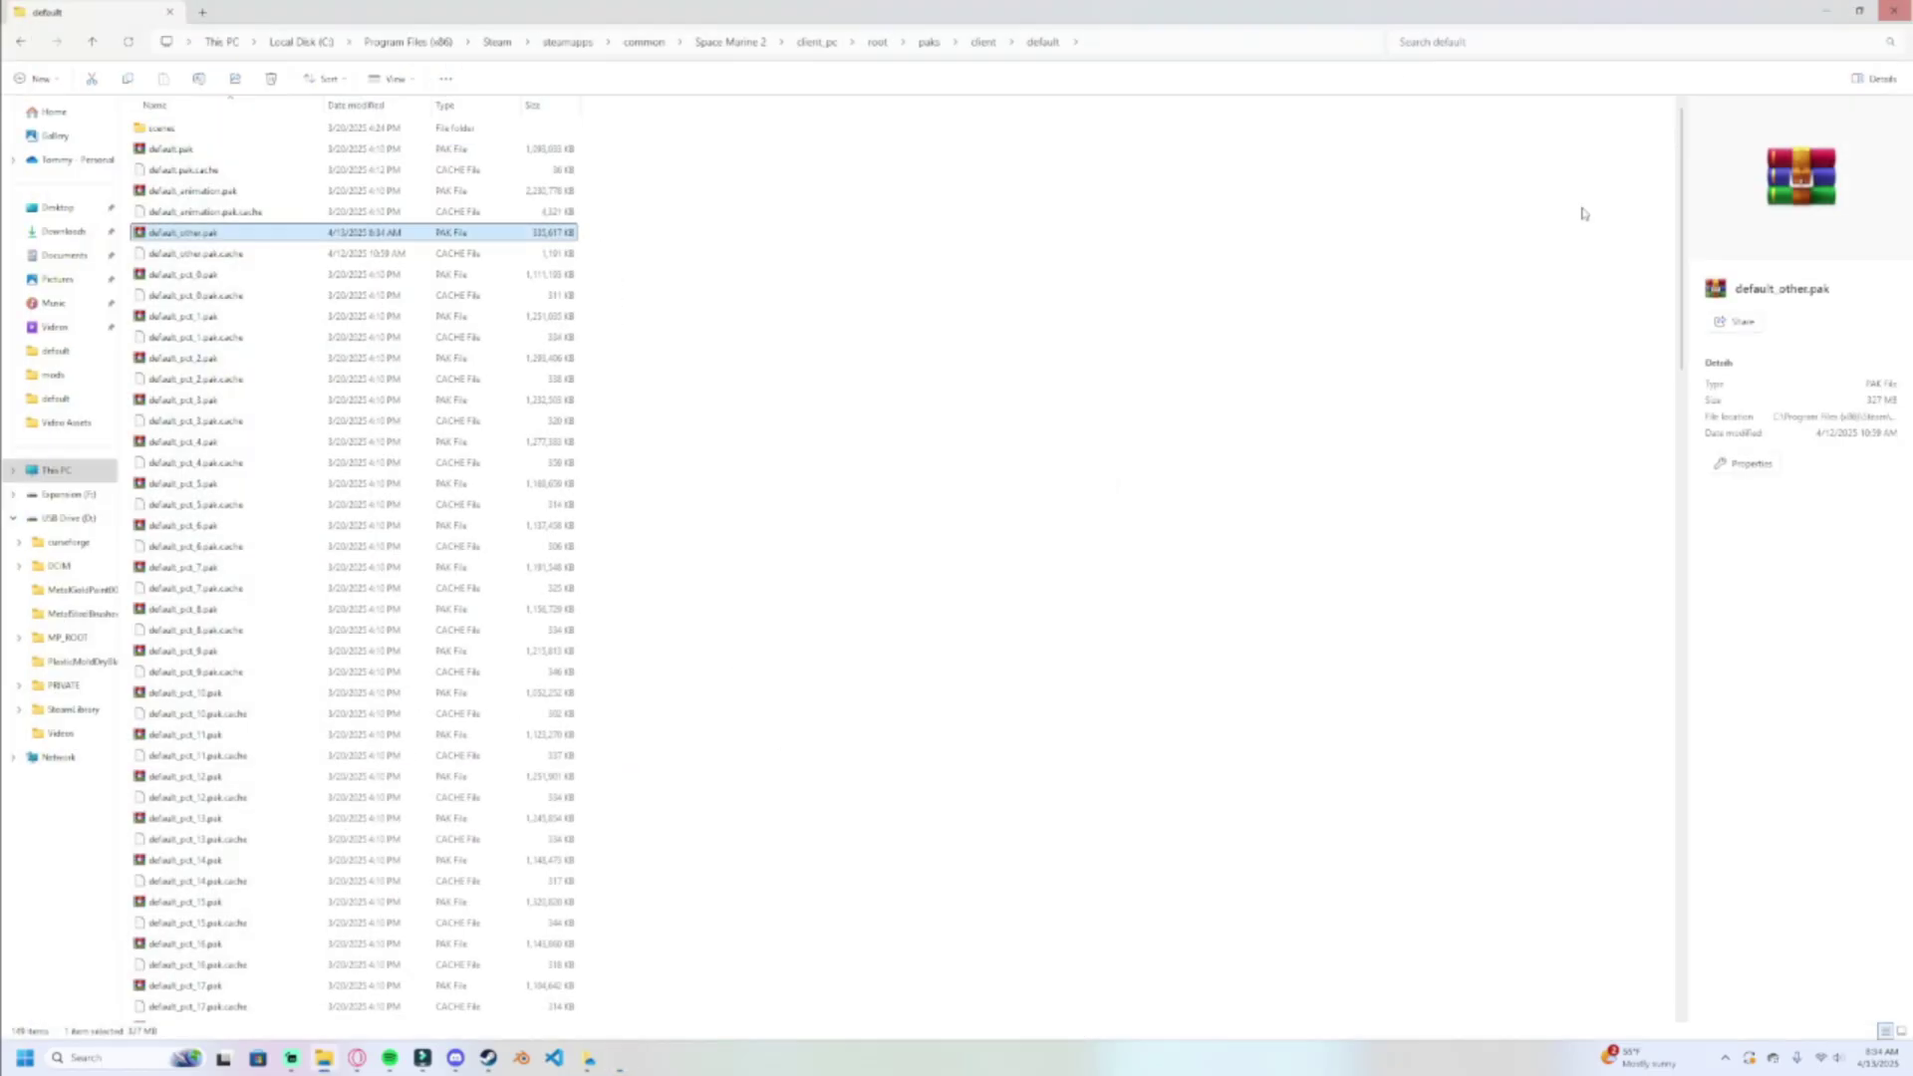
Open game_mode_description_library.sso in another pak archive and start replacing all its text.
click(834, 42)
double_click(159, 124)
double_click(183, 145)
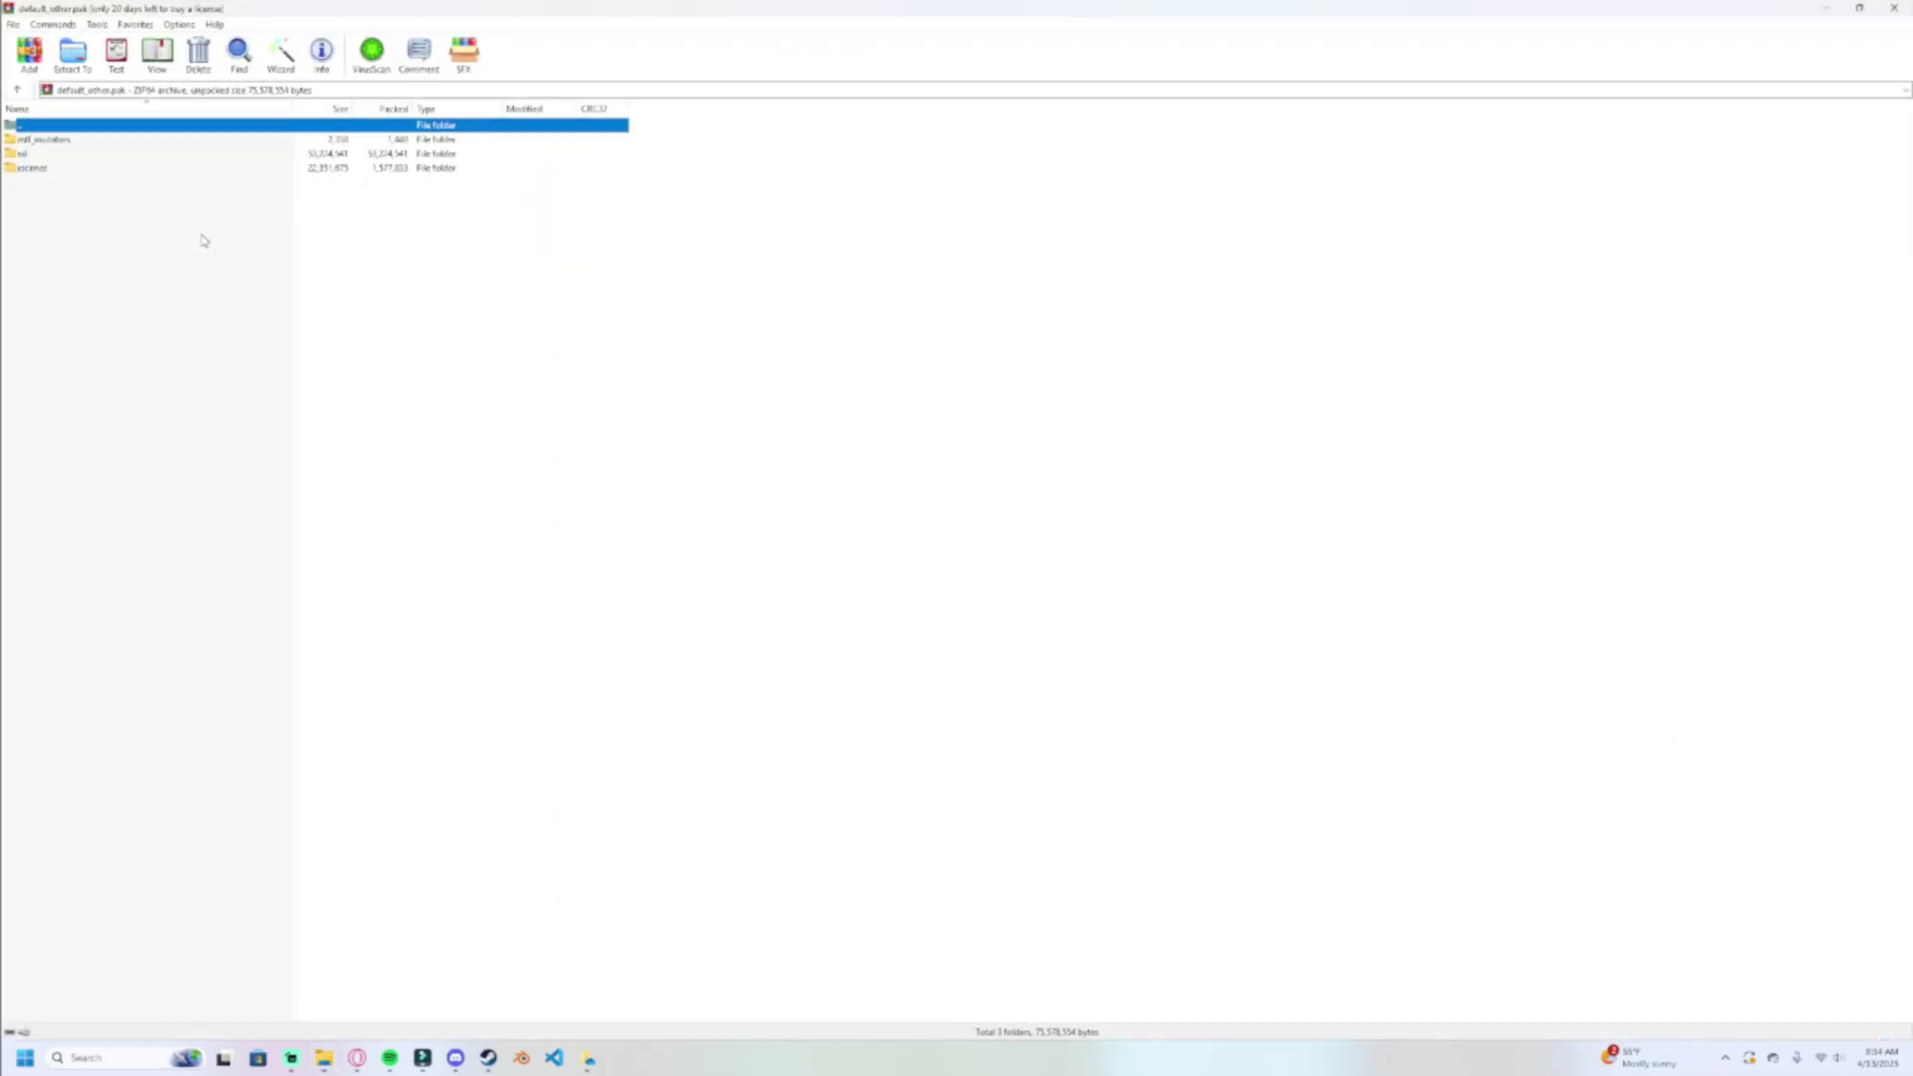
double_click(27, 678)
double_click(40, 183)
double_click(60, 152)
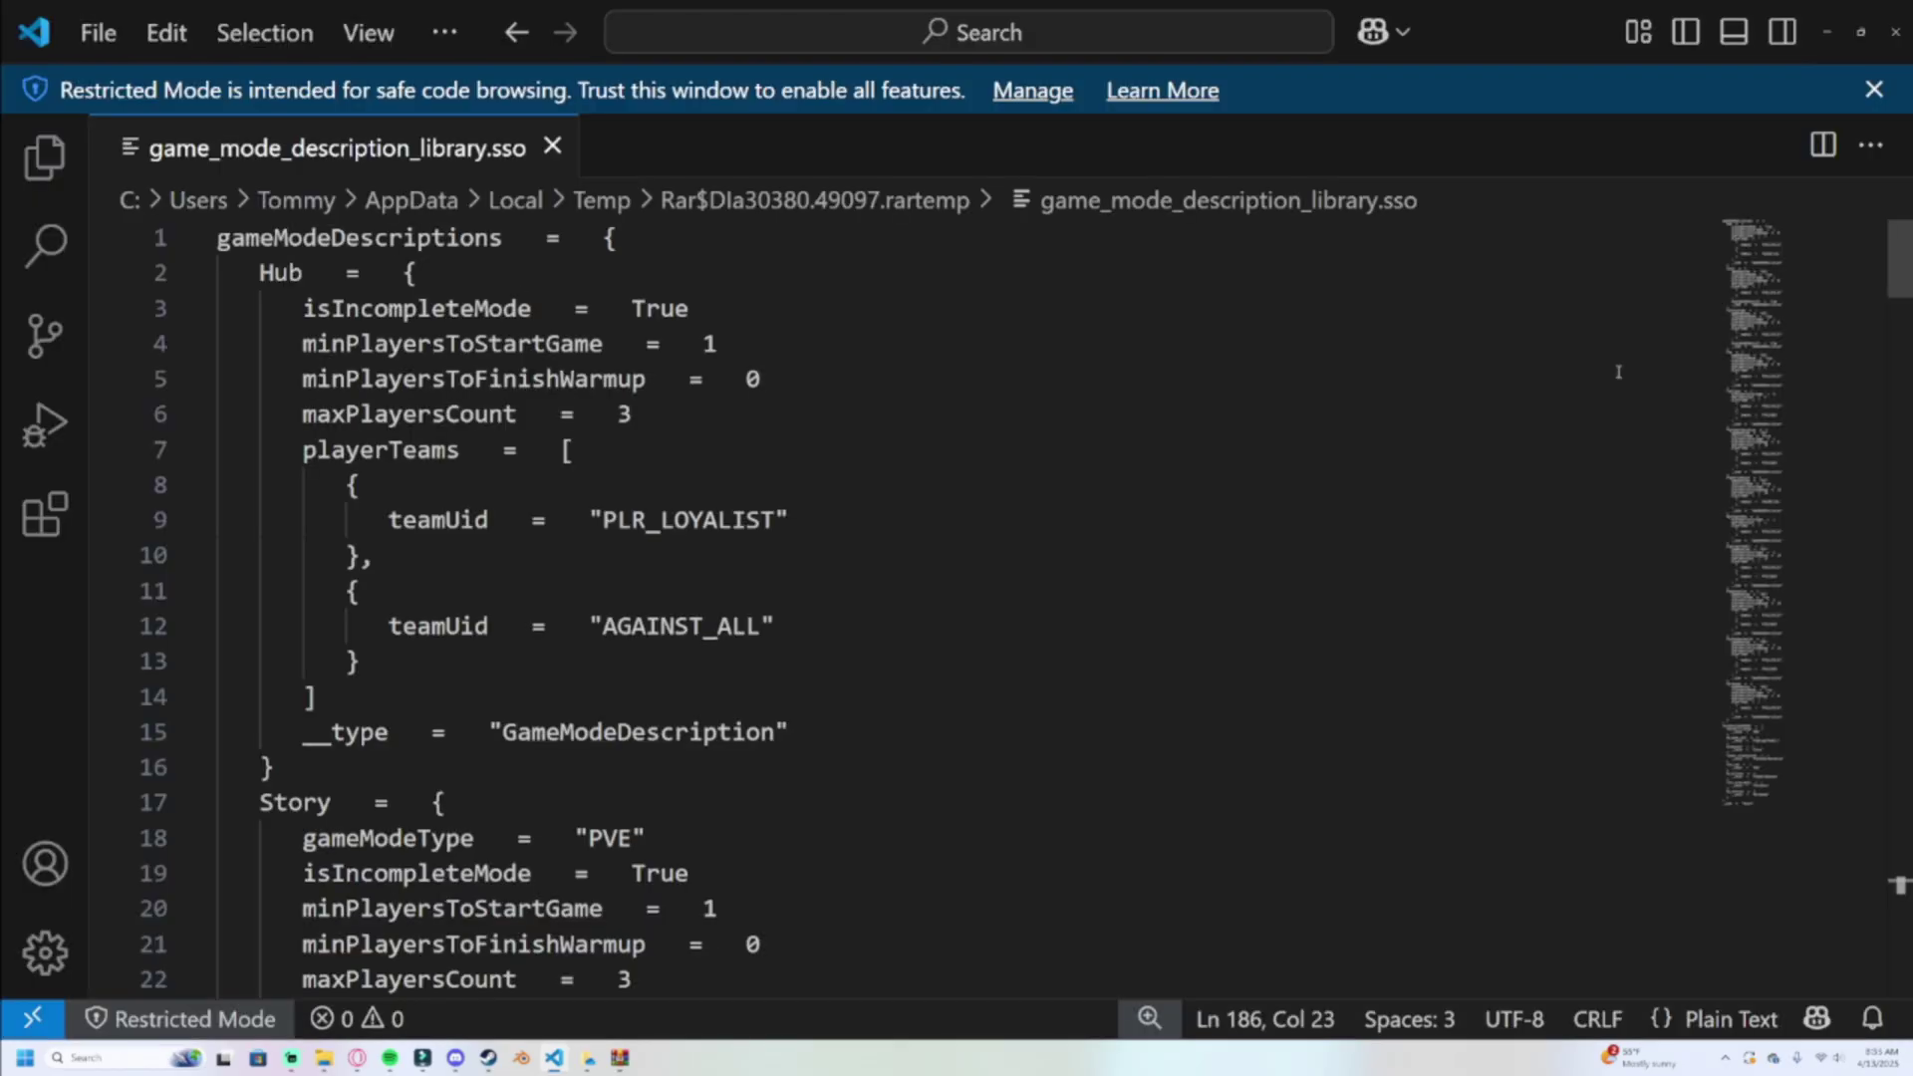
key(ctrl+a)
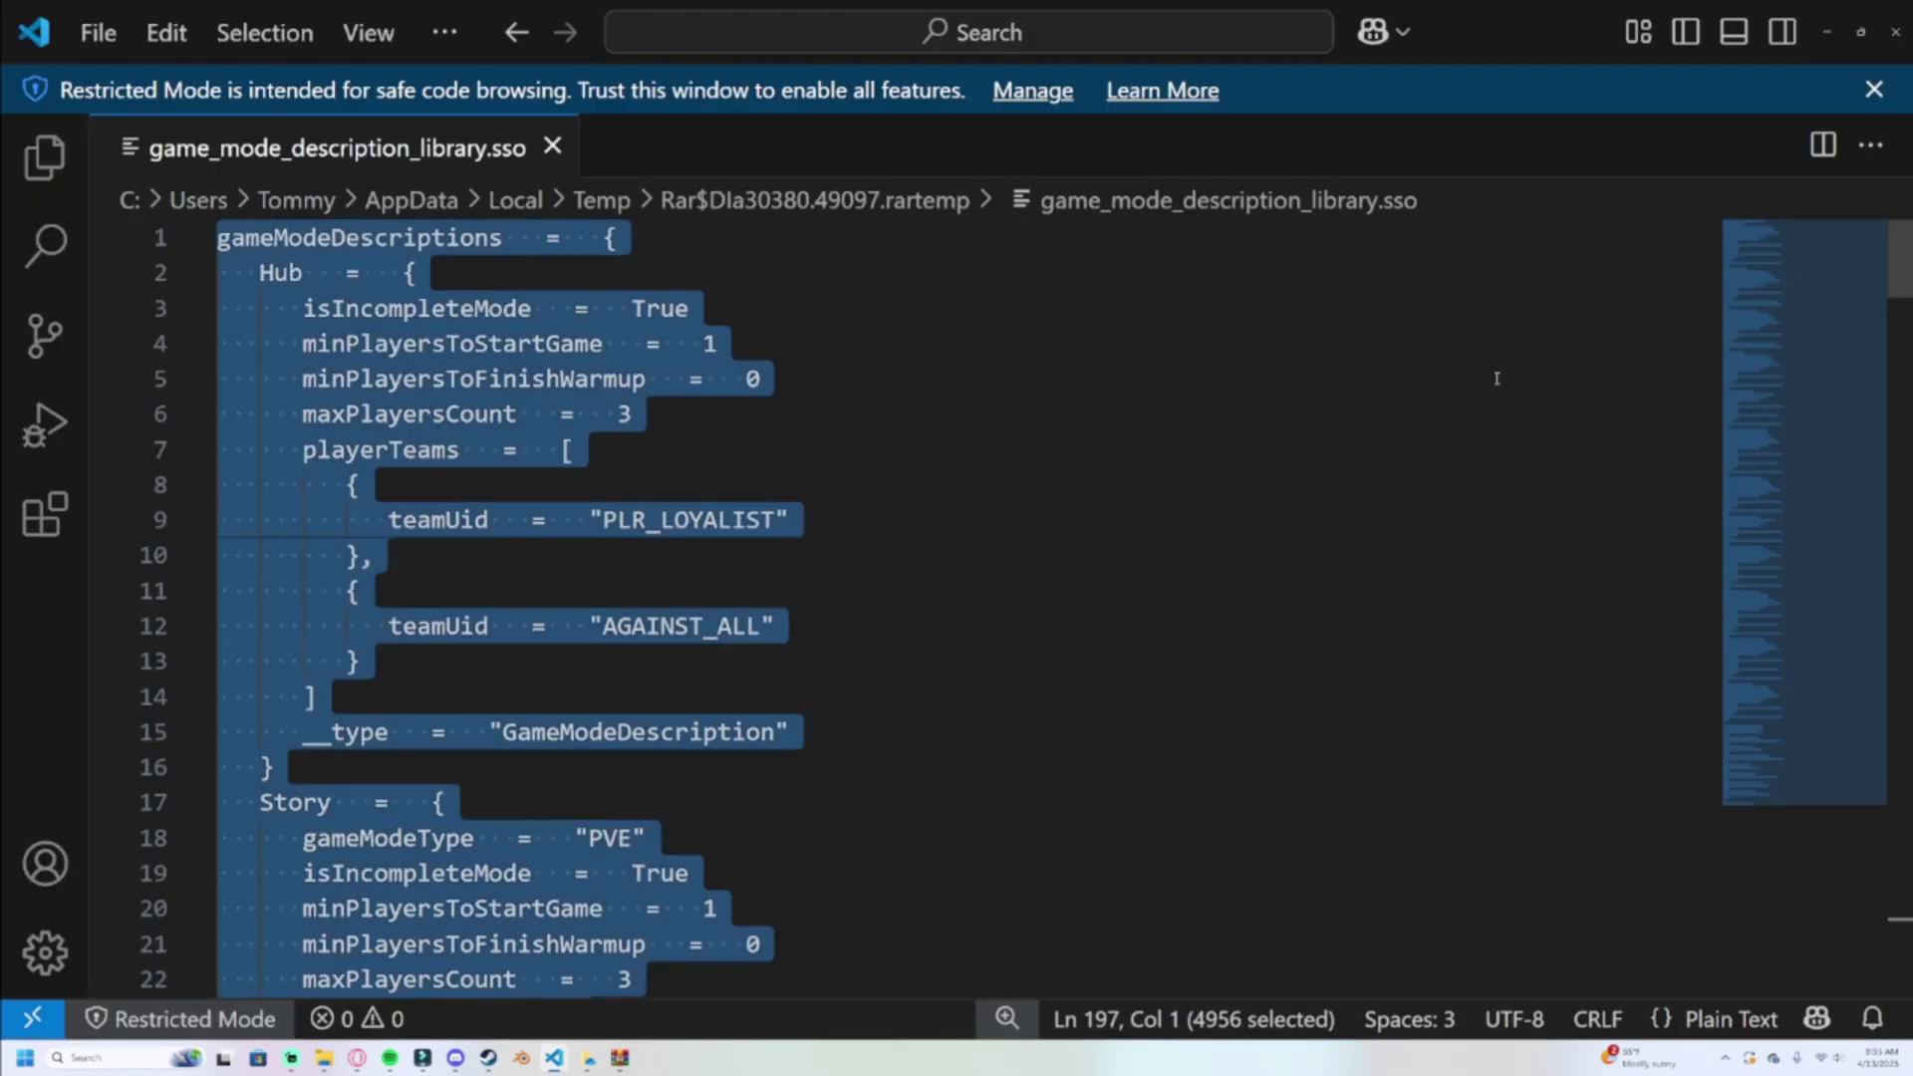
text(su)
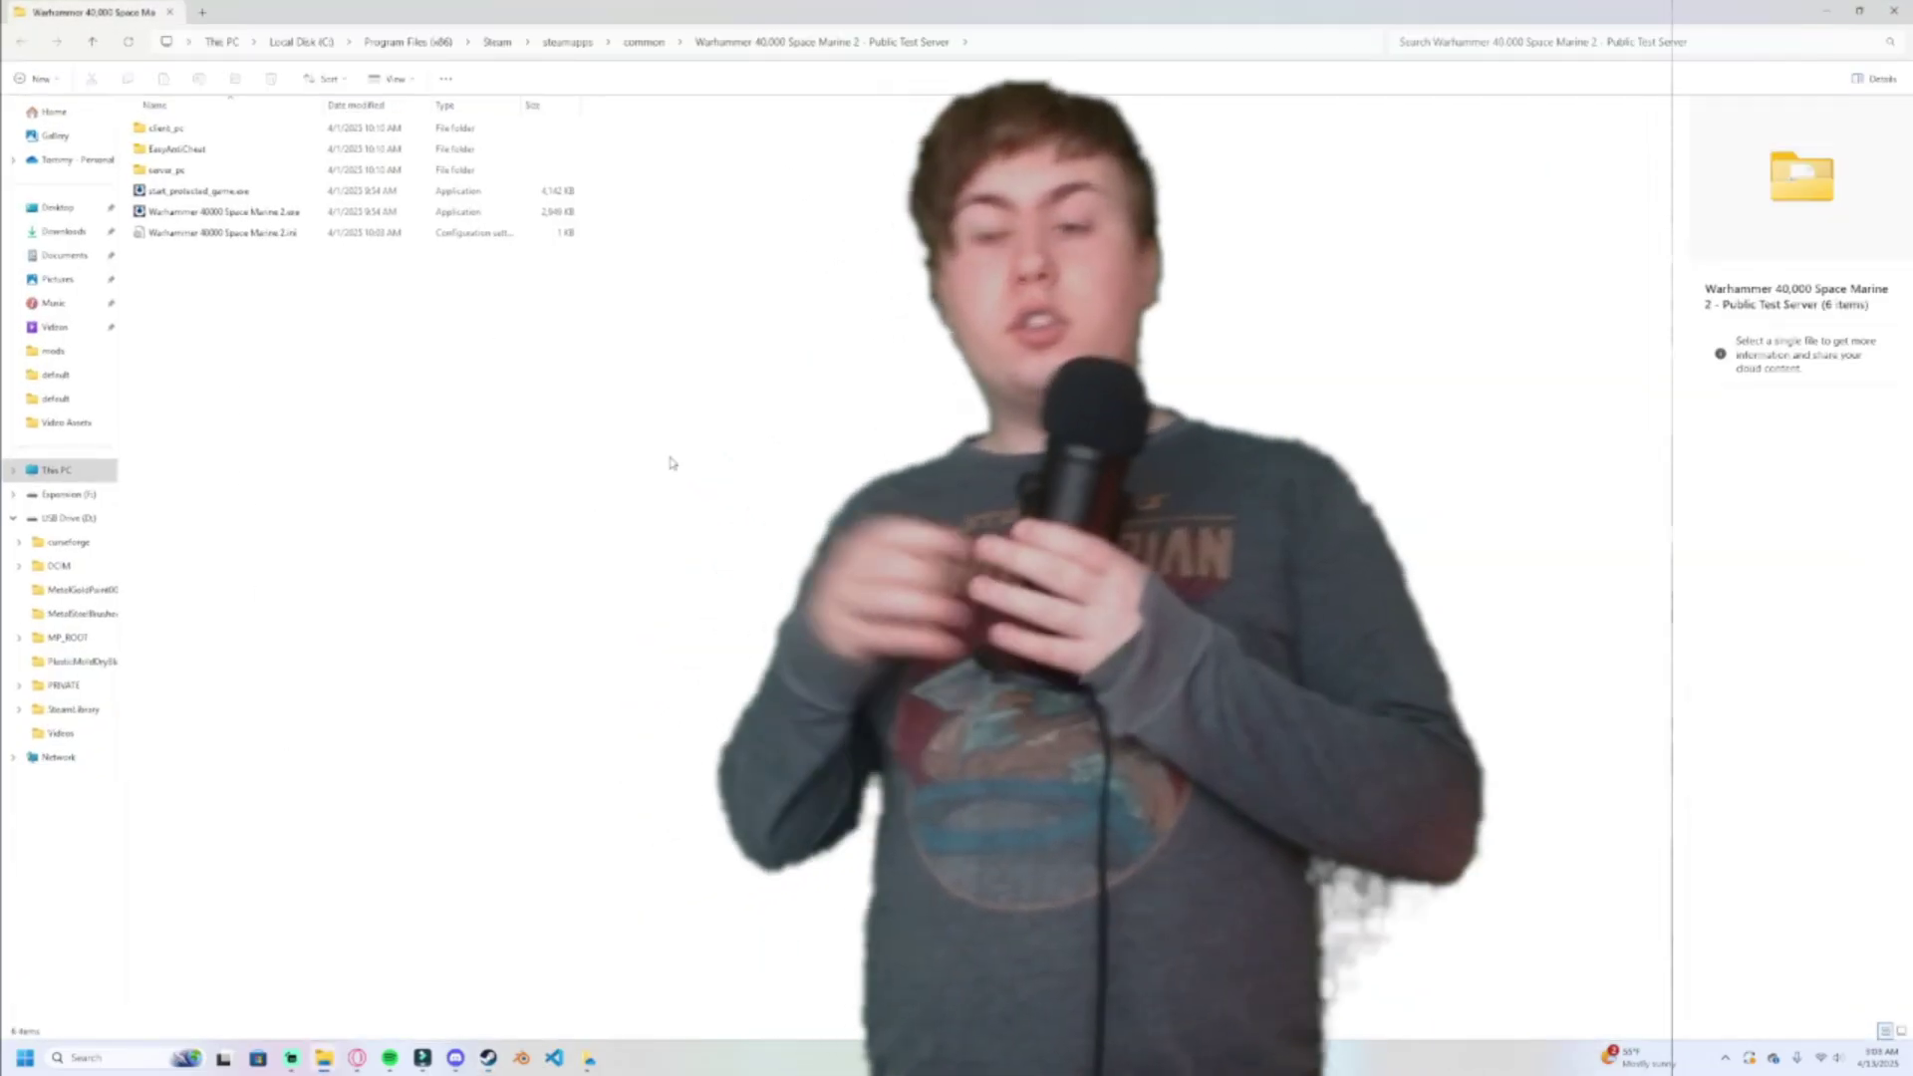
Open client_pc\root and load the mod's Nexus Mods page.
double_click(189, 128)
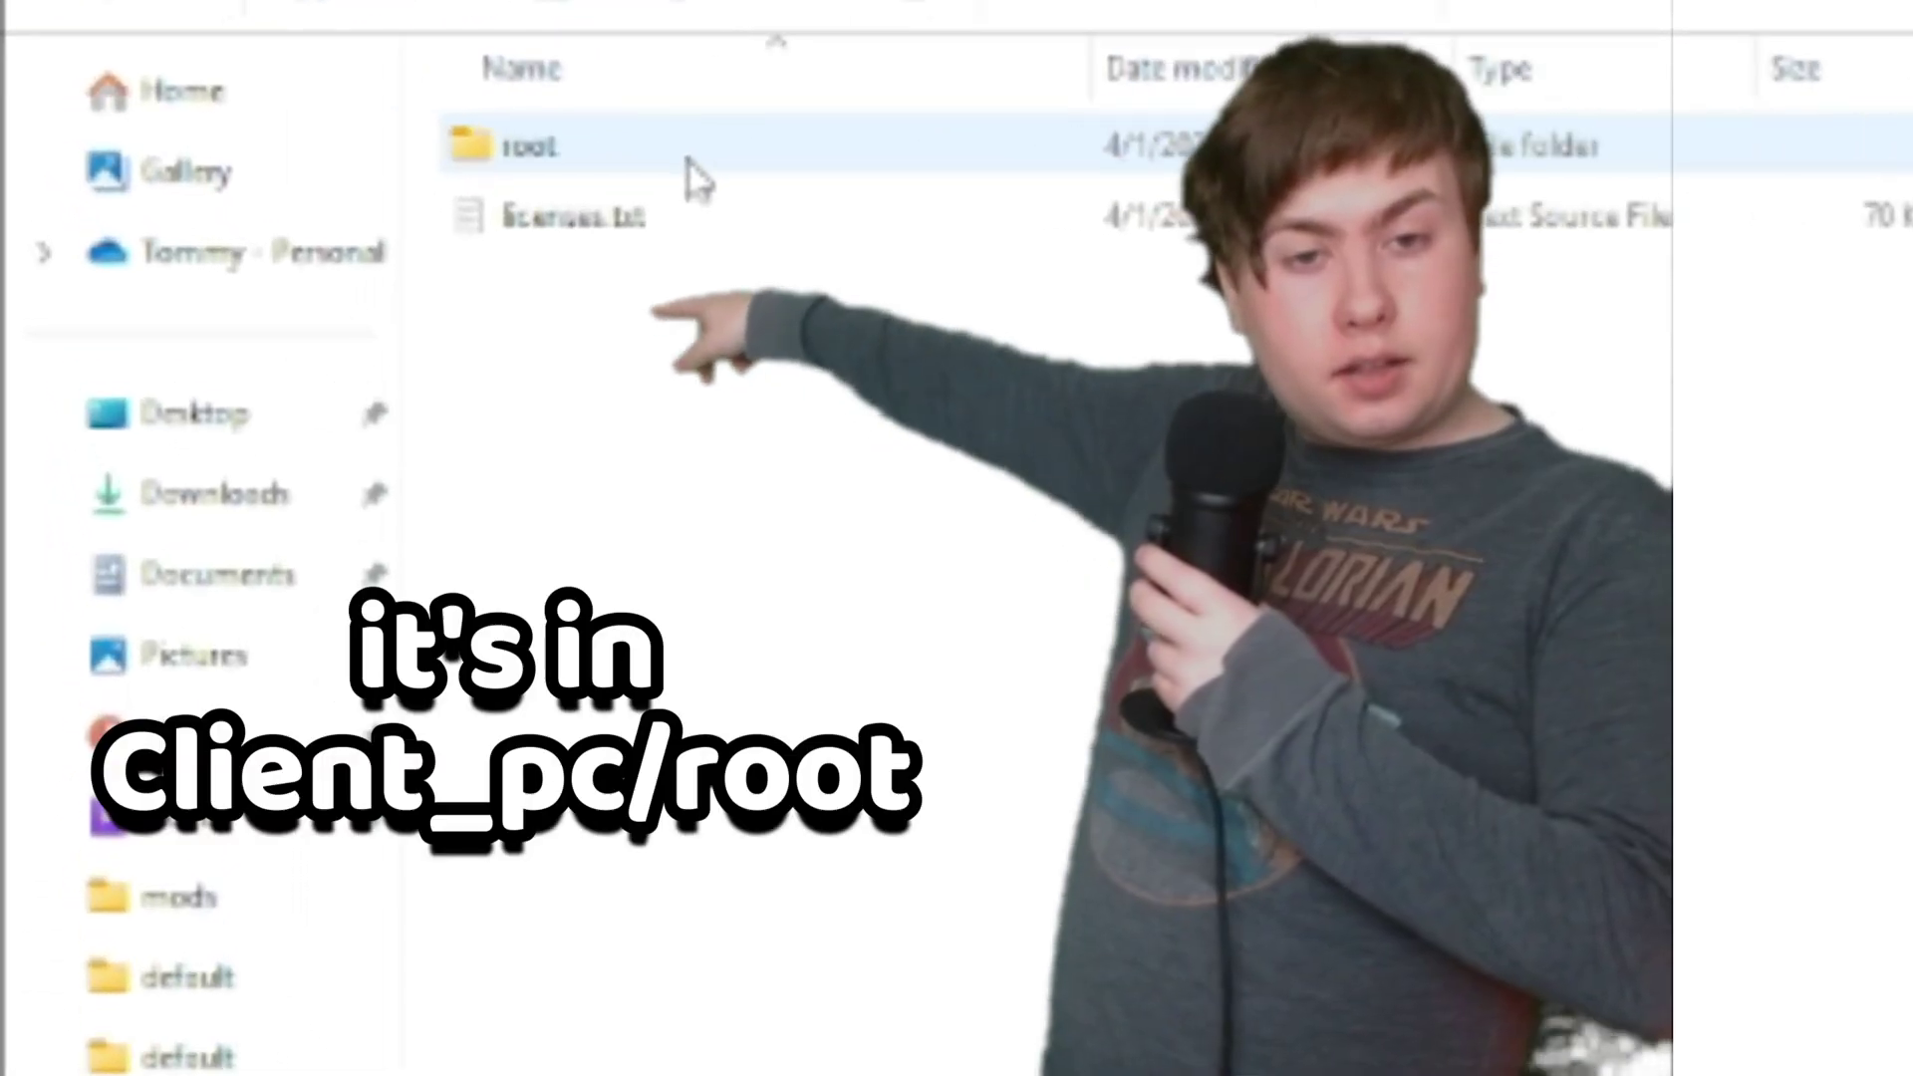
double_click(698, 175)
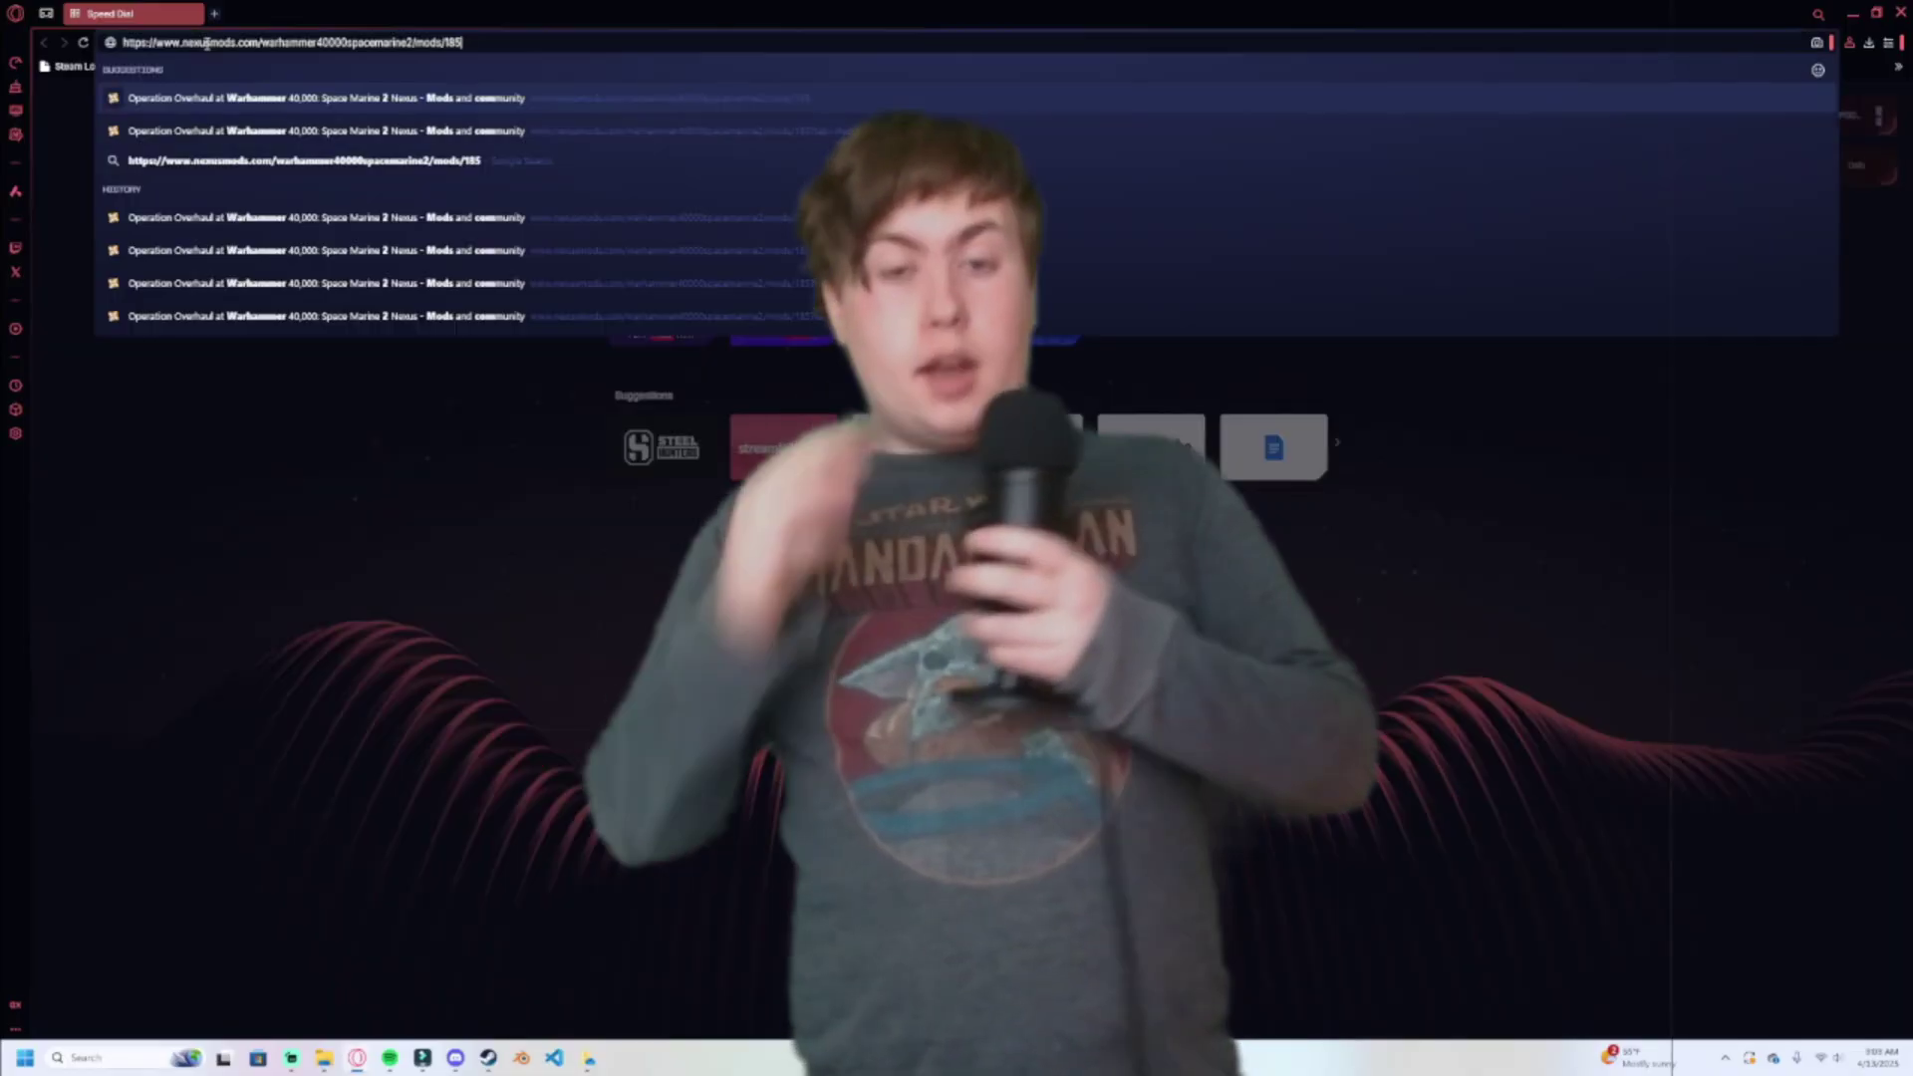
key(Return)
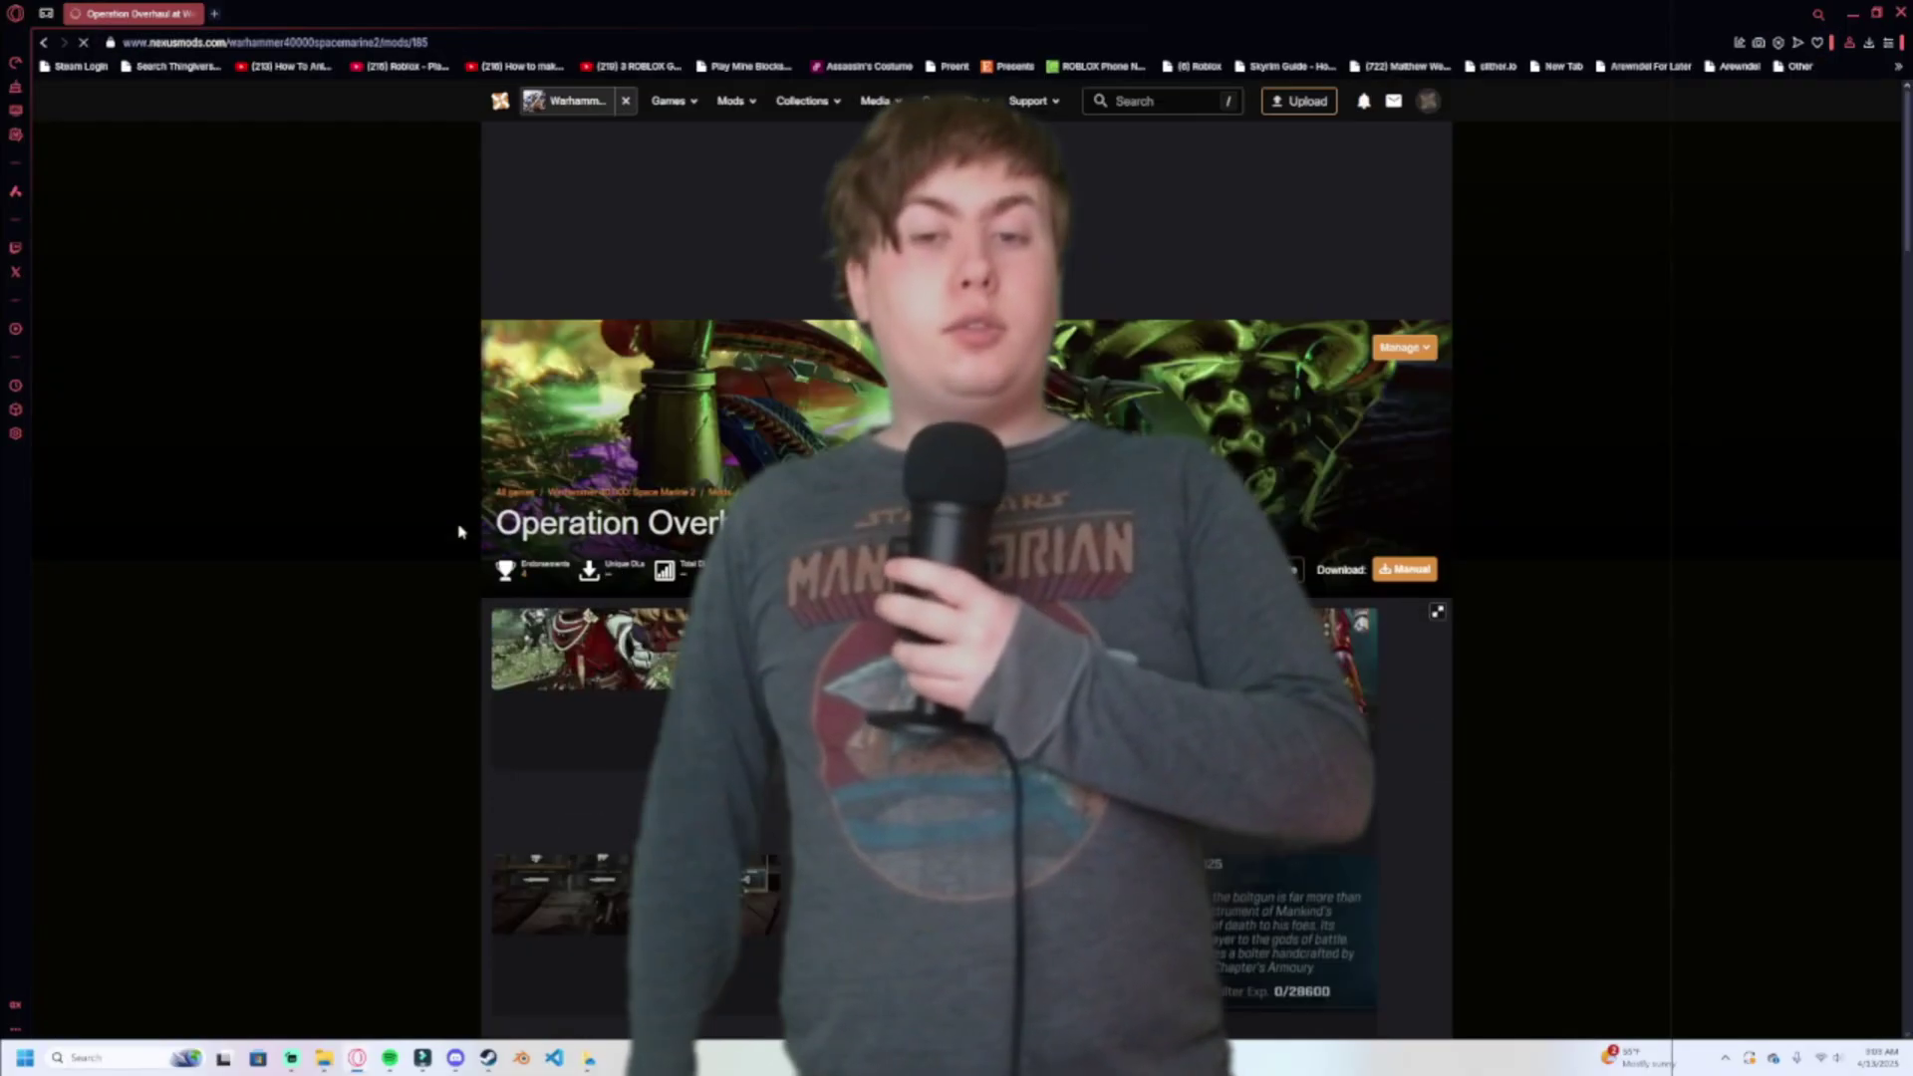
Download the mod file and move Operation Overhaul.pak from Downloads into the mods folder.
scroll(461, 528, down, 5)
click(641, 269)
click(1238, 495)
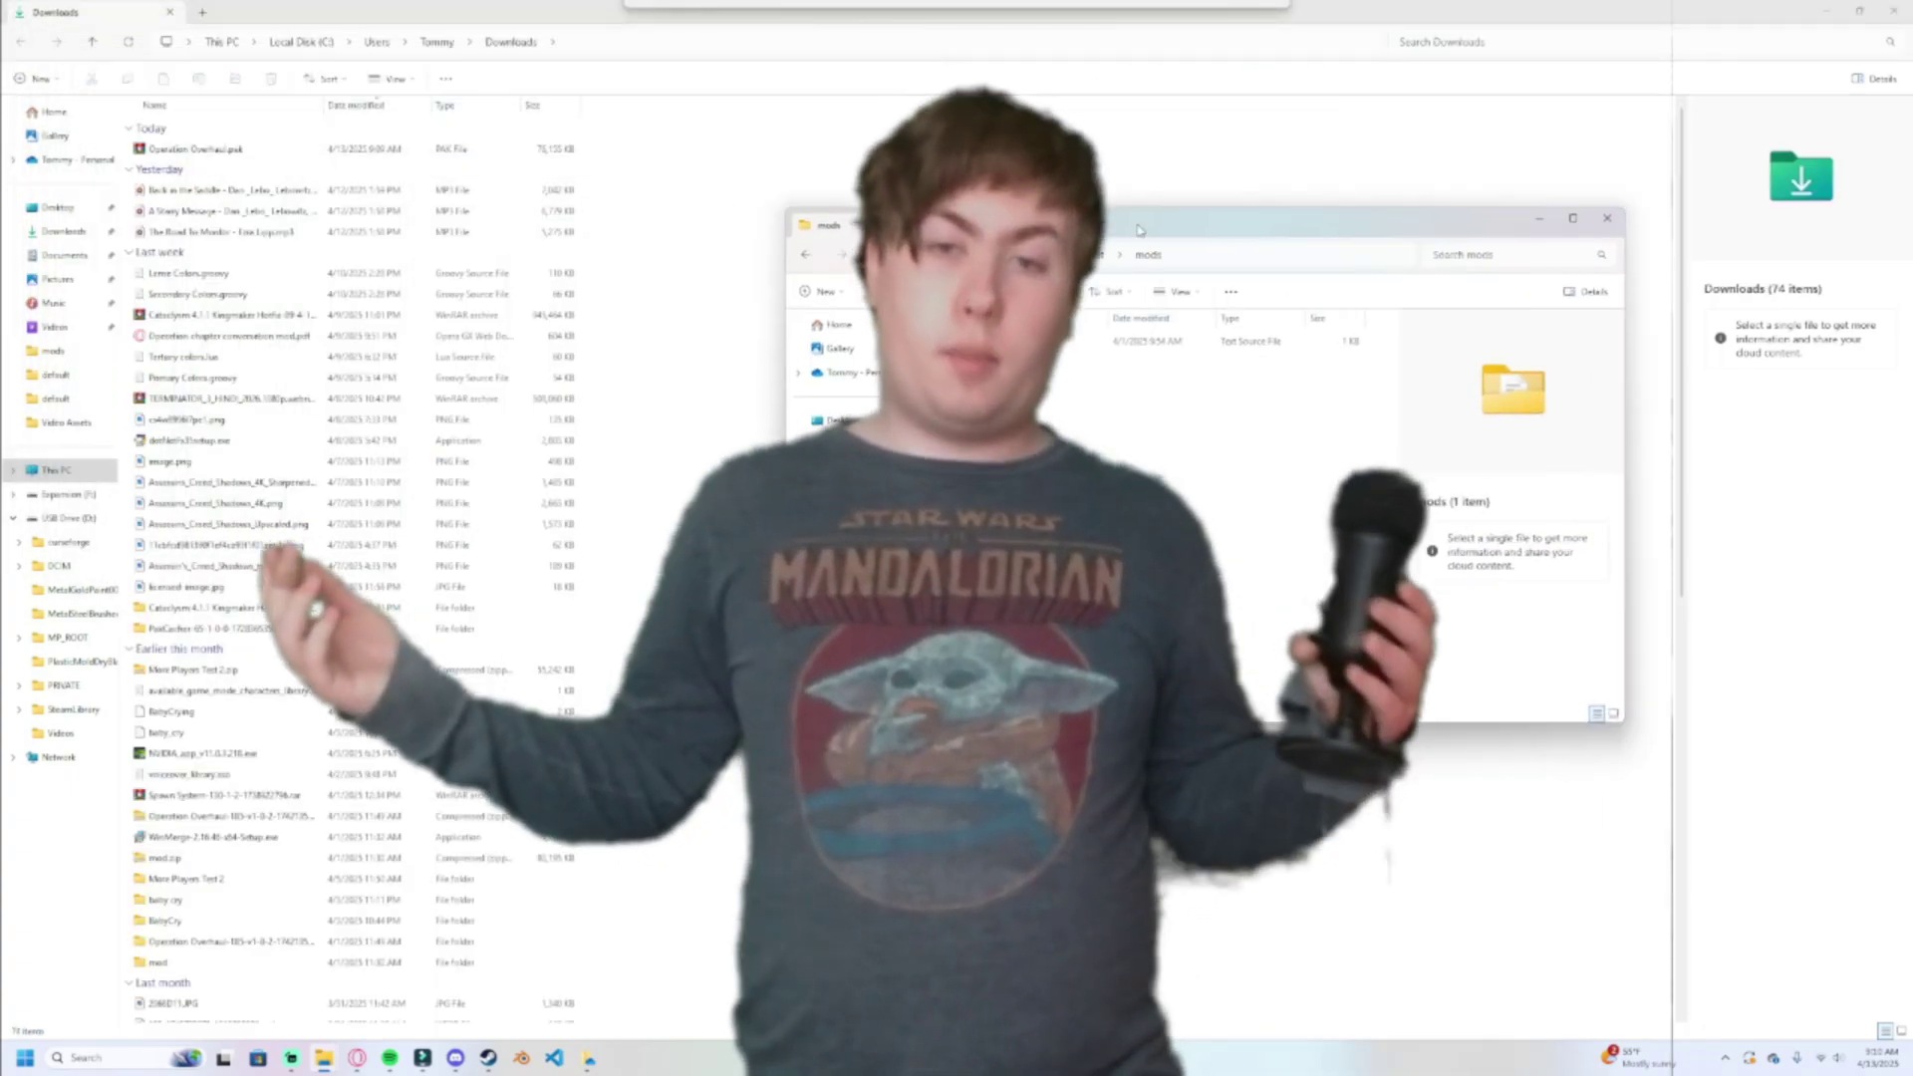
double_click(611, 24)
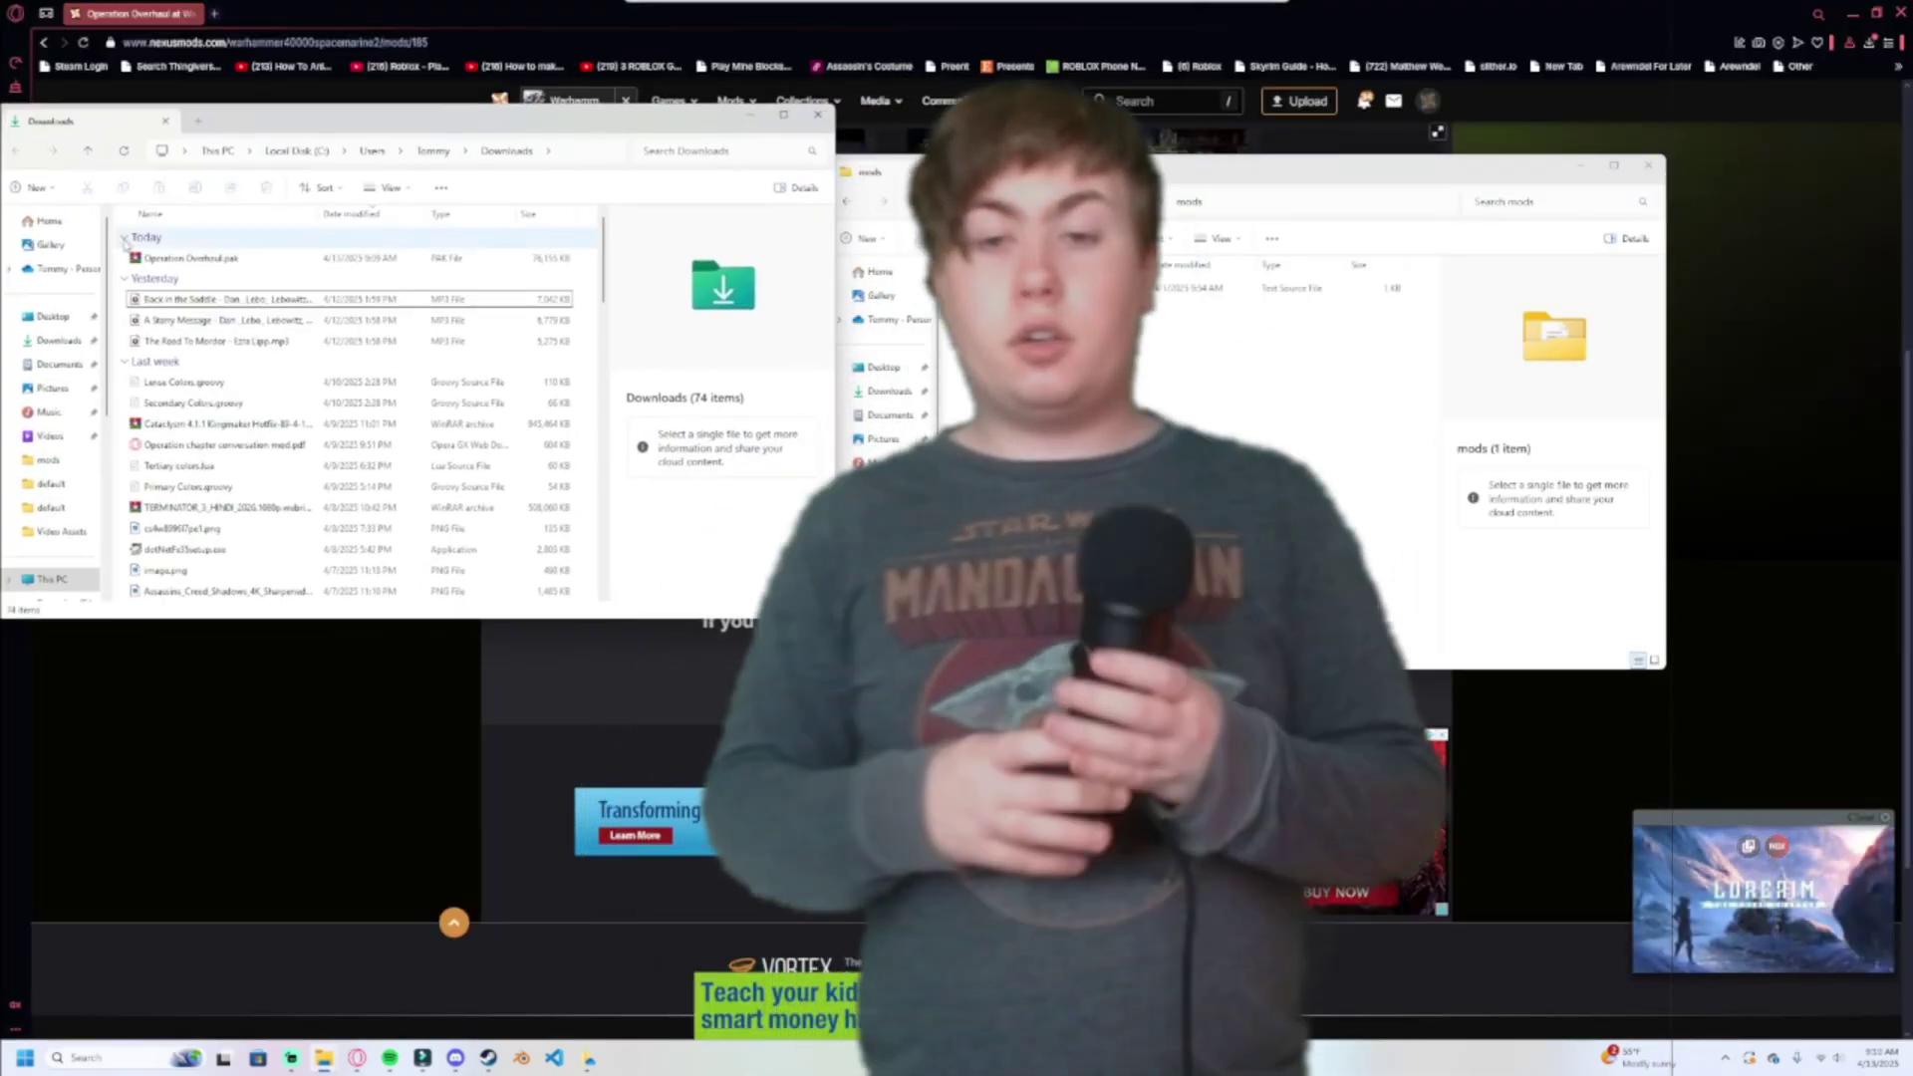
drag(199, 258, 1056, 329)
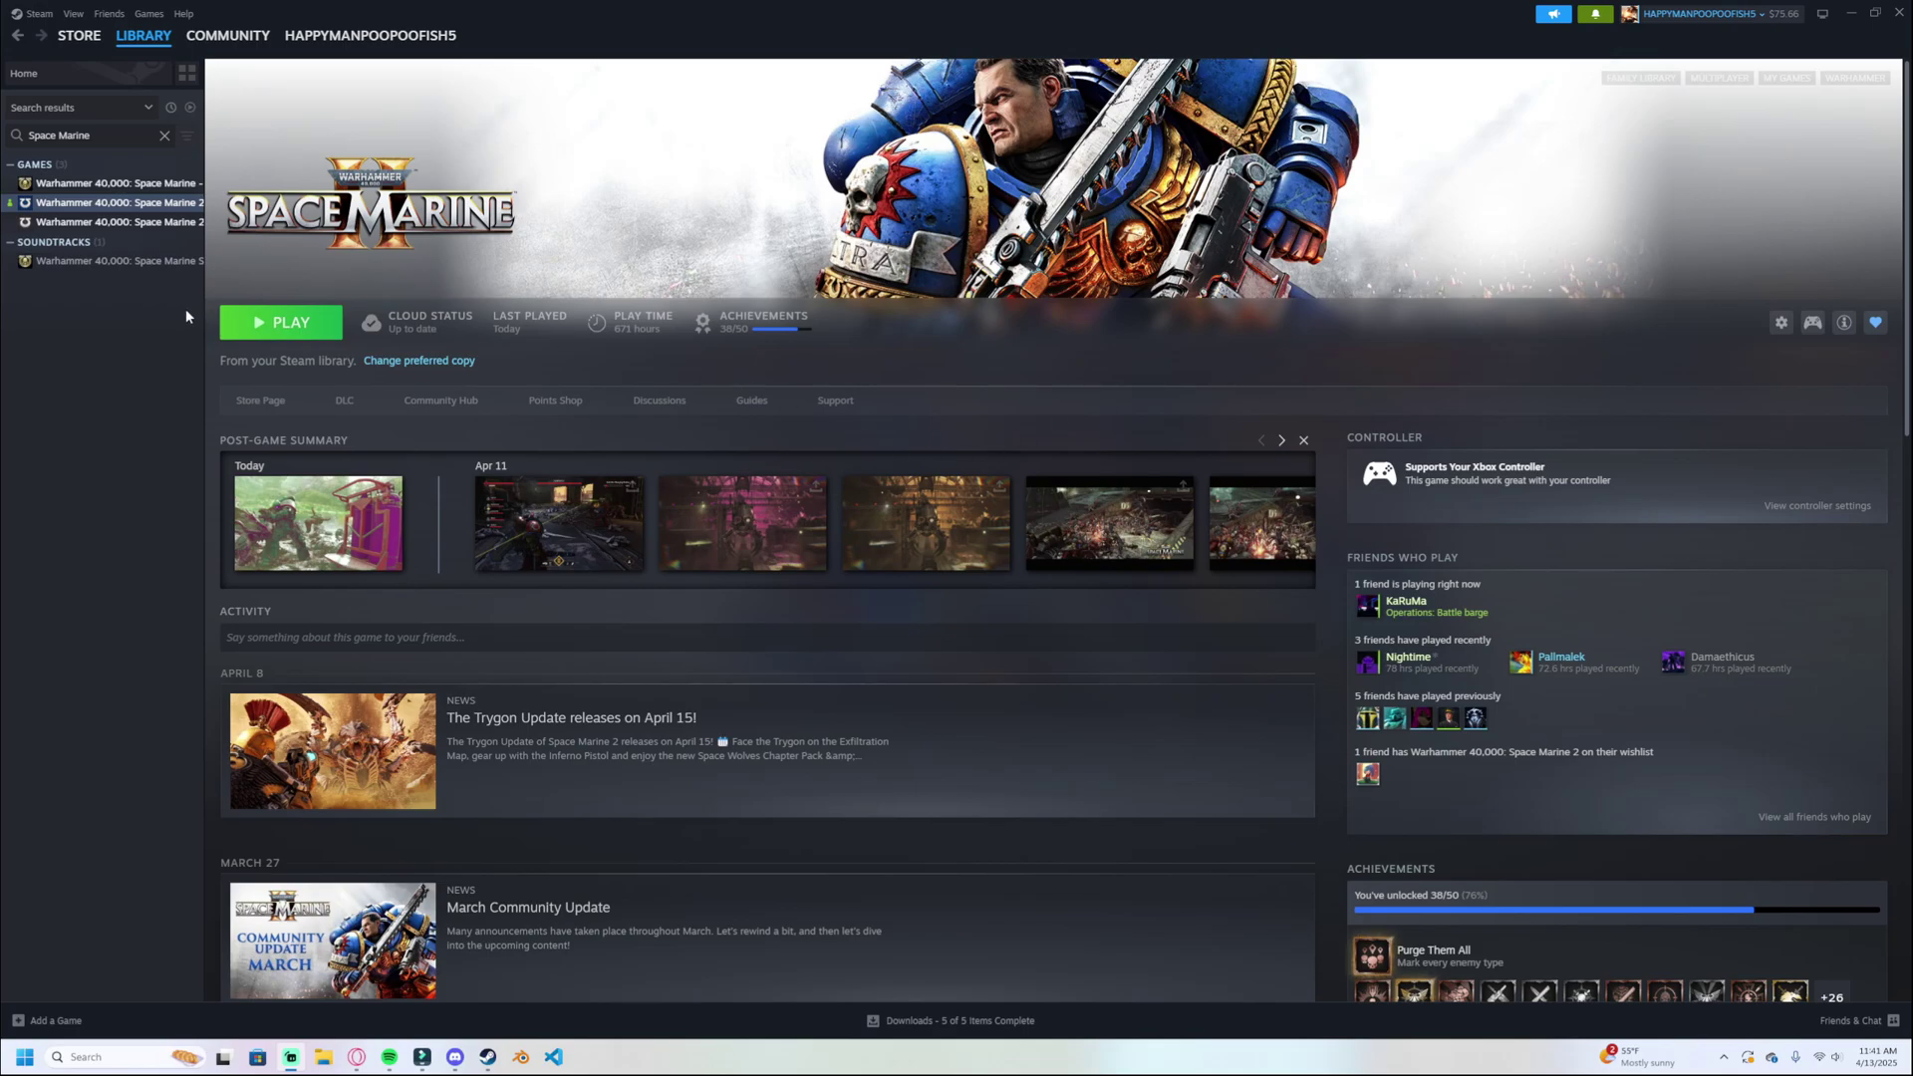
Browse the Space Marine 2 Public Test Server's local files from Steam's Manage menu.
right_click(159, 223)
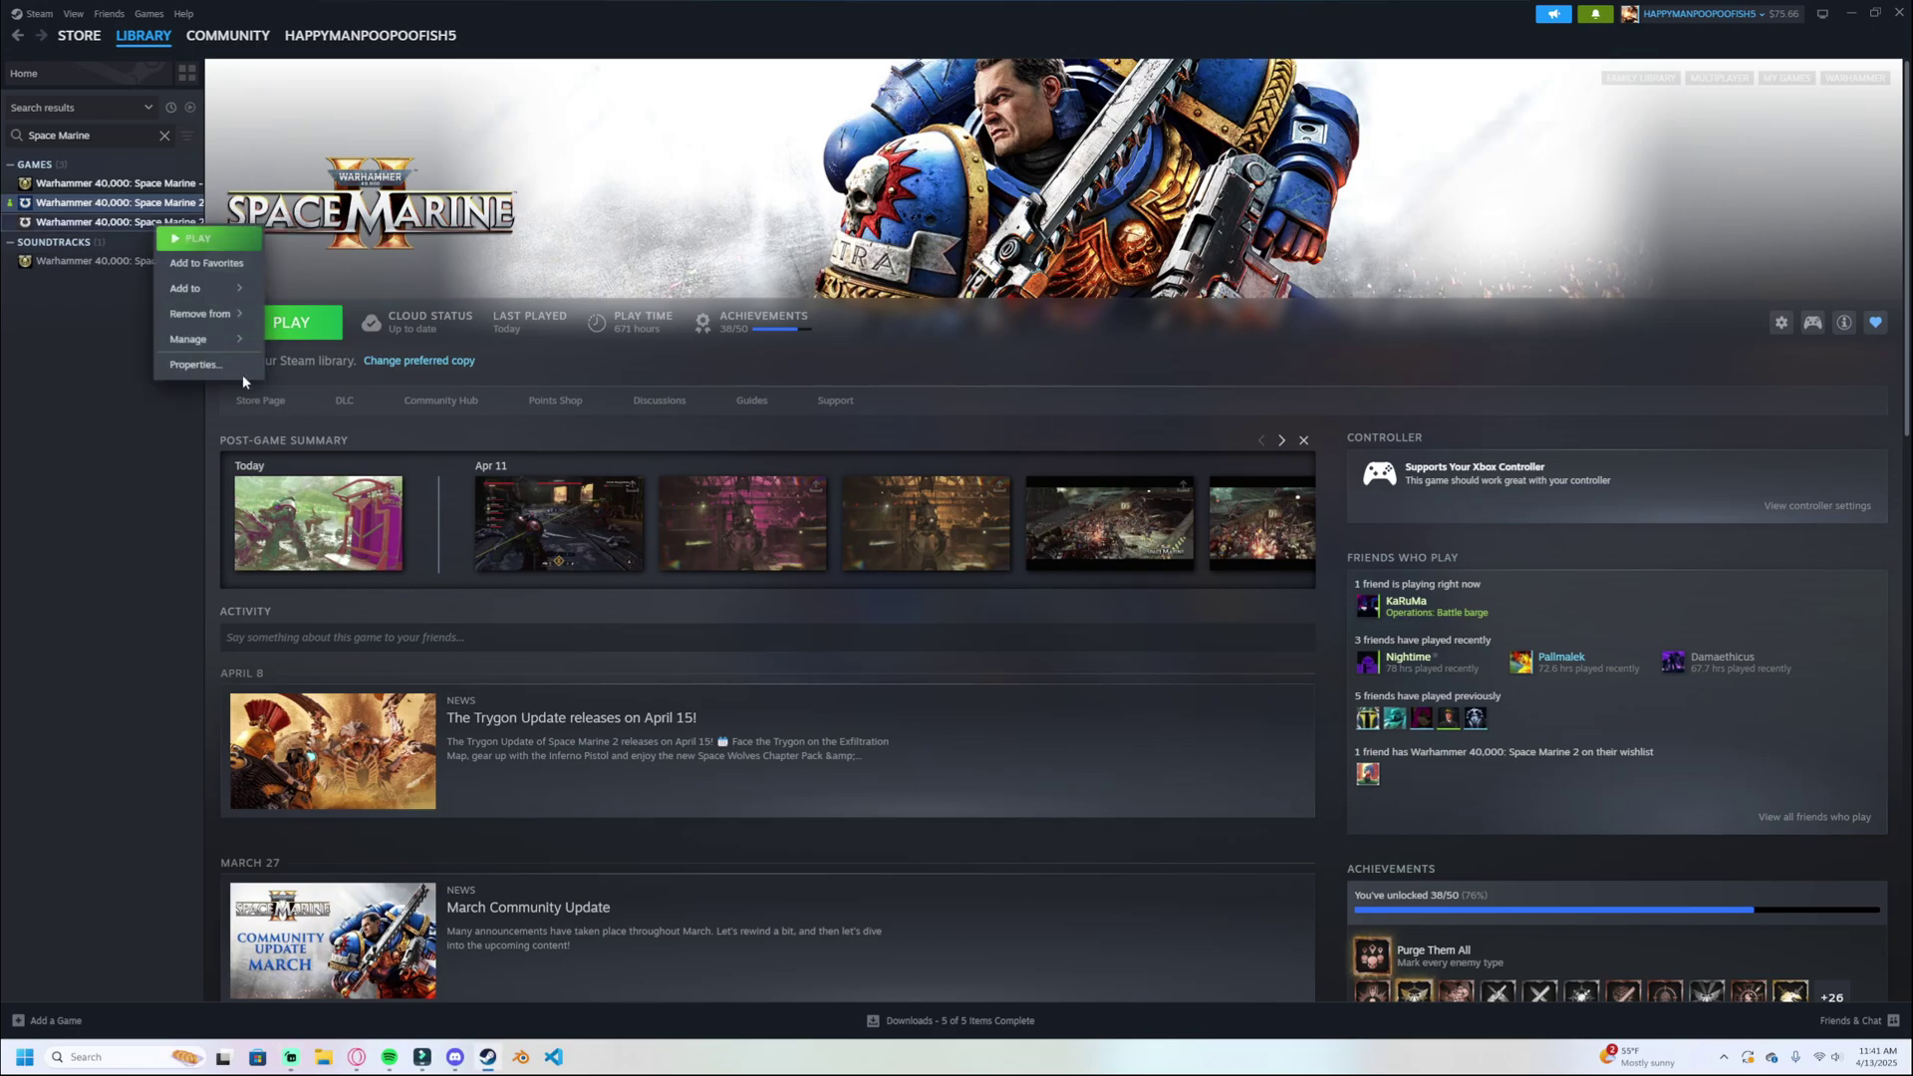
mouse_move(248, 344)
click(317, 367)
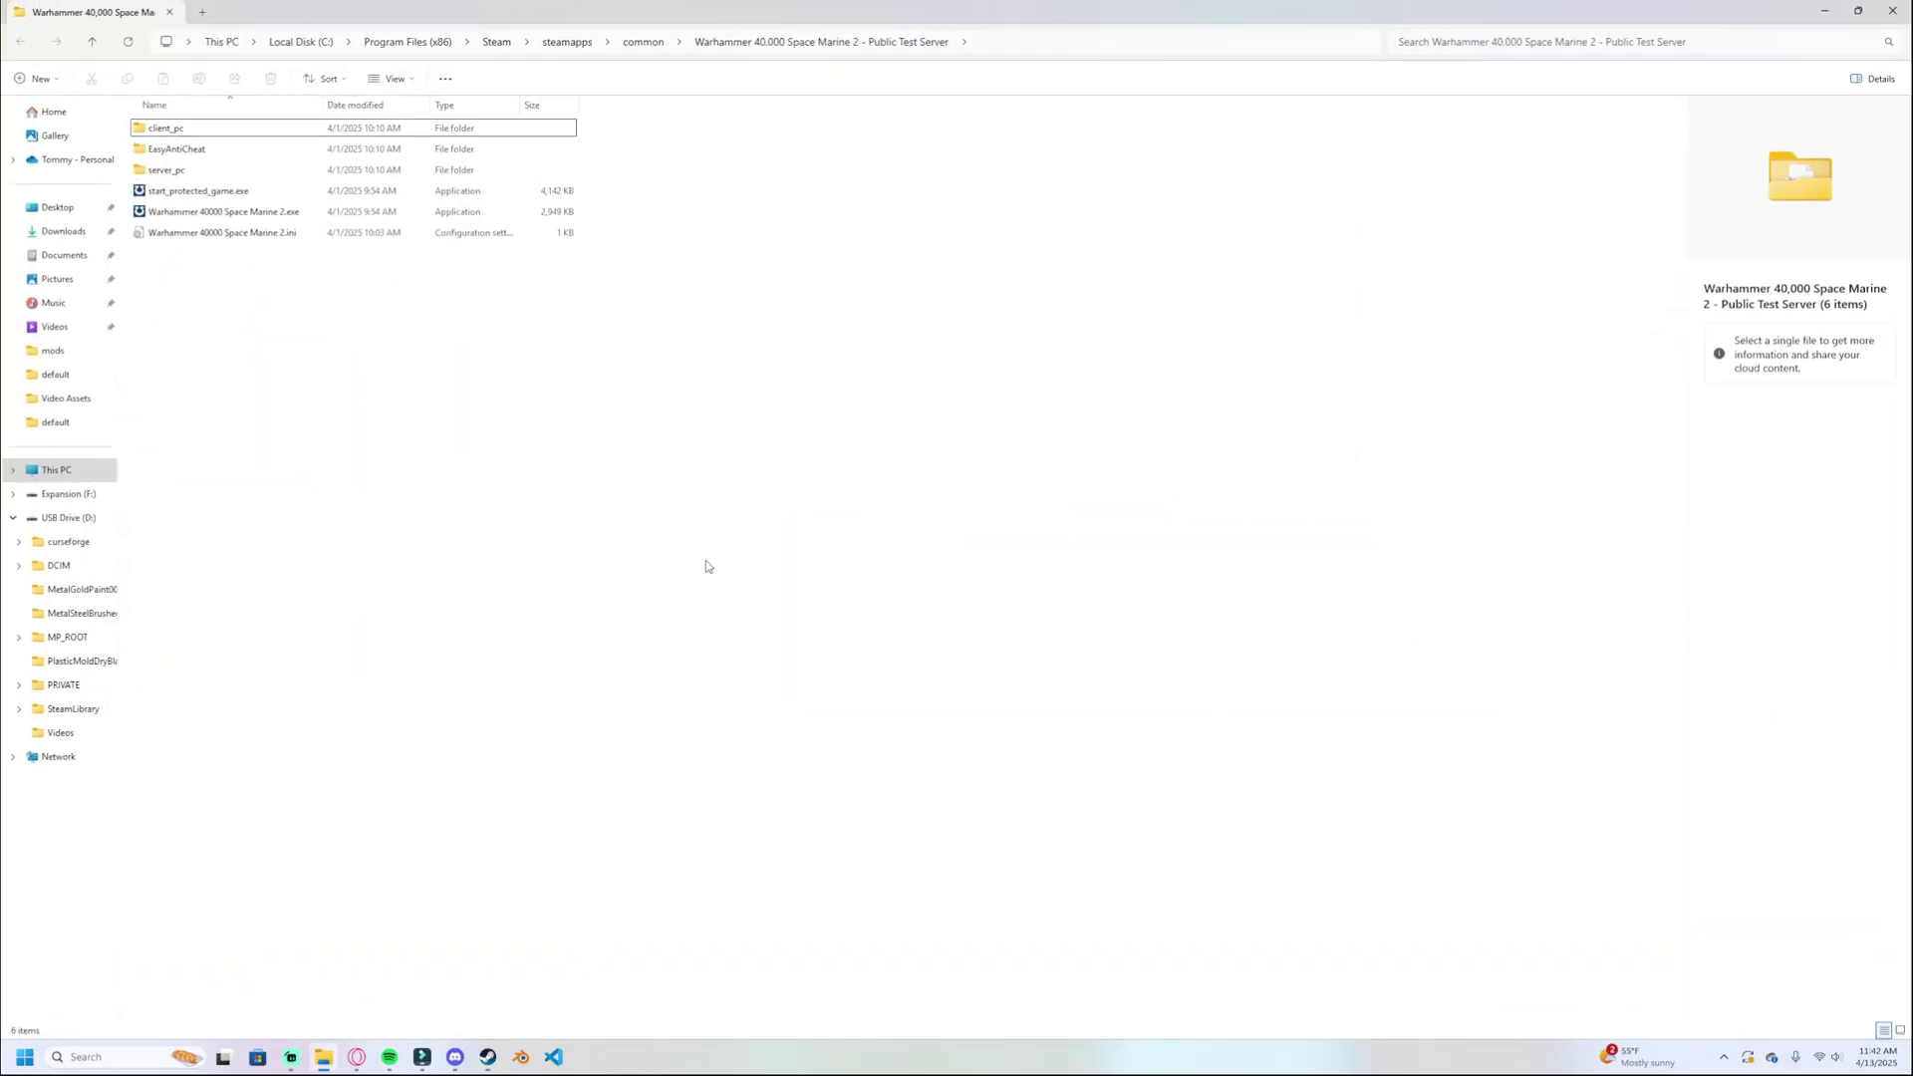
Go to server_pc\root\paks\server\default and open default_other.pak in WinRAR.
double_click(206, 170)
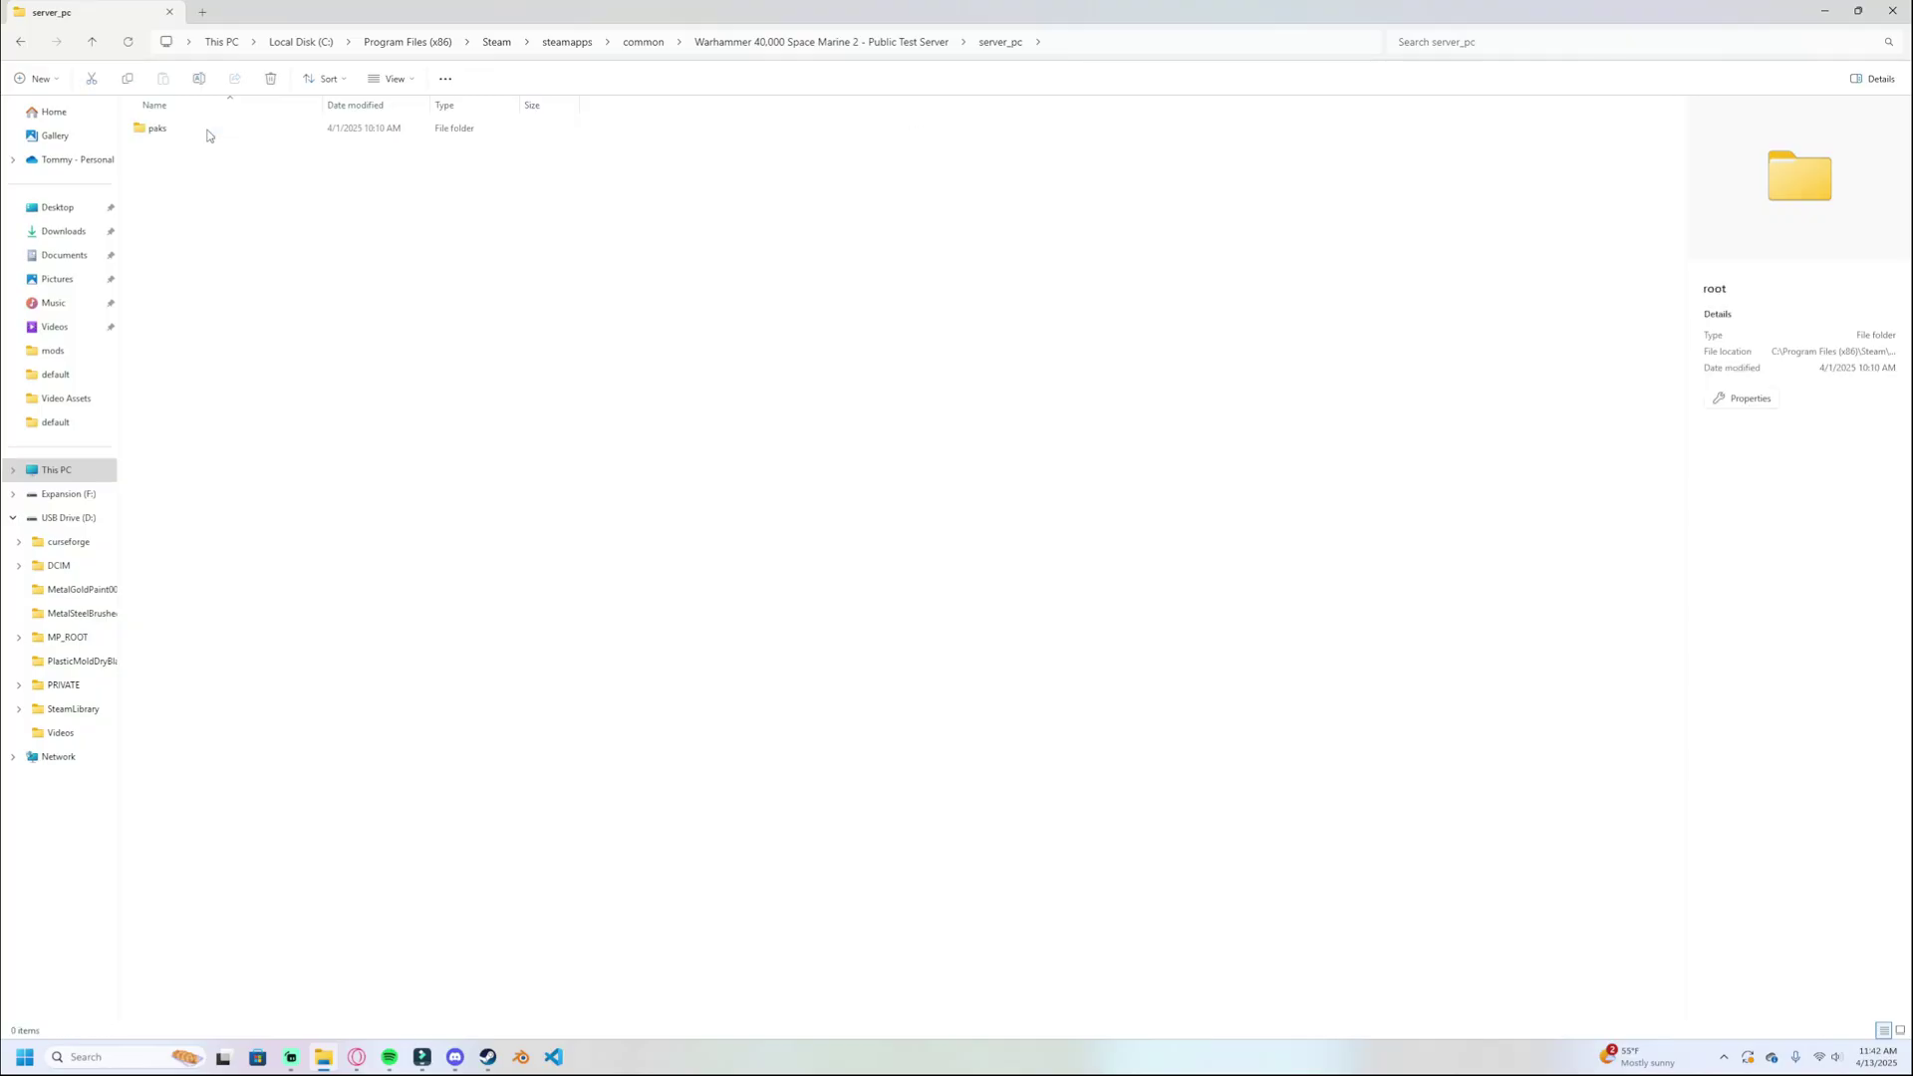
double_click(205, 128)
click(207, 129)
double_click(207, 129)
double_click(207, 129)
double_click(207, 130)
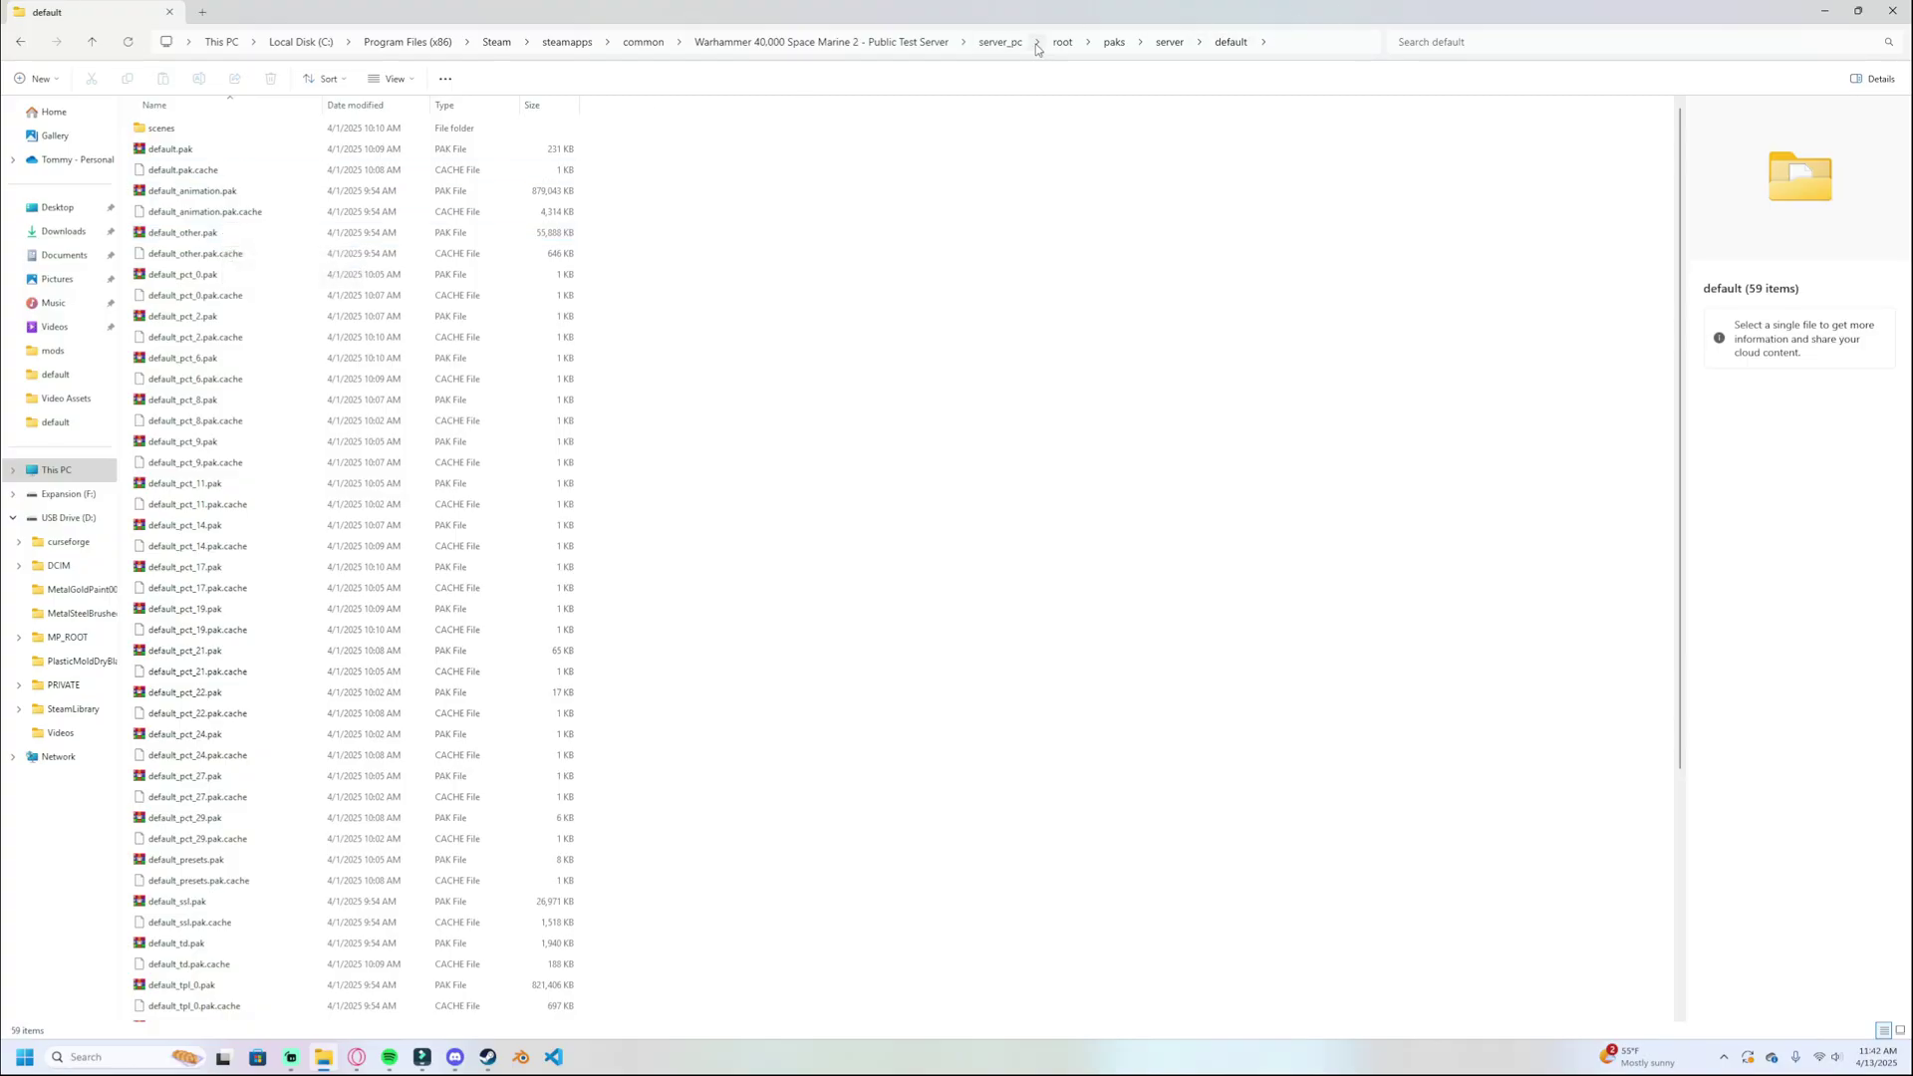
click(1000, 42)
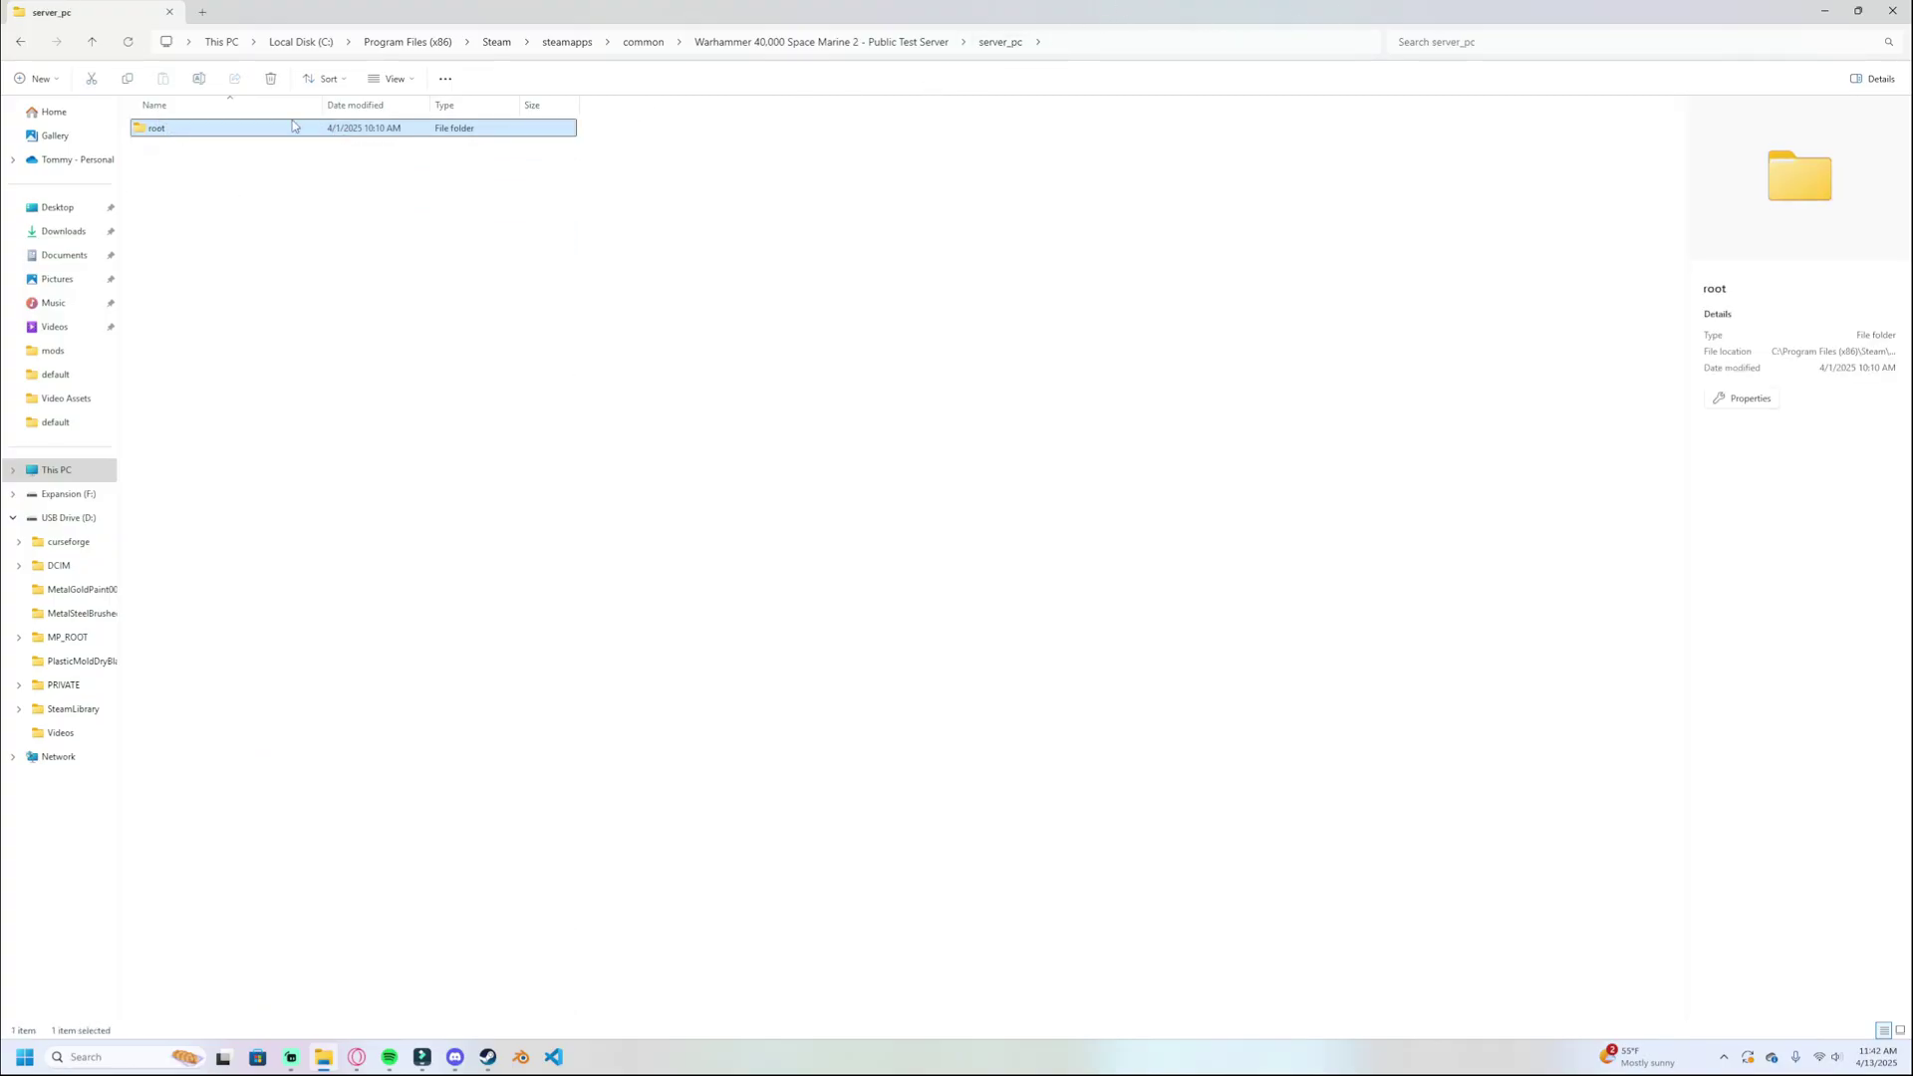
double_click(228, 131)
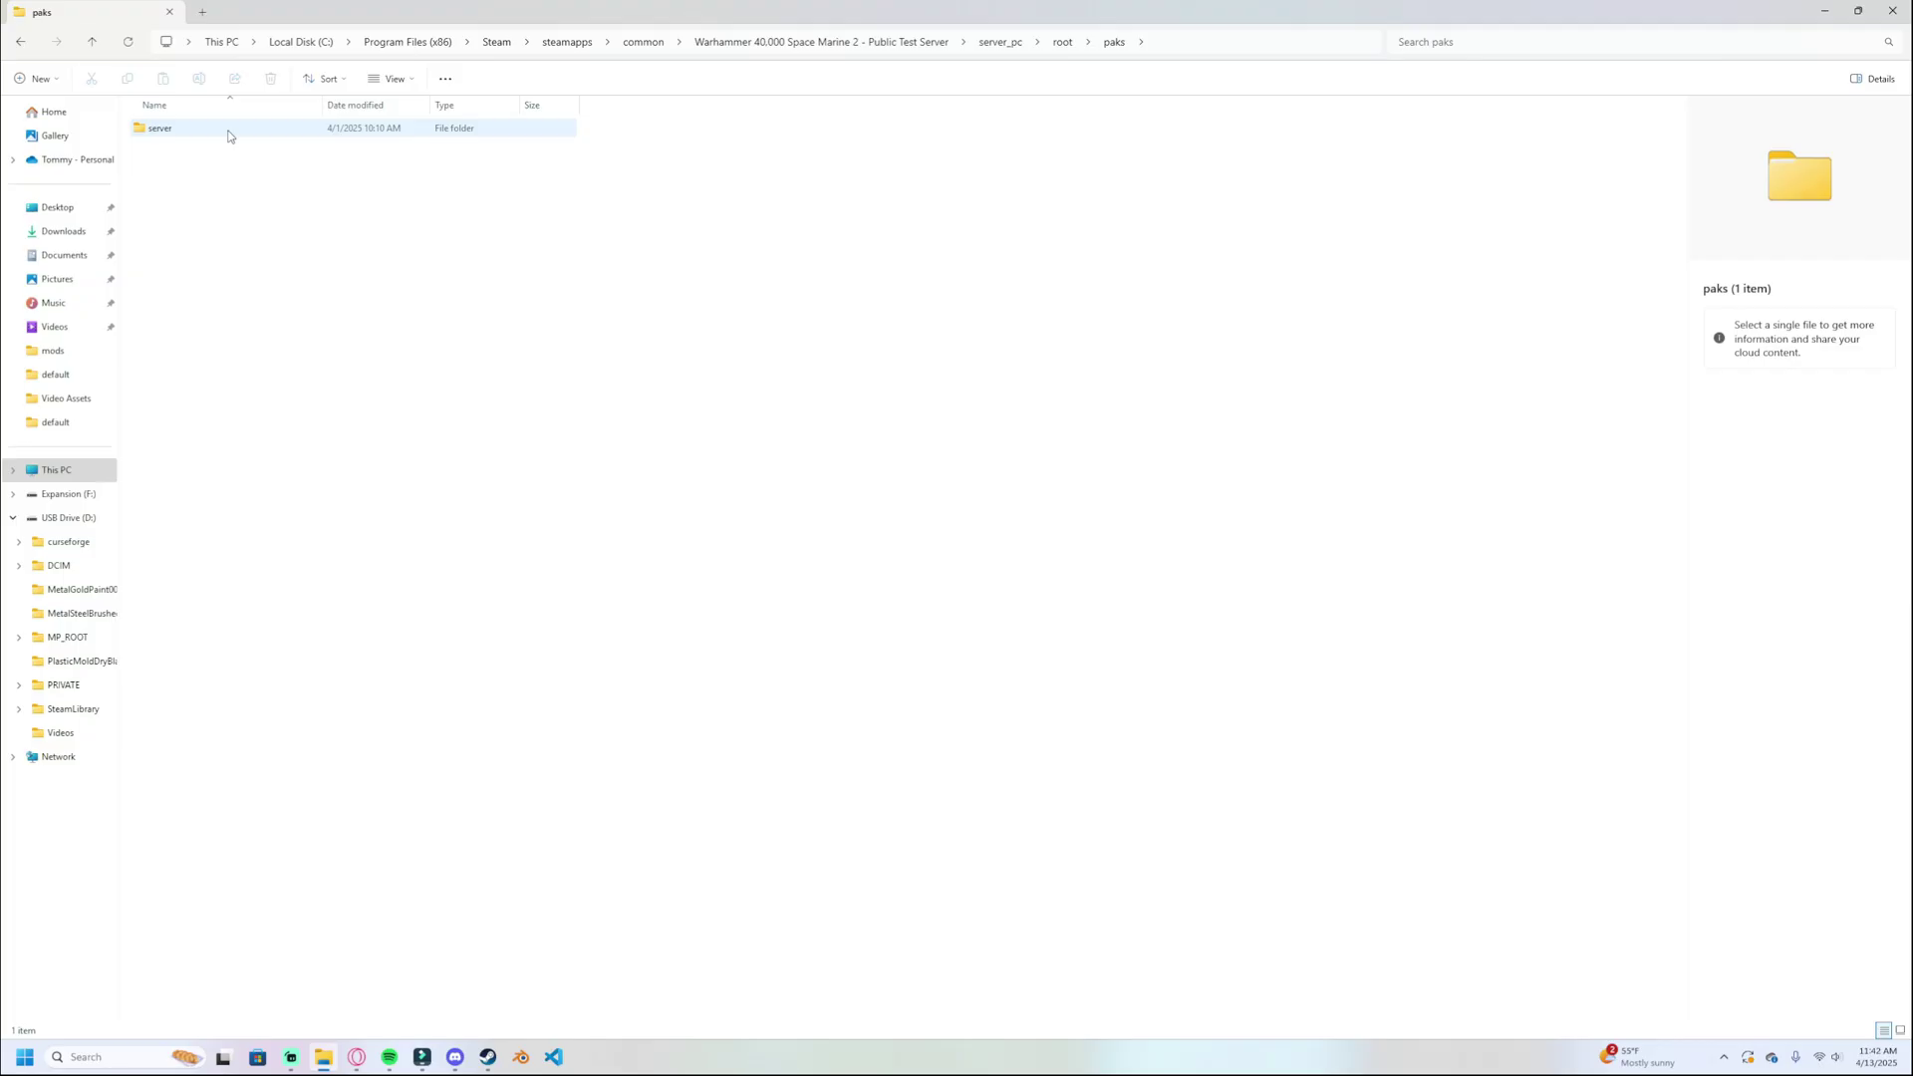
double_click(228, 132)
double_click(228, 132)
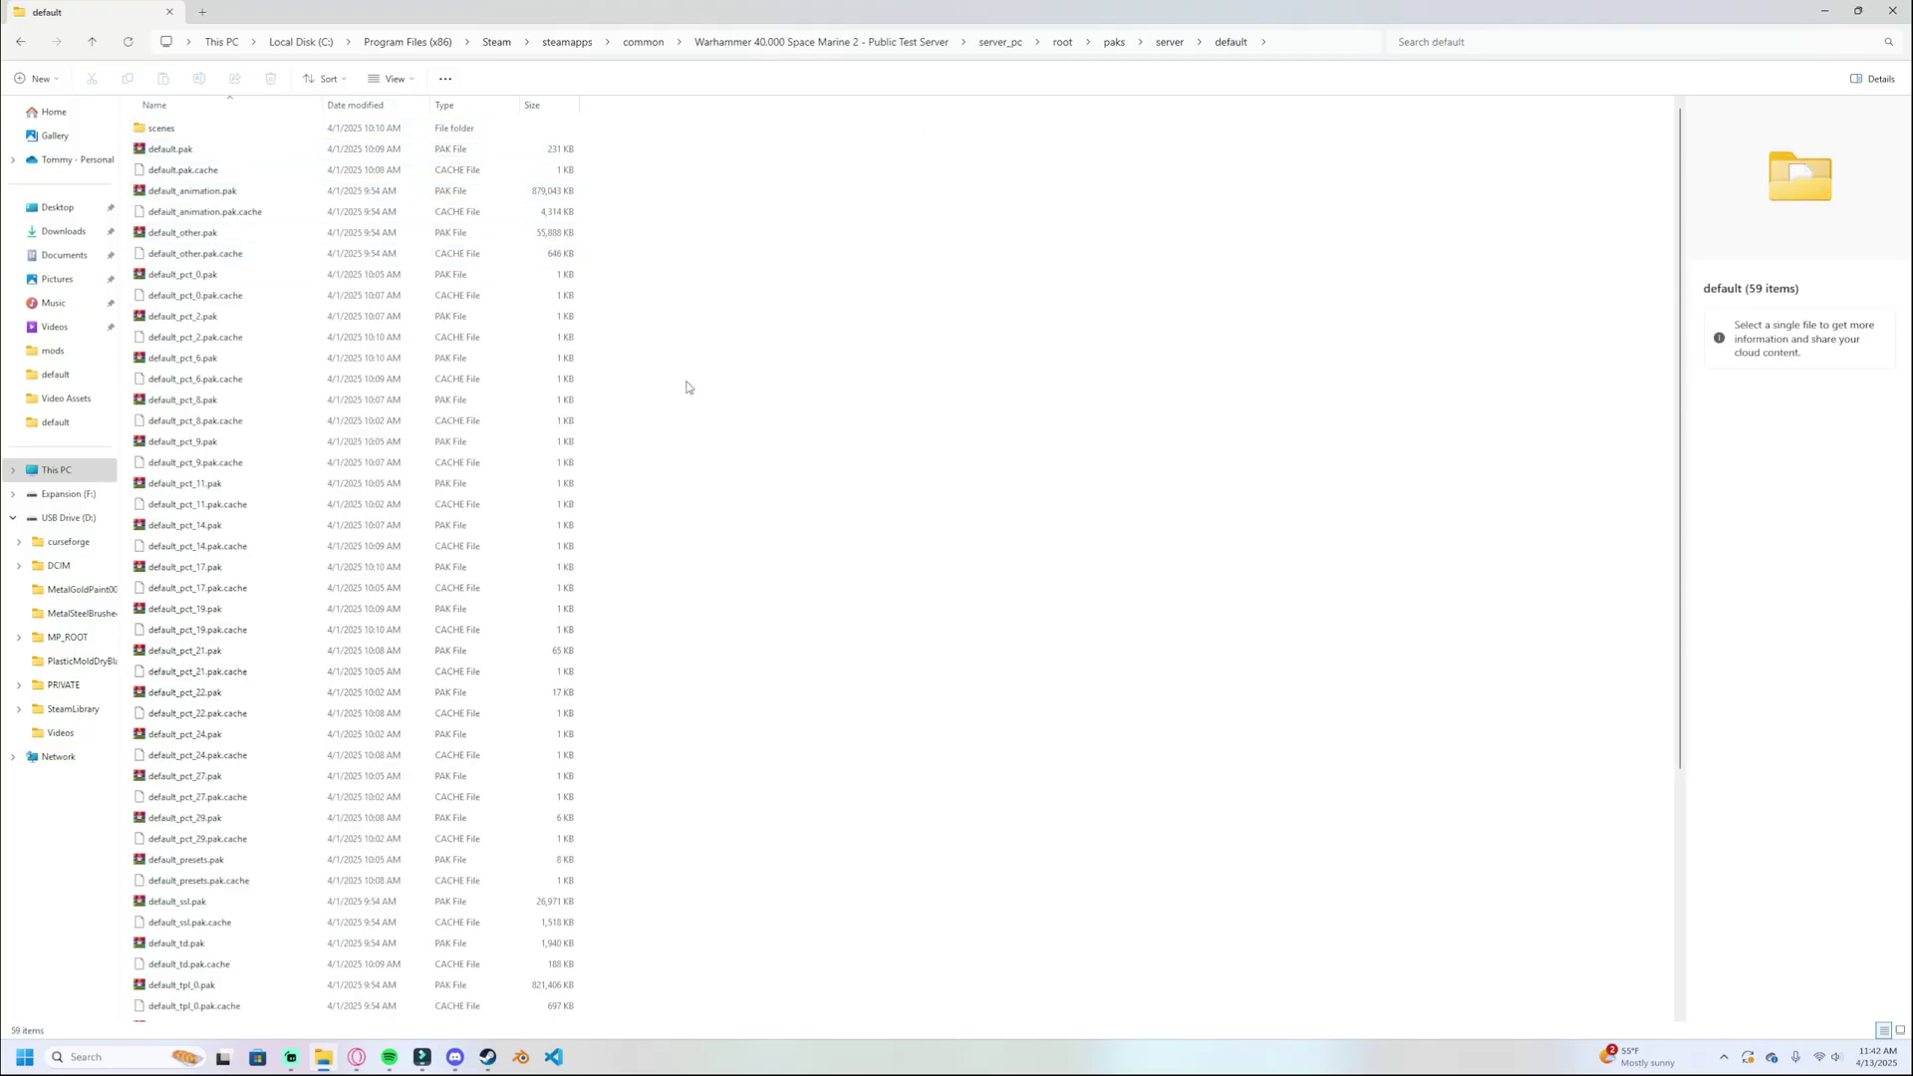
double_click(209, 232)
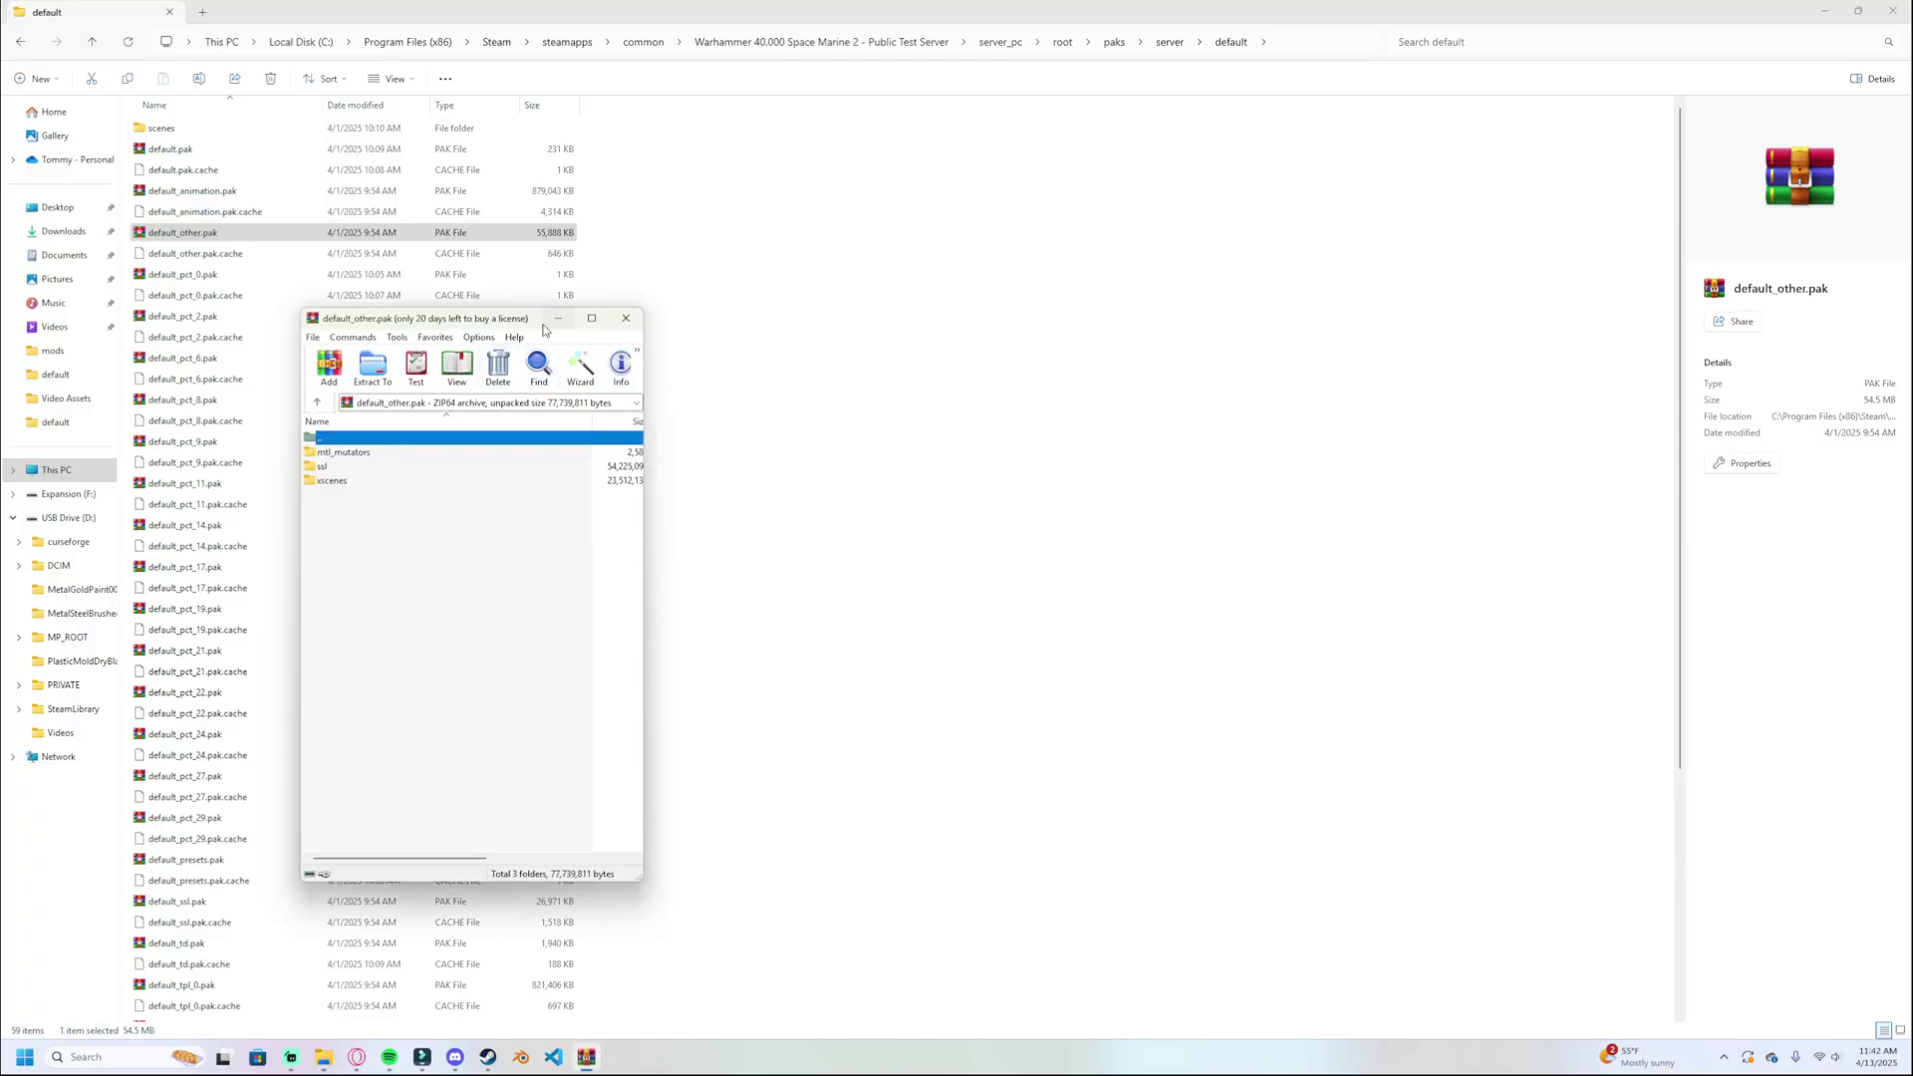
Maximize WinRAR, browse to ssl\main\game\game_modes\descs, and select game_mode_description_library.sso.
double_click(501, 320)
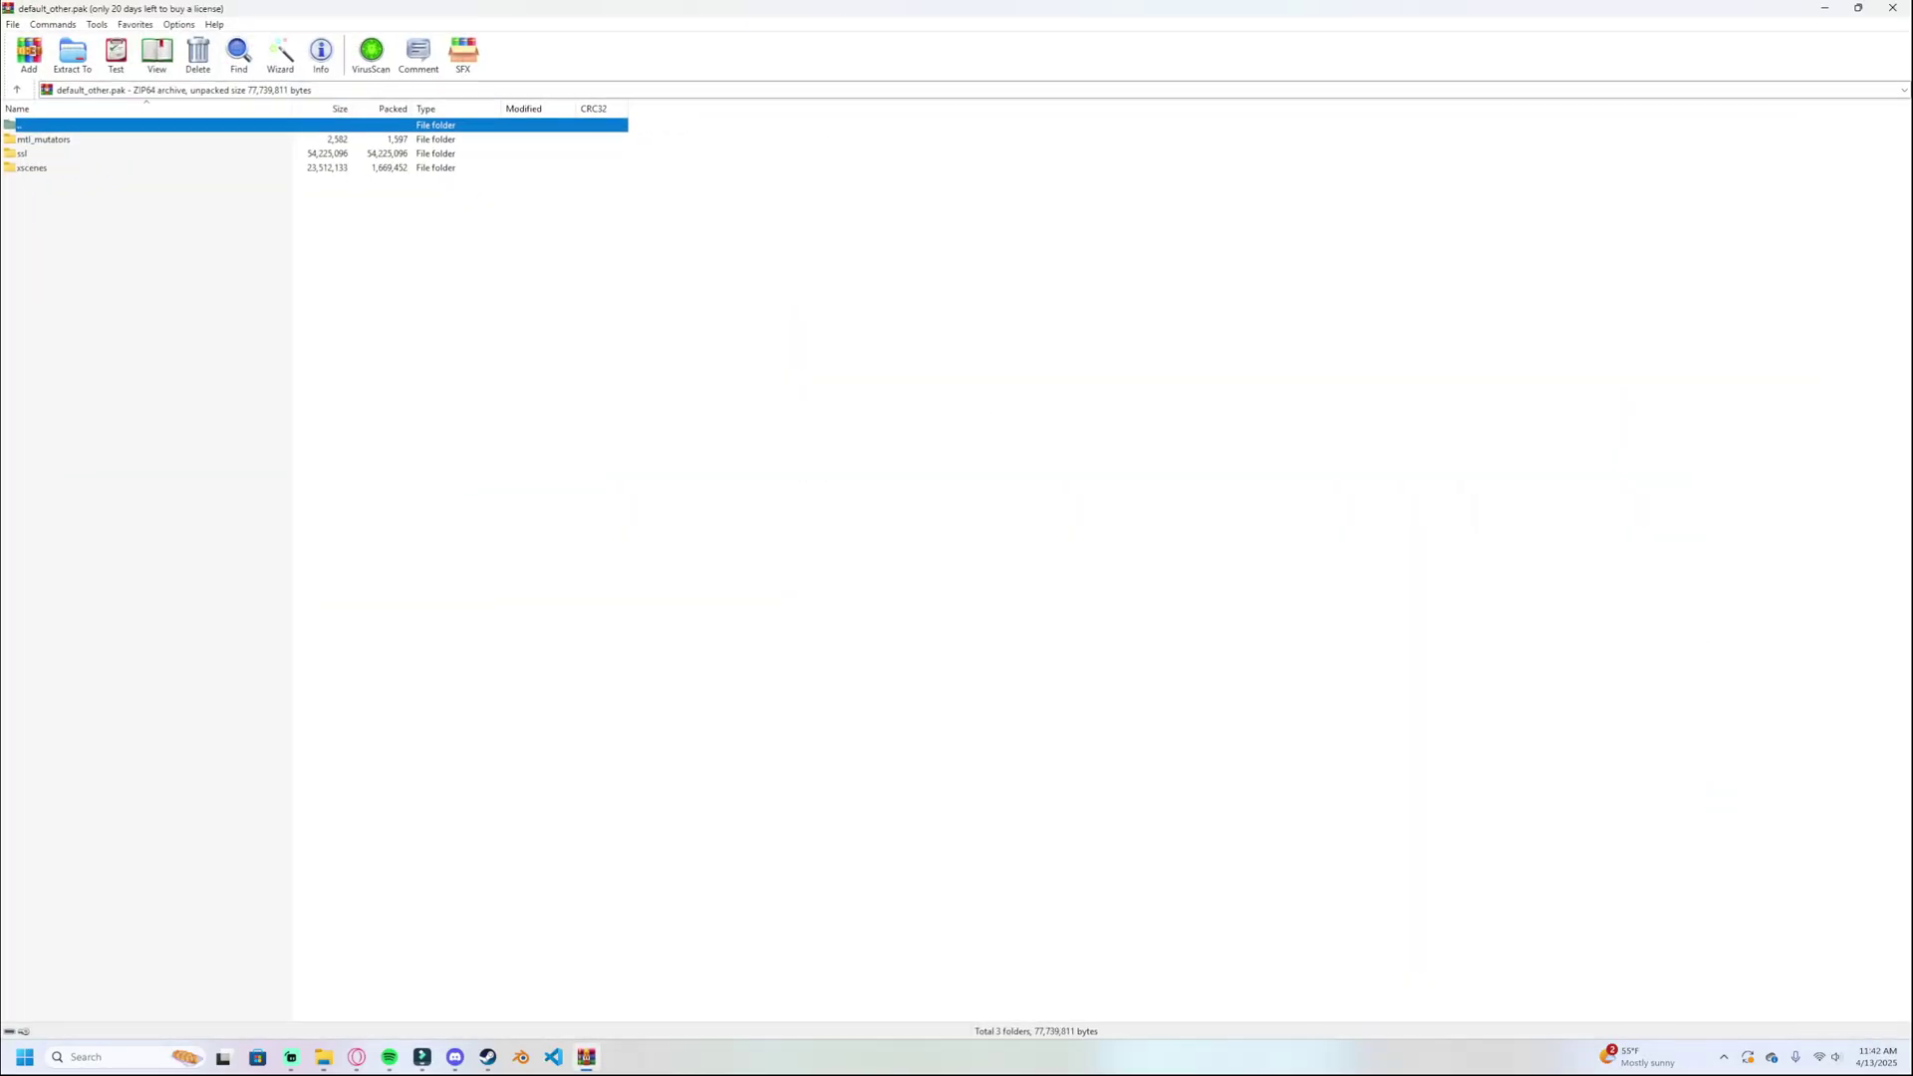
double_click(40, 153)
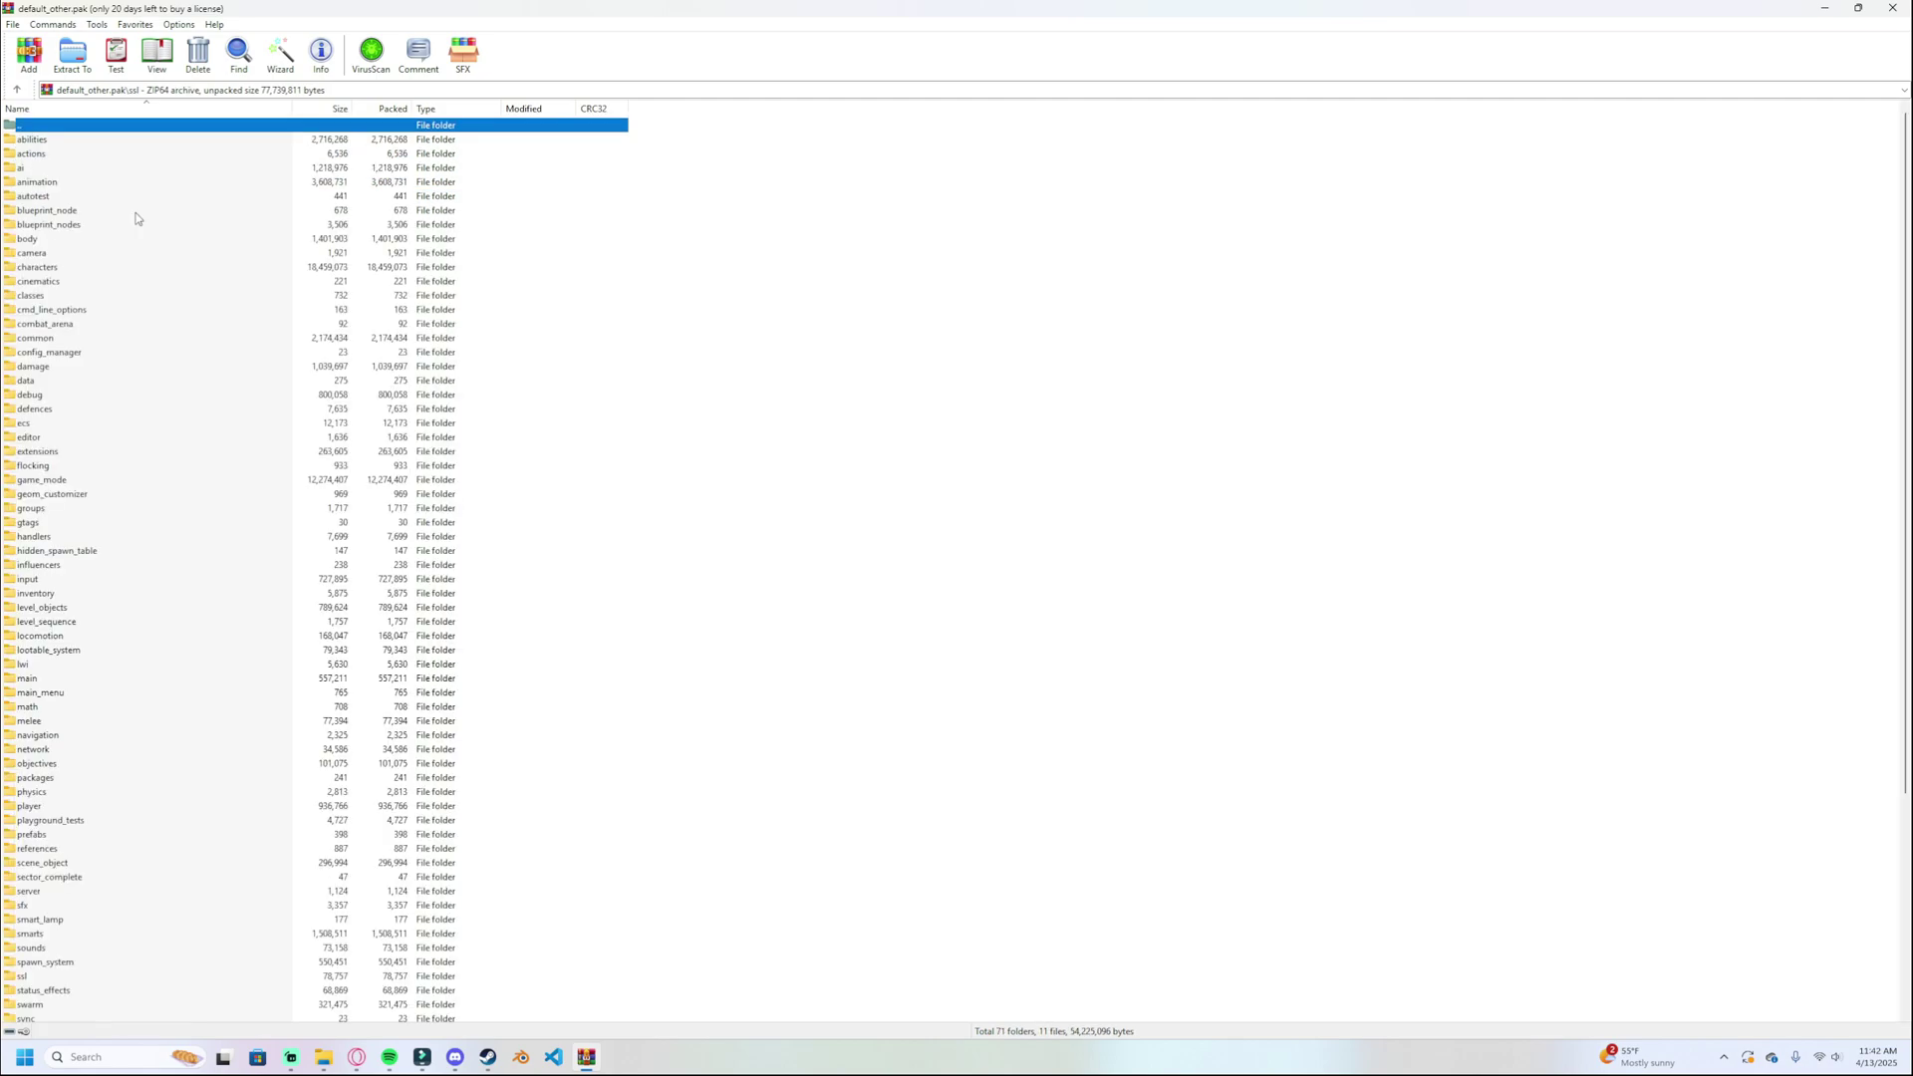
scroll(187, 509, down, 5)
double_click(95, 465)
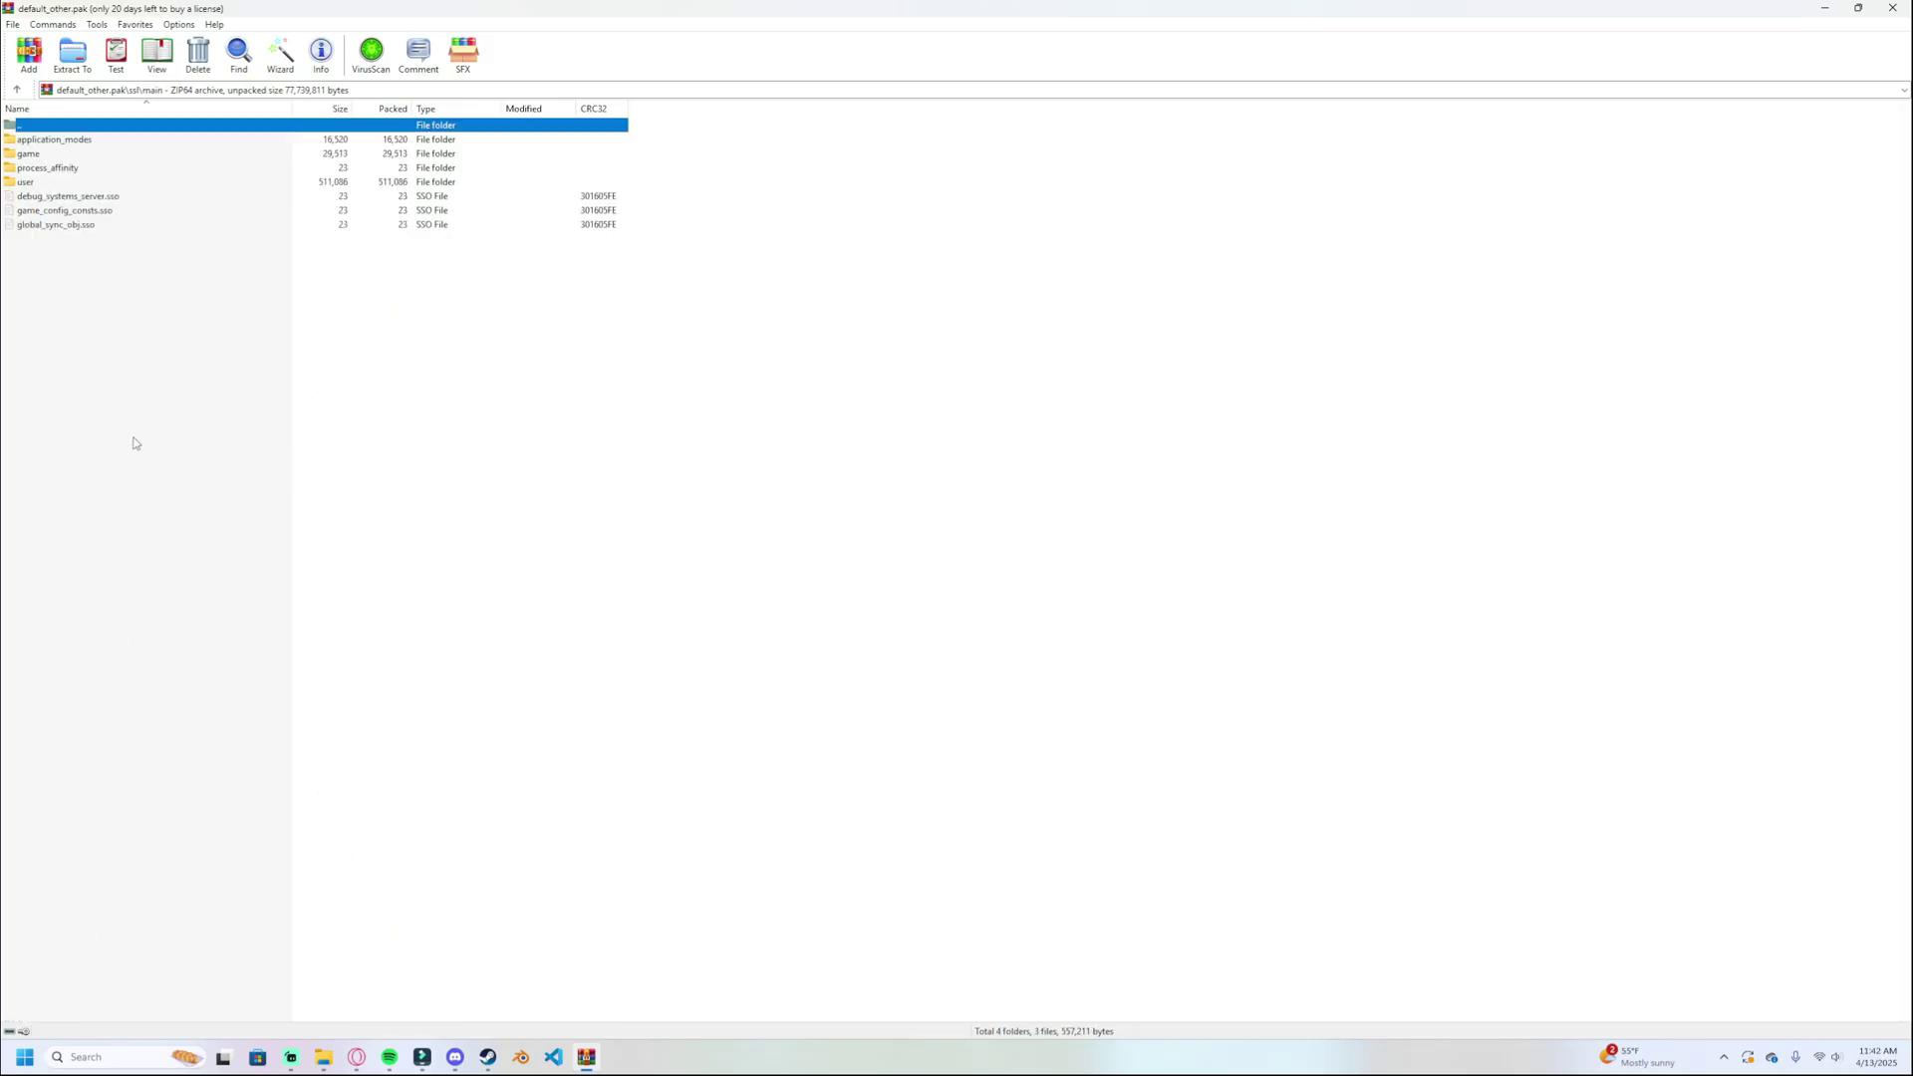
double_click(30, 153)
double_click(66, 154)
double_click(62, 139)
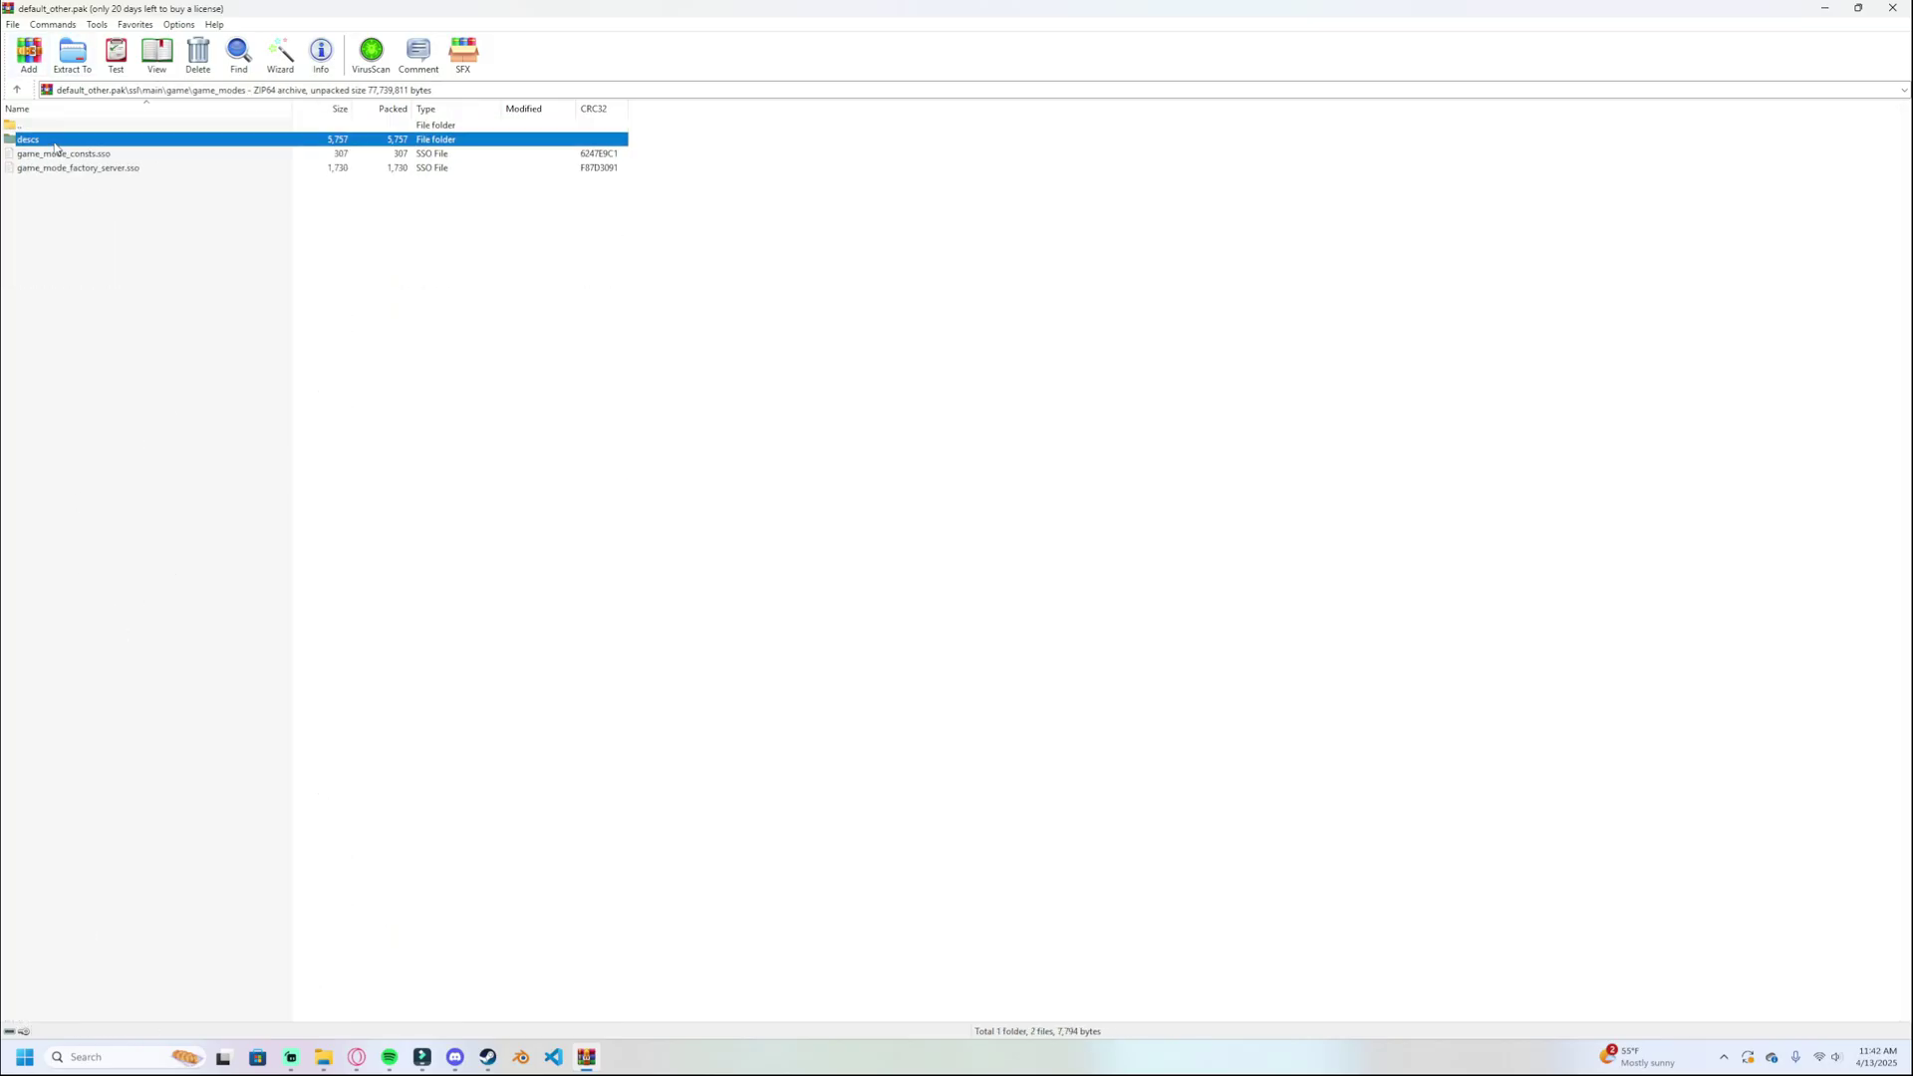
click(74, 157)
Restore the WinRAR window, widen it, and move it up and left.
key(super+Down)
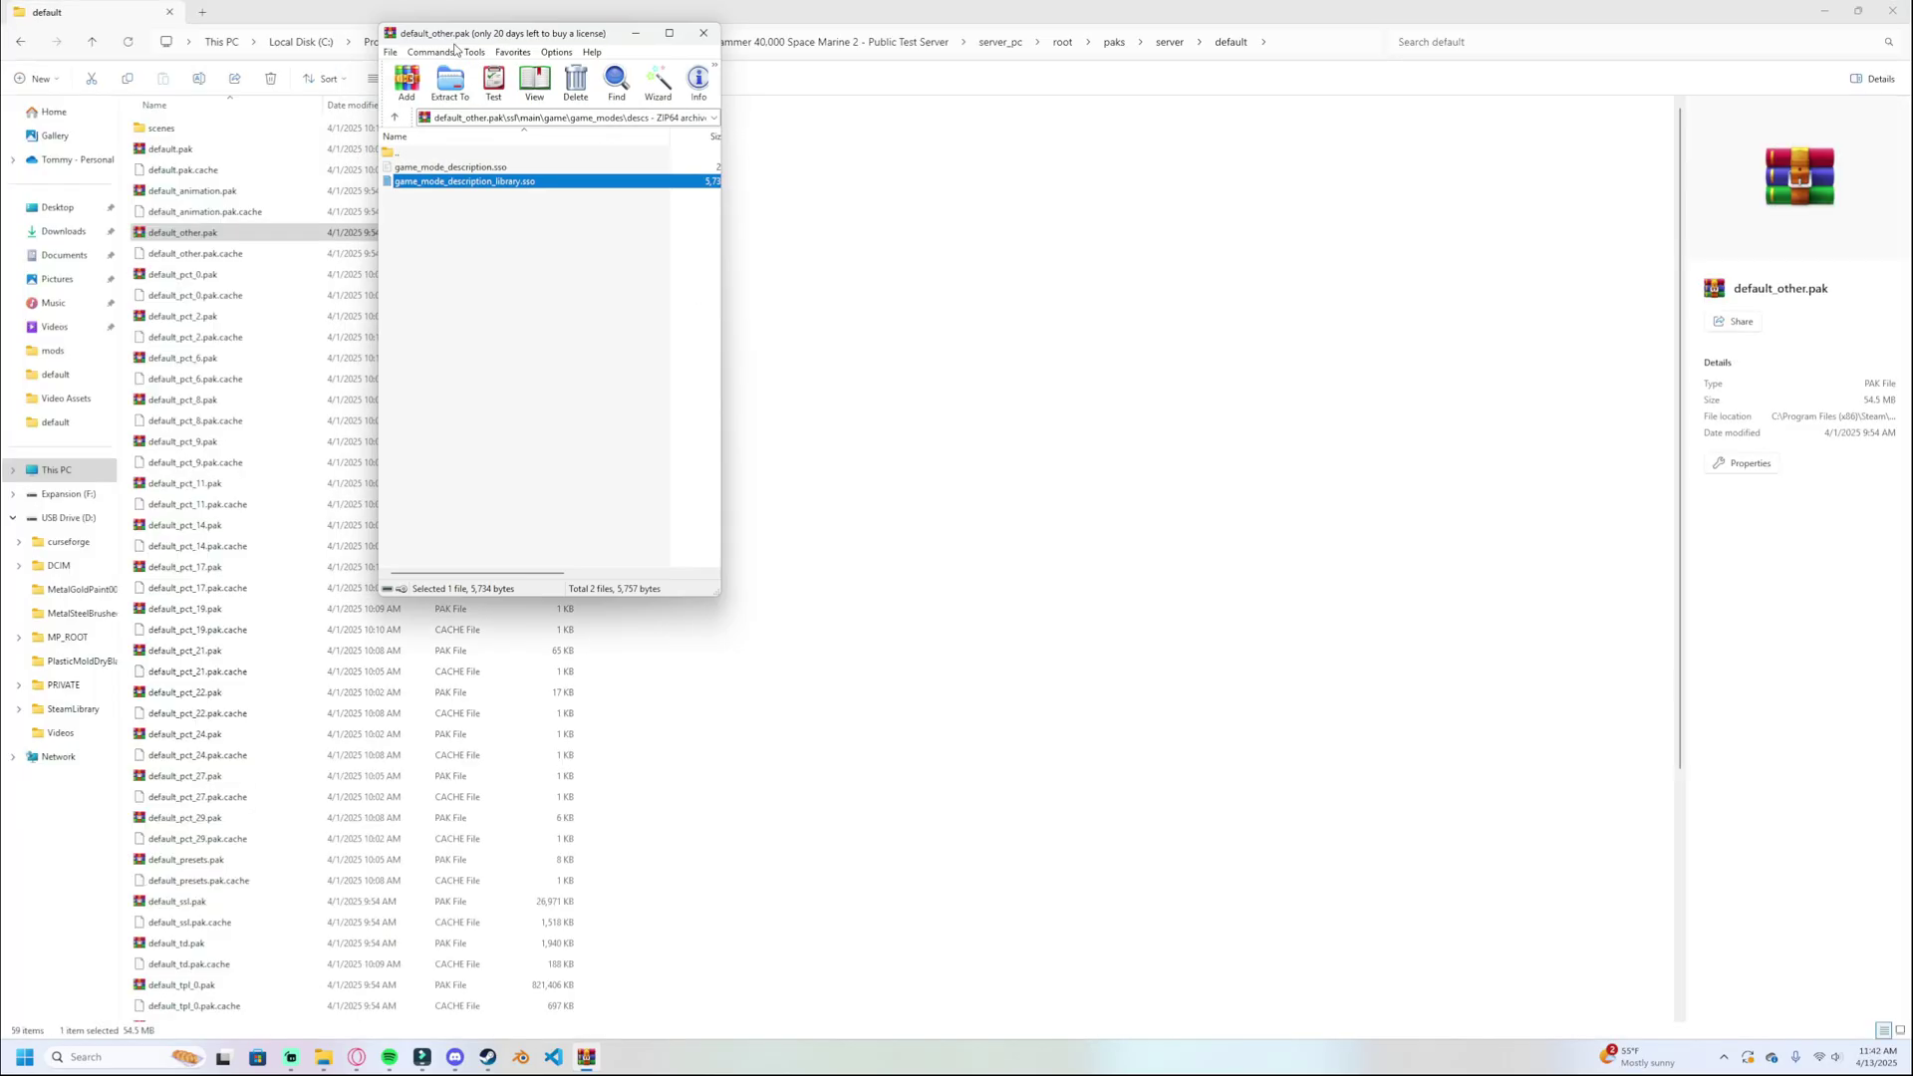
drag(1079, 319, 1554, 319)
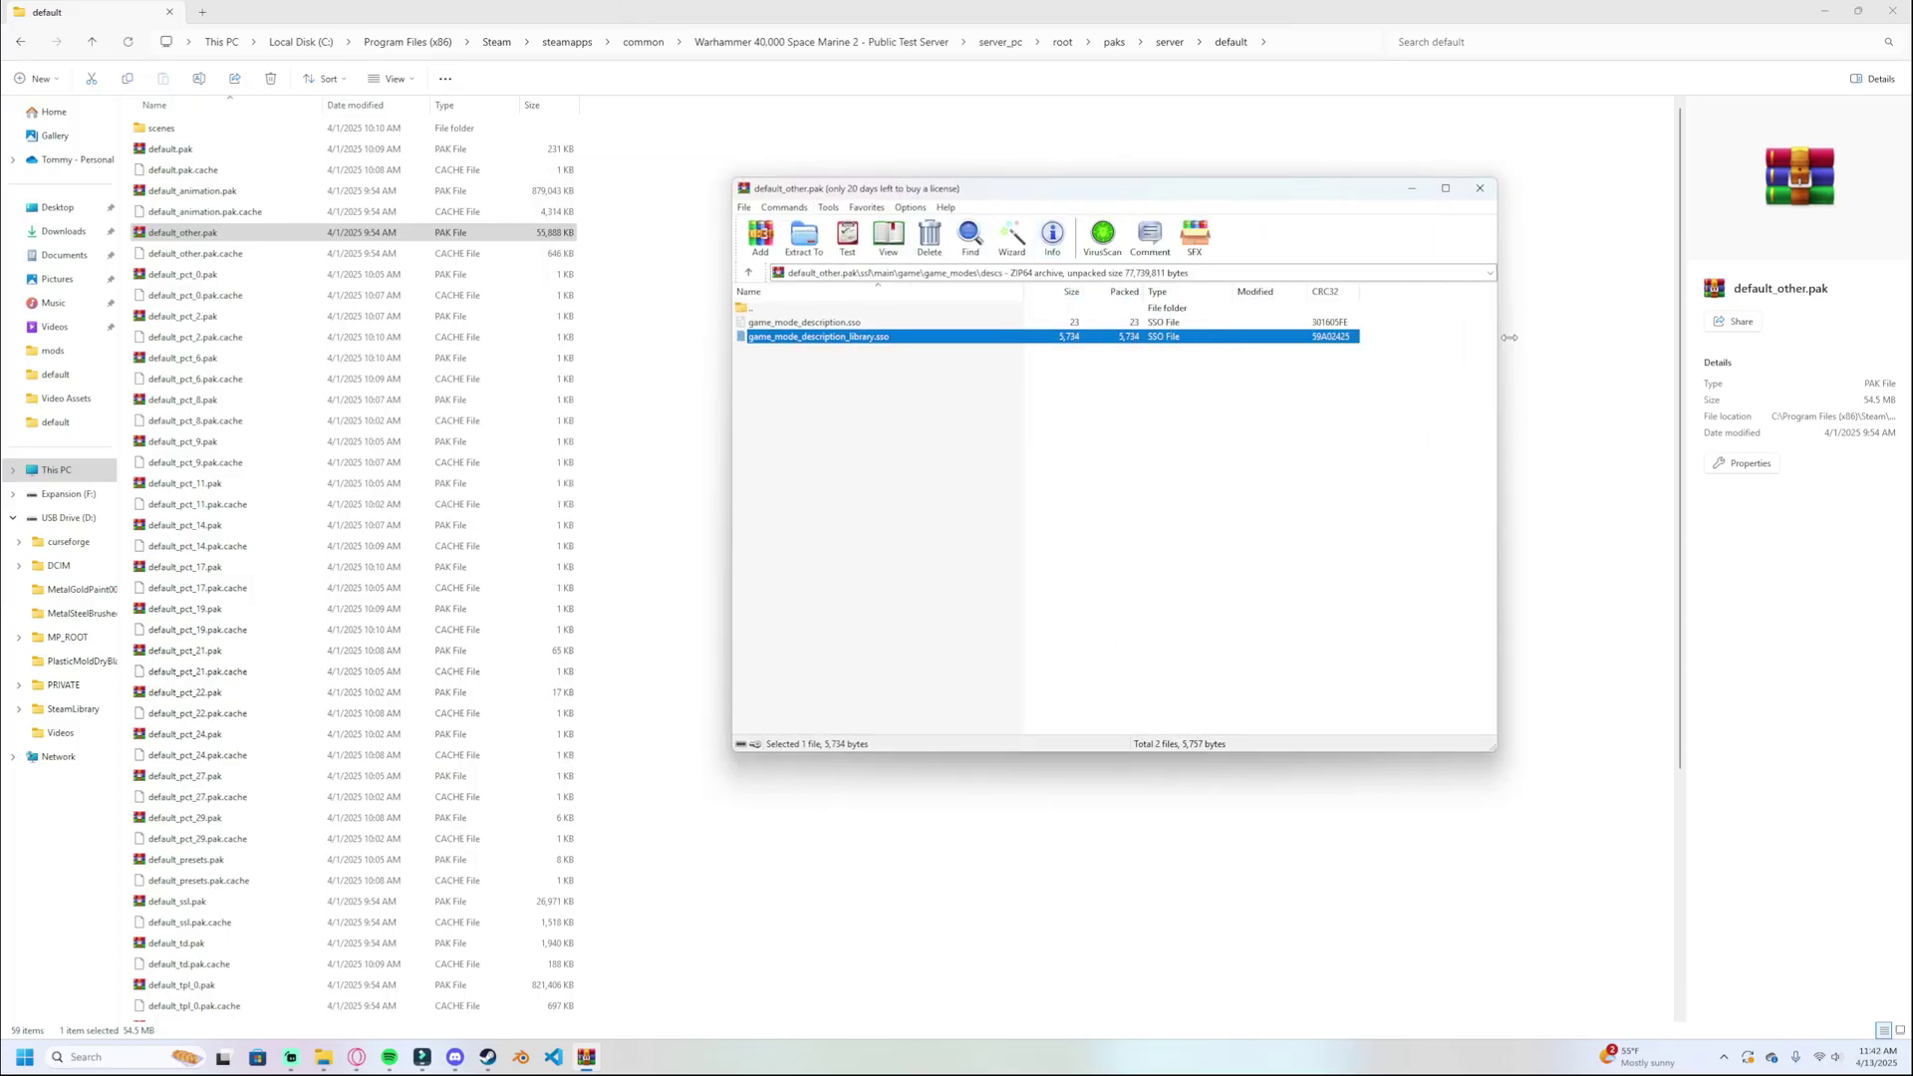
drag(996, 188, 673, 226)
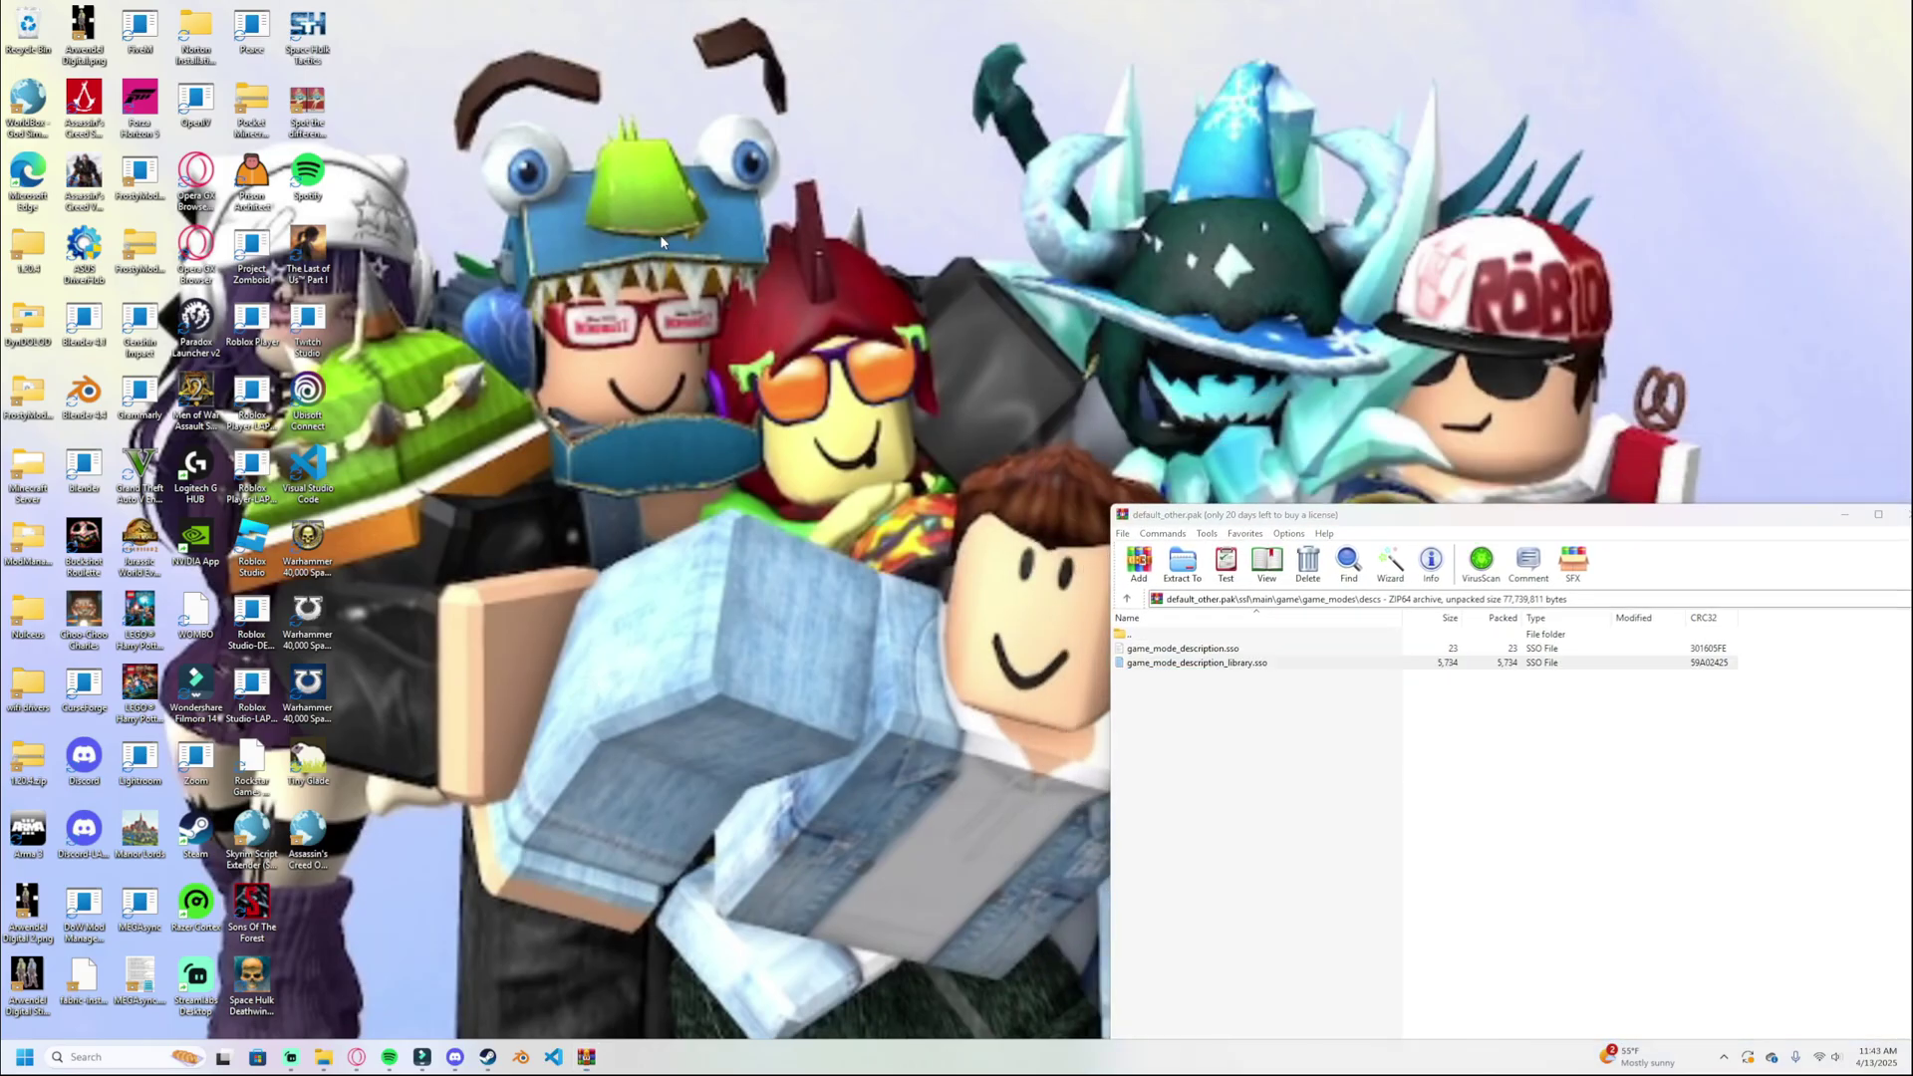
Create a new folder on the desktop.
right_click(659, 236)
mouse_move(738, 354)
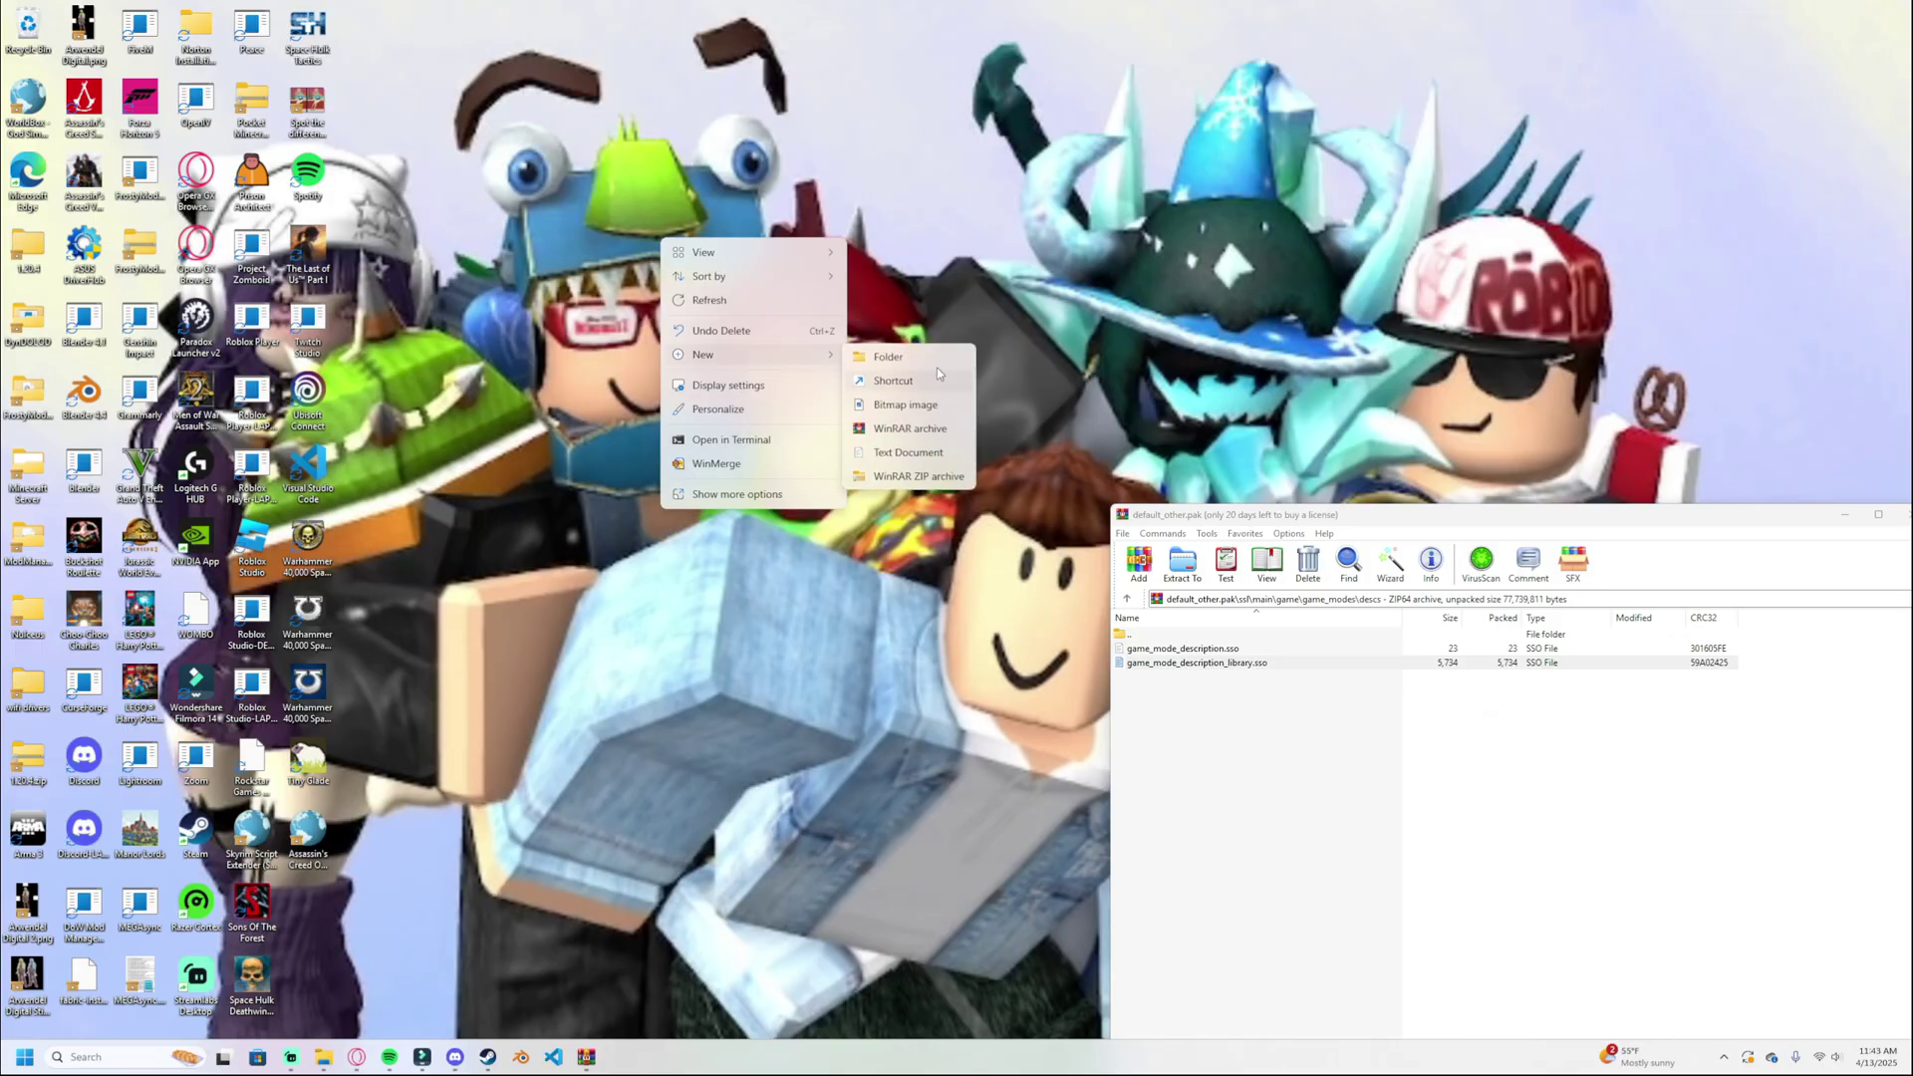
click(936, 367)
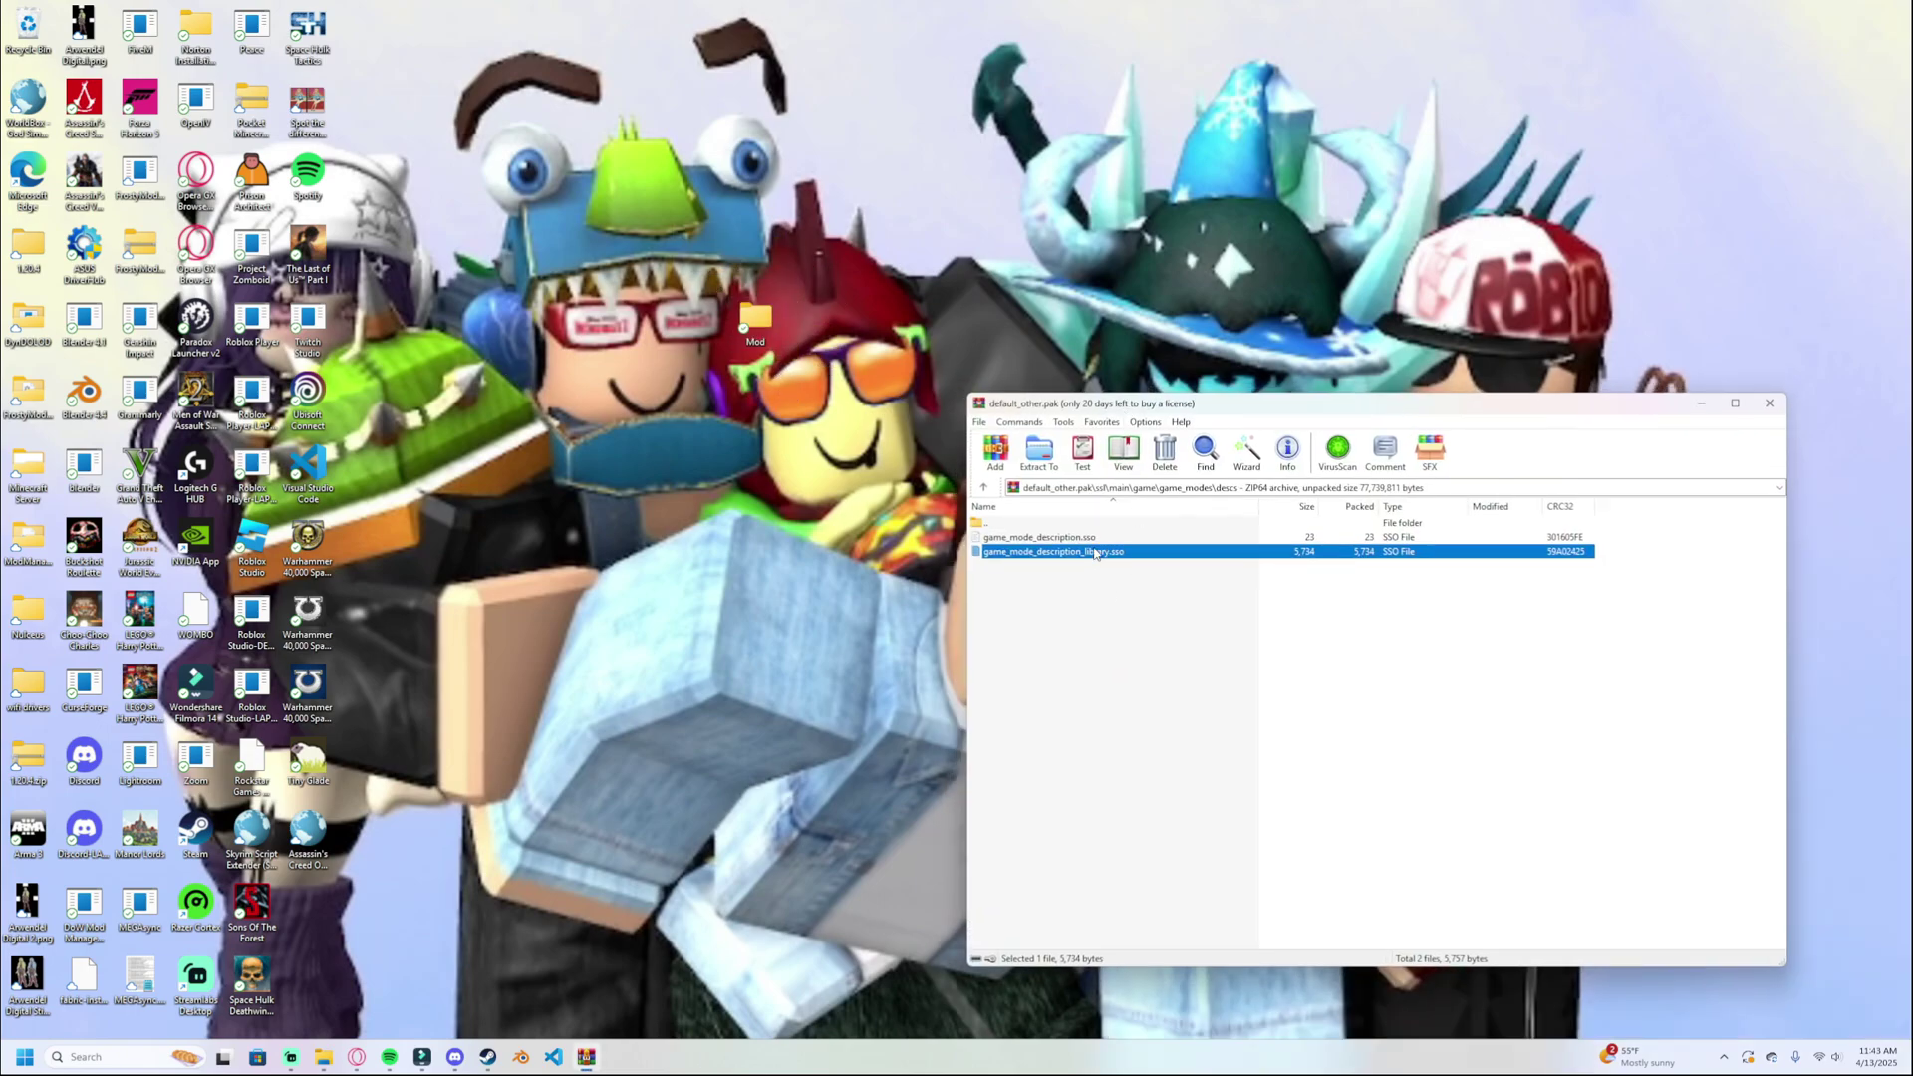
Return WinRAR to the archive's top-level folders and open the desktop Mod folder.
drag(1046, 407, 1034, 344)
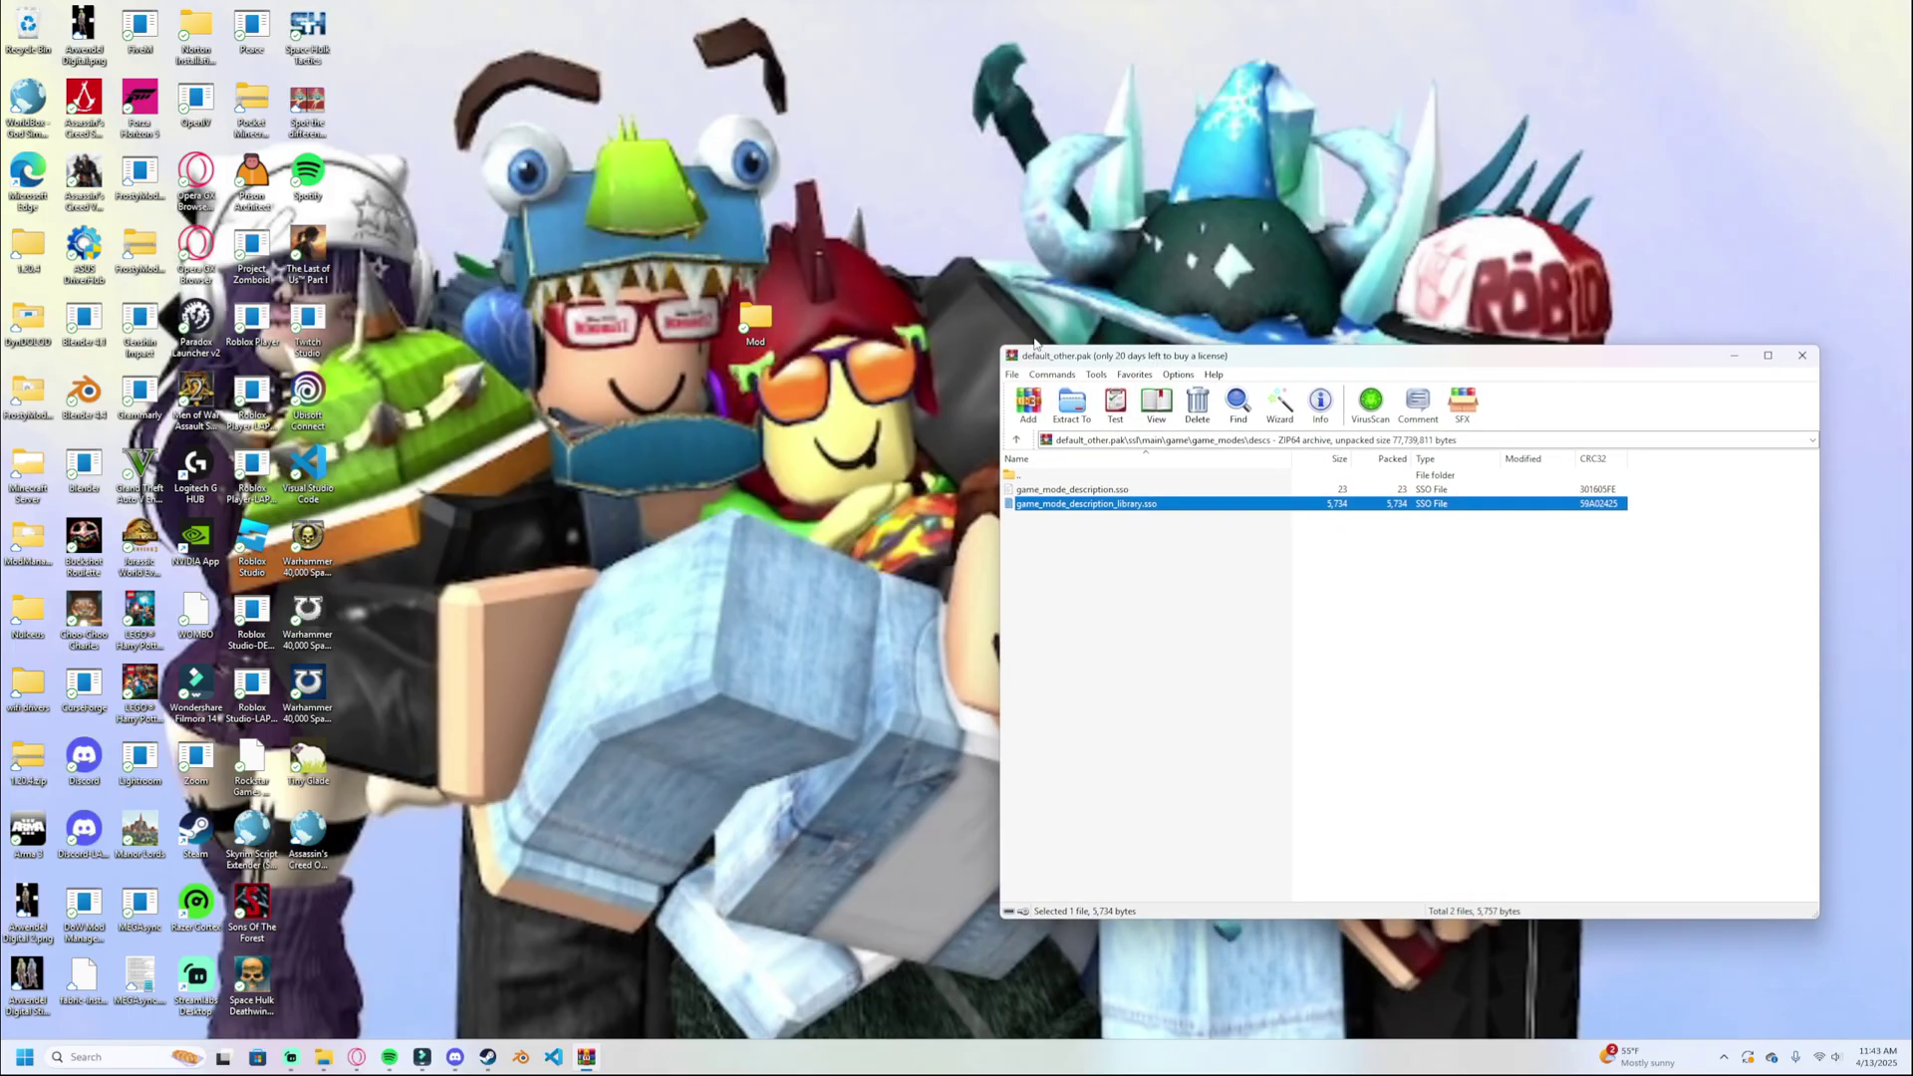
double_click(1039, 476)
double_click(1039, 477)
double_click(1039, 476)
double_click(1039, 477)
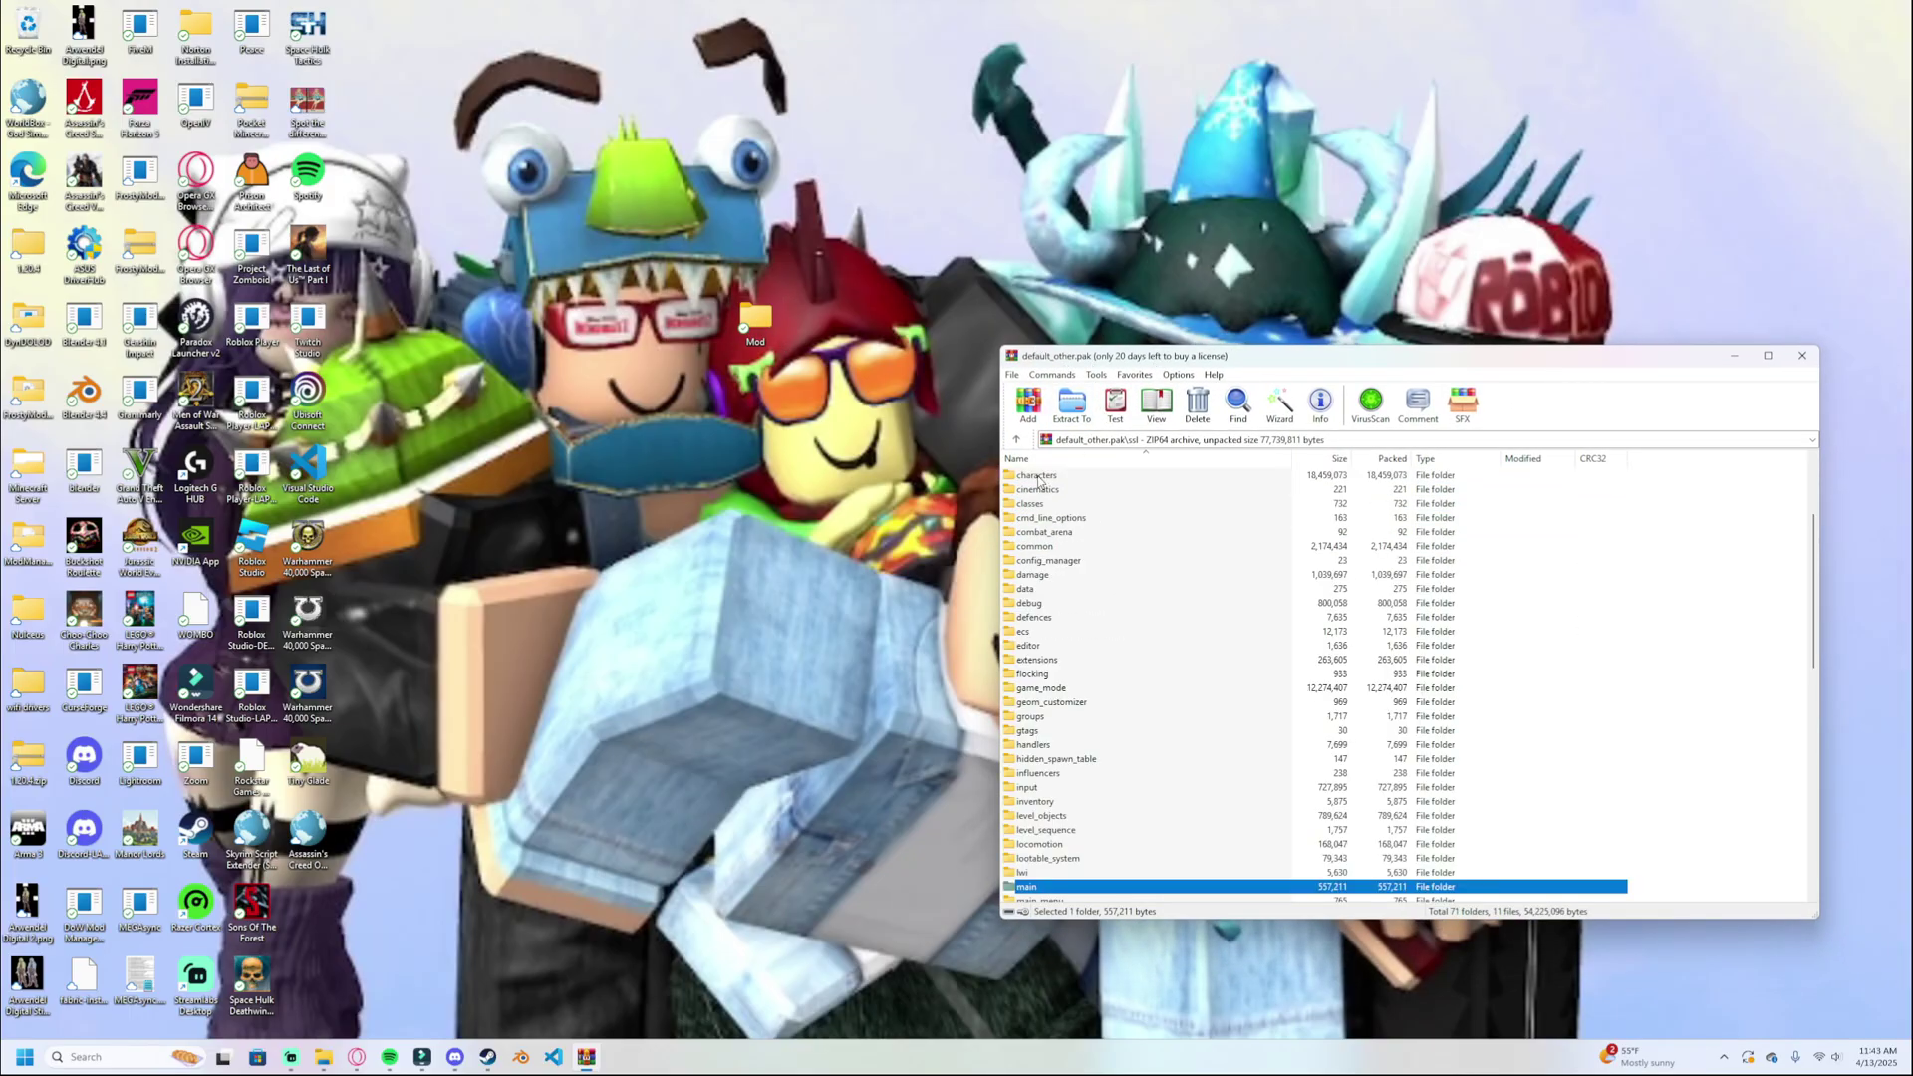
scroll(1039, 478, up, 1)
double_click(1039, 475)
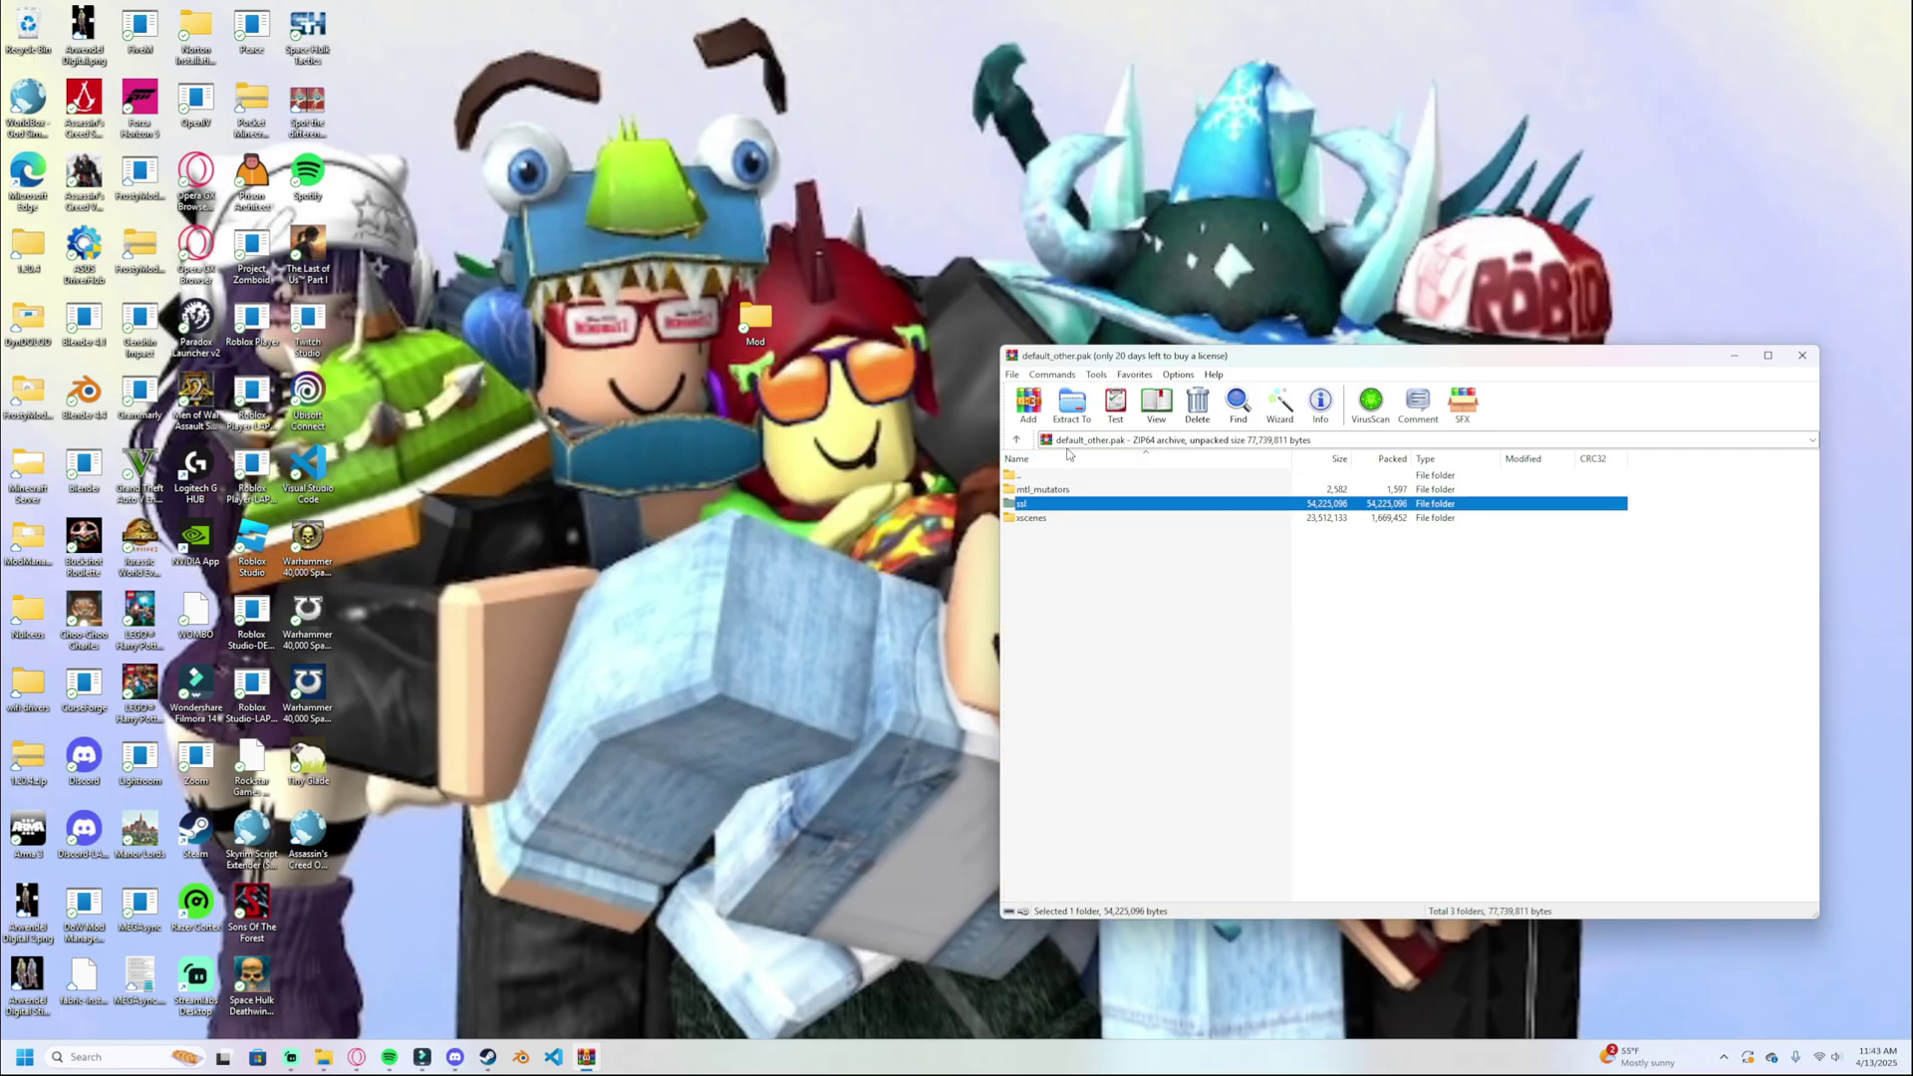
click(1060, 491)
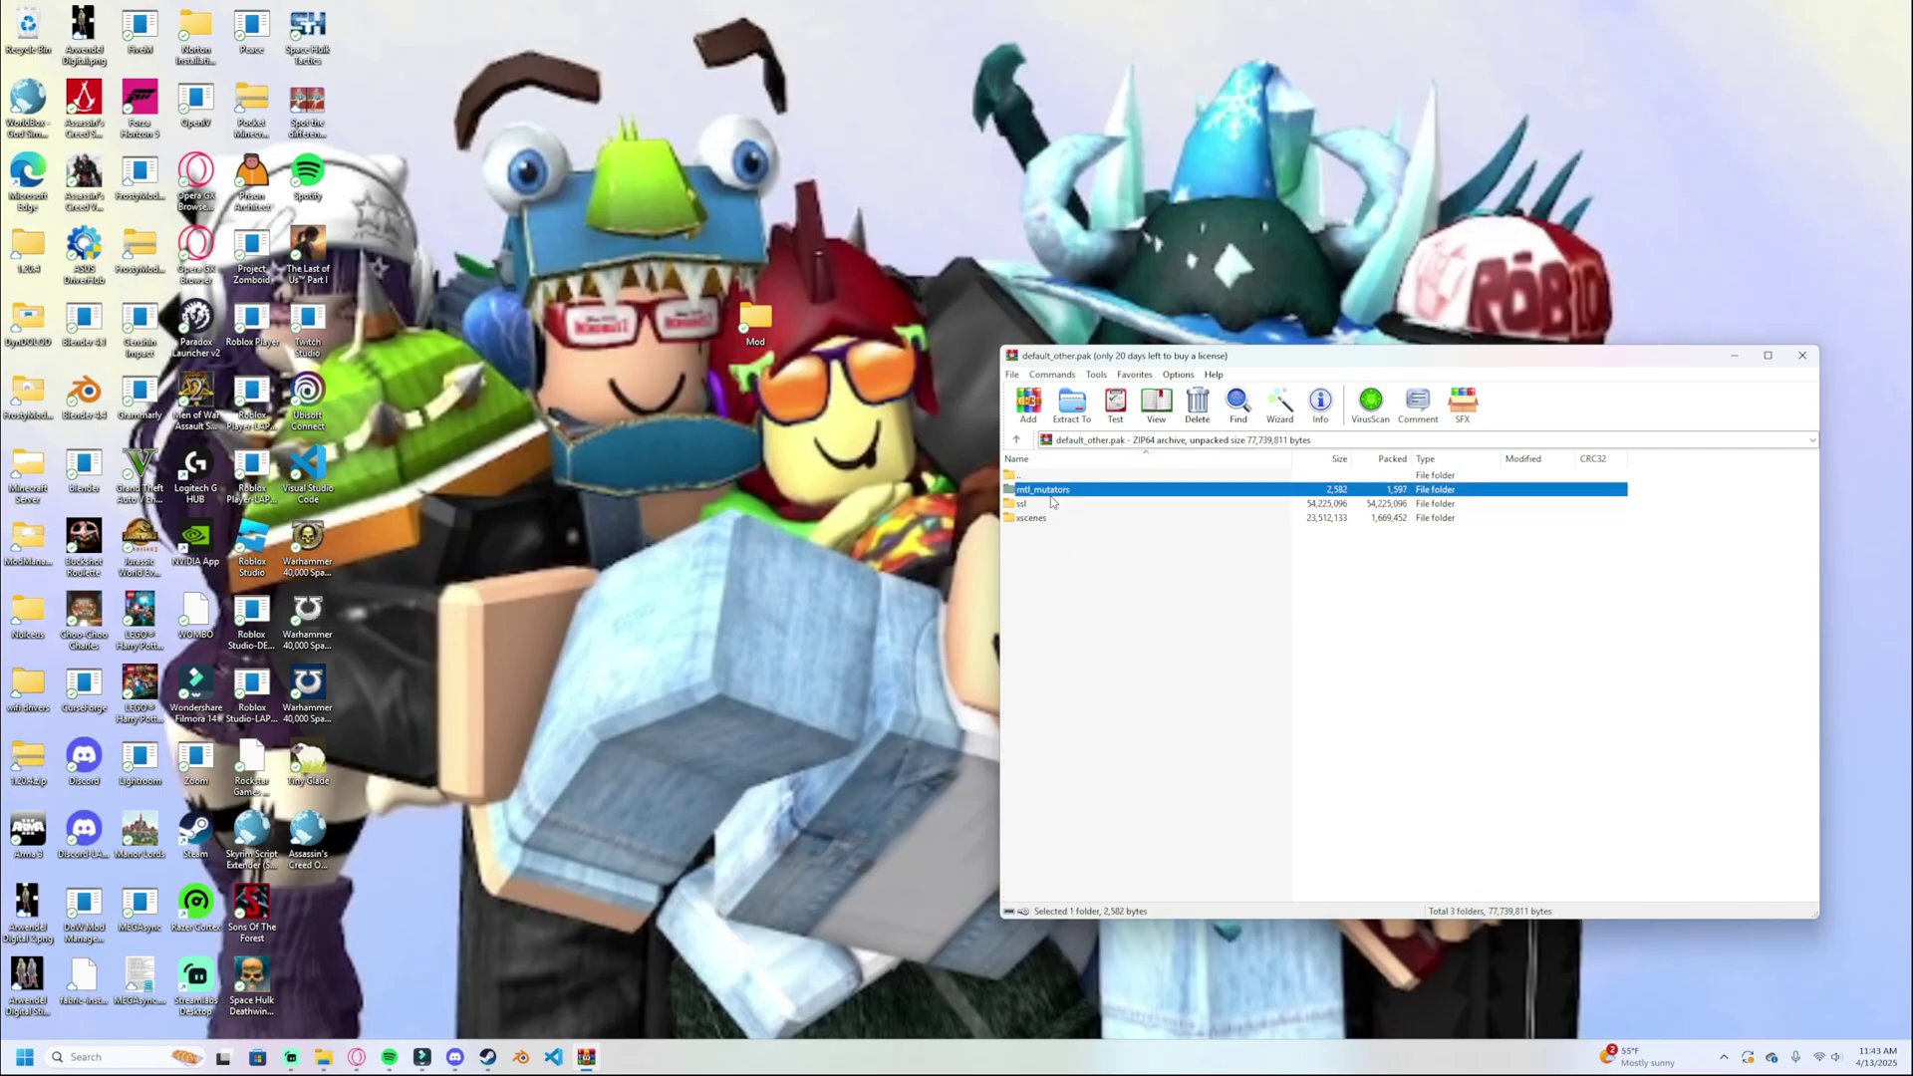
key(Down)
key(Down)
key(Up)
key(Up)
key(Down)
key(Down)
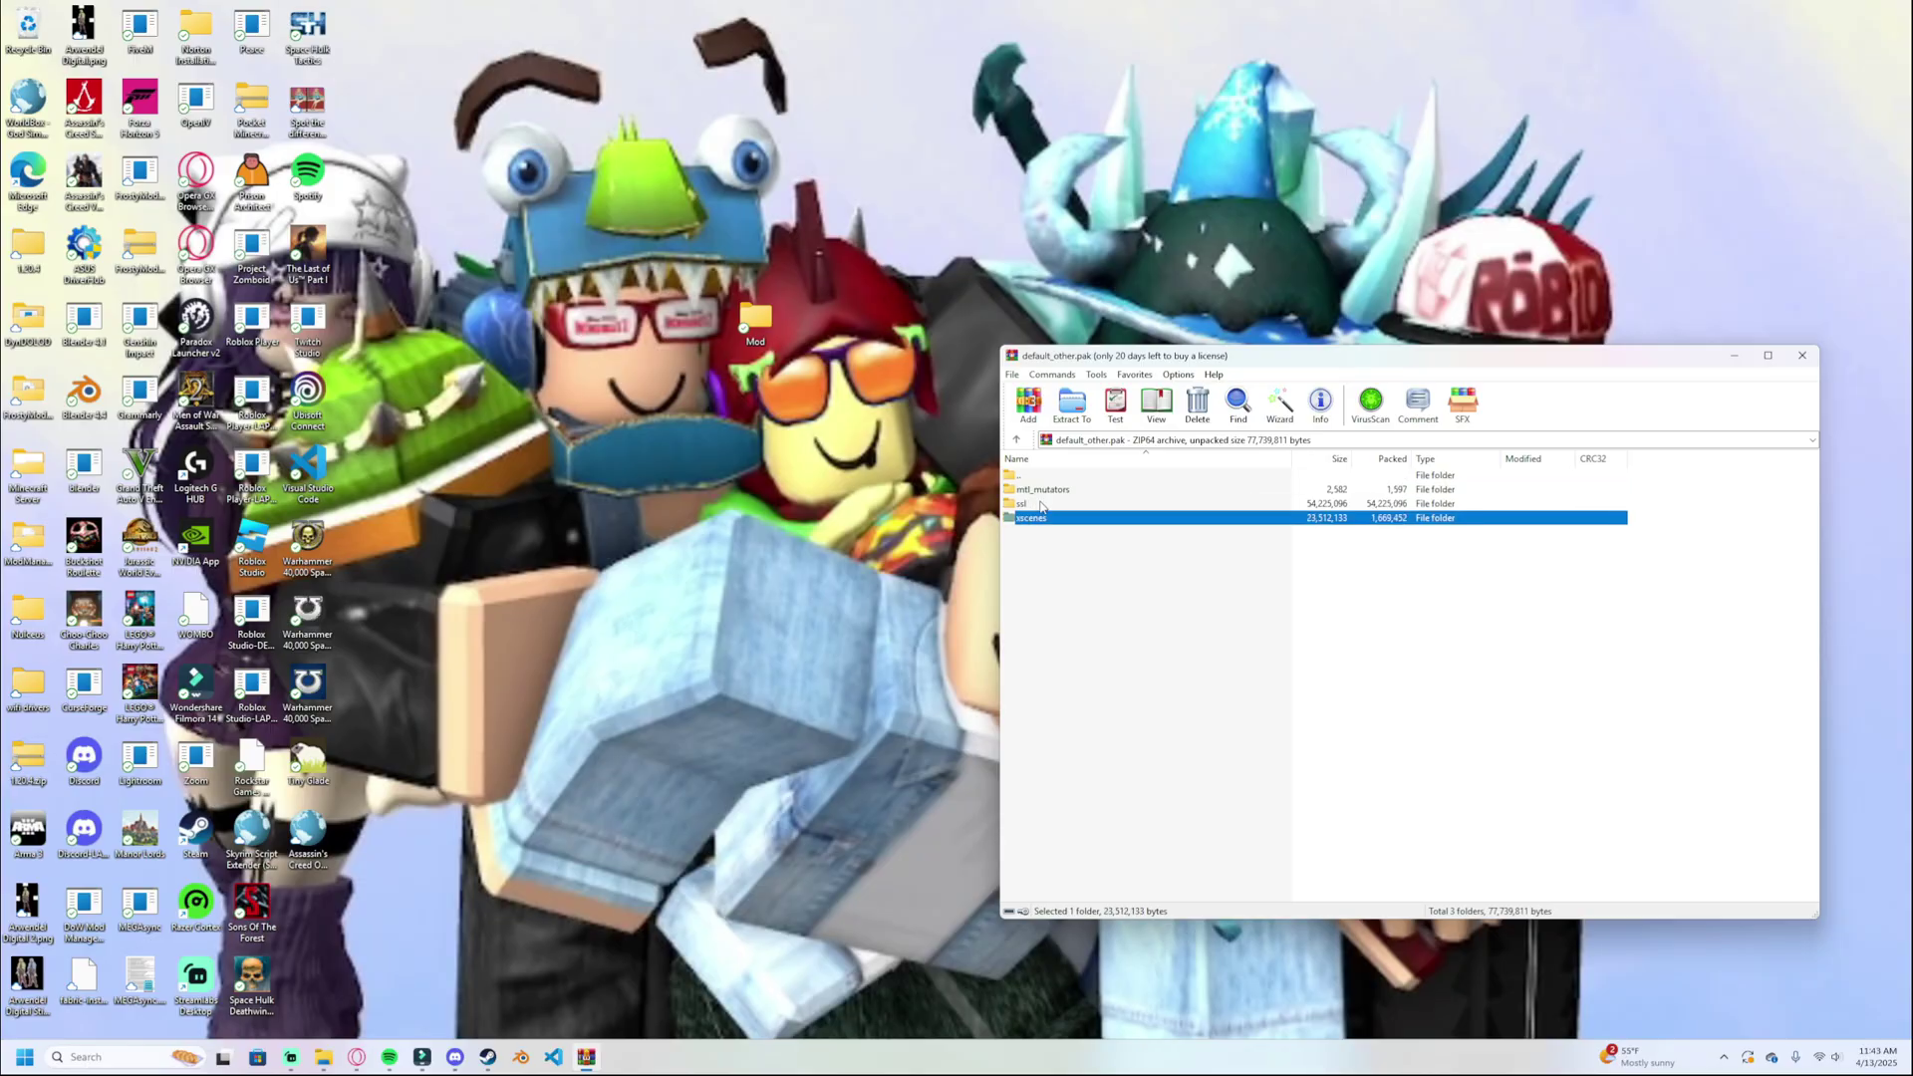
double_click(755, 317)
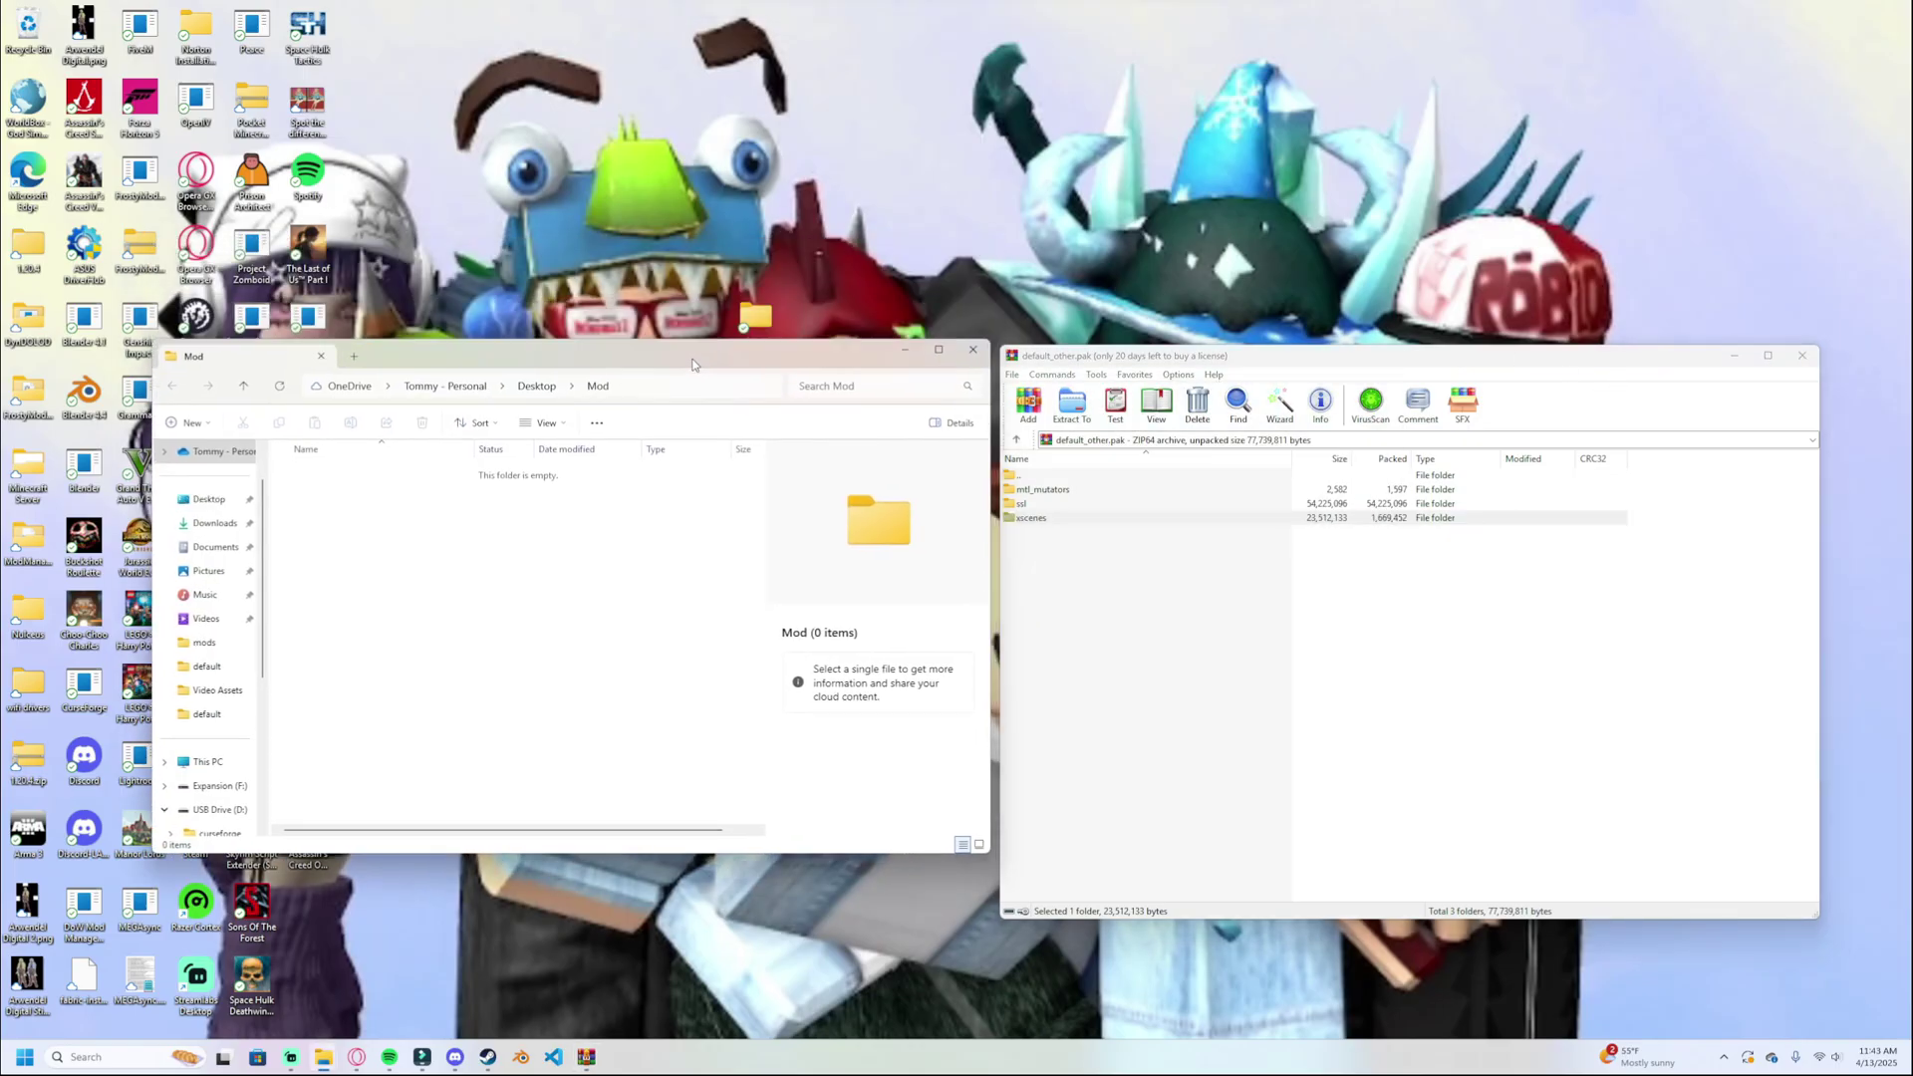
Position the Mod window beside WinRAR and highlight ssl\main\game\game_modes in the archive path.
drag(707, 371, 701, 385)
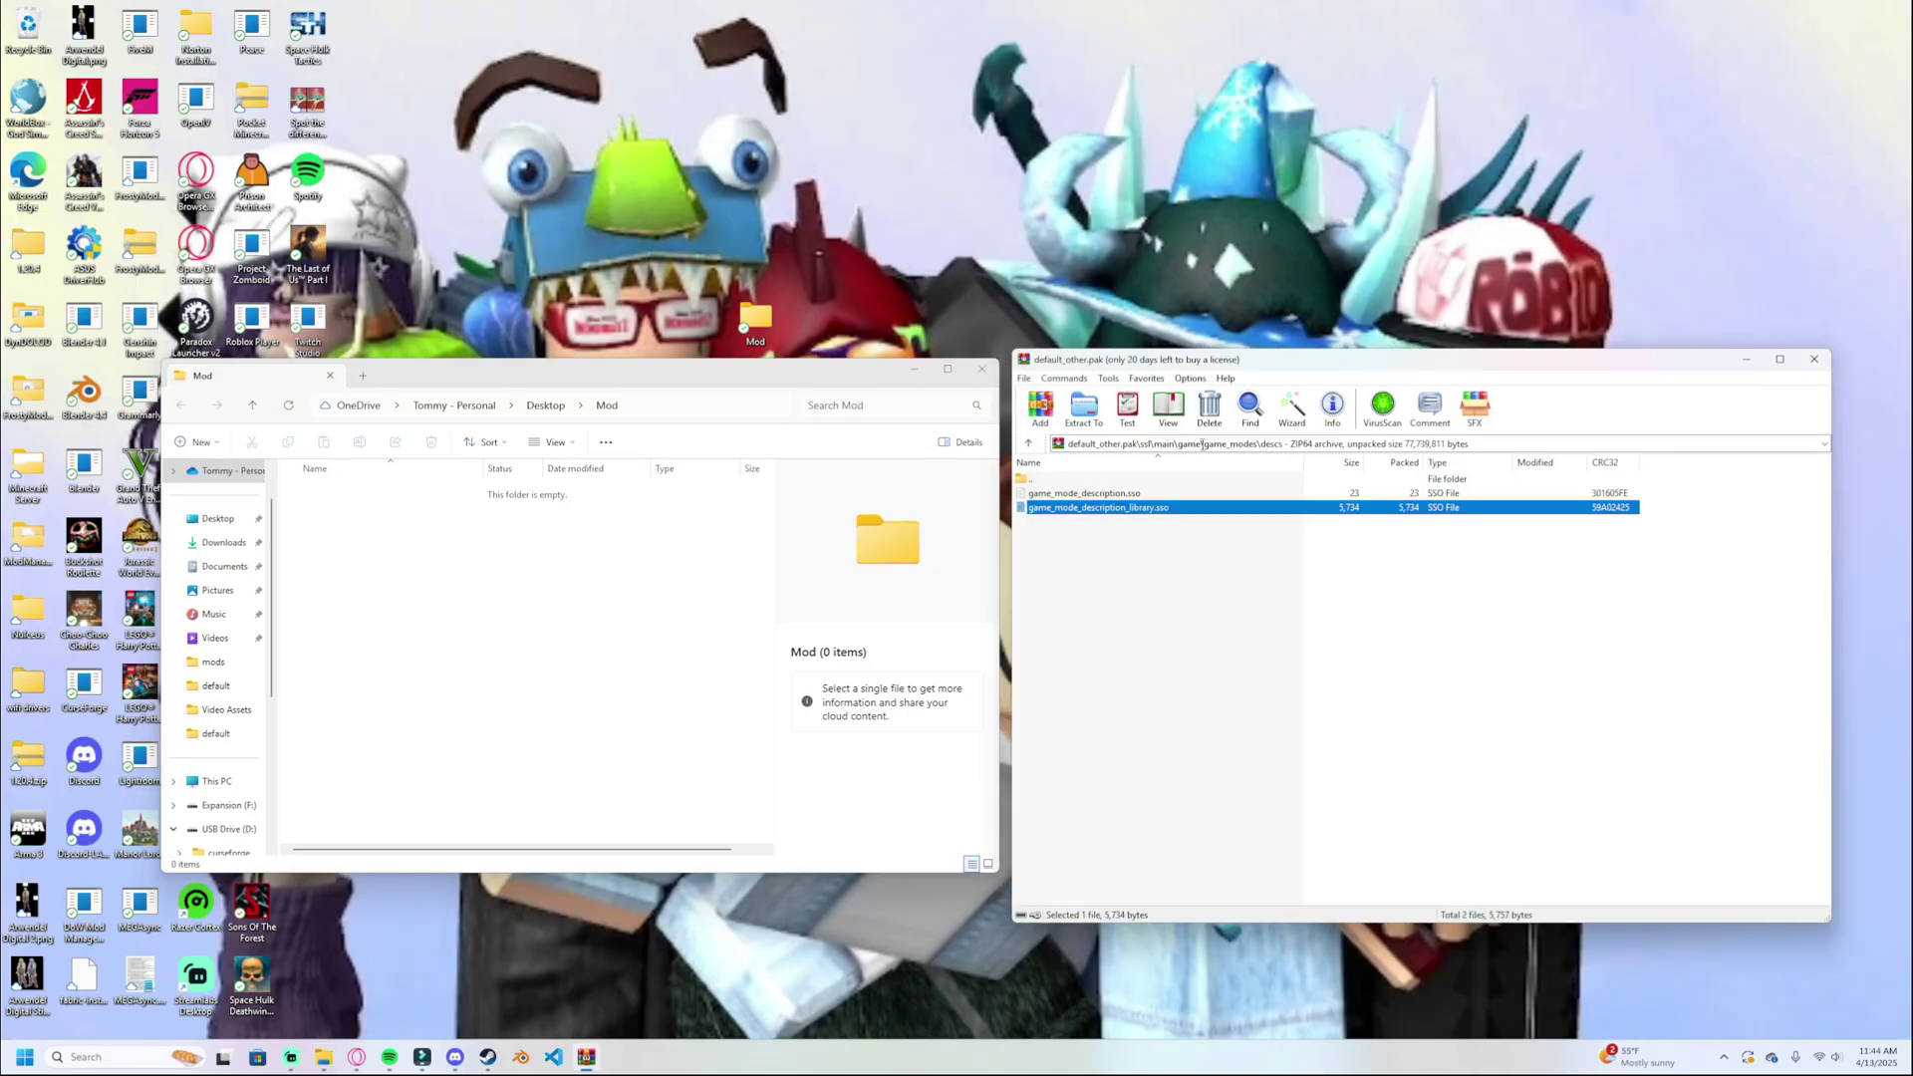
click(1201, 445)
click(1145, 441)
drag(1142, 443, 1258, 443)
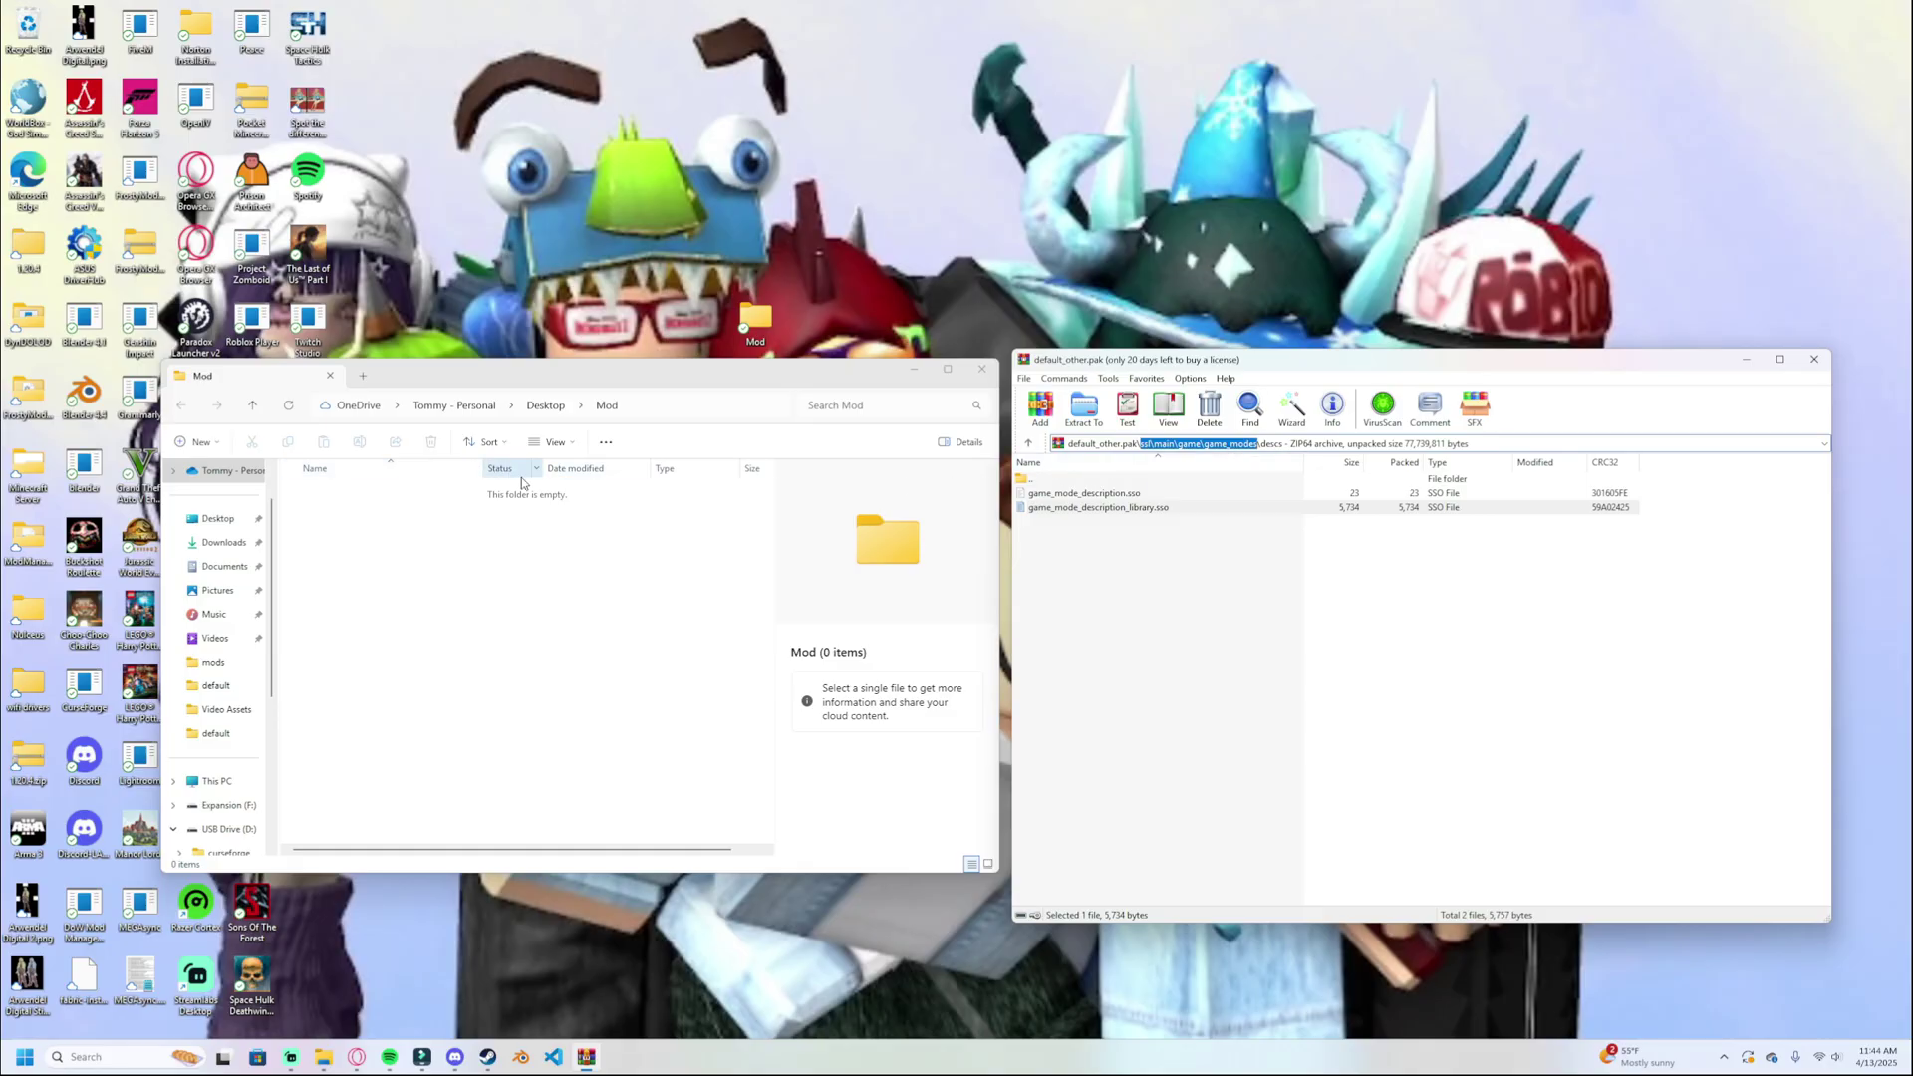
drag(312, 381, 316, 380)
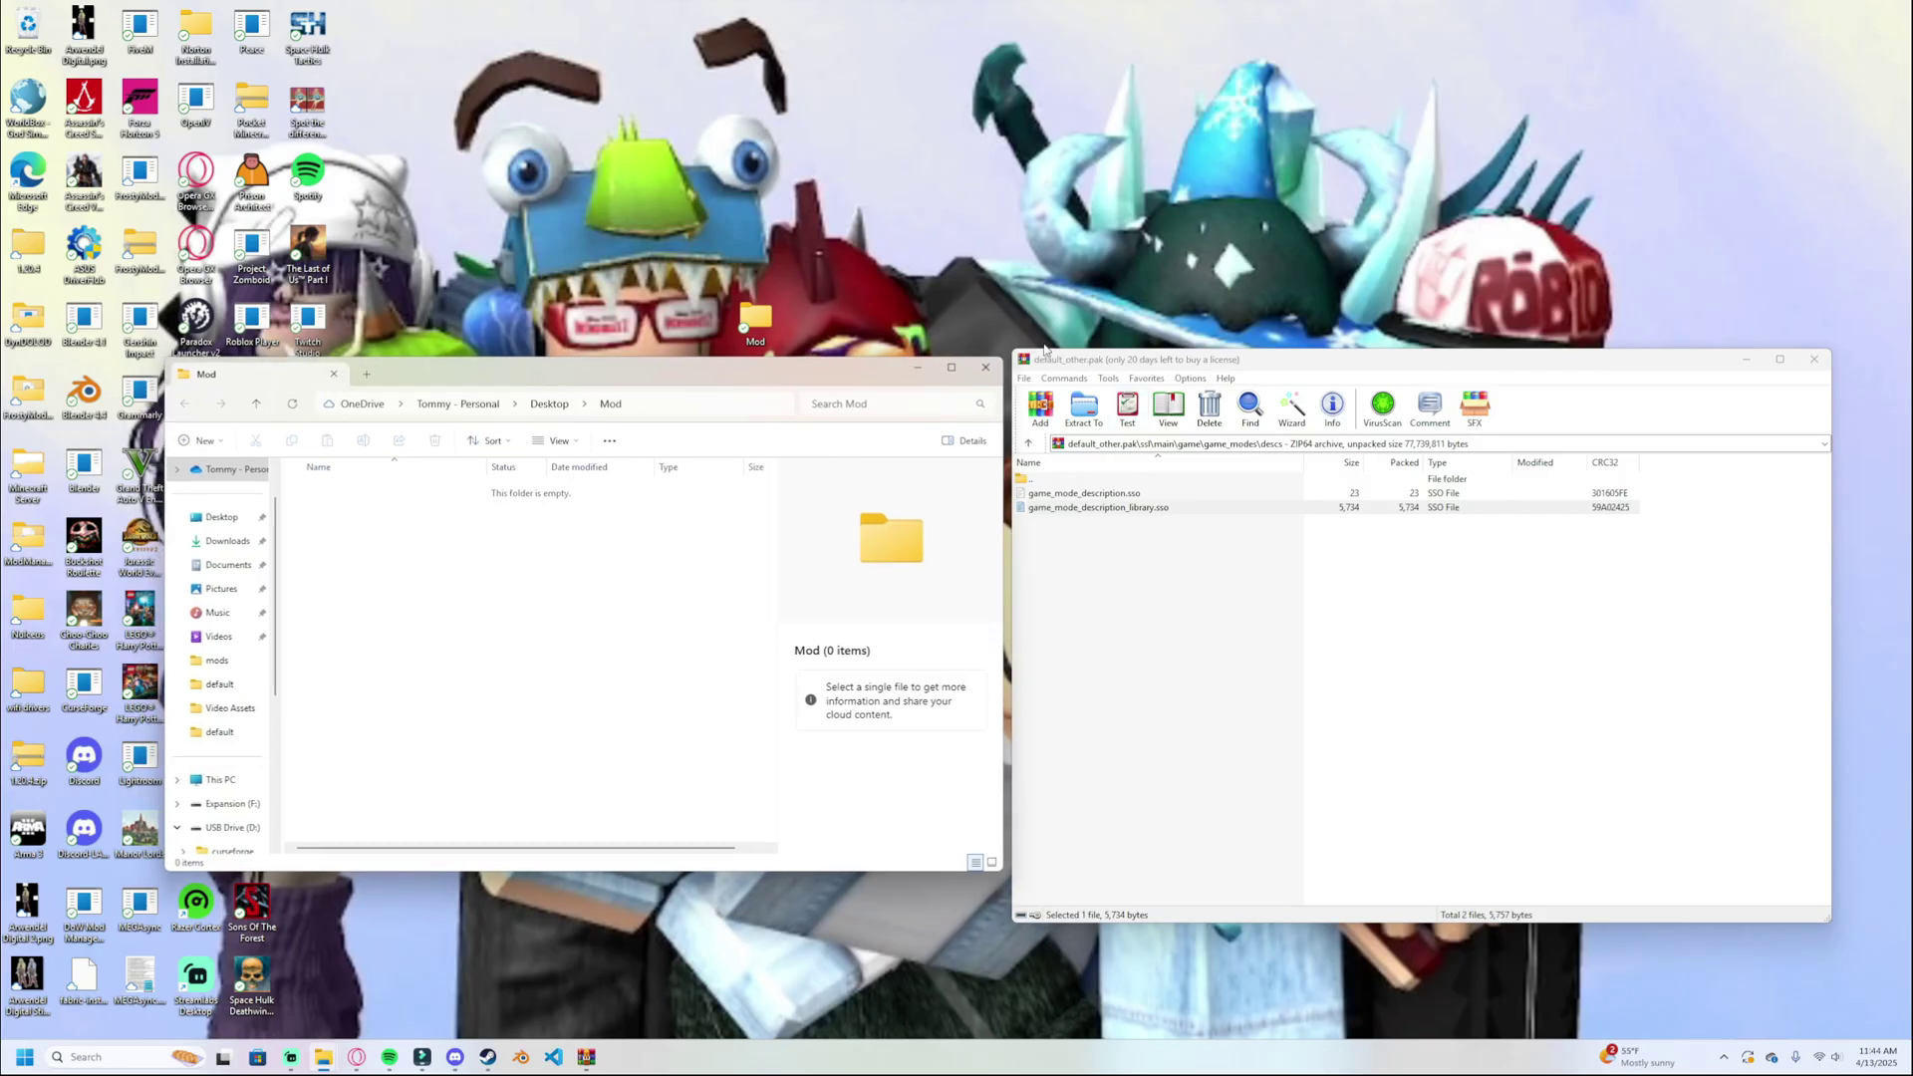
Create an ssl folder inside Mod and open it.
right_click(488, 526)
mouse_move(558, 637)
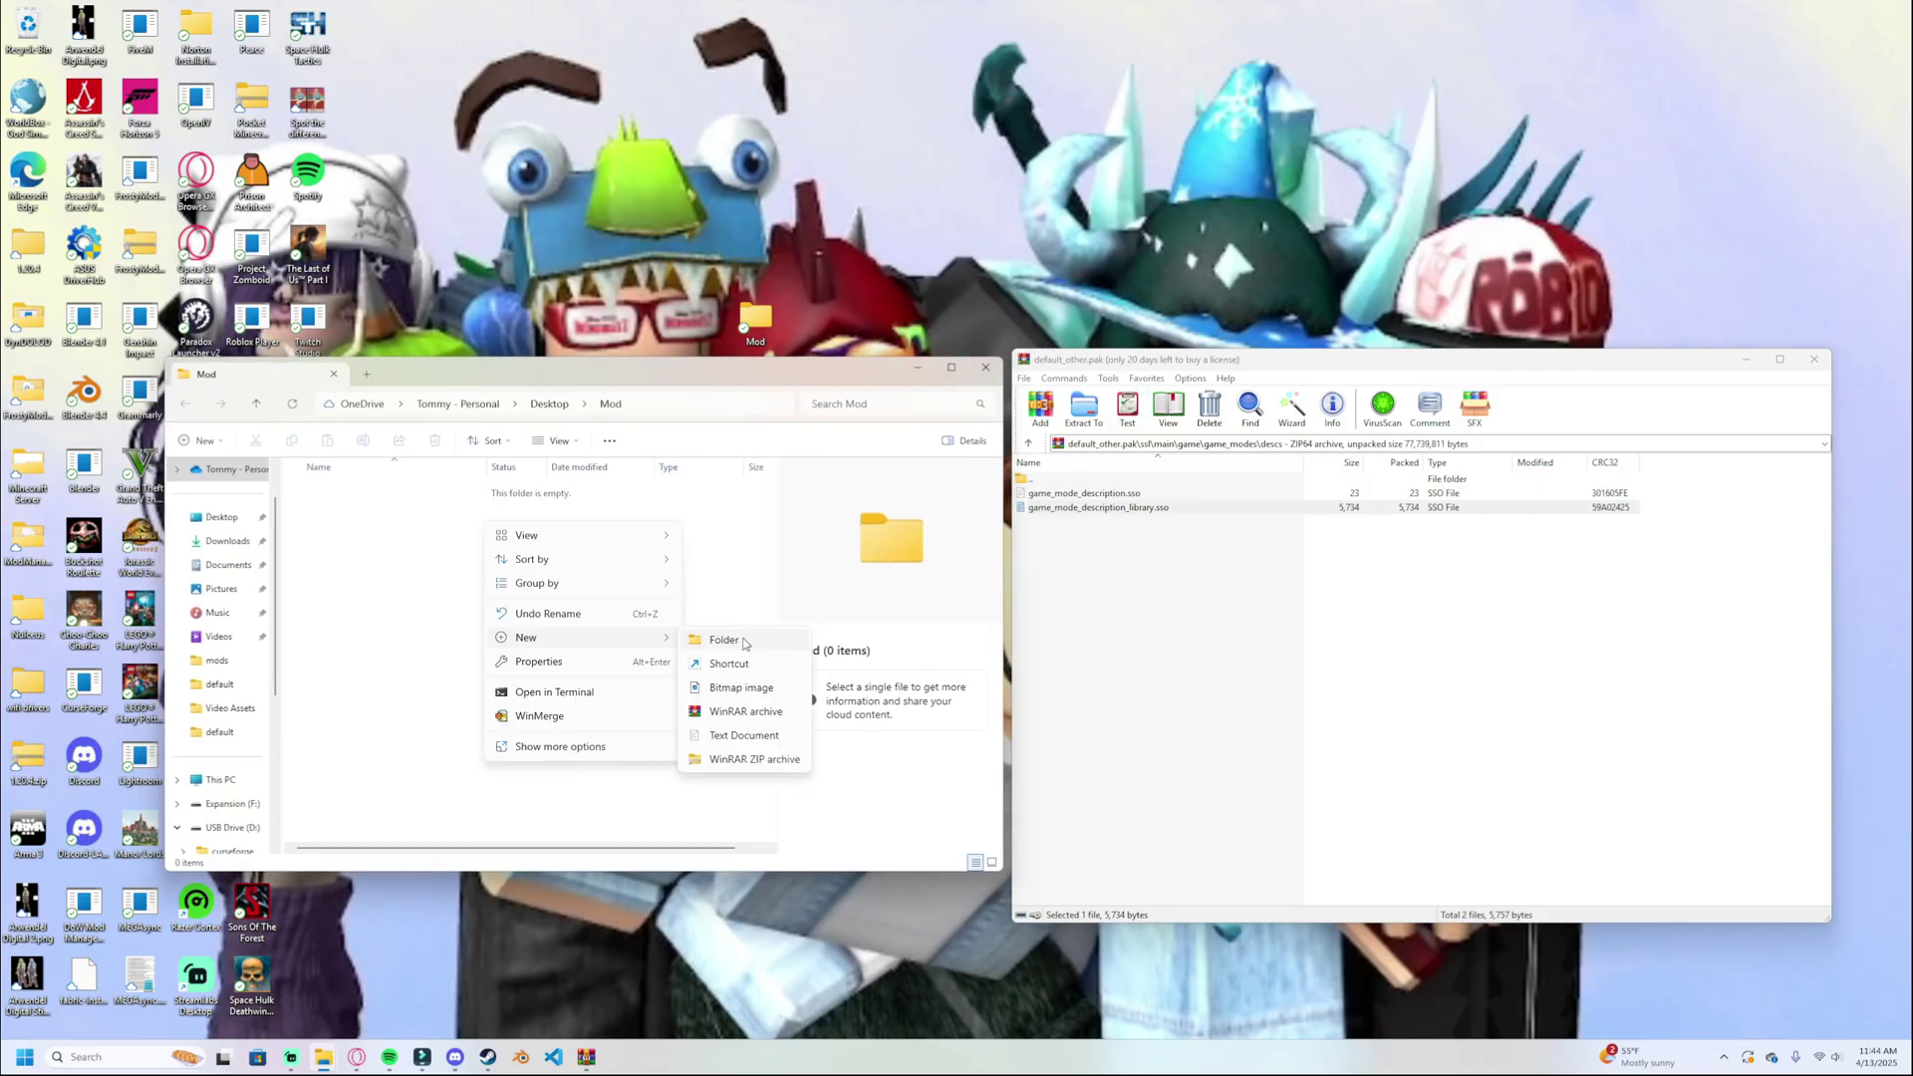
click(743, 642)
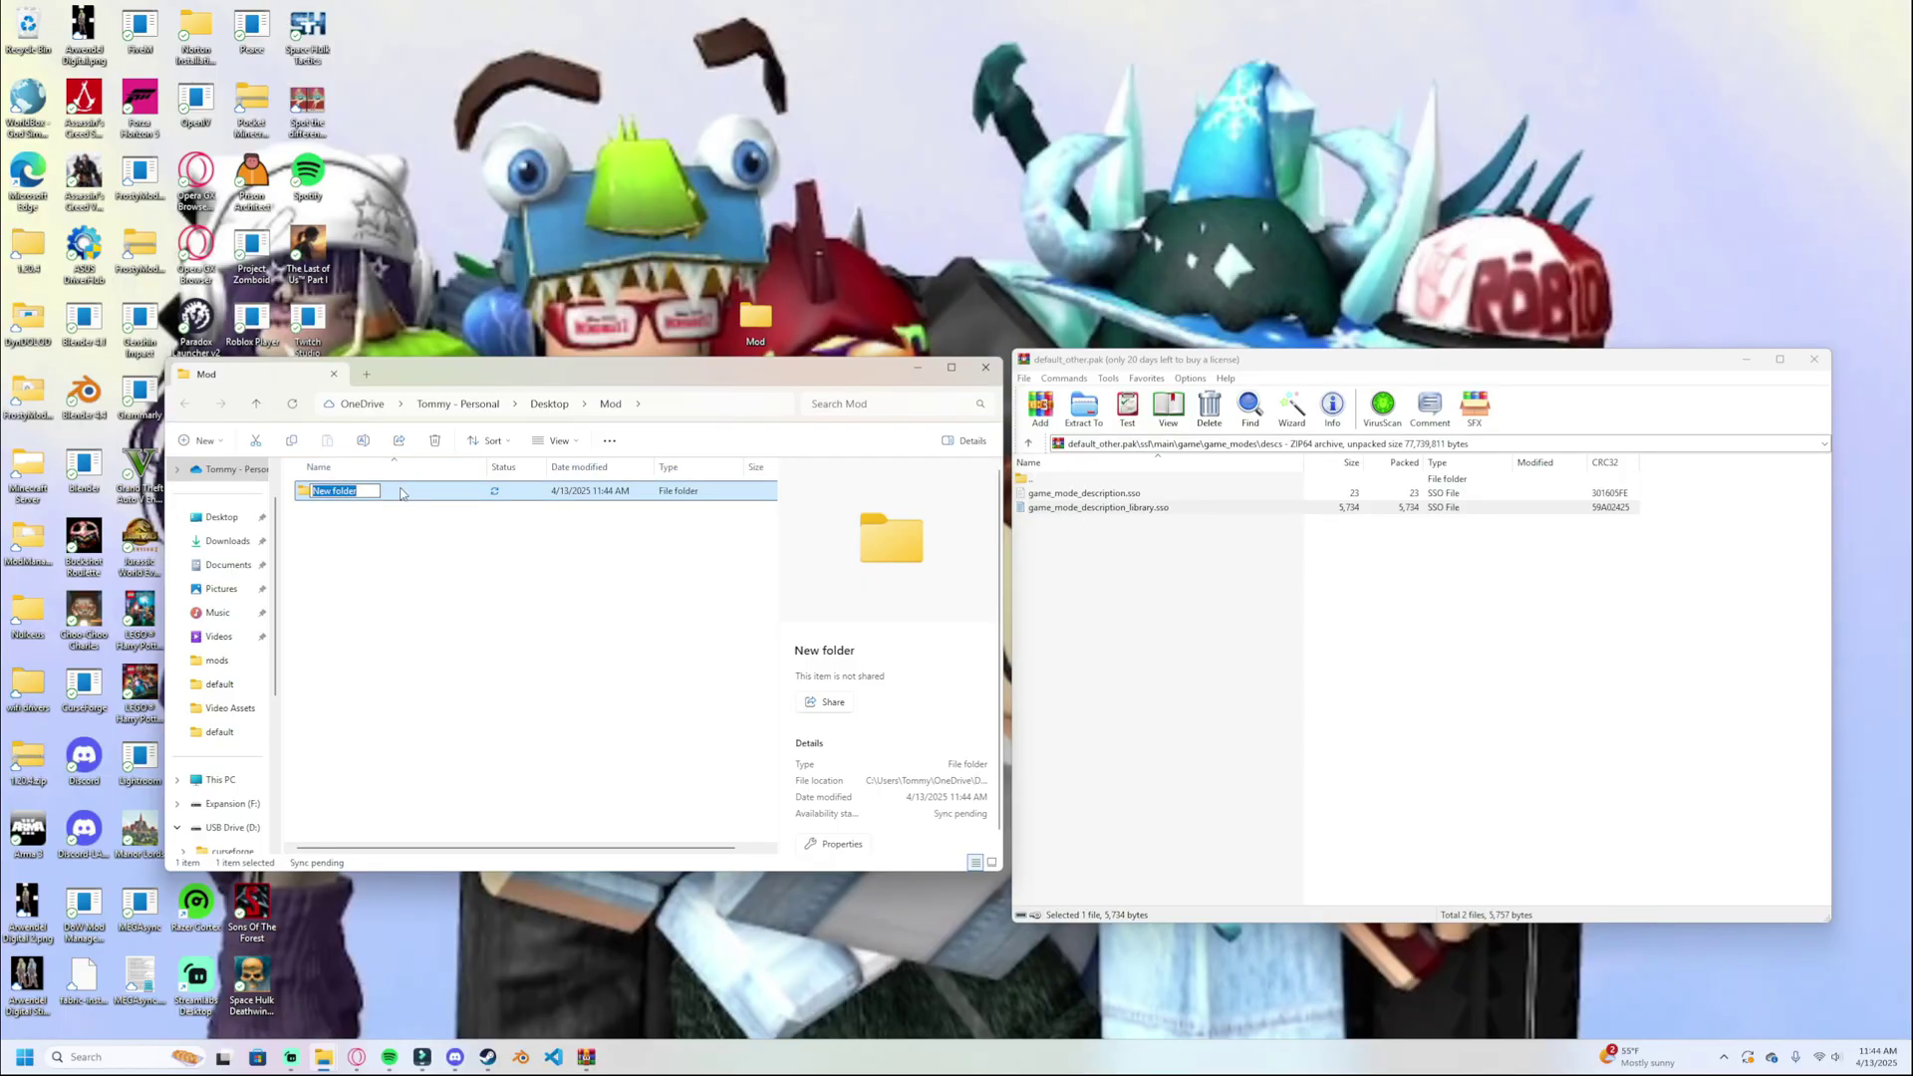
text(ssl)
key(Return)
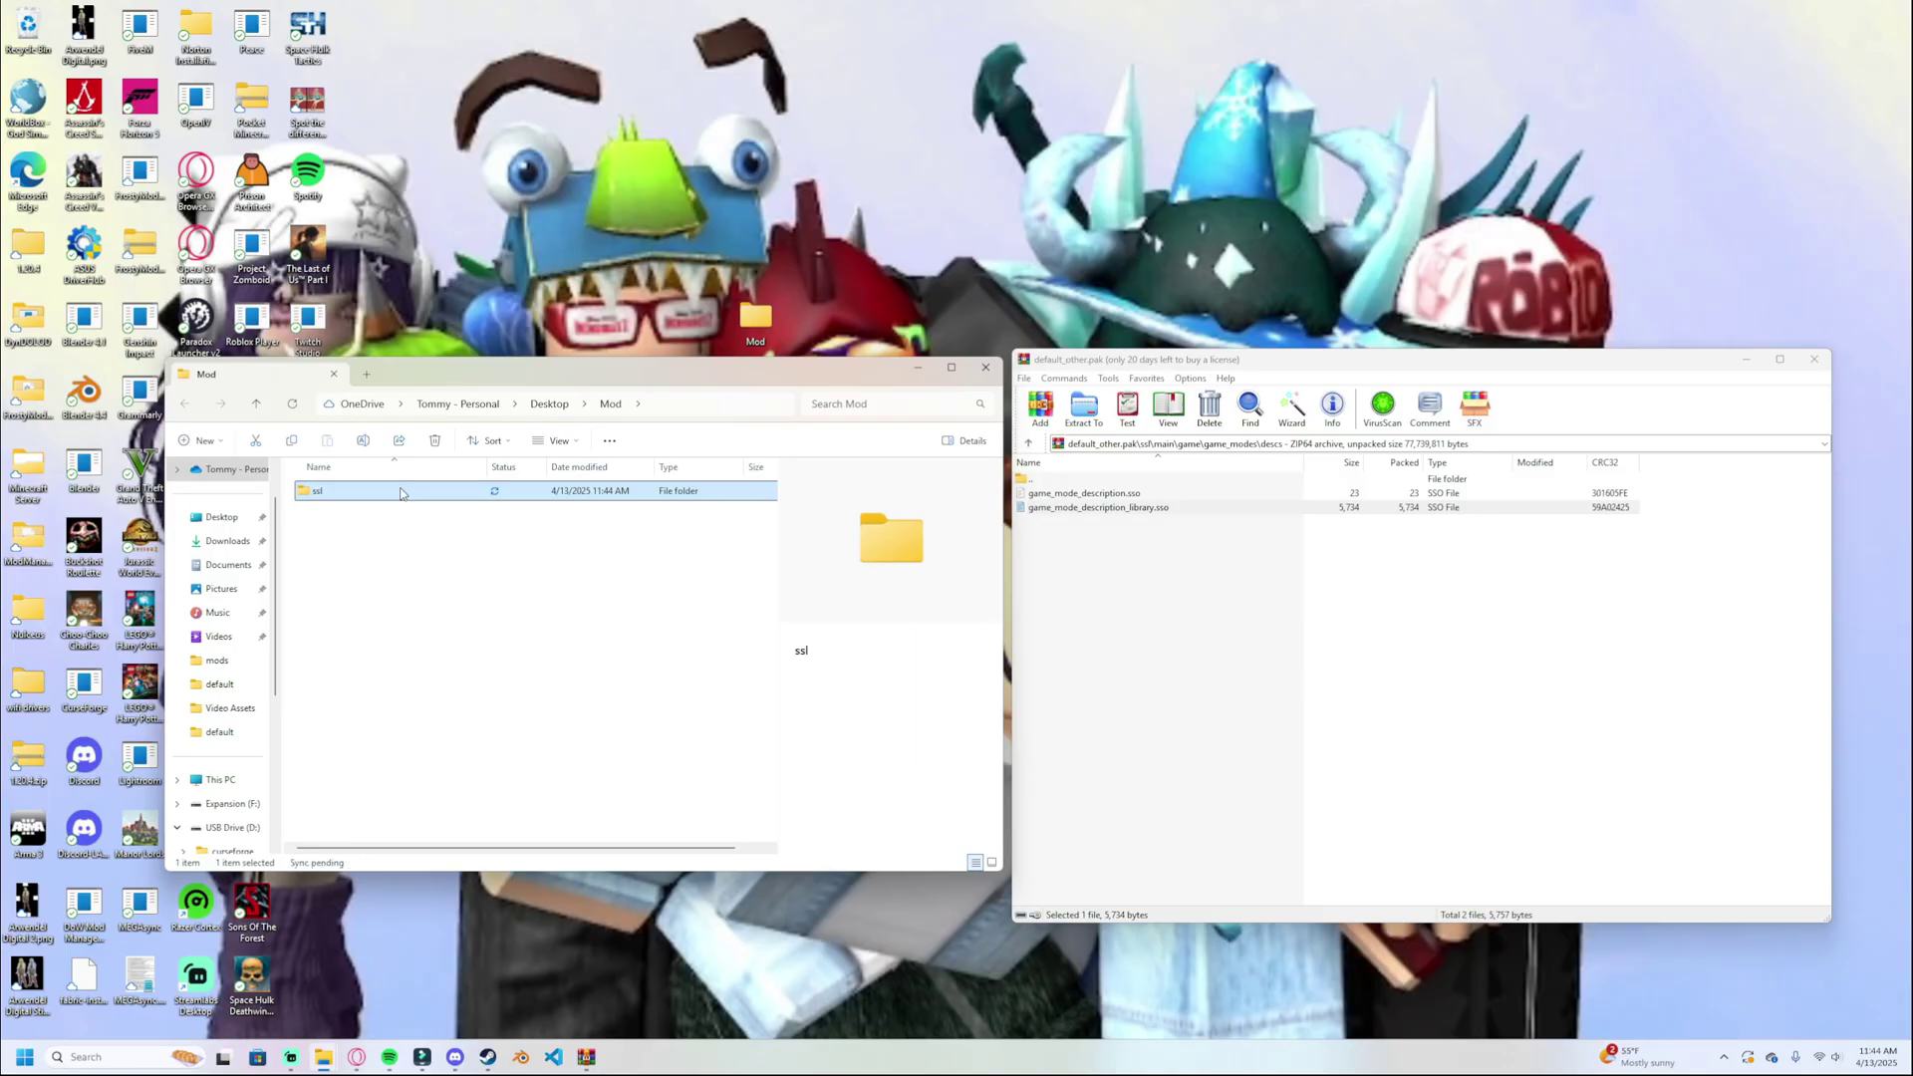
double_click(391, 496)
Create and open a main folder inside ssl, then a game folder inside main.
right_click(382, 501)
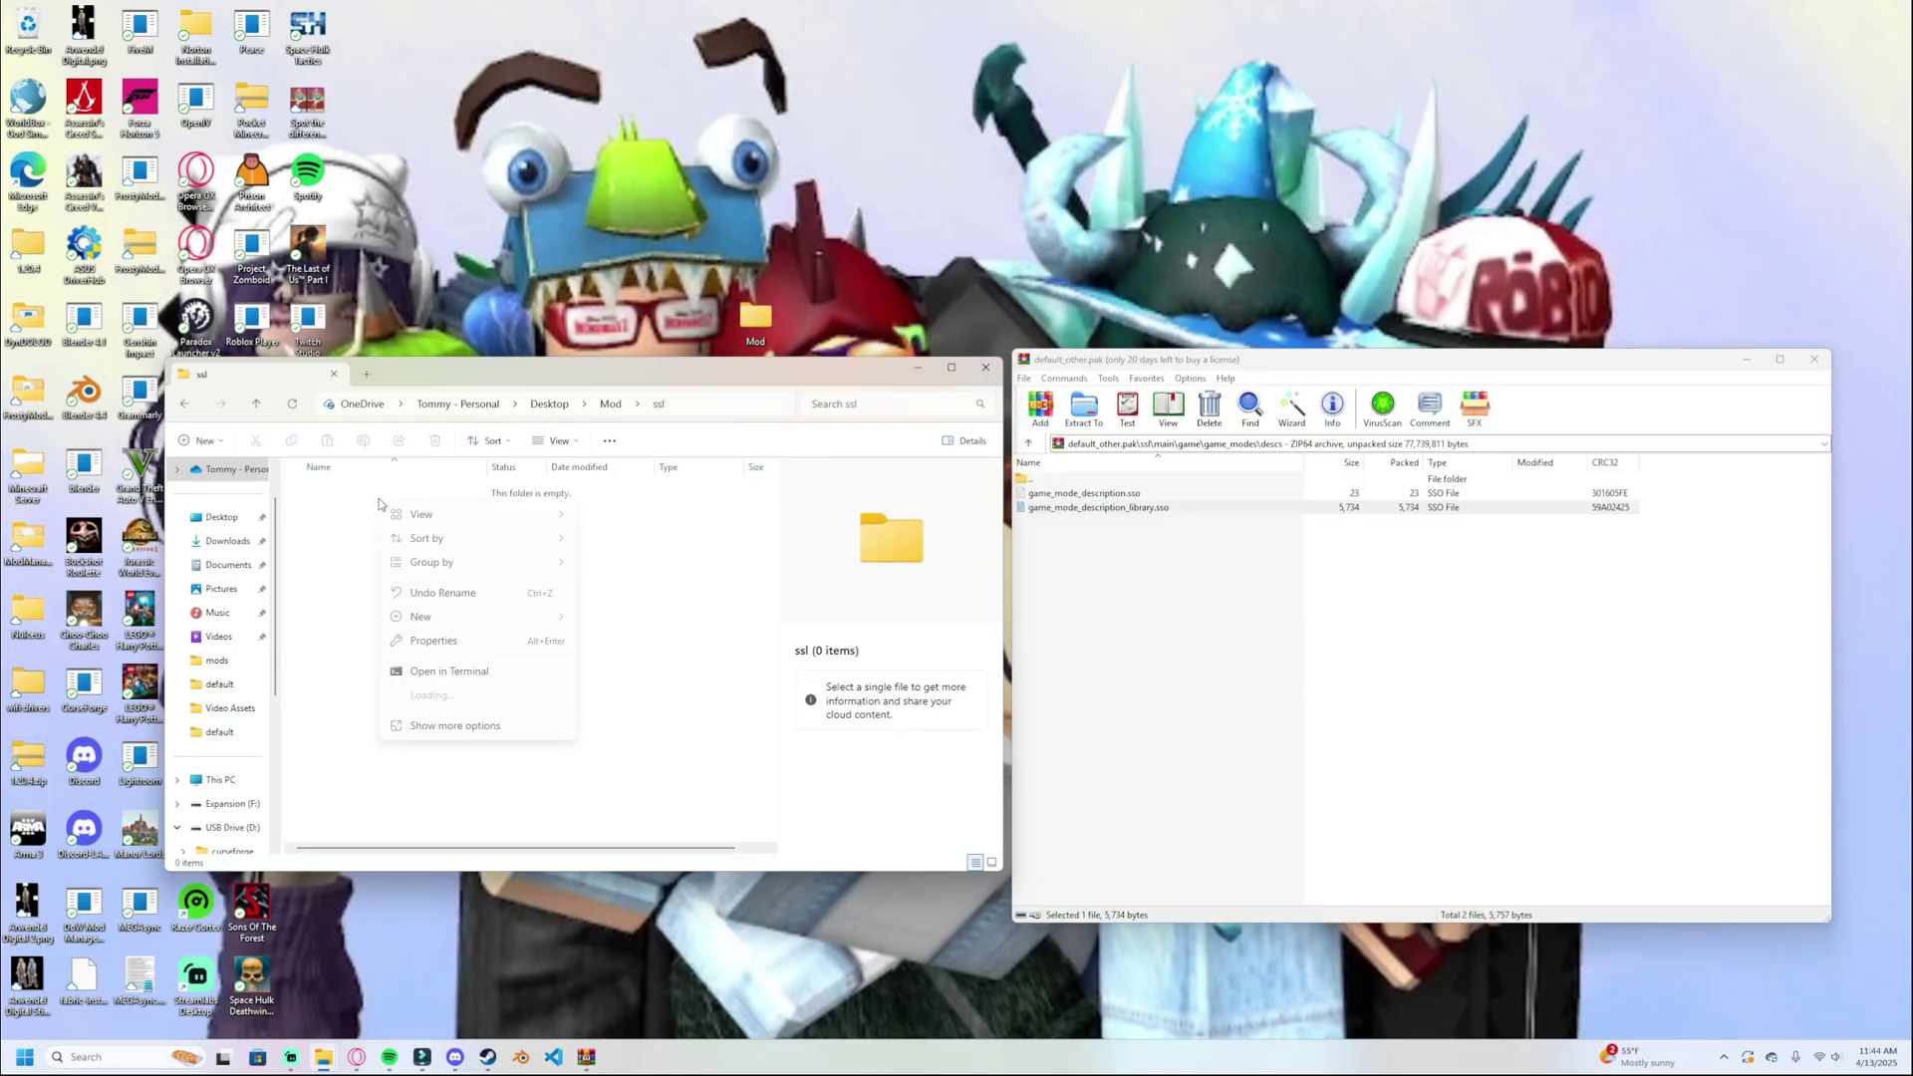
mouse_move(443, 617)
click(617, 617)
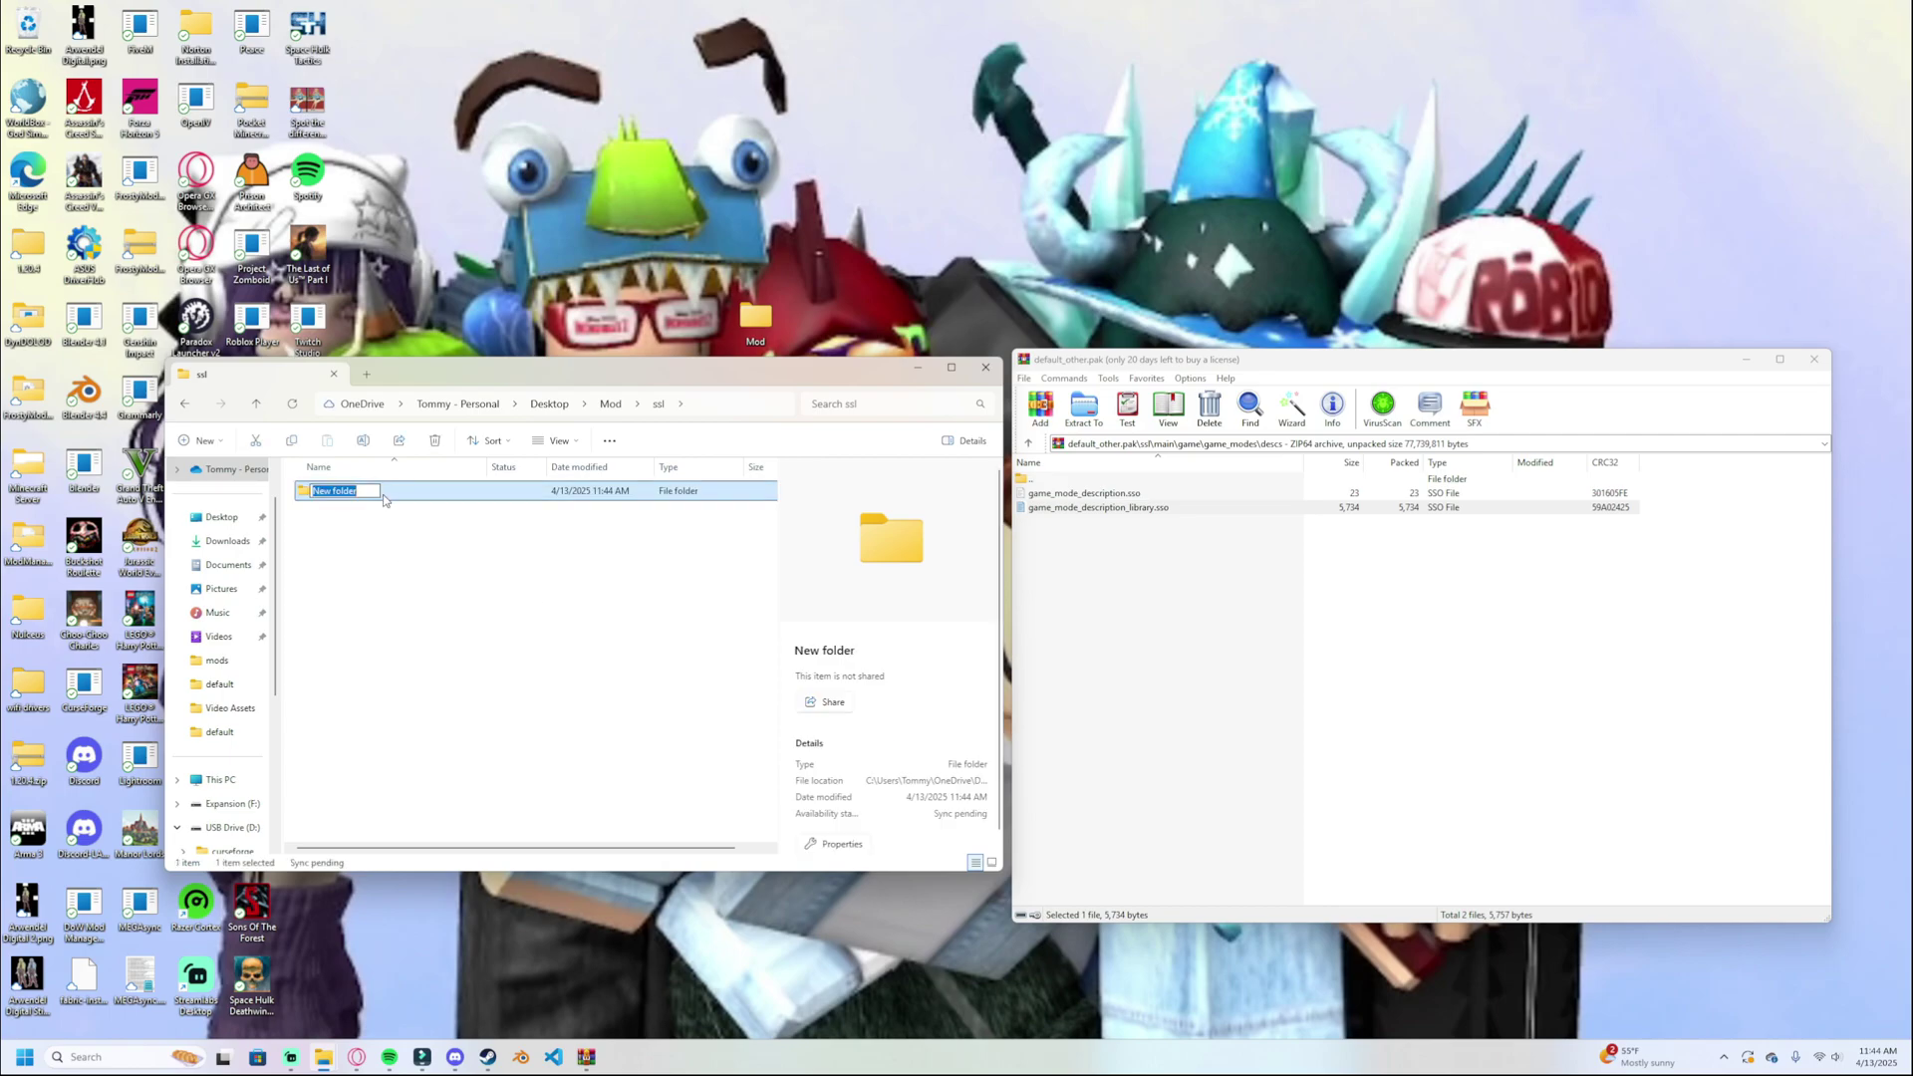
text(main)
key(Return)
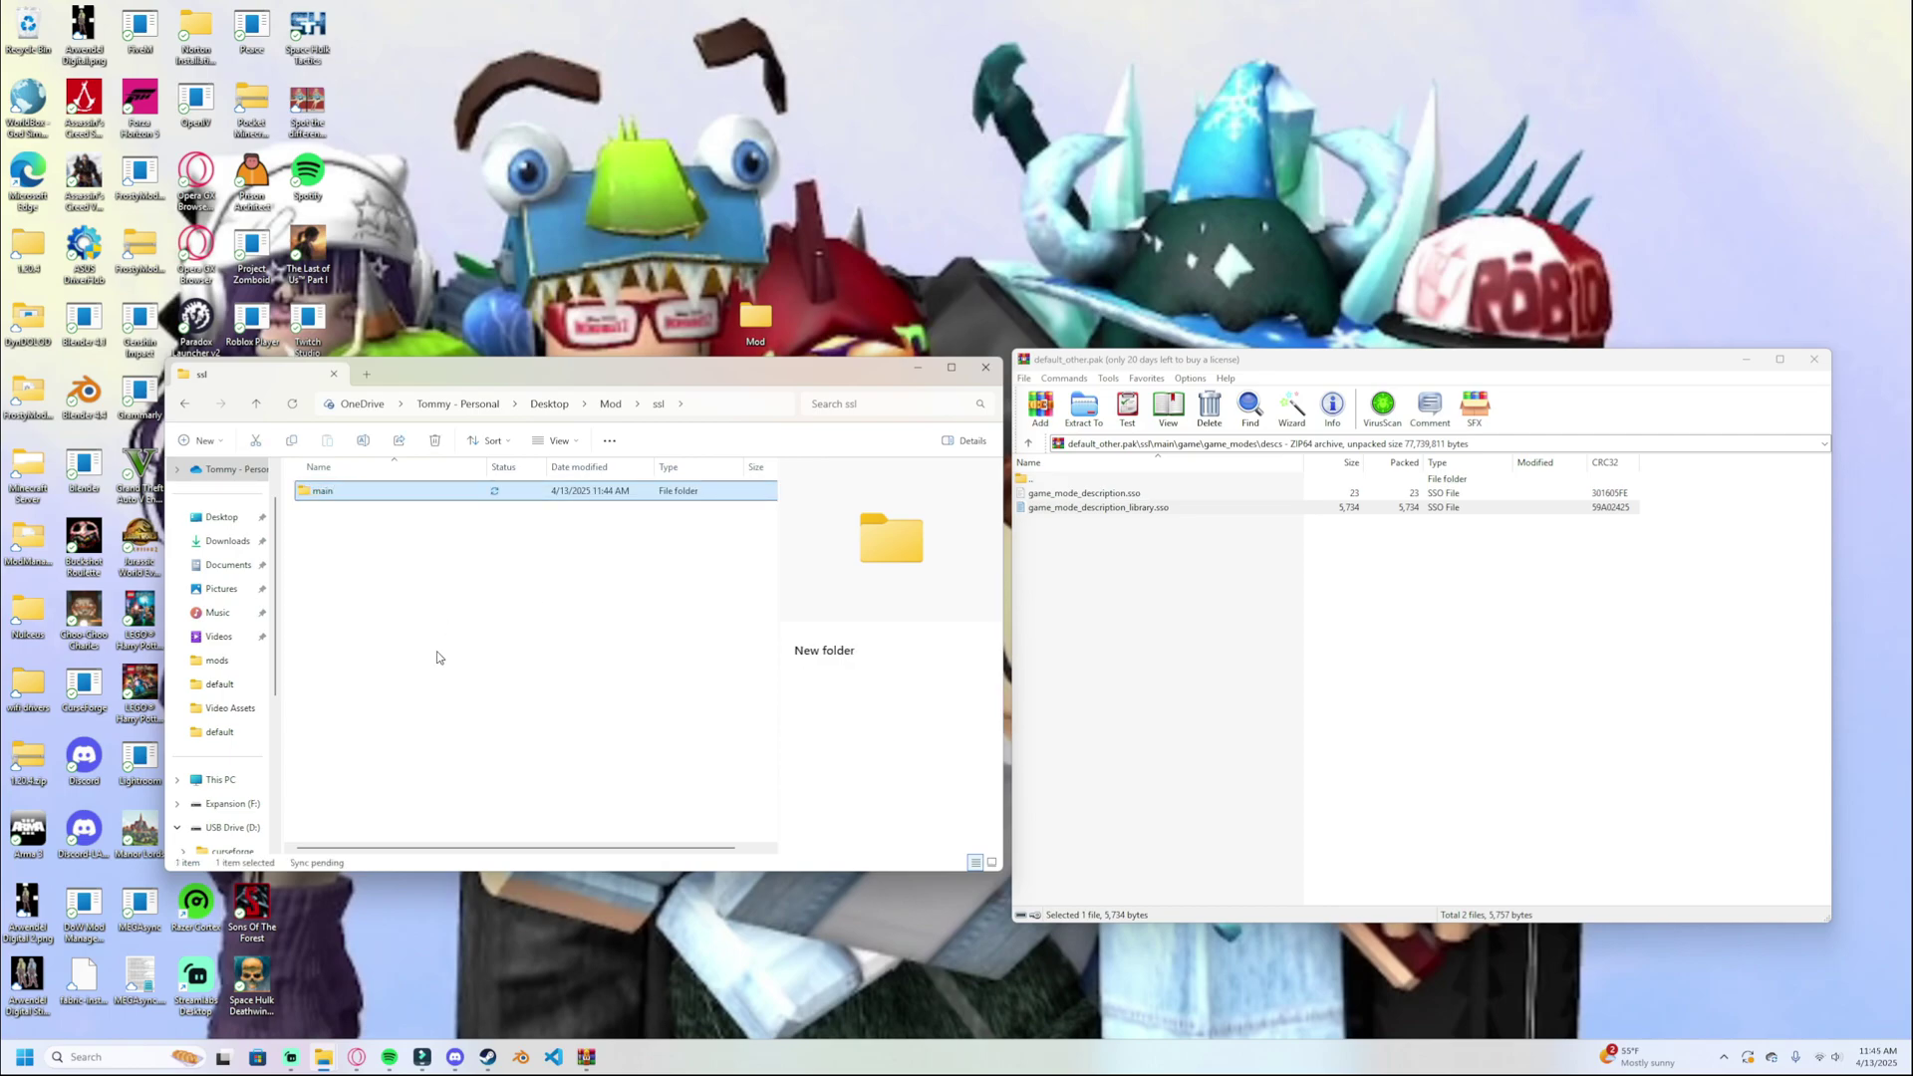
key(Return)
right_click(363, 541)
mouse_move(415, 650)
click(649, 647)
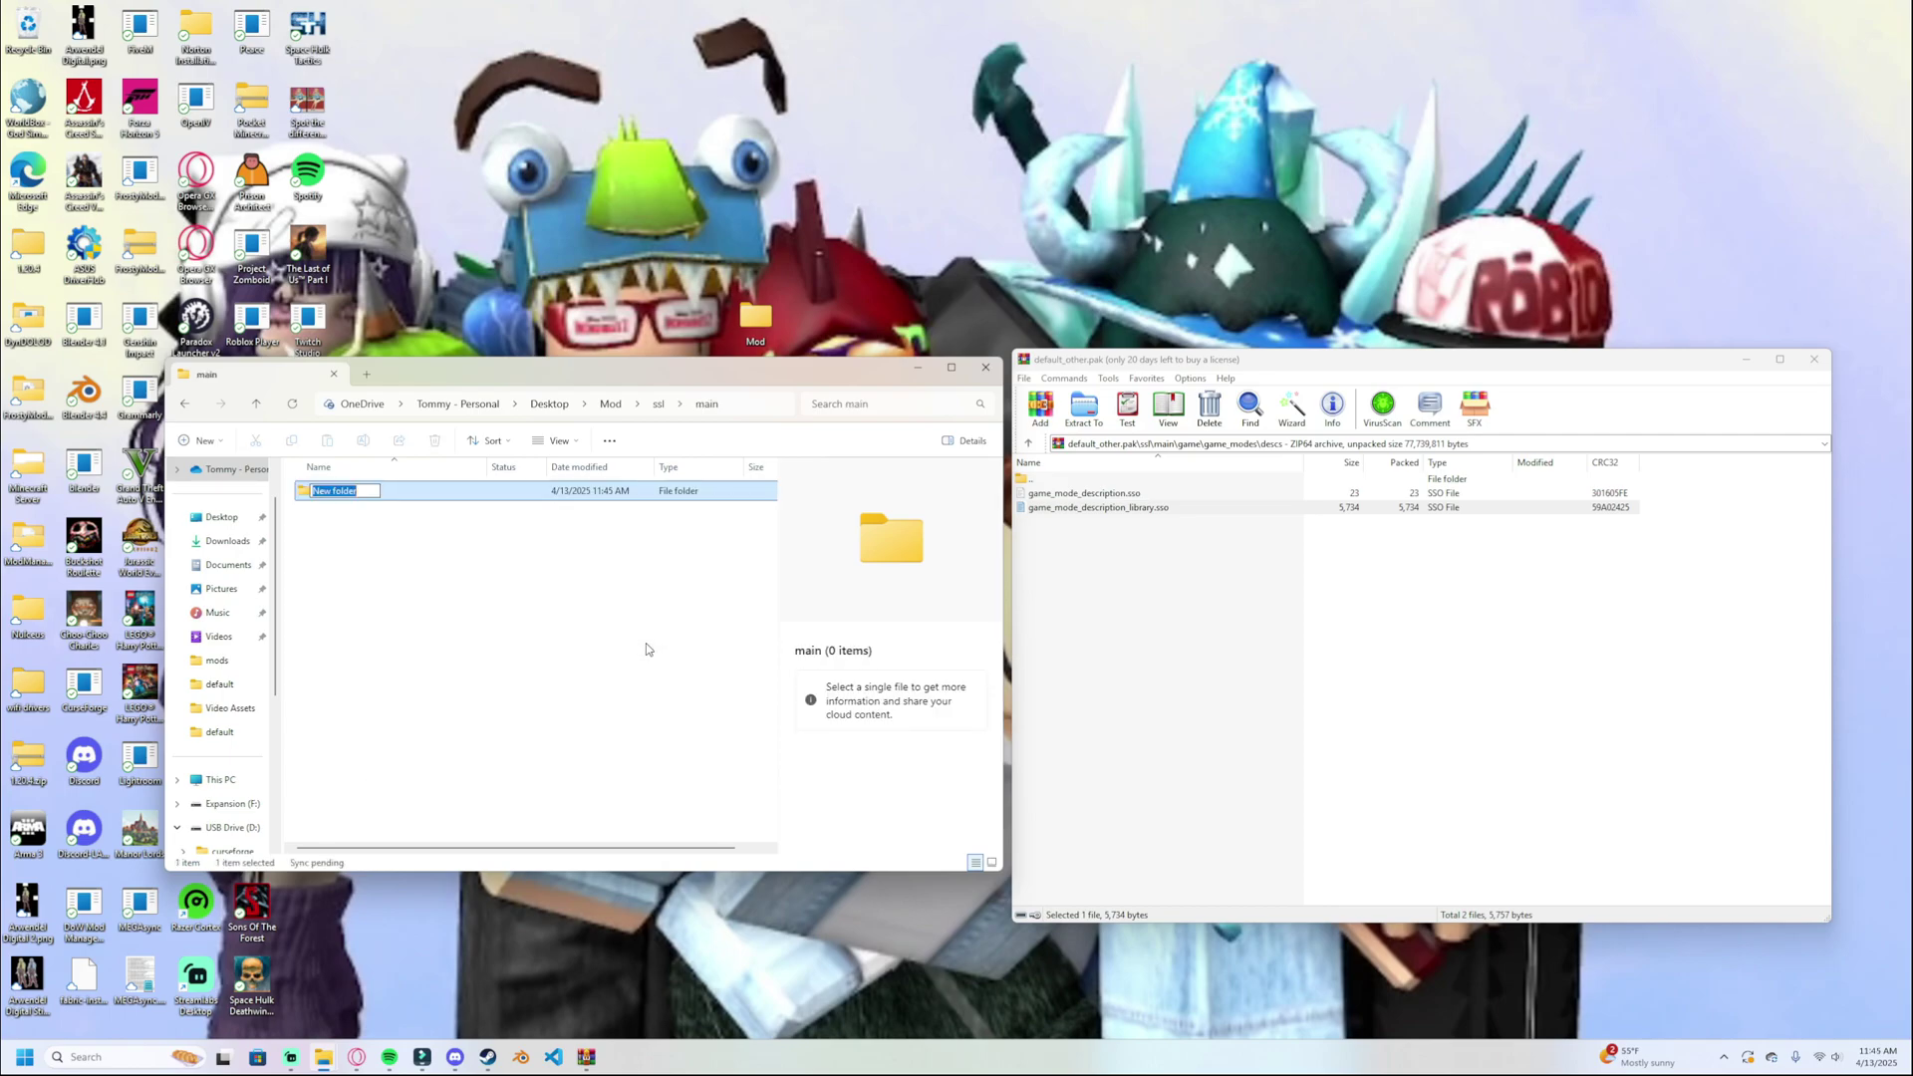
text(game)
key(Return)
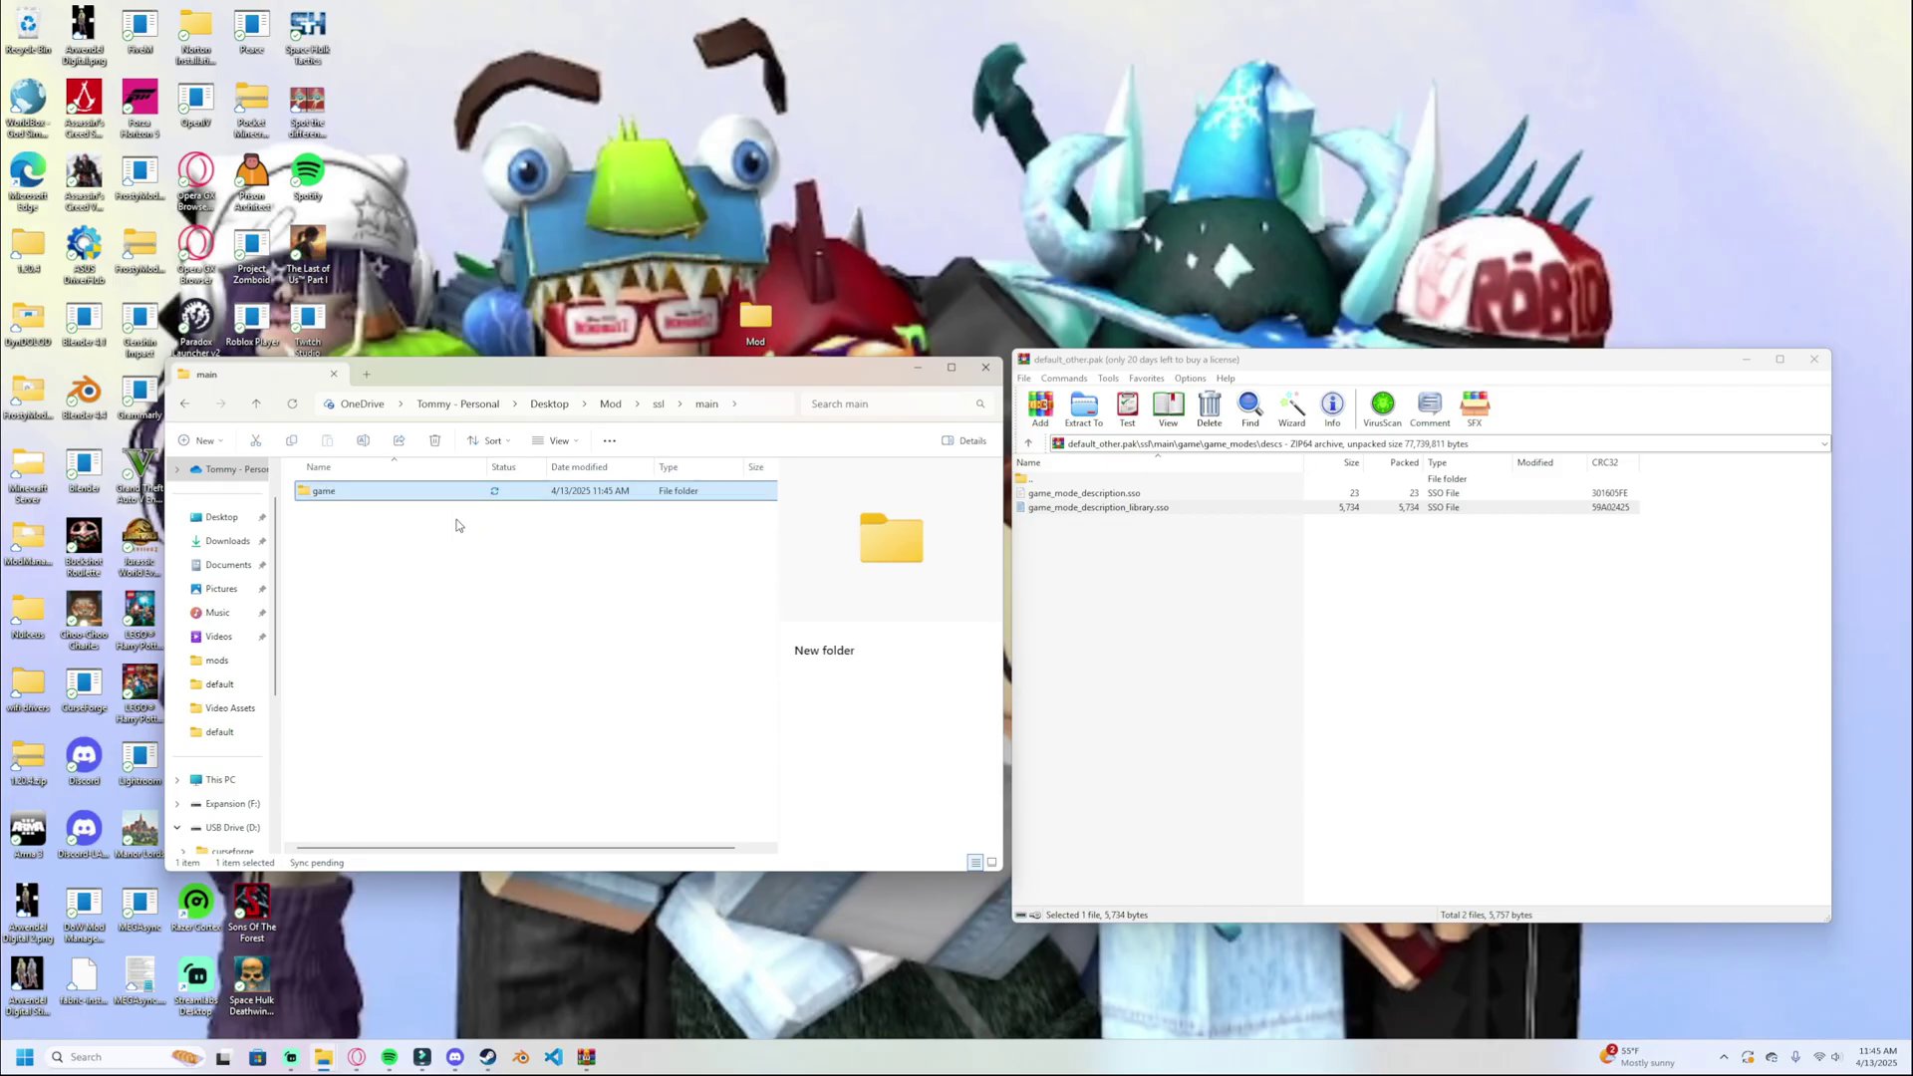
key(Return)
Create a game_modes folder inside game and a descs folder inside game_modes.
right_click(446, 542)
mouse_move(538, 663)
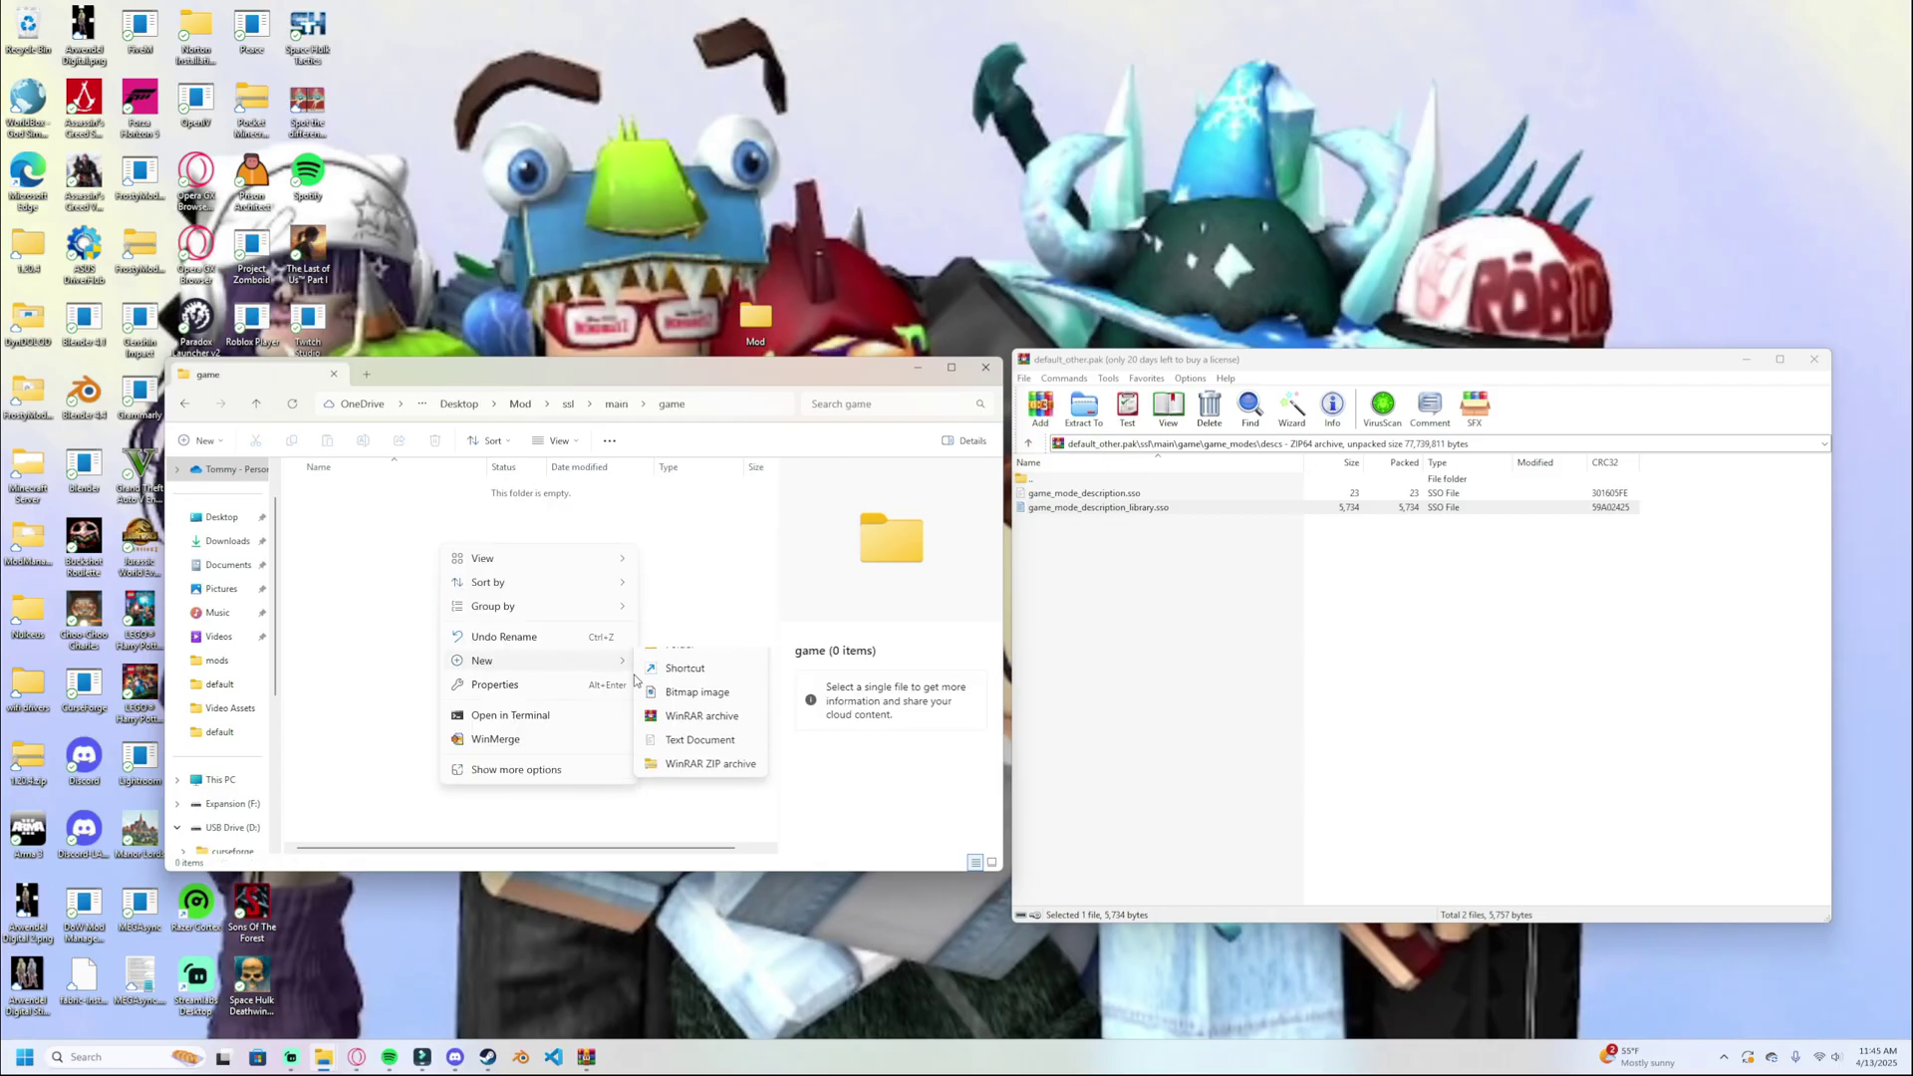
click(677, 665)
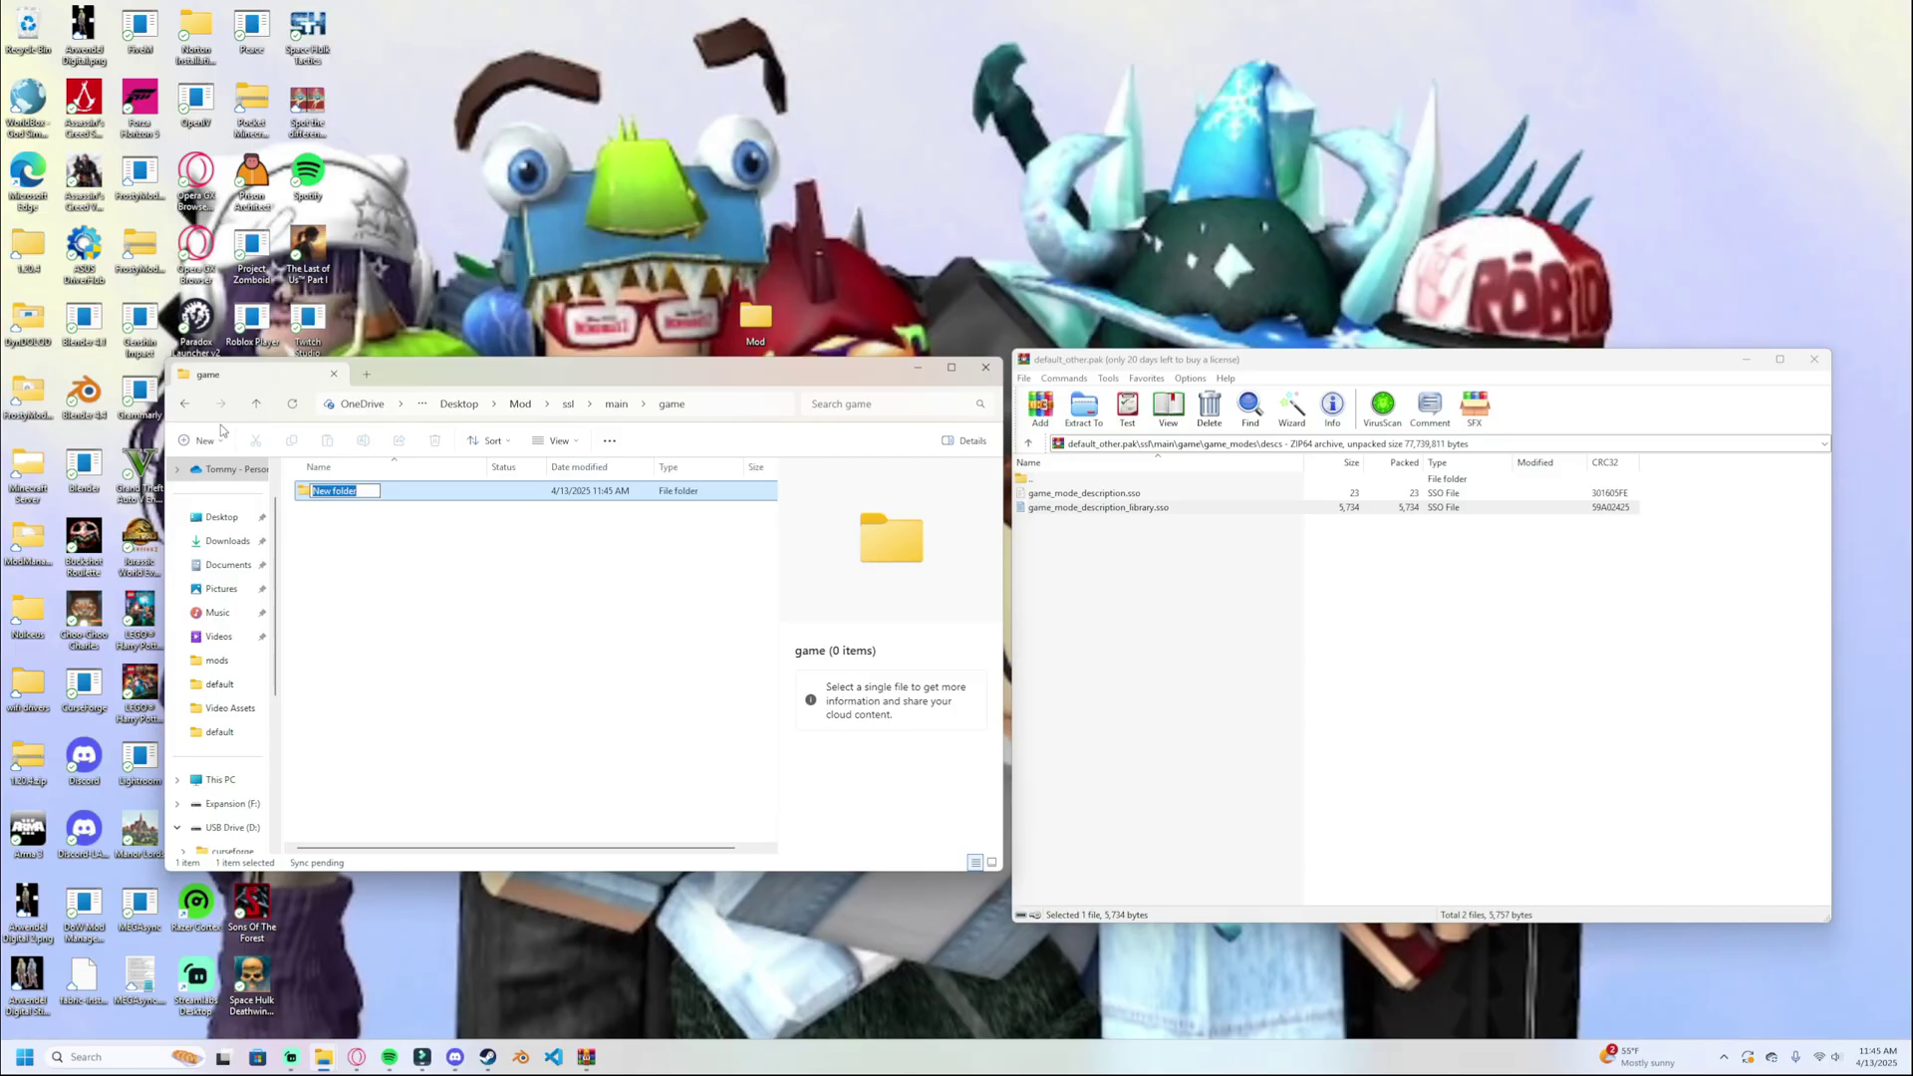
text(game_modes)
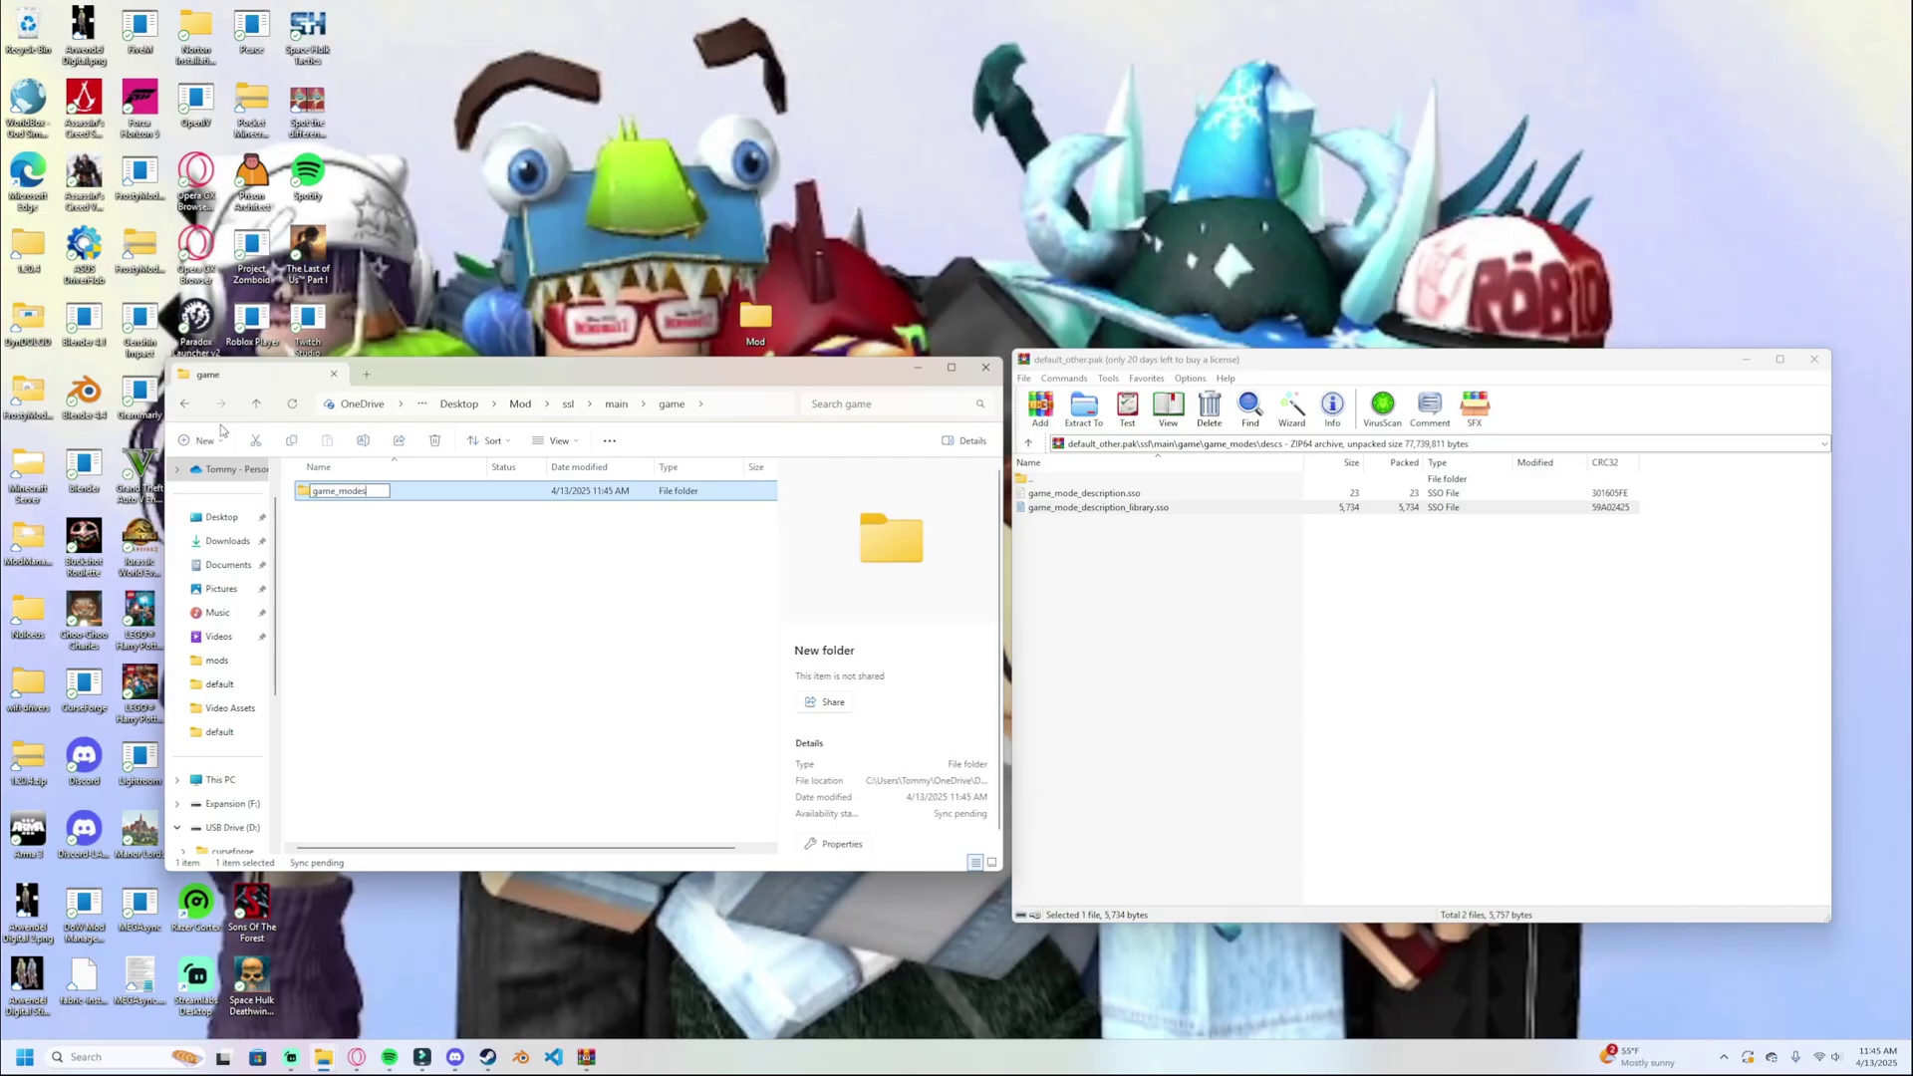
key(Return)
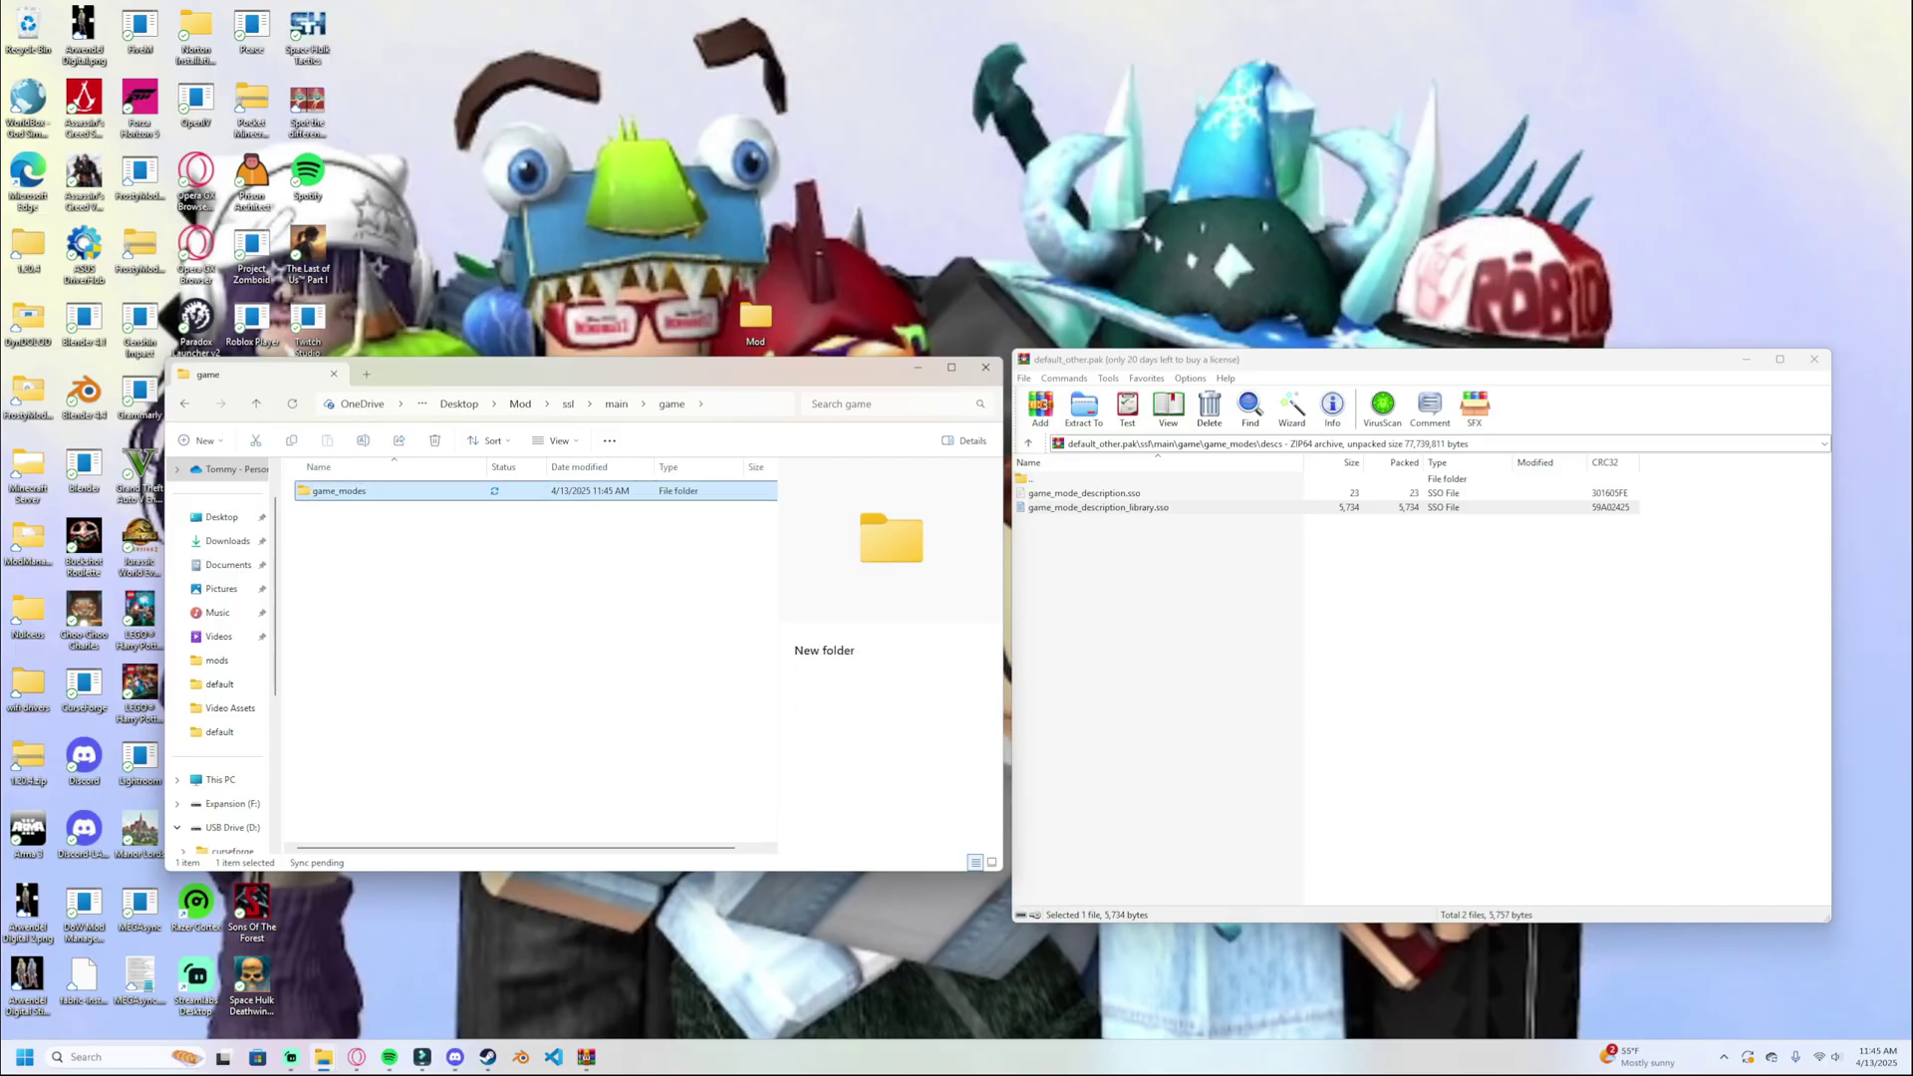
key(Return)
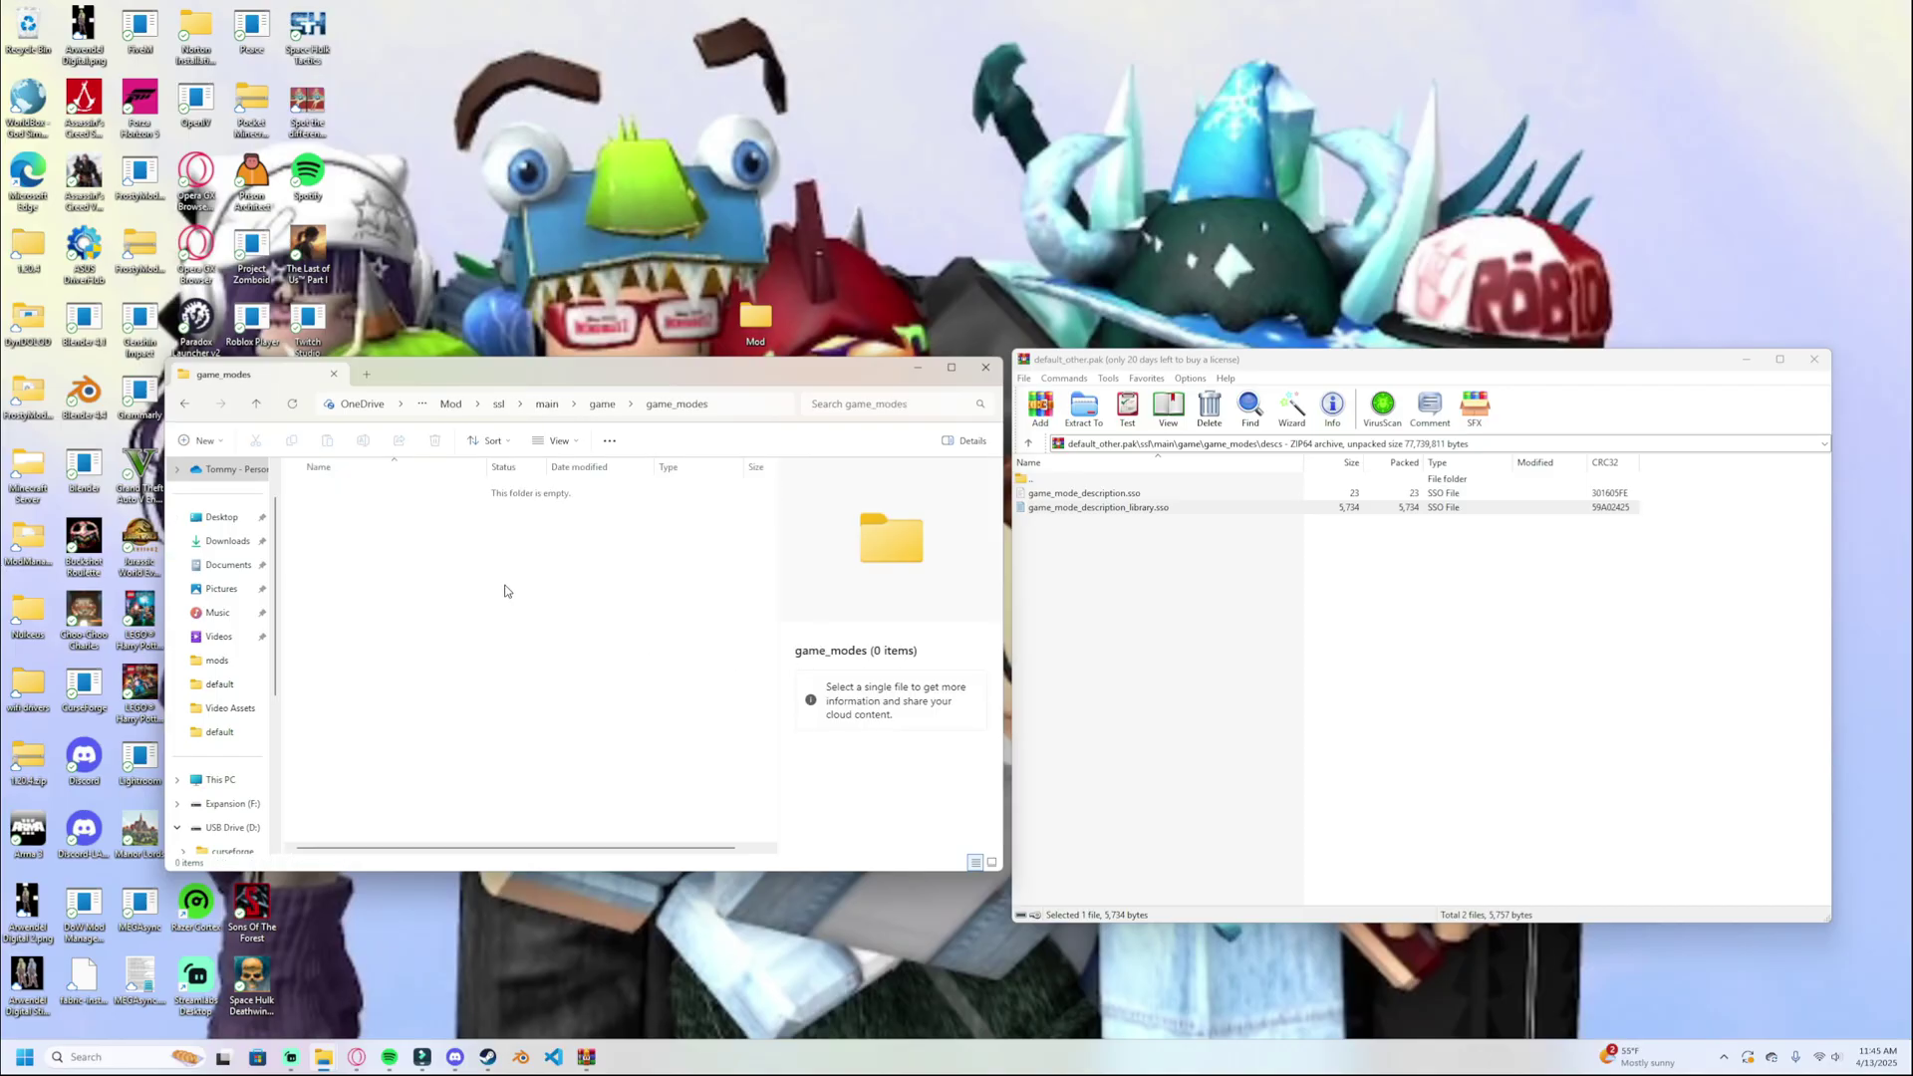
right_click(508, 593)
click(776, 698)
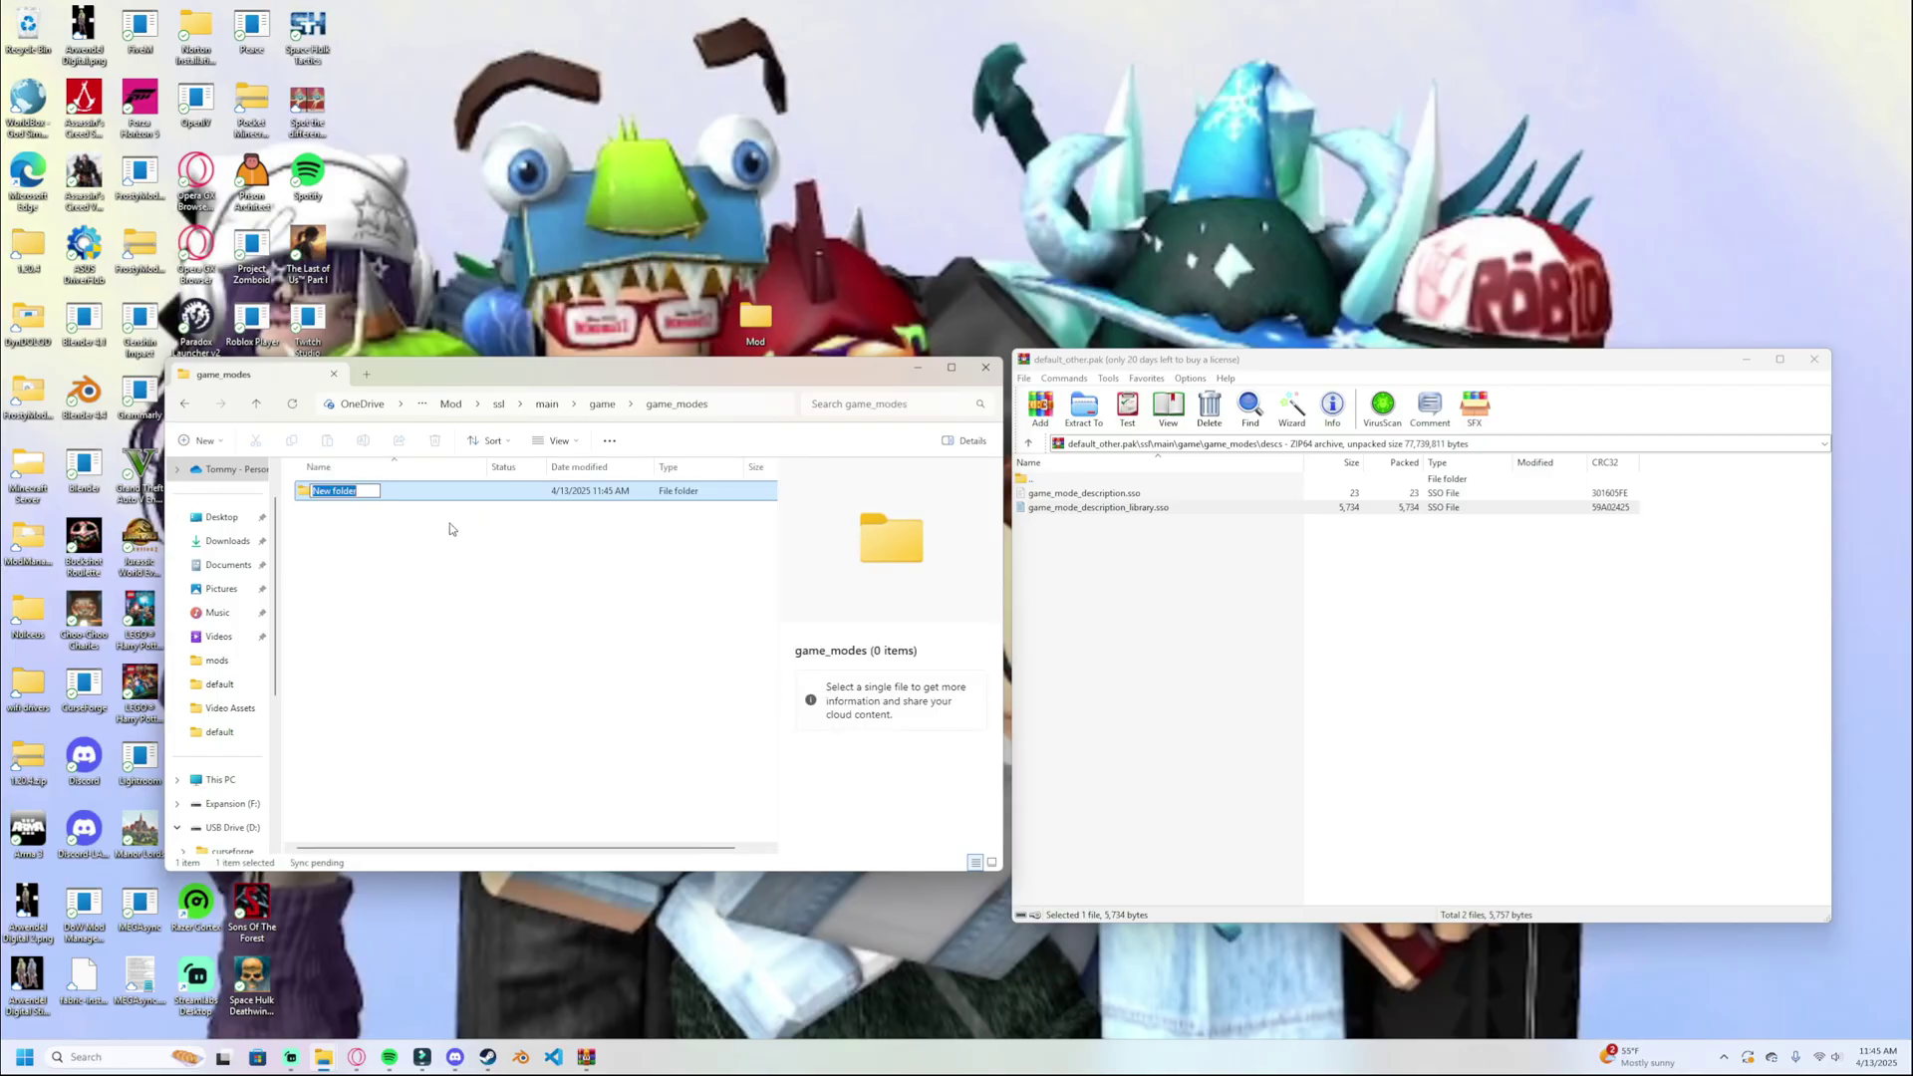
text(dec)
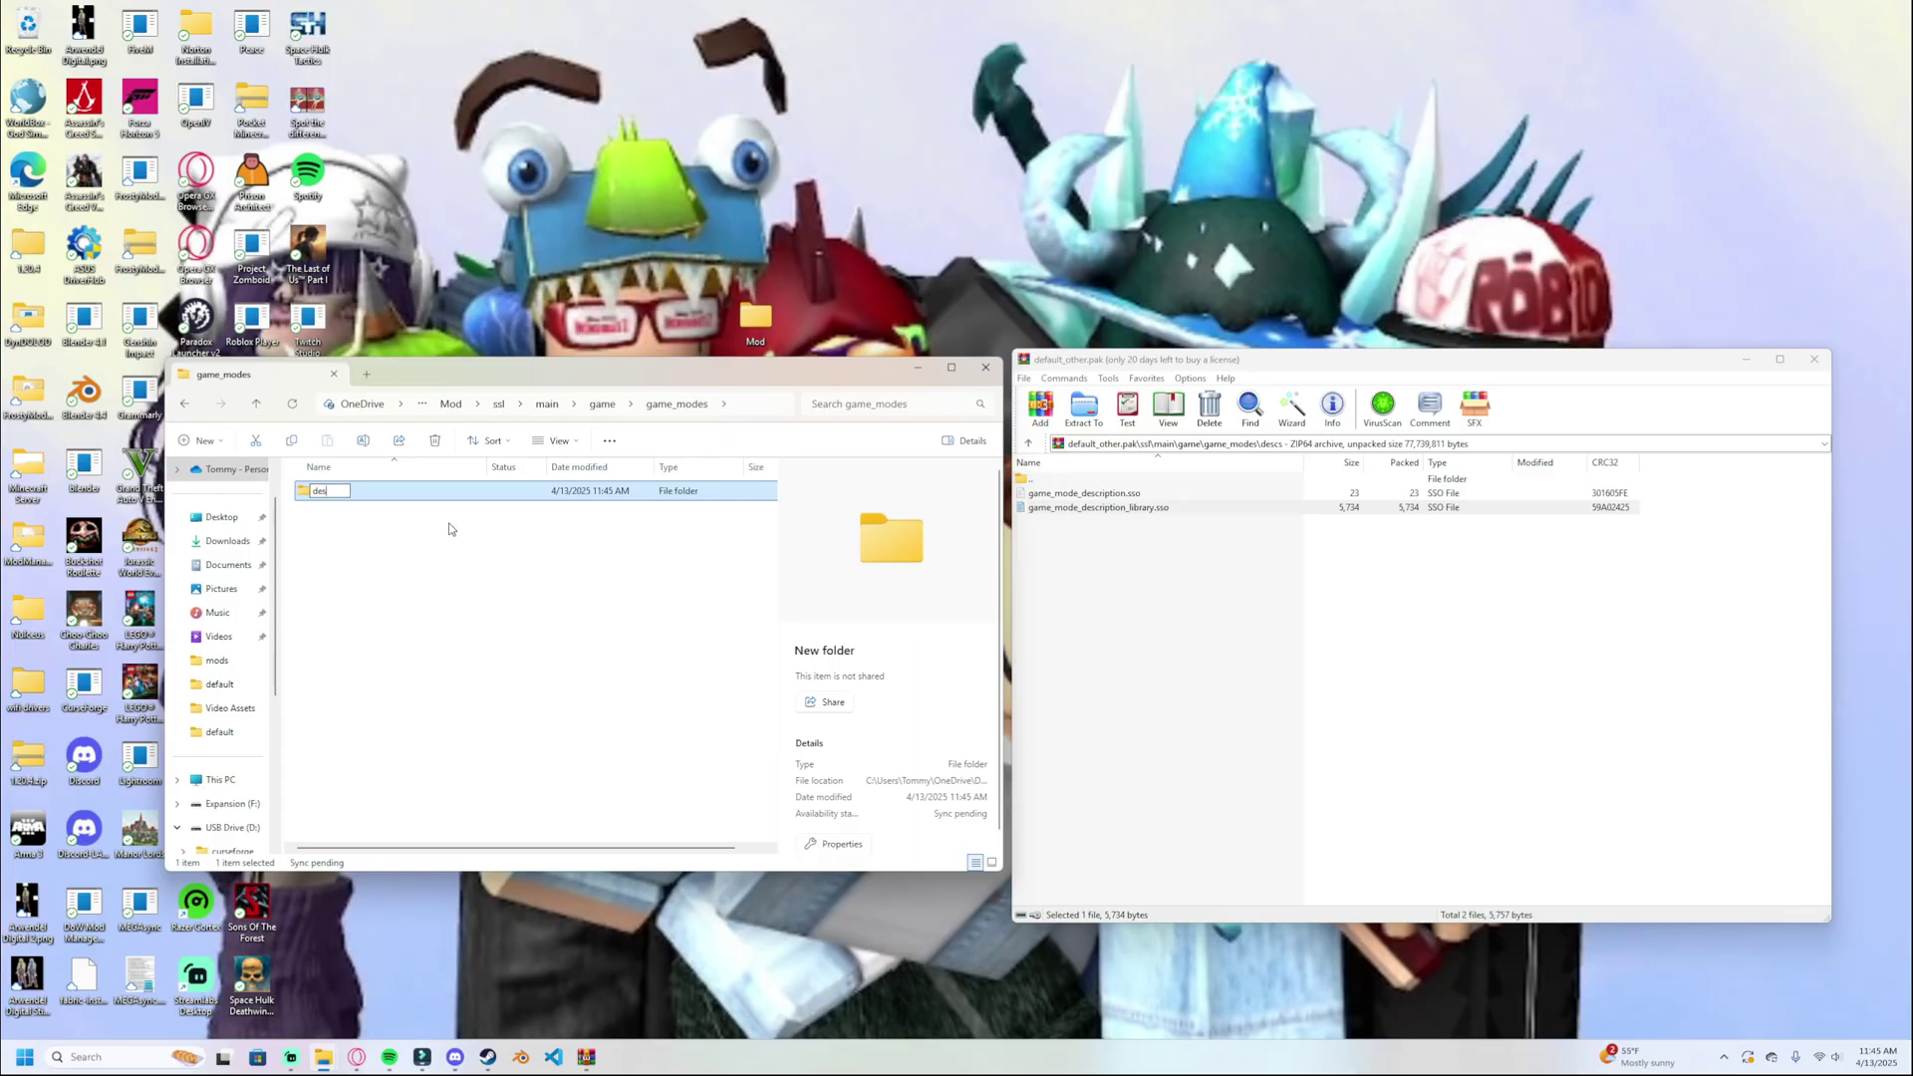
text(cs)
key(Return)
Open descs and check its path matches the archive's ssl\main\game\game_modes\descs.
double_click(367, 492)
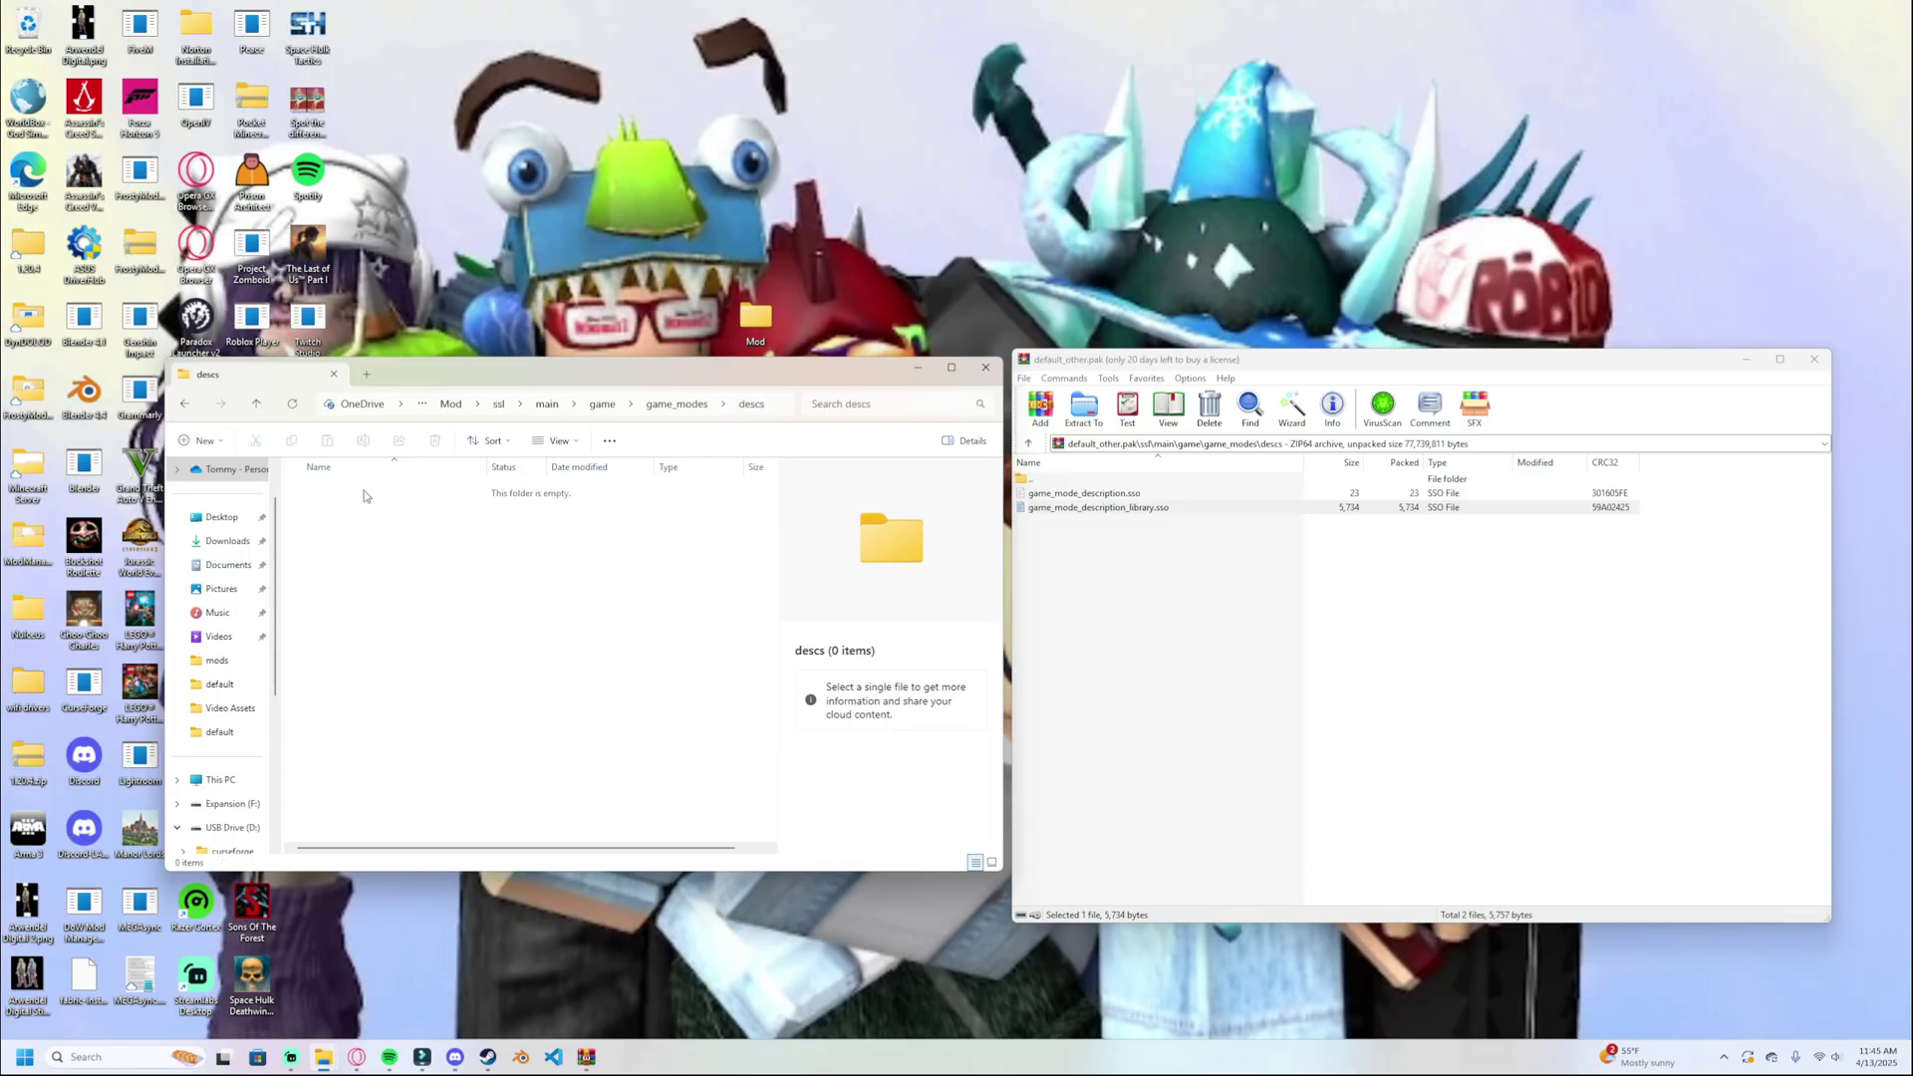
click(1101, 507)
click(1147, 444)
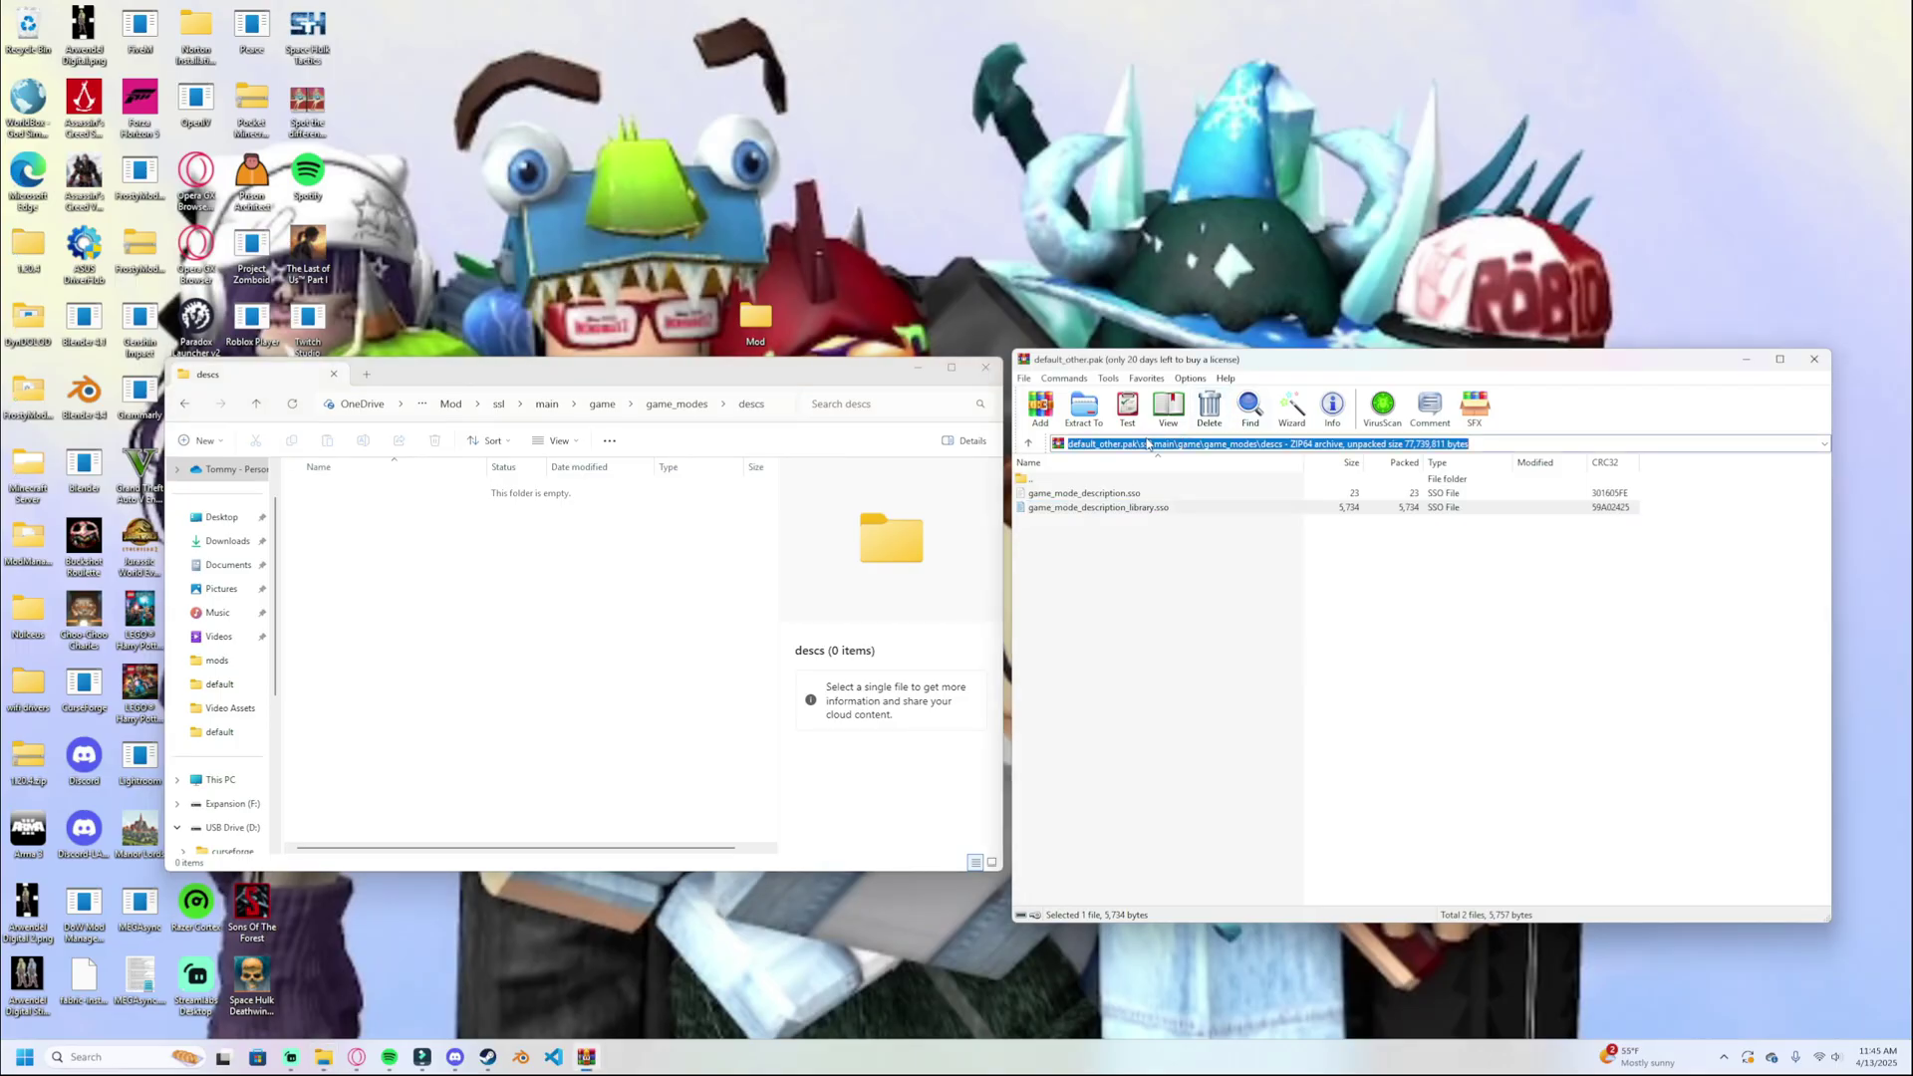
click(1137, 444)
drag(1140, 446, 1283, 445)
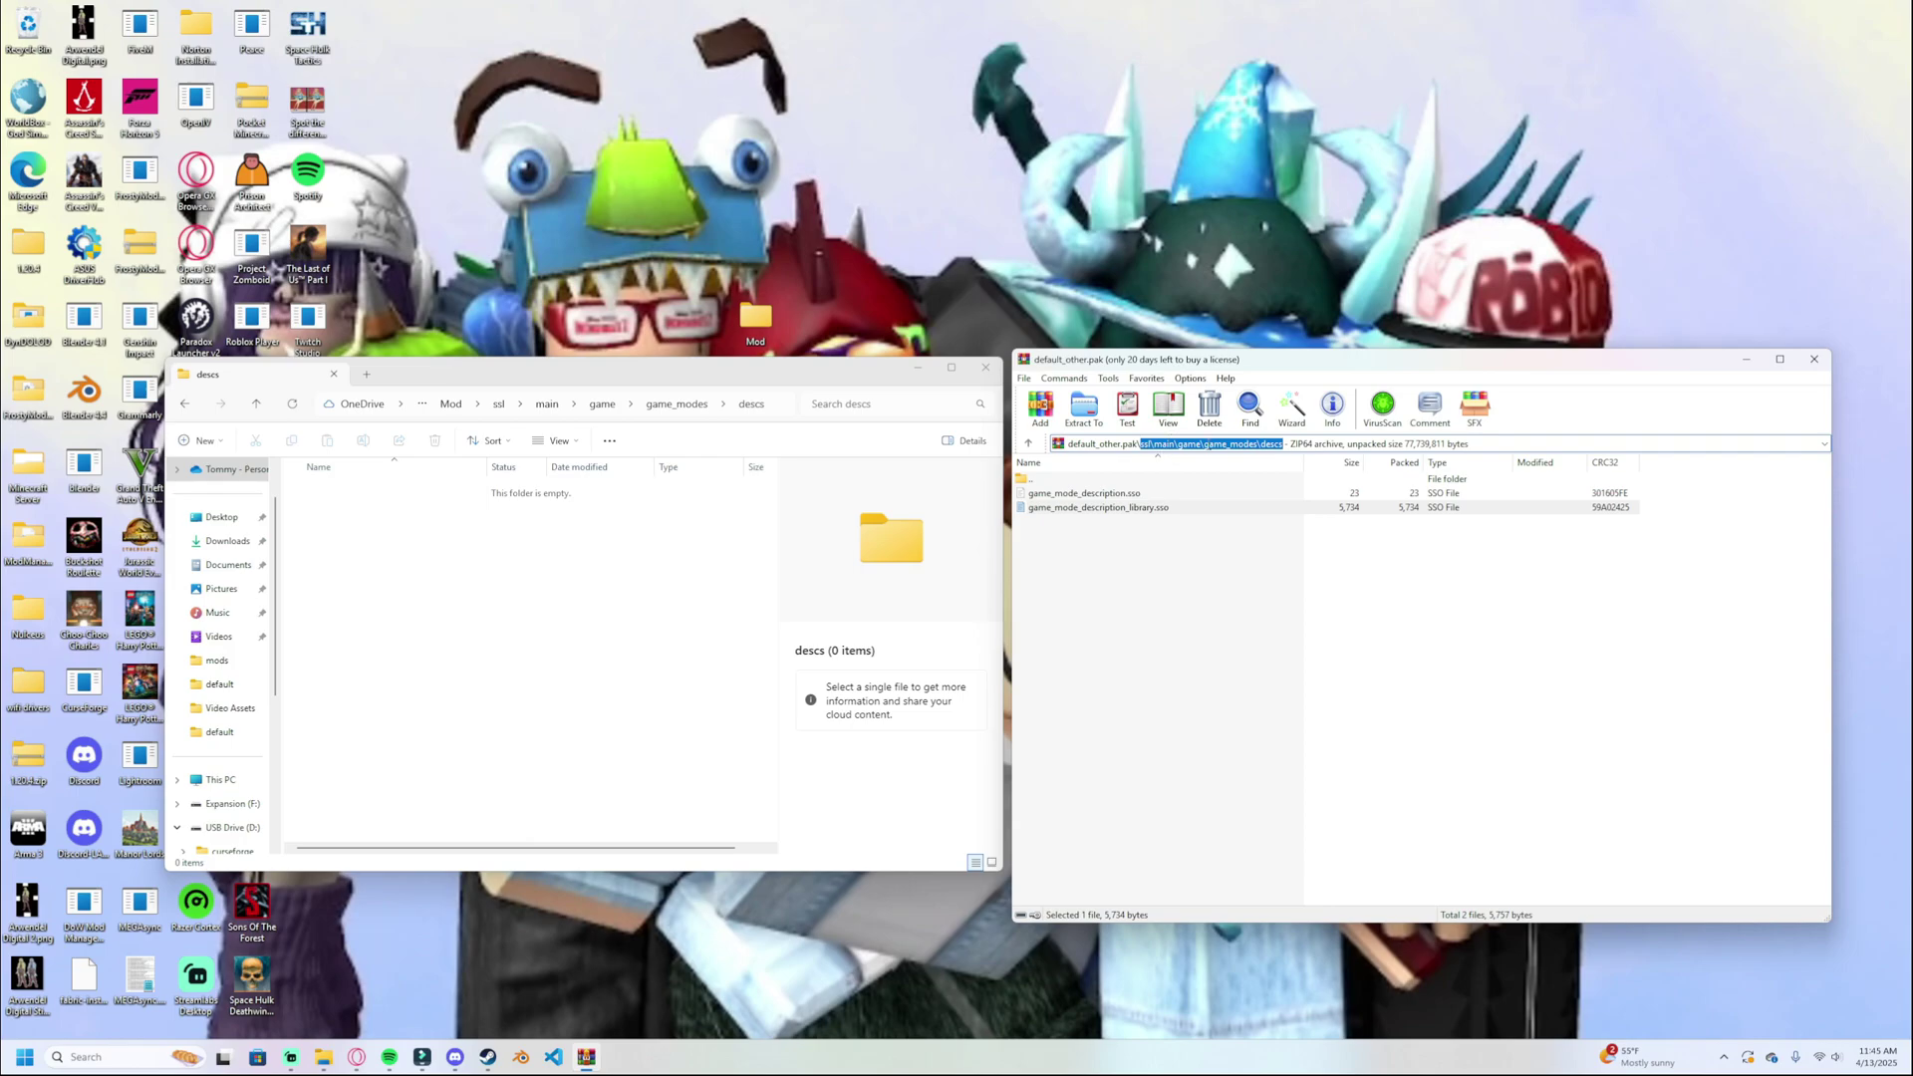
click(778, 404)
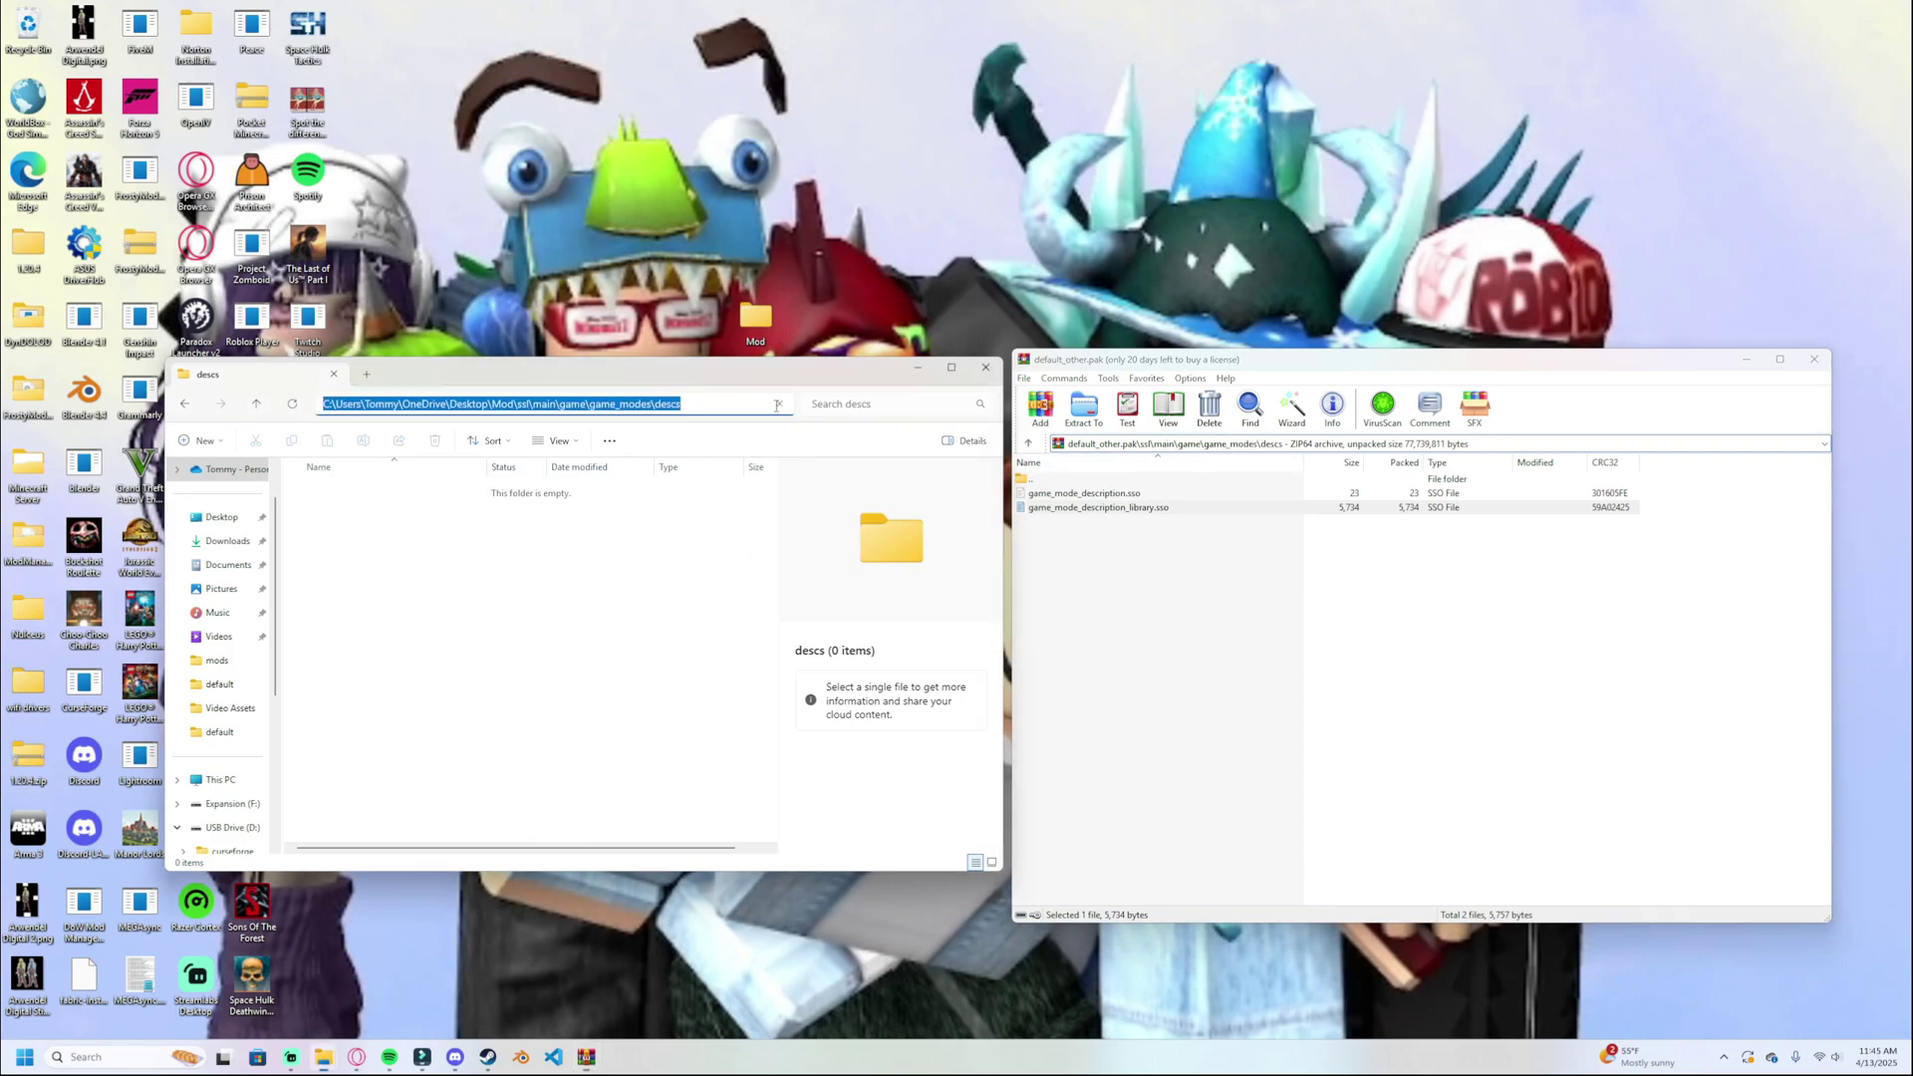
drag(516, 403, 683, 404)
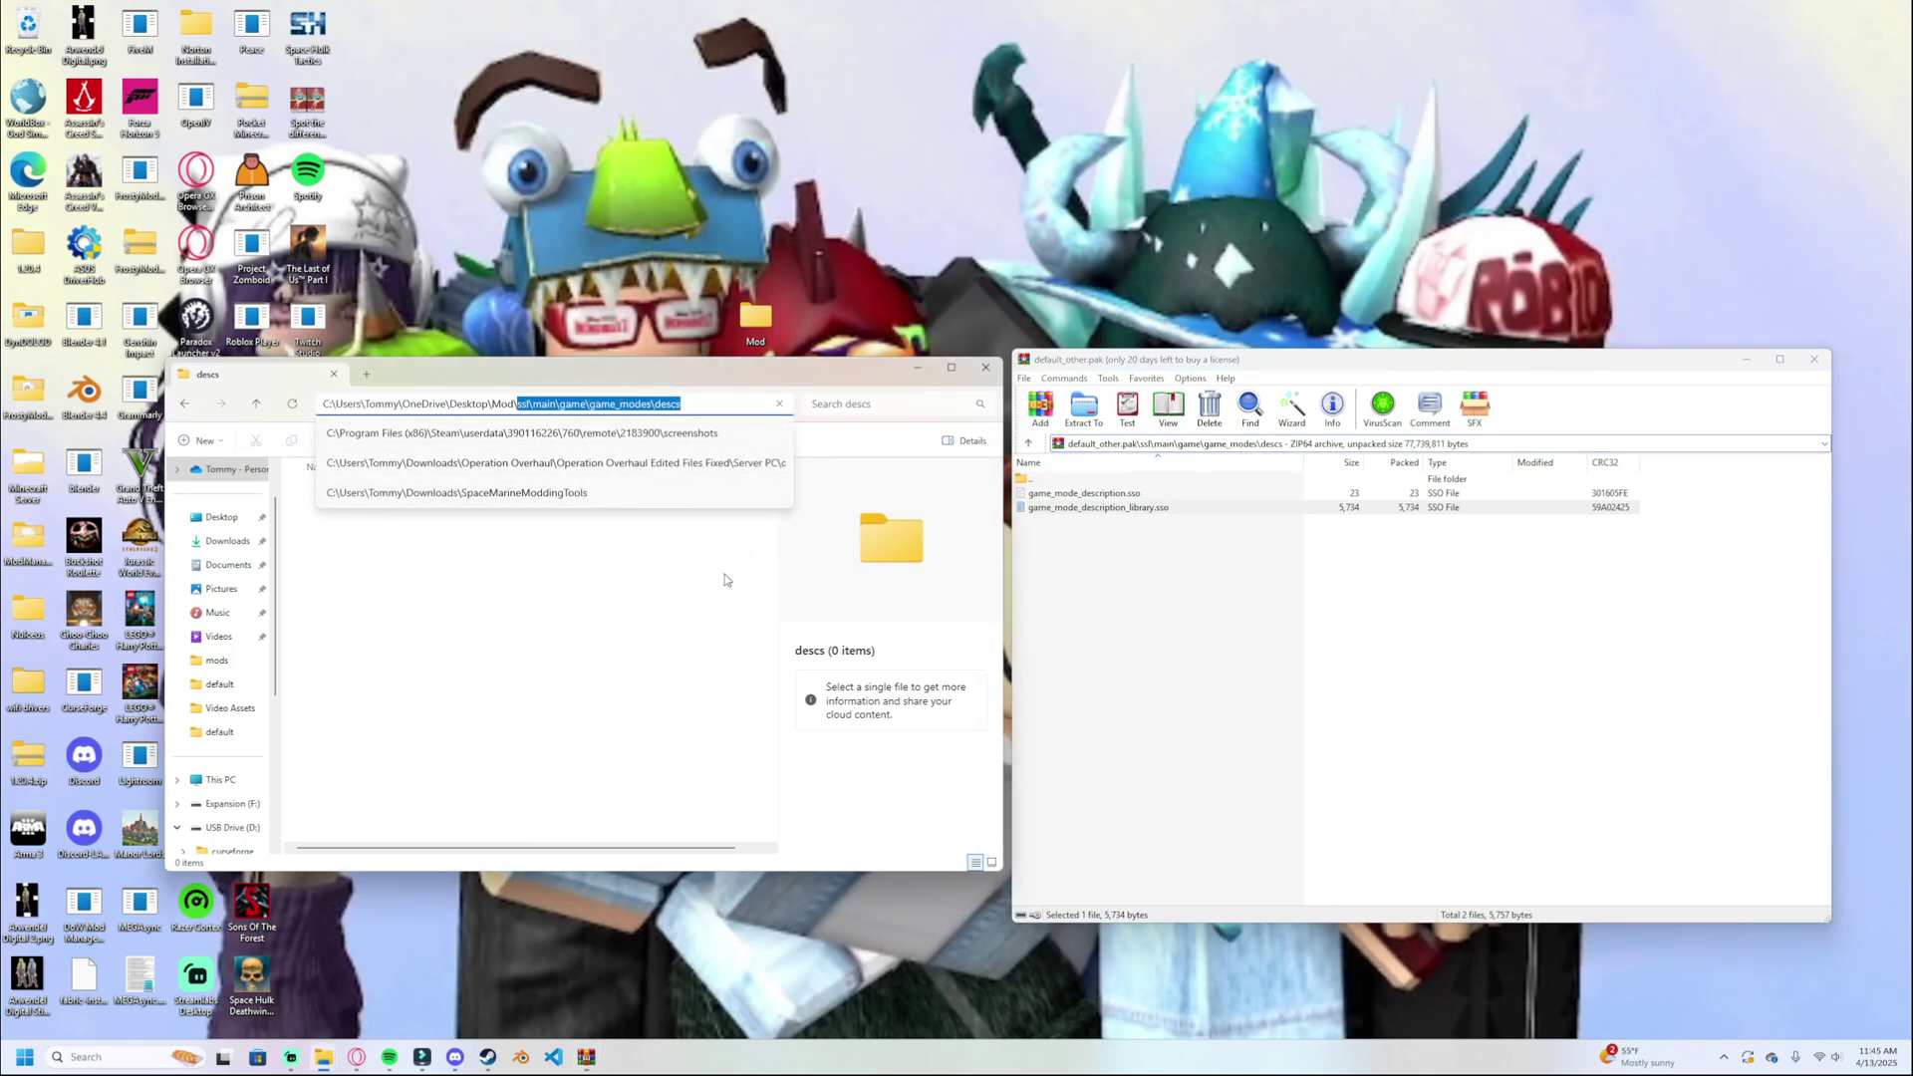
click(725, 580)
Copy game_mode_description_library.sso from WinRAR into descs and close the archive.
click(1106, 507)
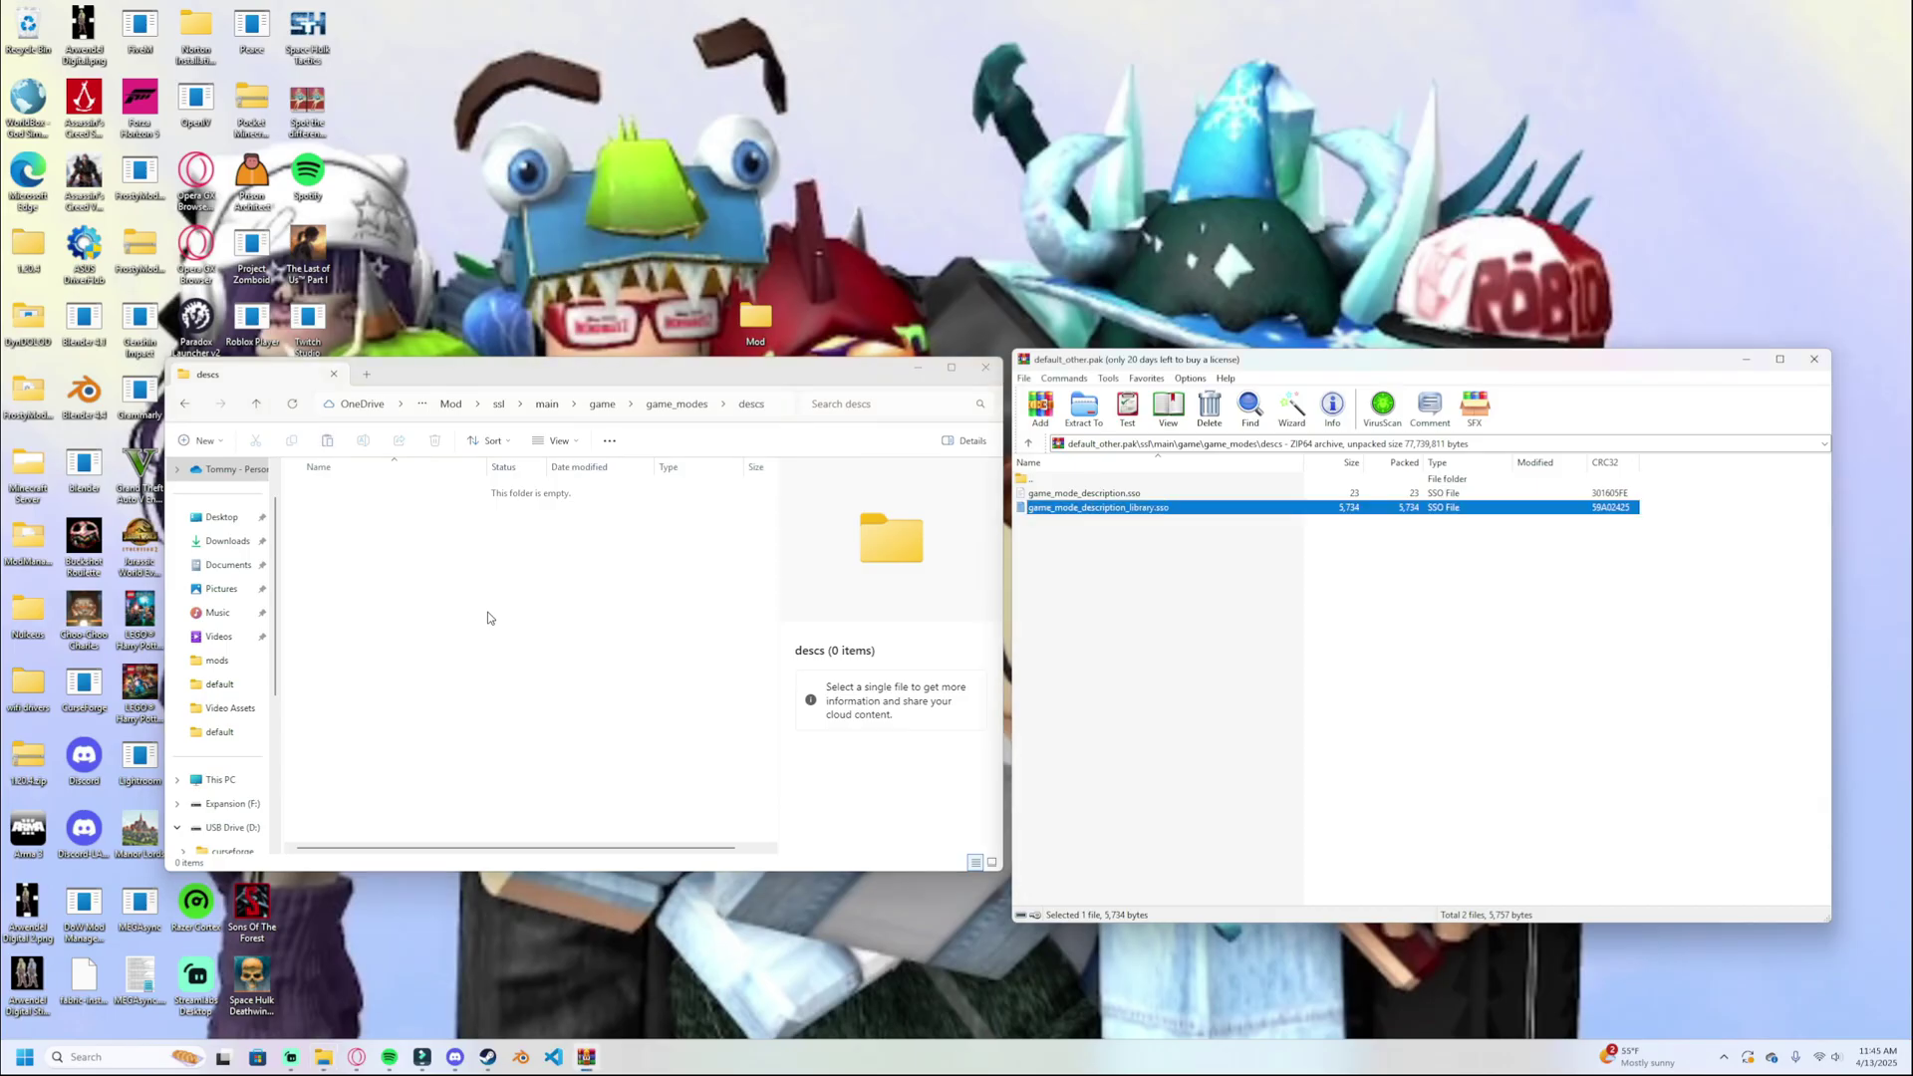
drag(488, 617, 444, 568)
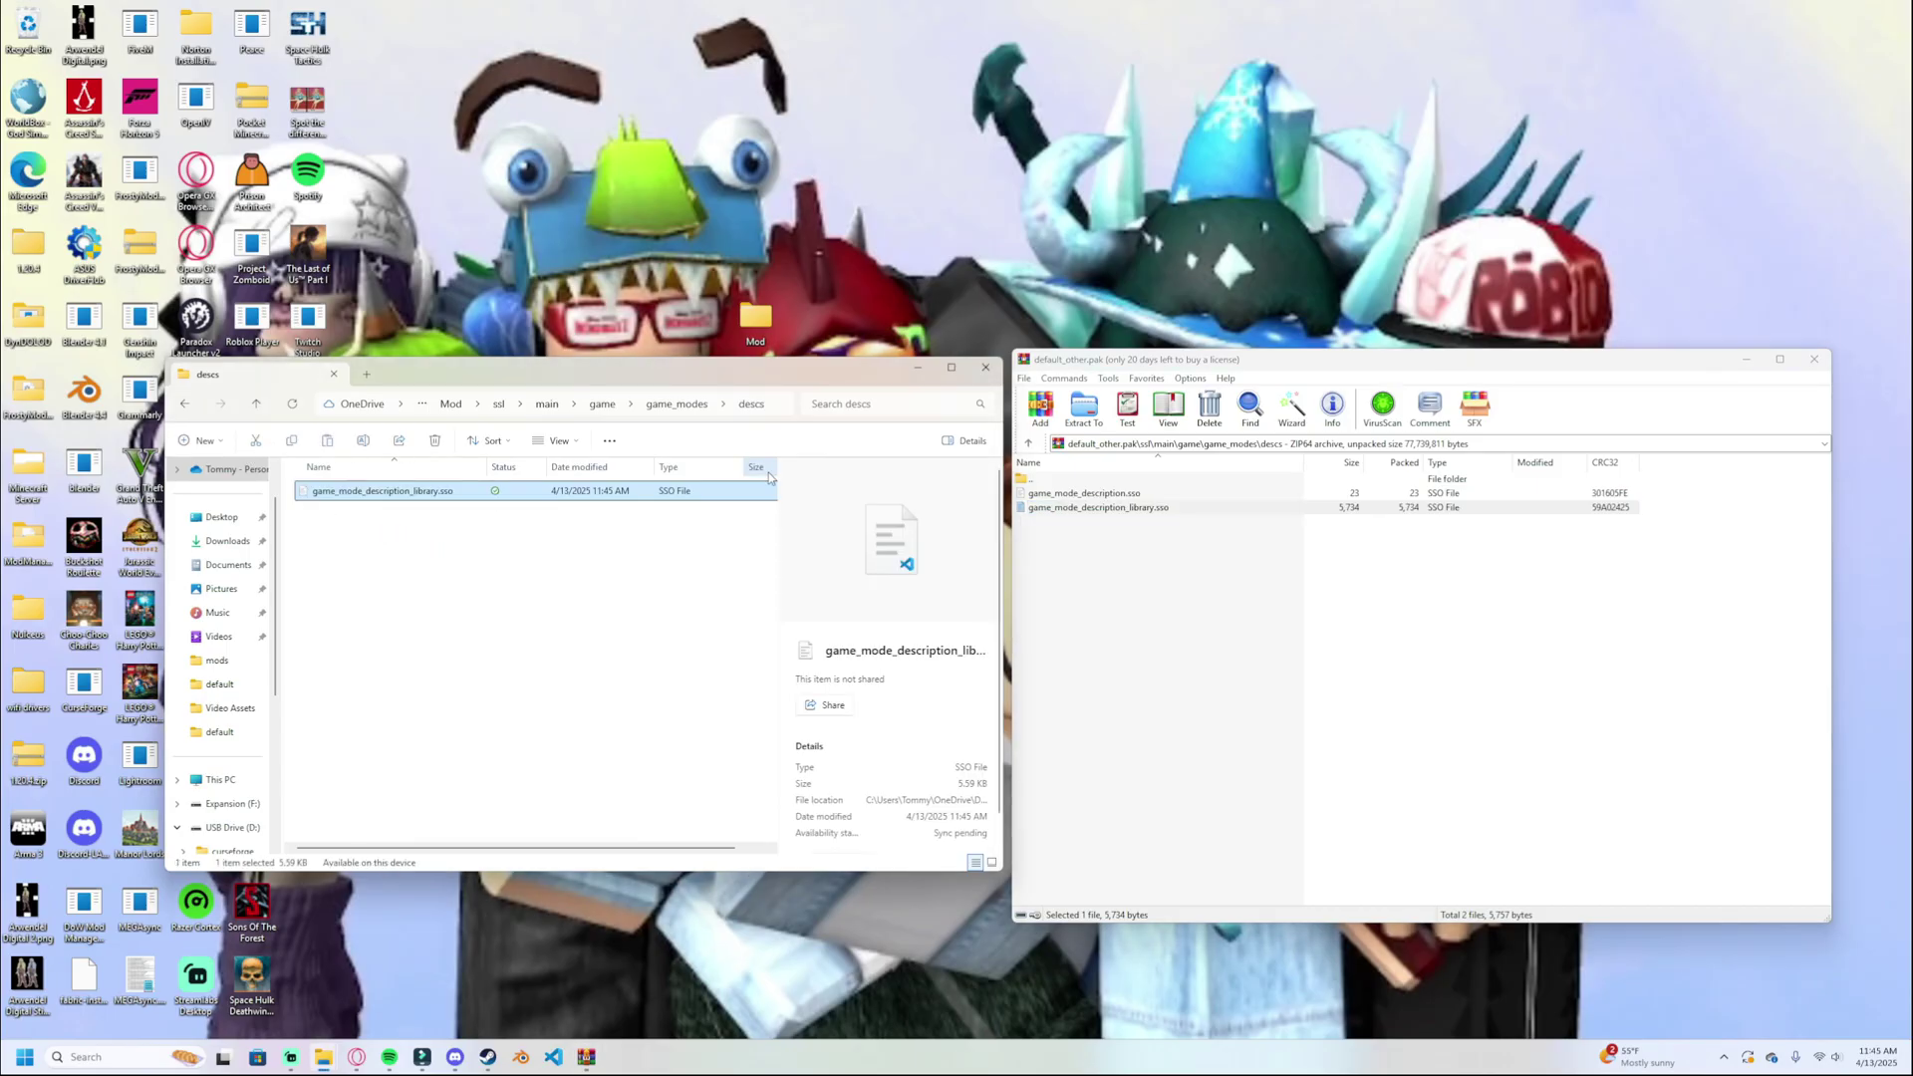
click(1813, 358)
drag(623, 382, 983, 332)
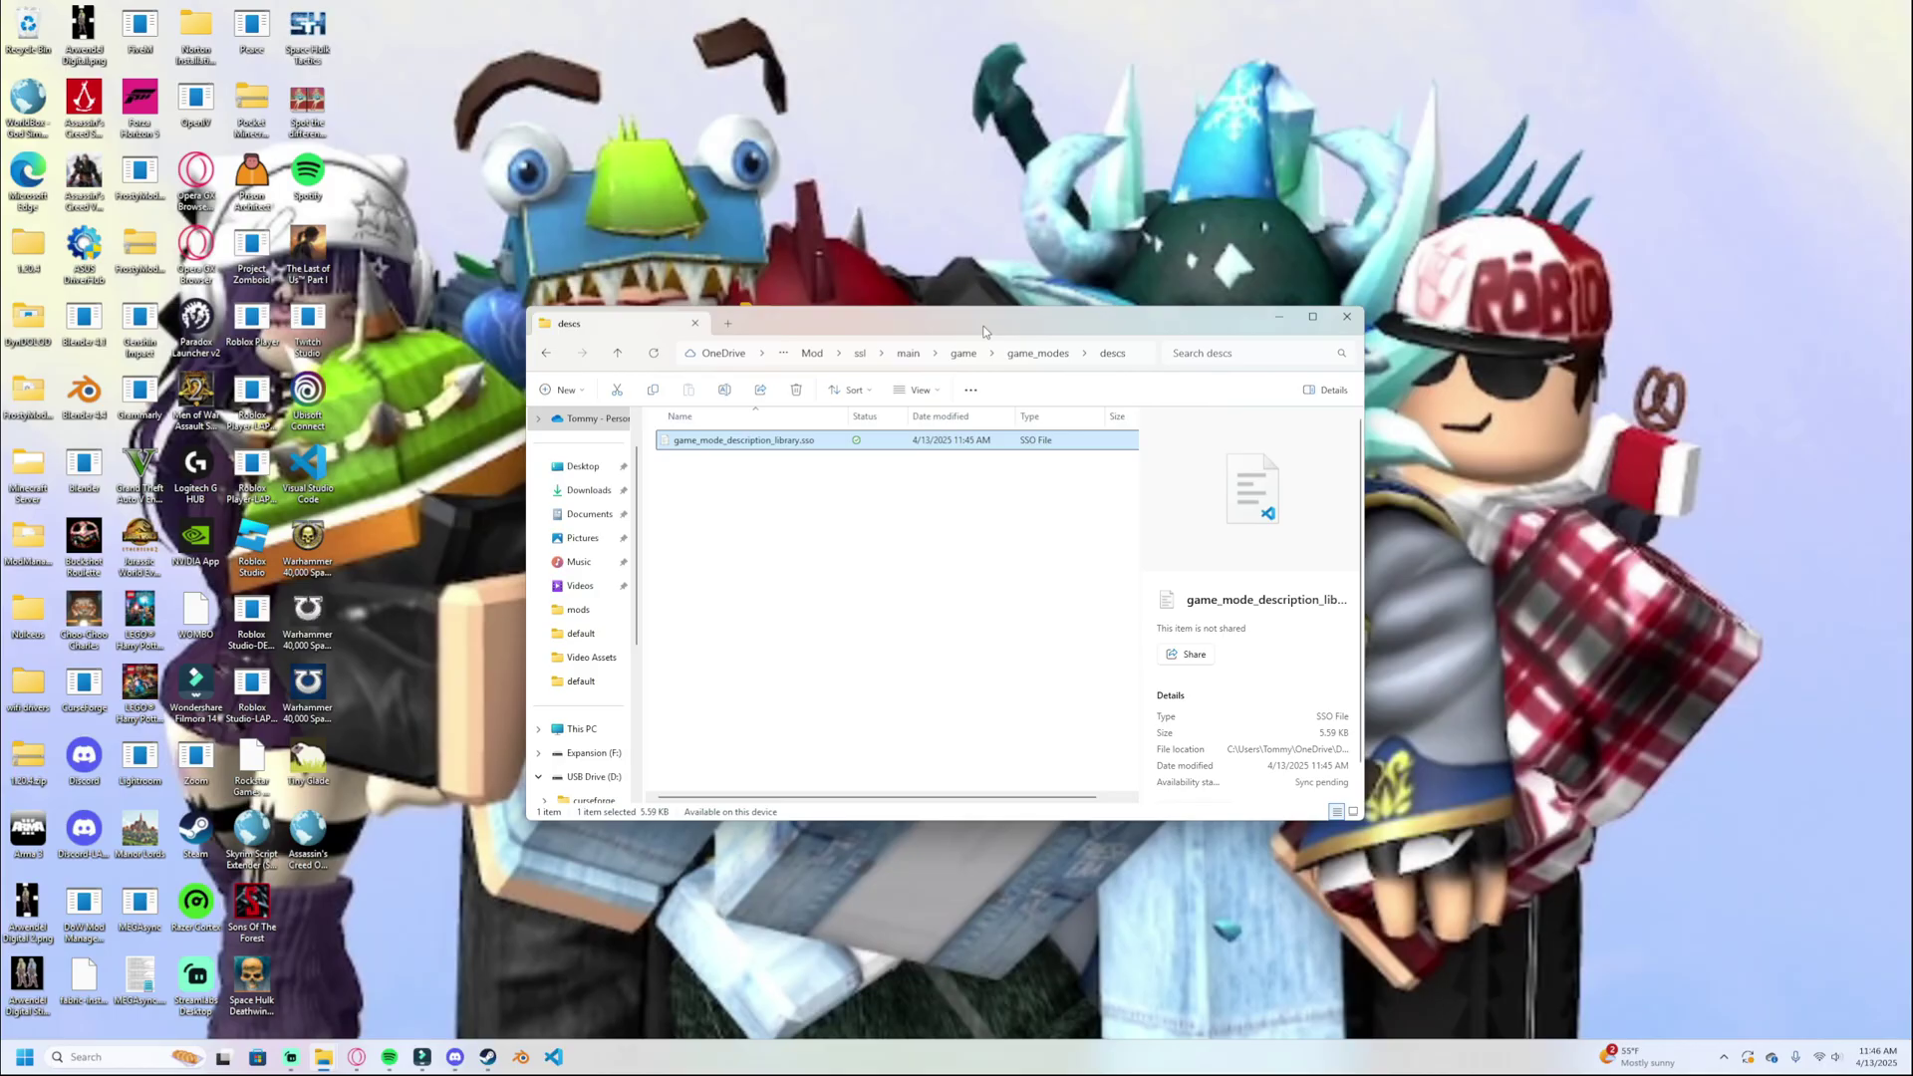
Open game_mode_description_library.sso in VS Code and inspect the Hub mode's warmup and teams.
double_click(773, 442)
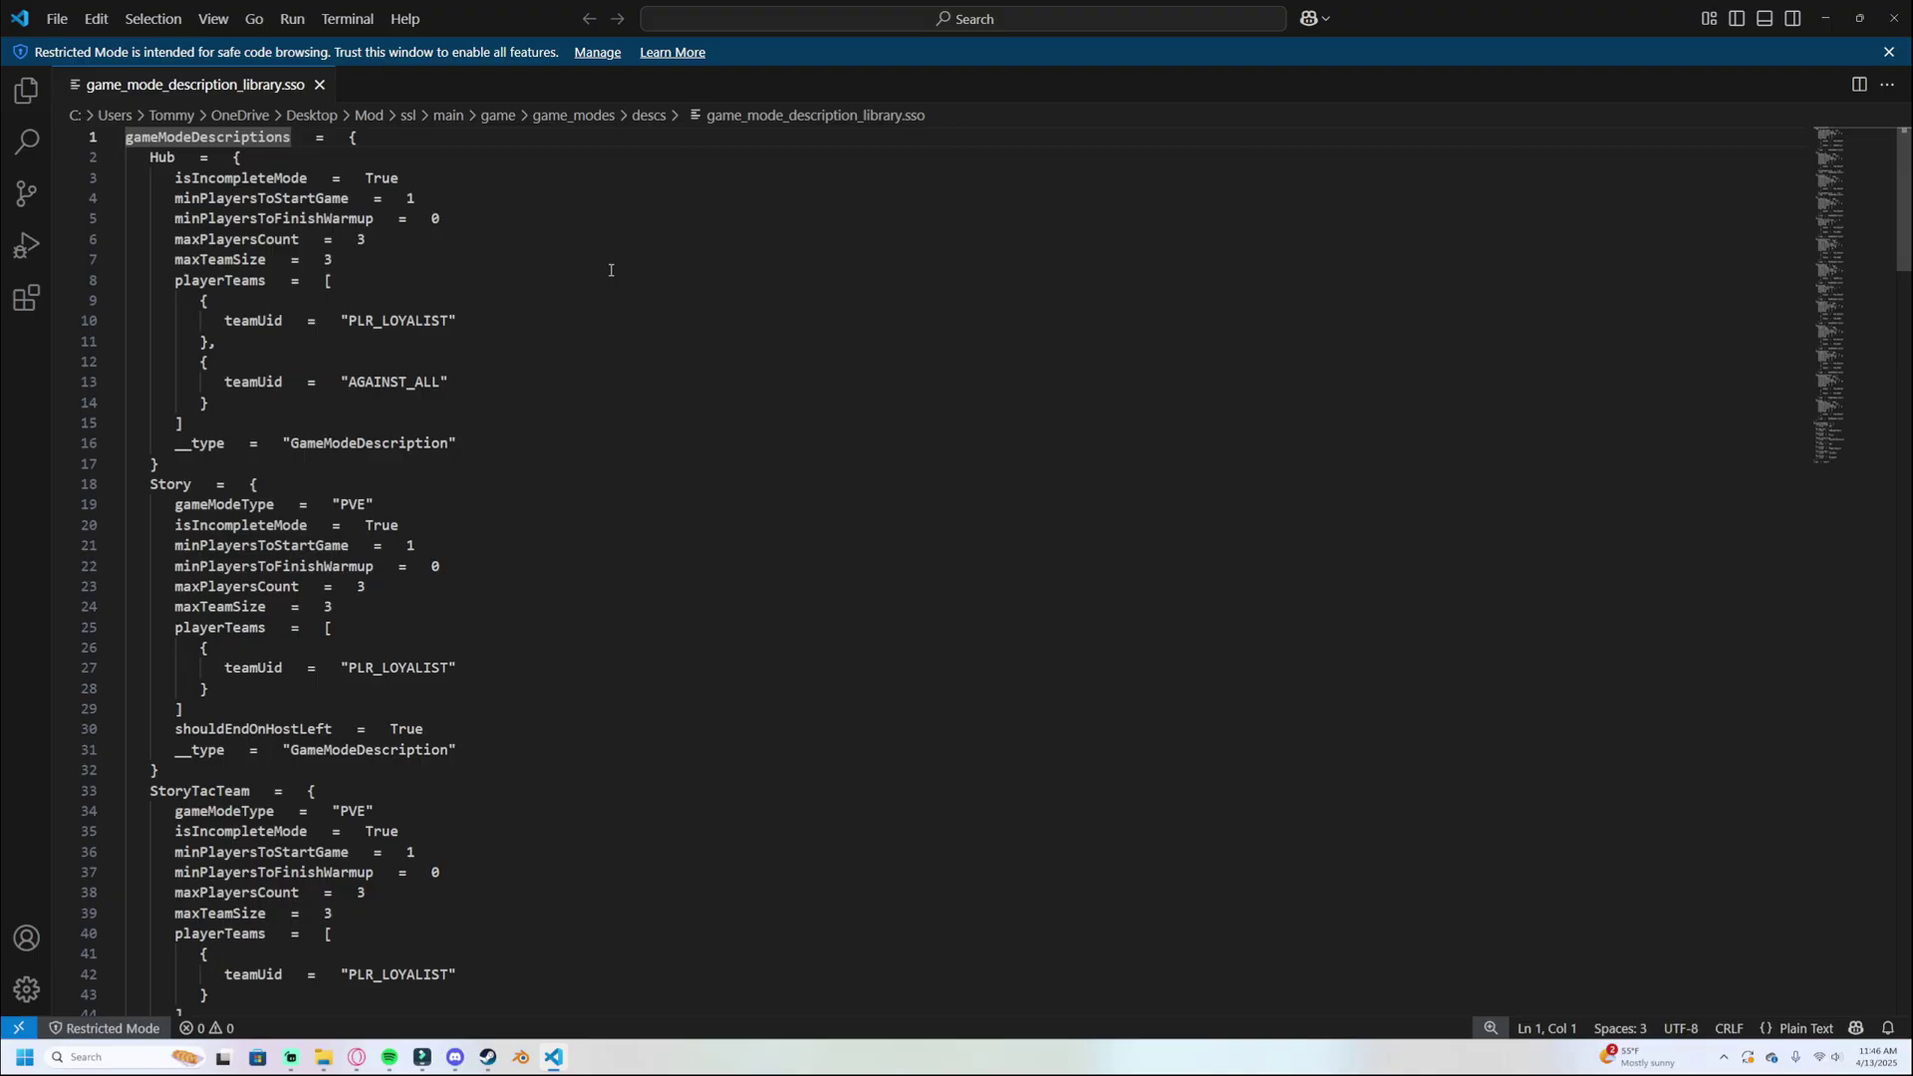
click(289, 218)
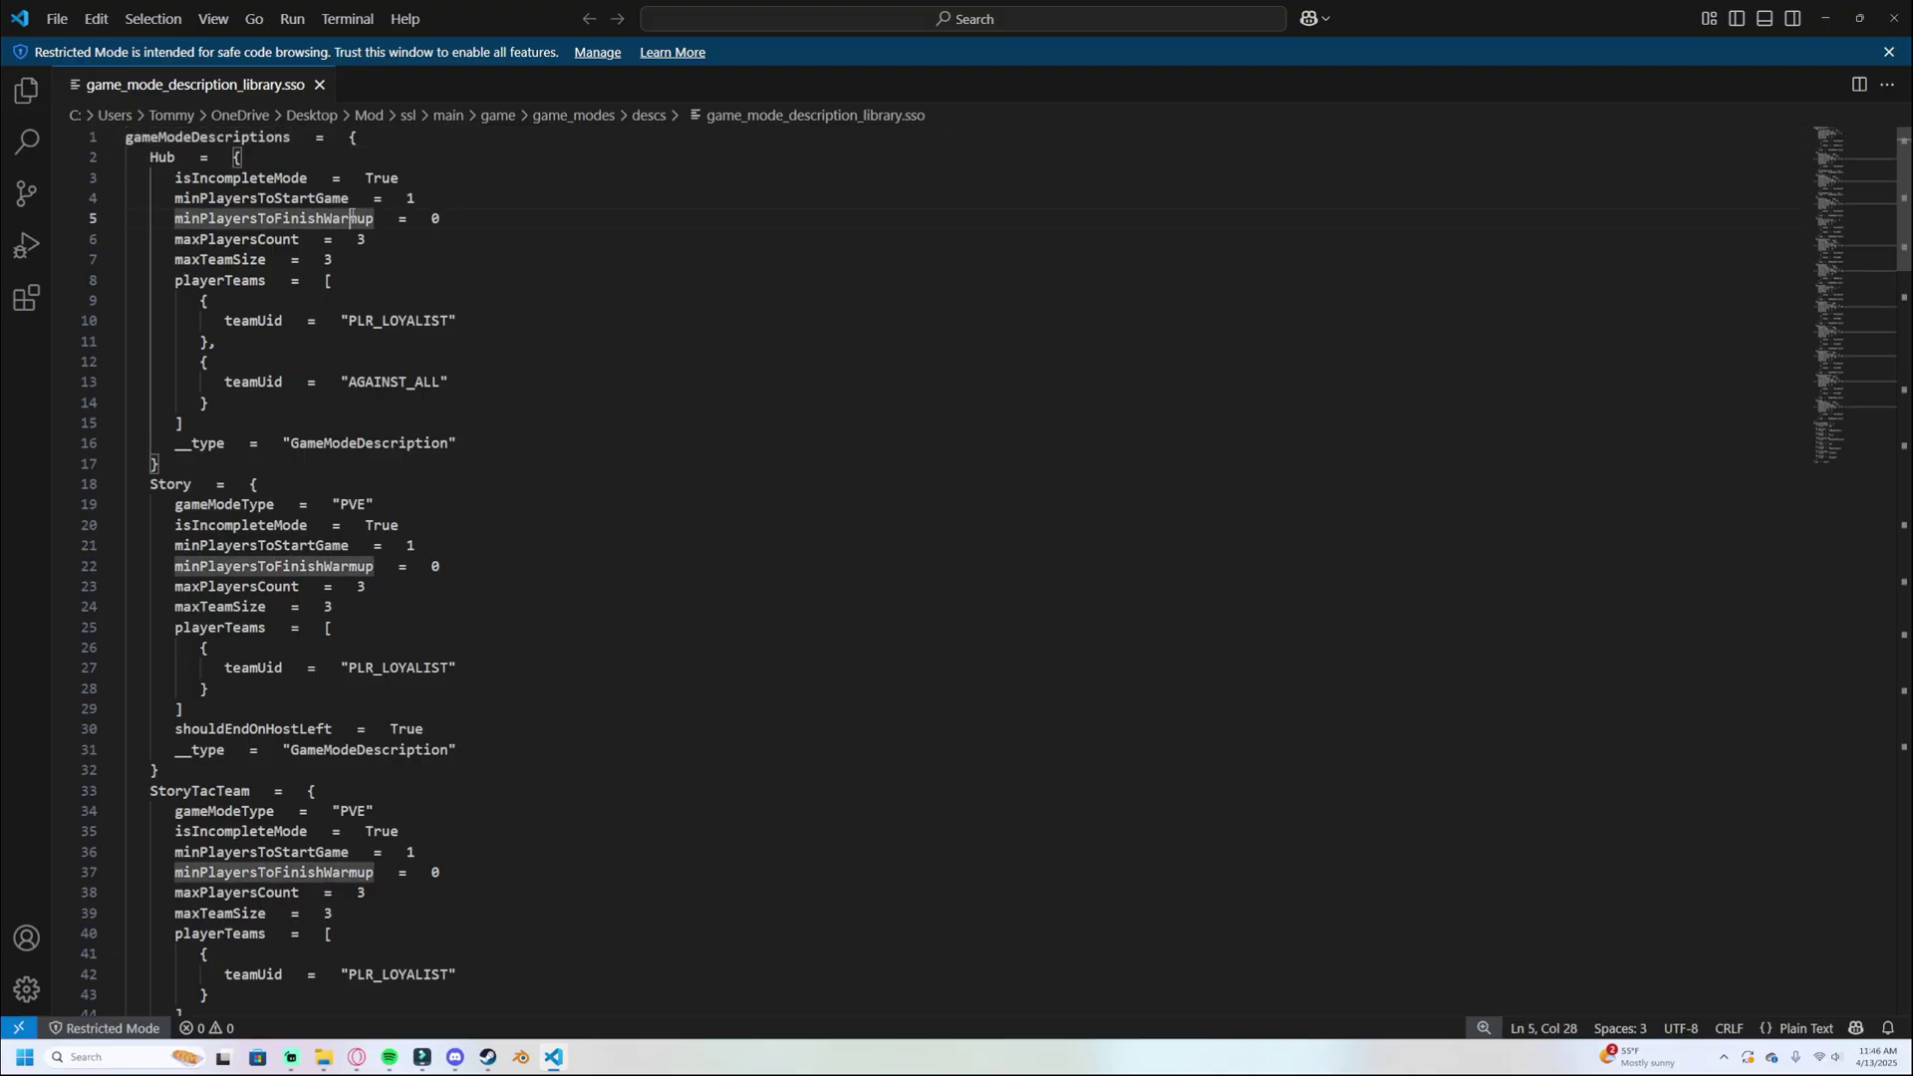
click(502, 342)
click(167, 160)
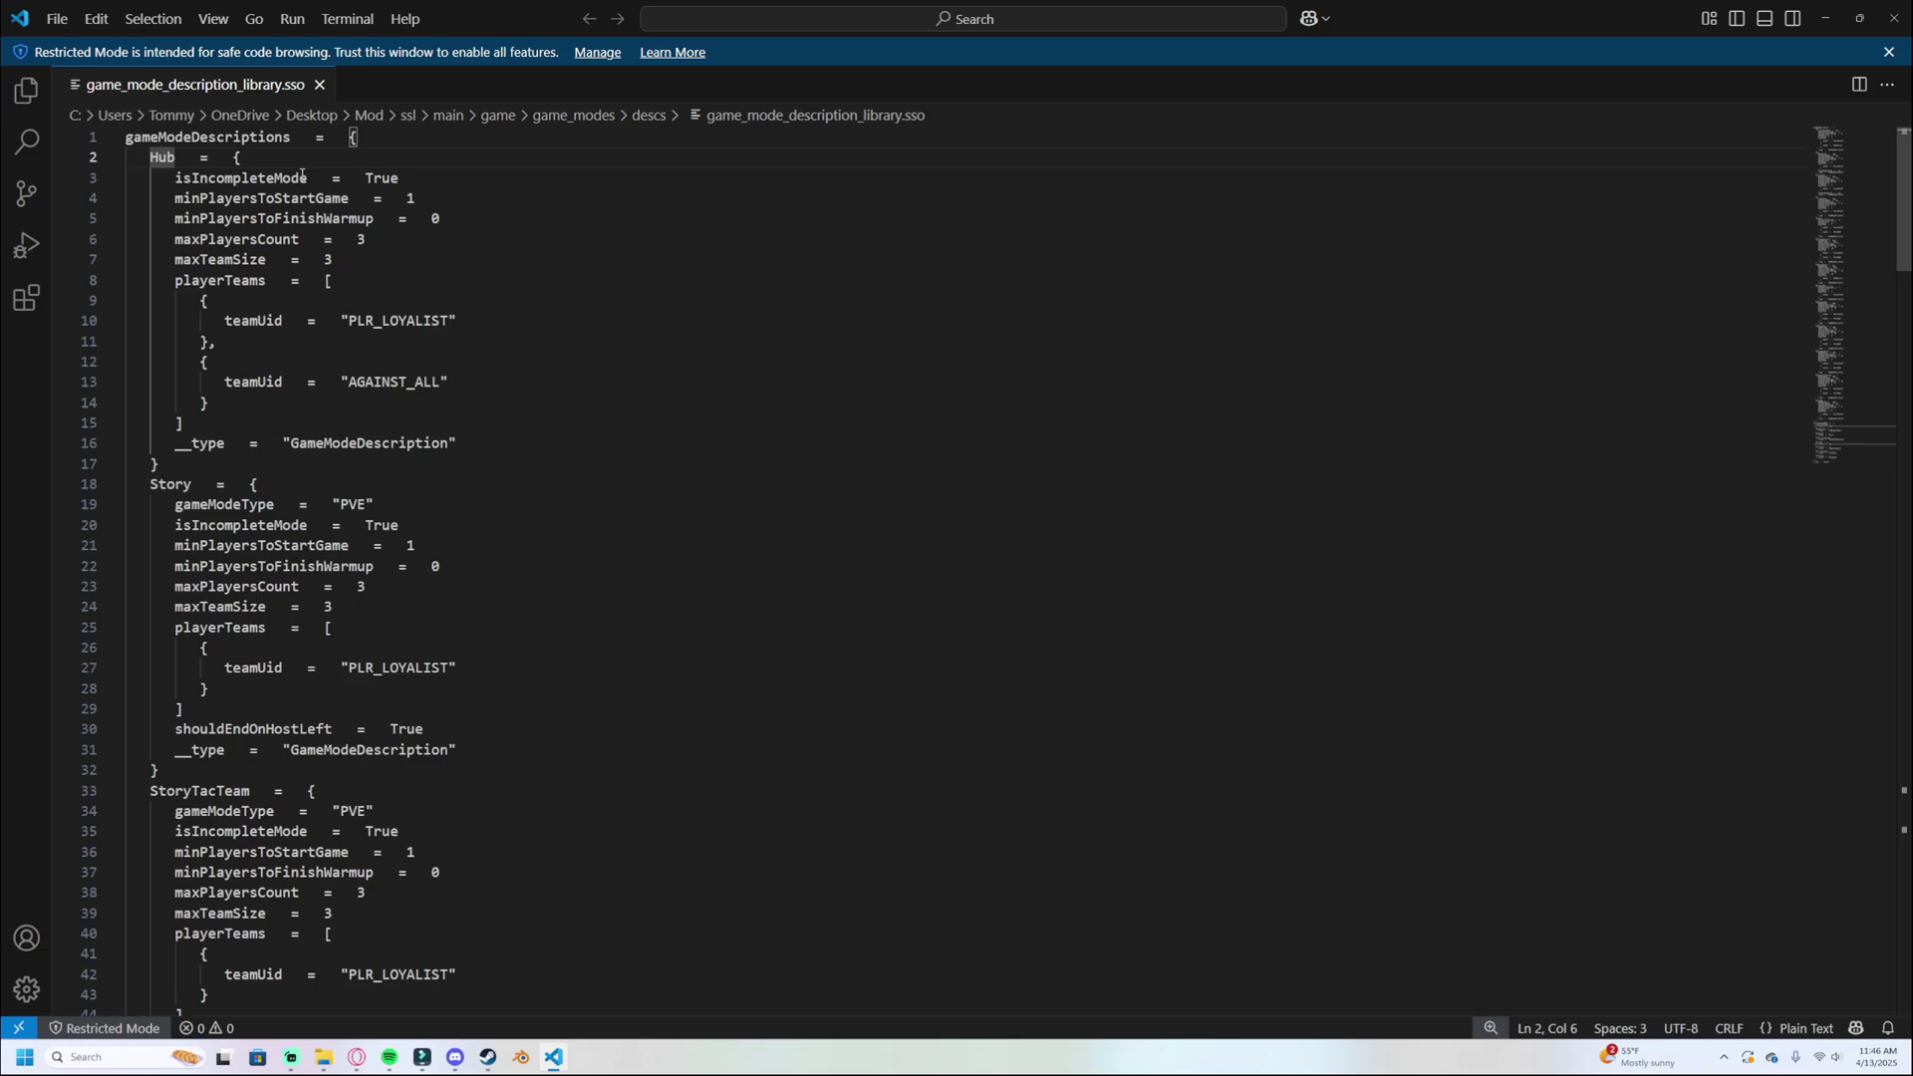
Scroll through the Story, StoryTacTeam and Pve game mode definitions.
scroll(302, 176, down, 3)
click(169, 408)
scroll(386, 540, down, 5)
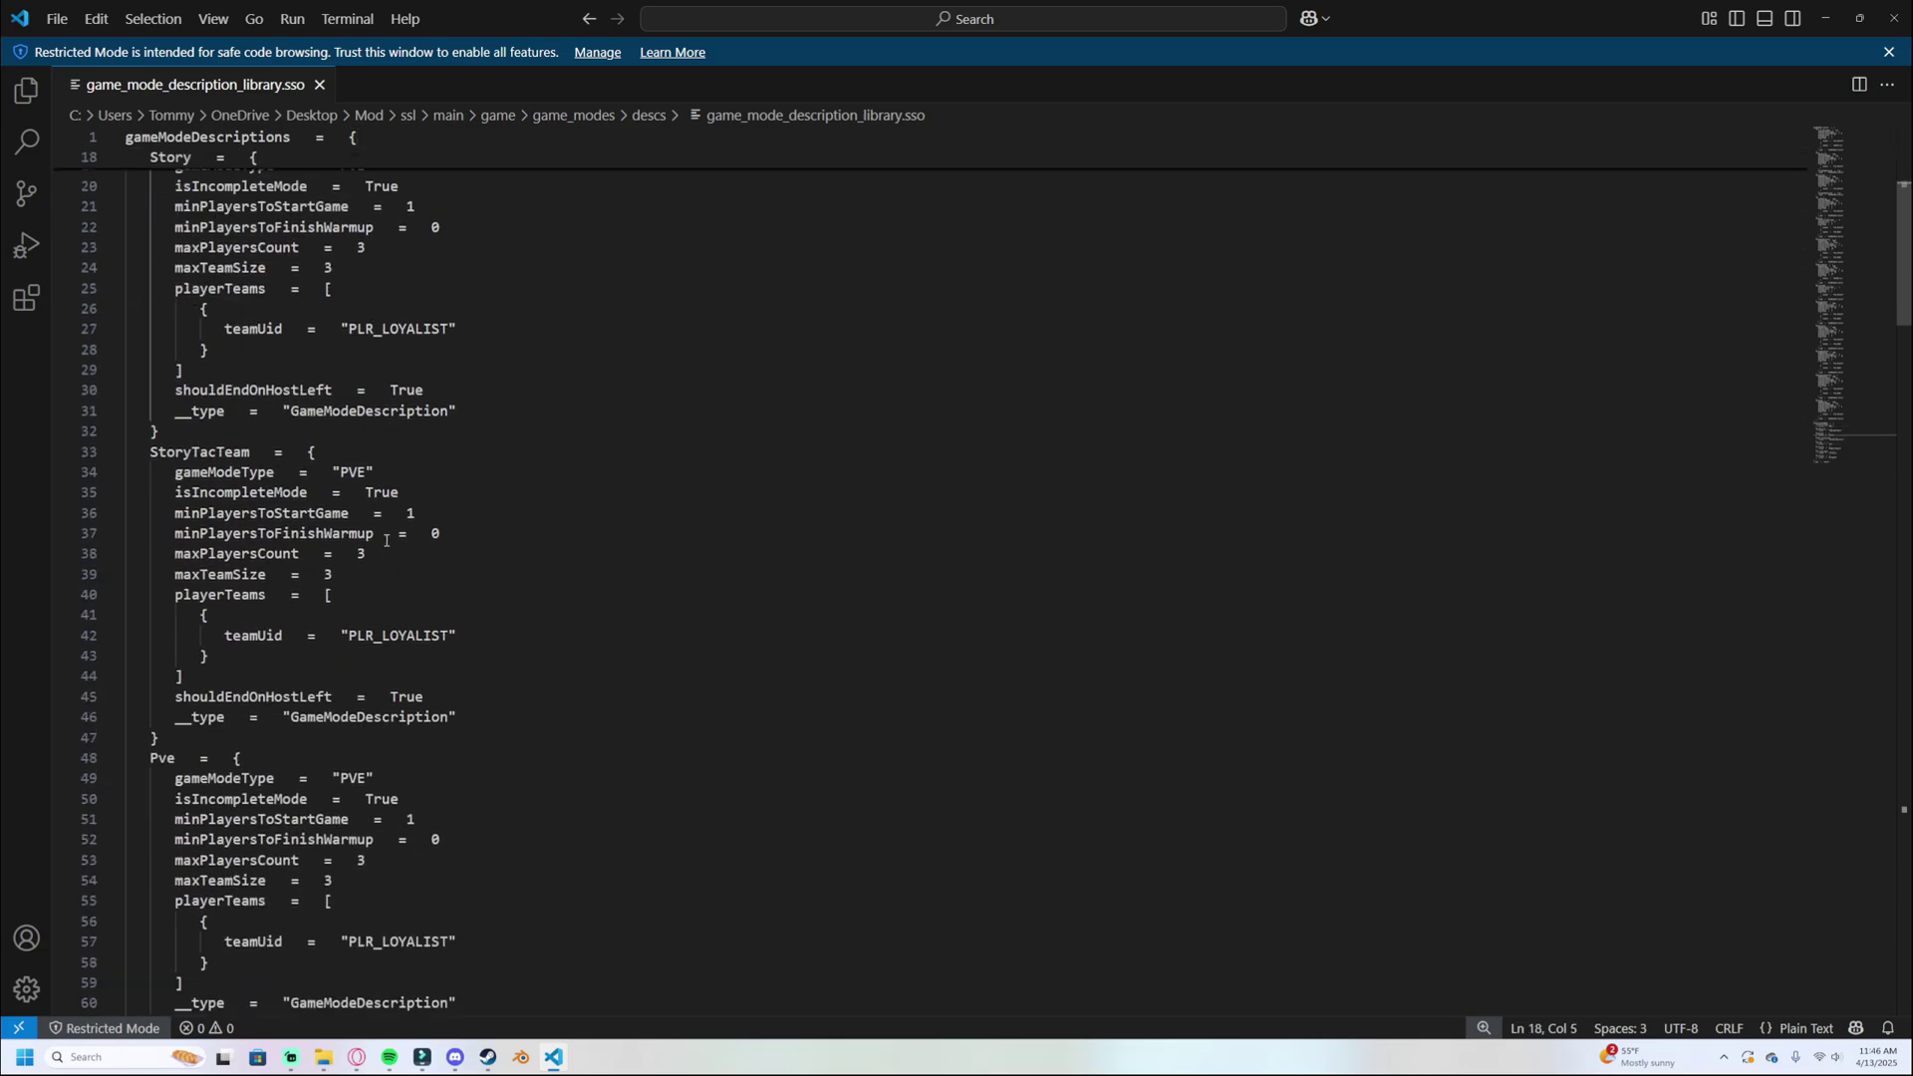
click(250, 453)
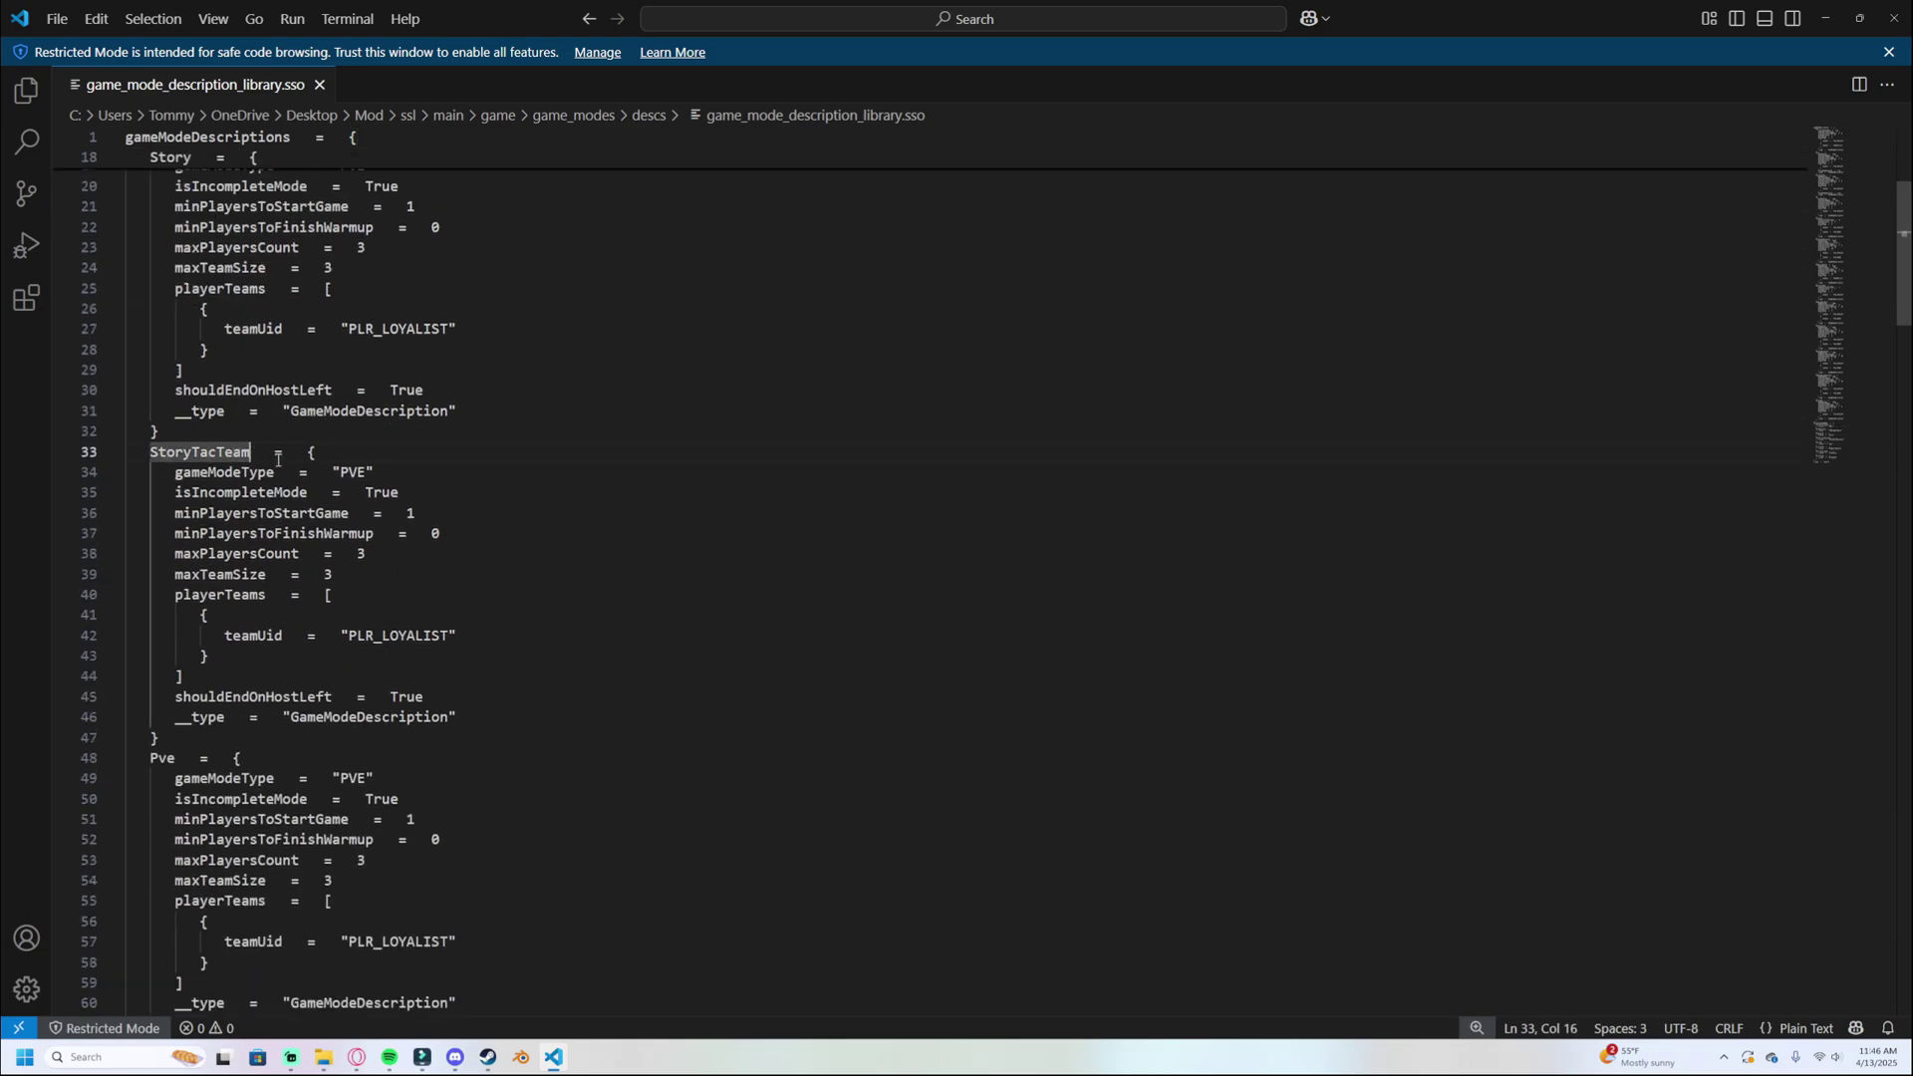
scroll(193, 645, down, 2)
click(158, 645)
scroll(190, 558, down, 15)
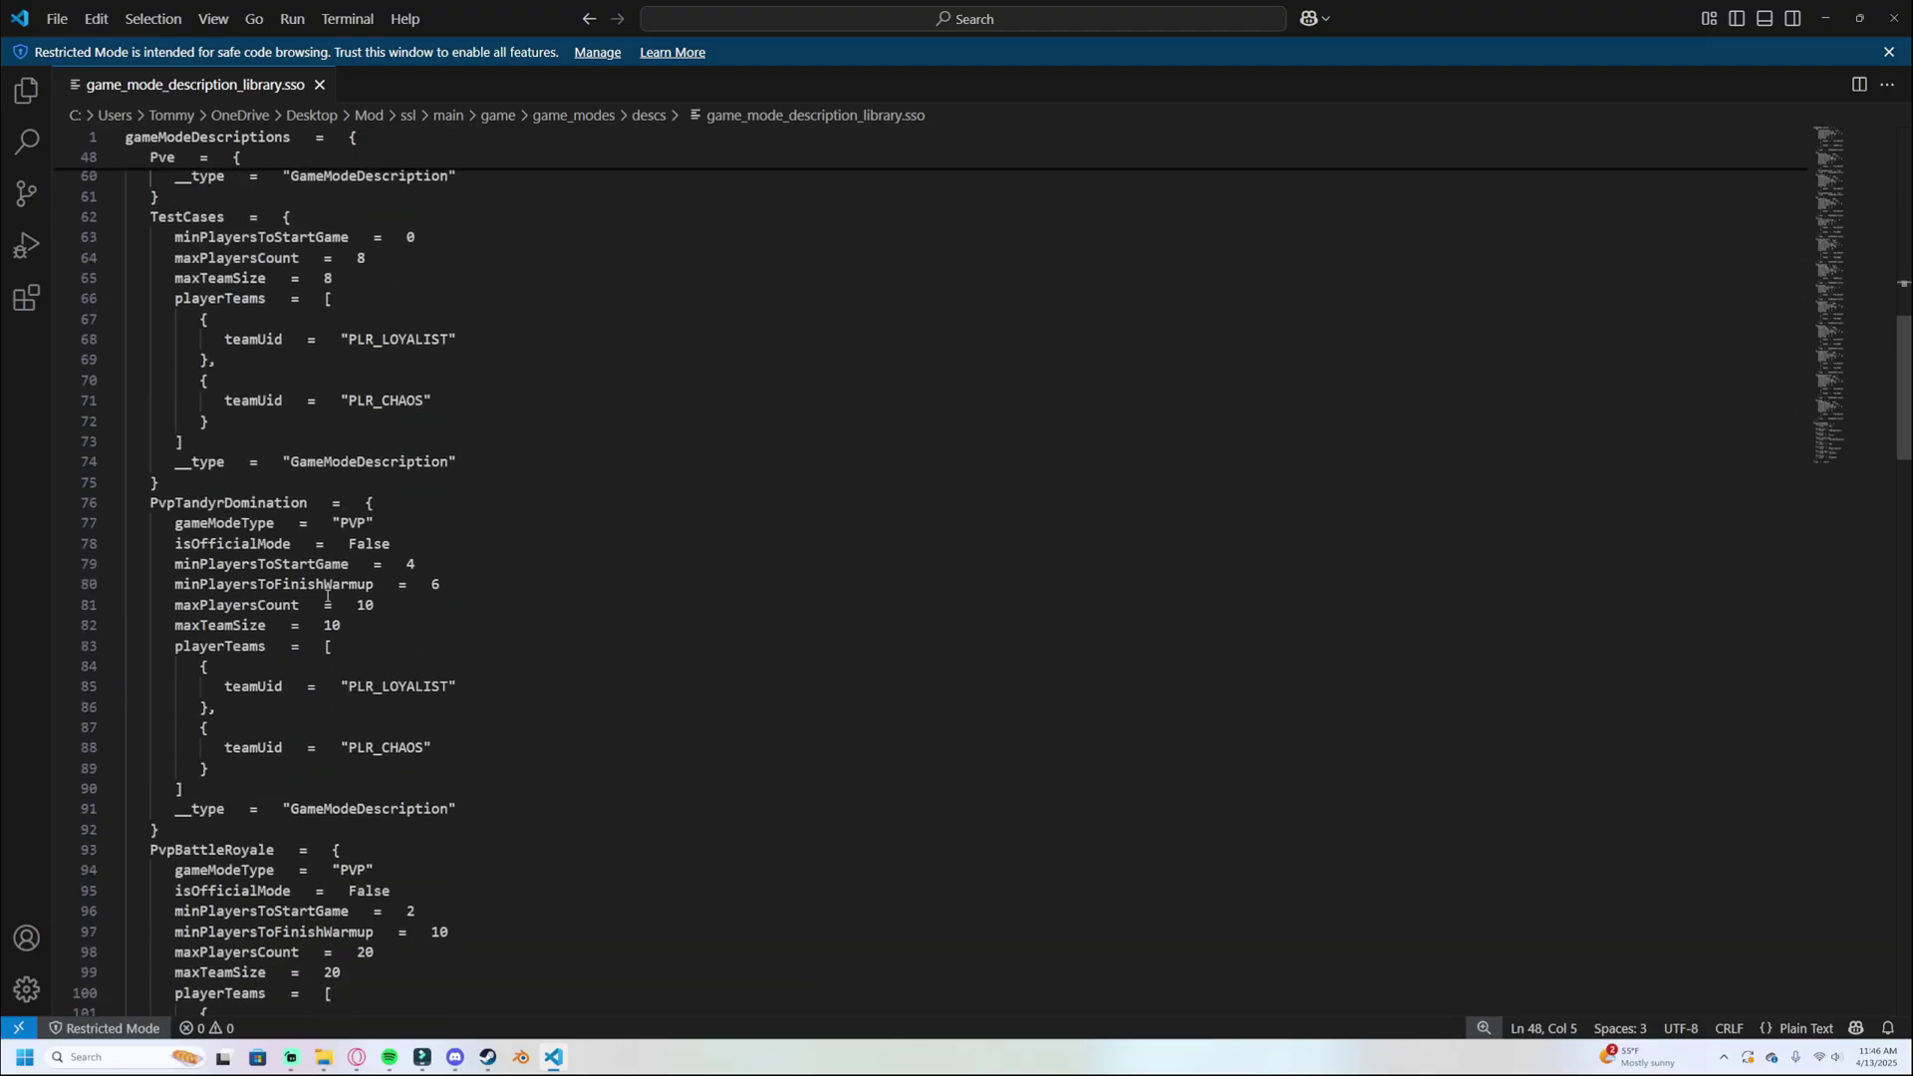
scroll(183, 475, down, 20)
scroll(379, 515, up, 12)
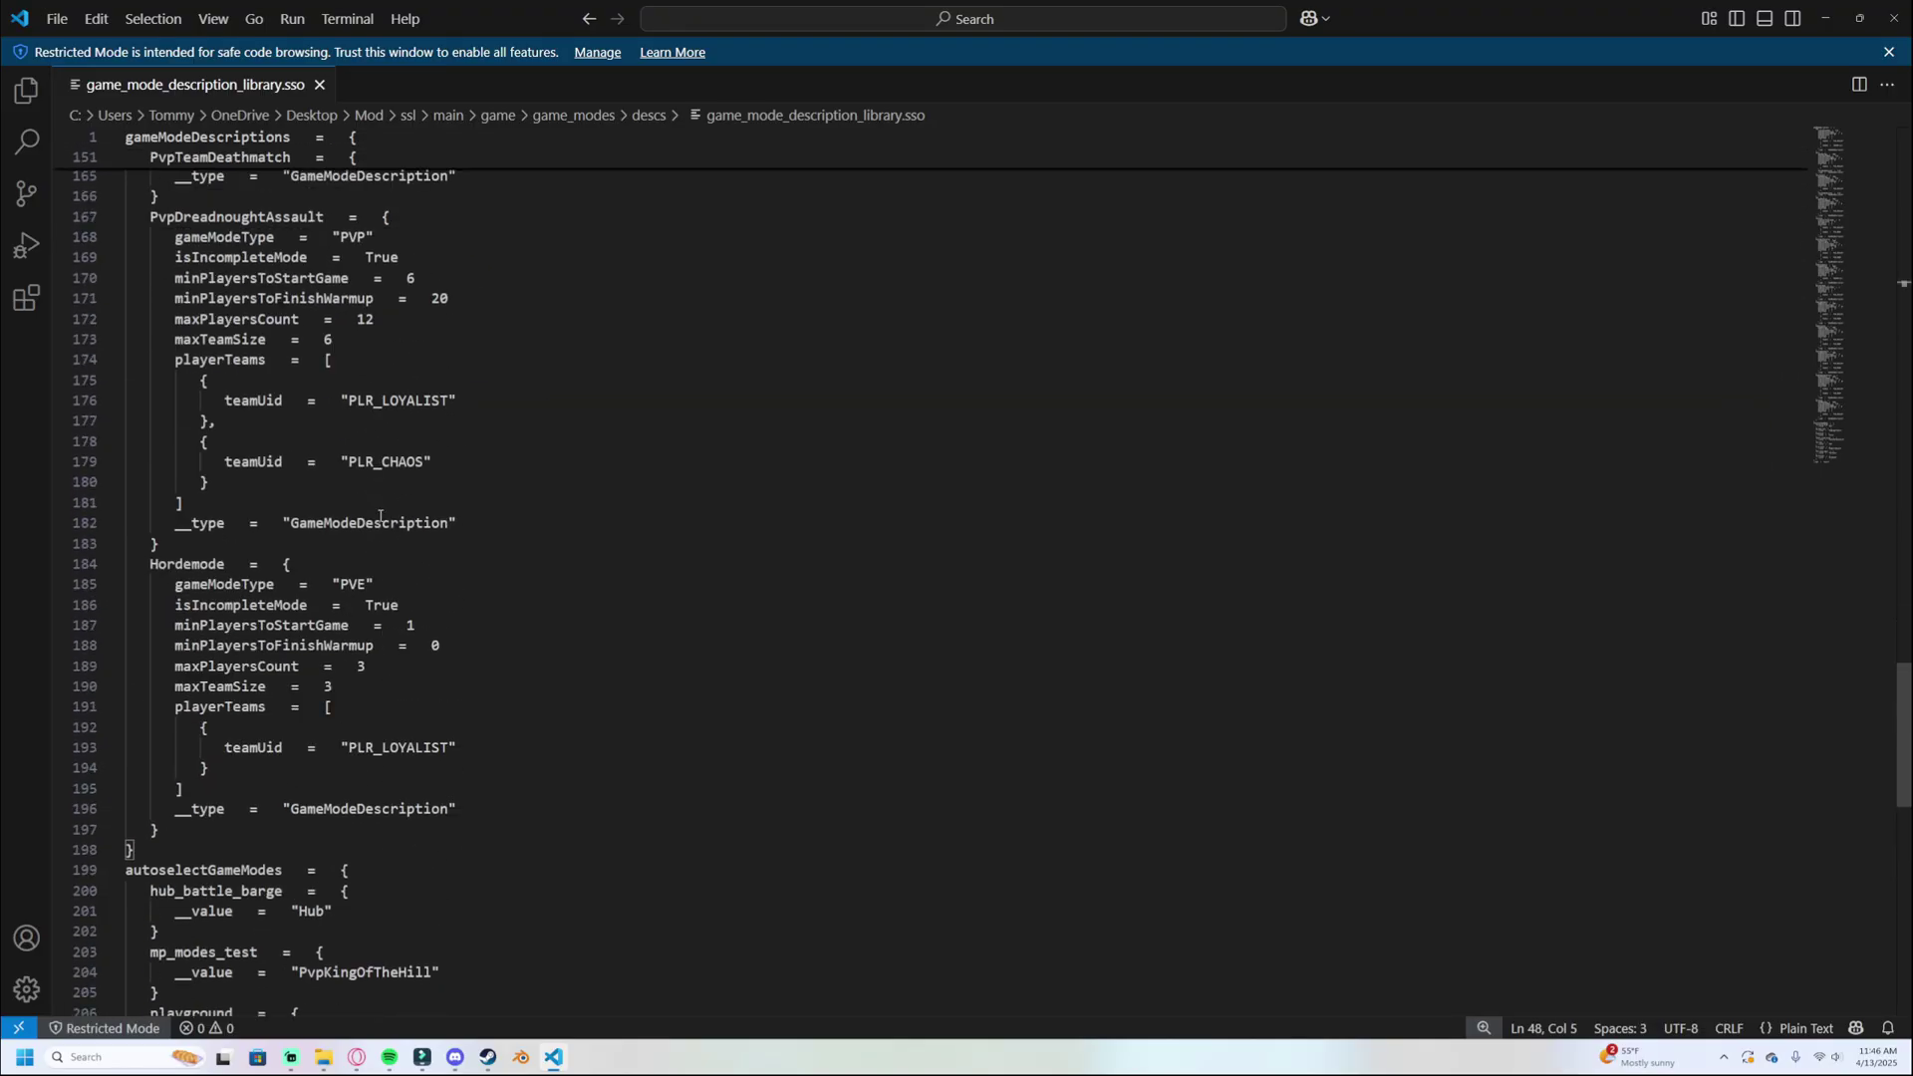
scroll(379, 515, up, 20)
scroll(189, 558, down, 10)
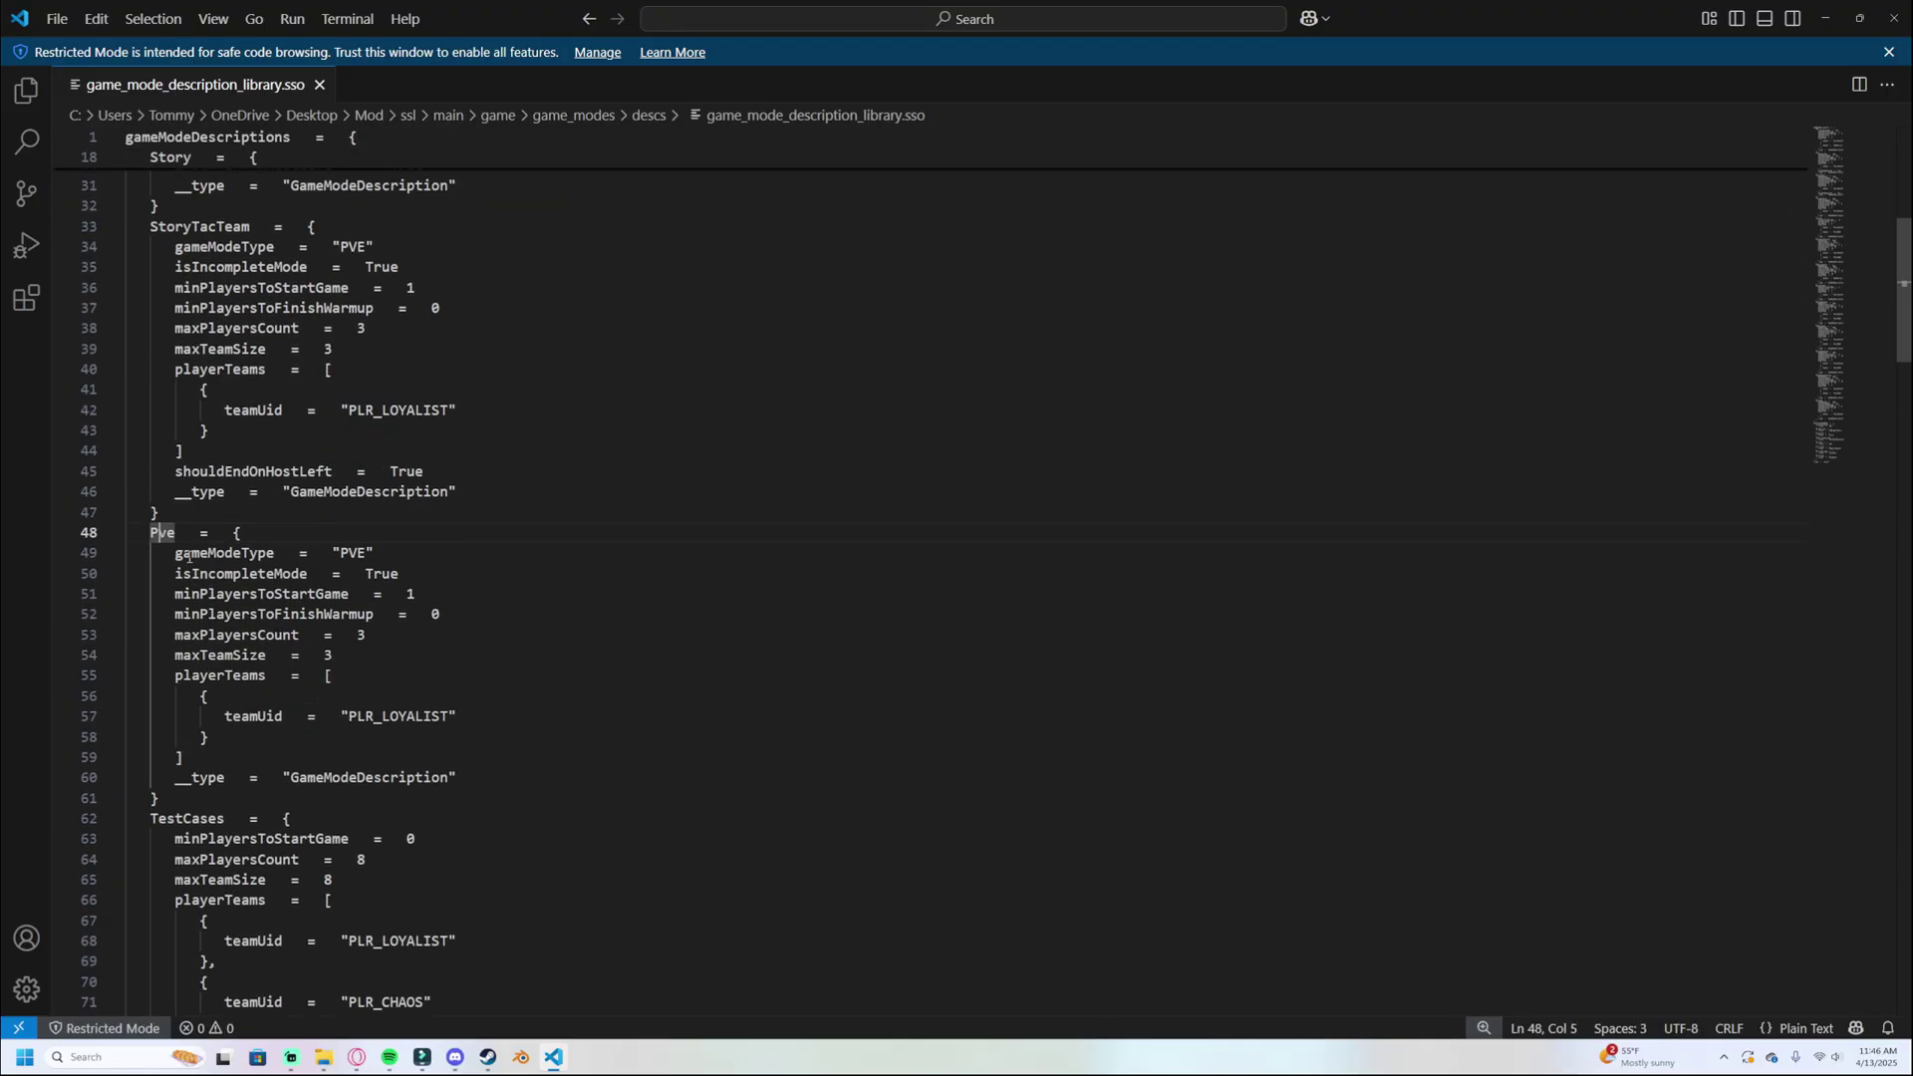
Change the Pve mode's maxPlayersCount and maxTeamSize from 3 to 6 and save the file.
key(Right)
drag(174, 634, 296, 634)
click(375, 638)
key(BackSpace)
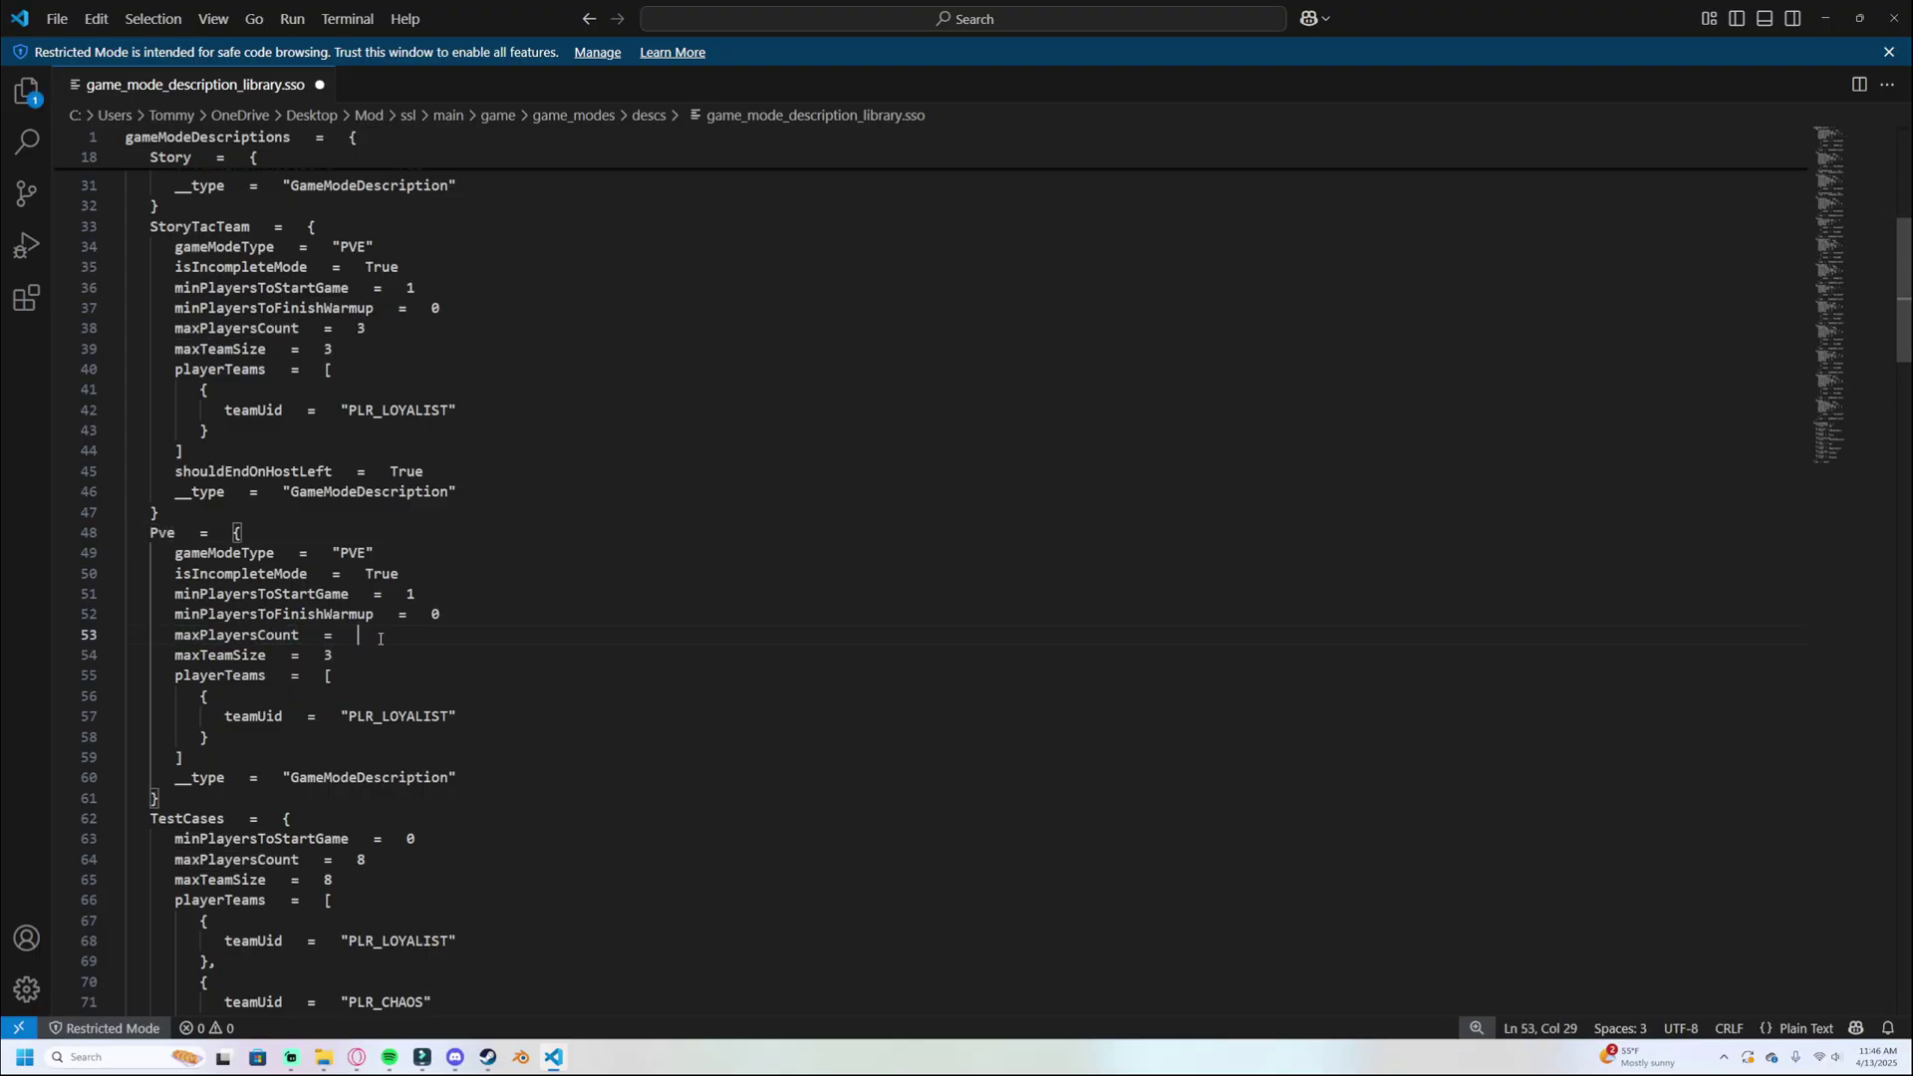
text(6)
drag(174, 657, 292, 657)
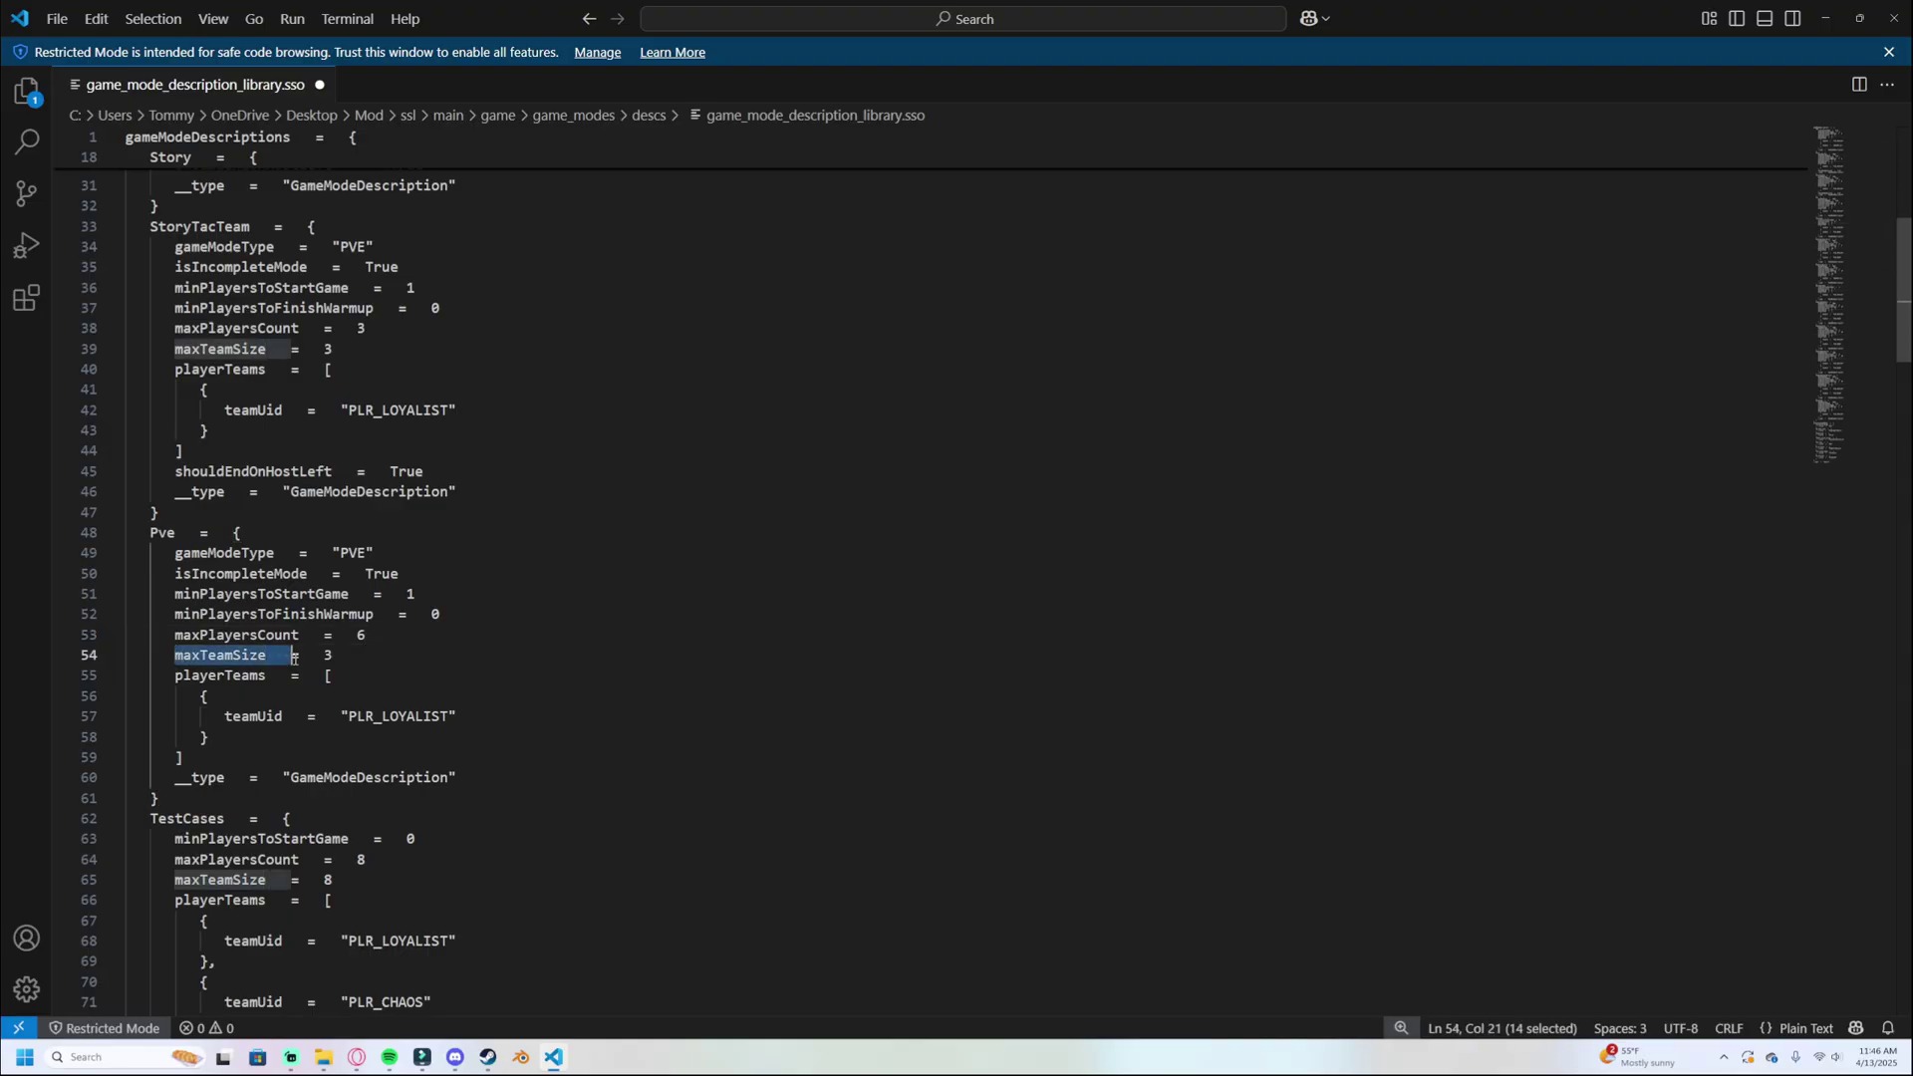
click(343, 657)
key(BackSpace)
text(6)
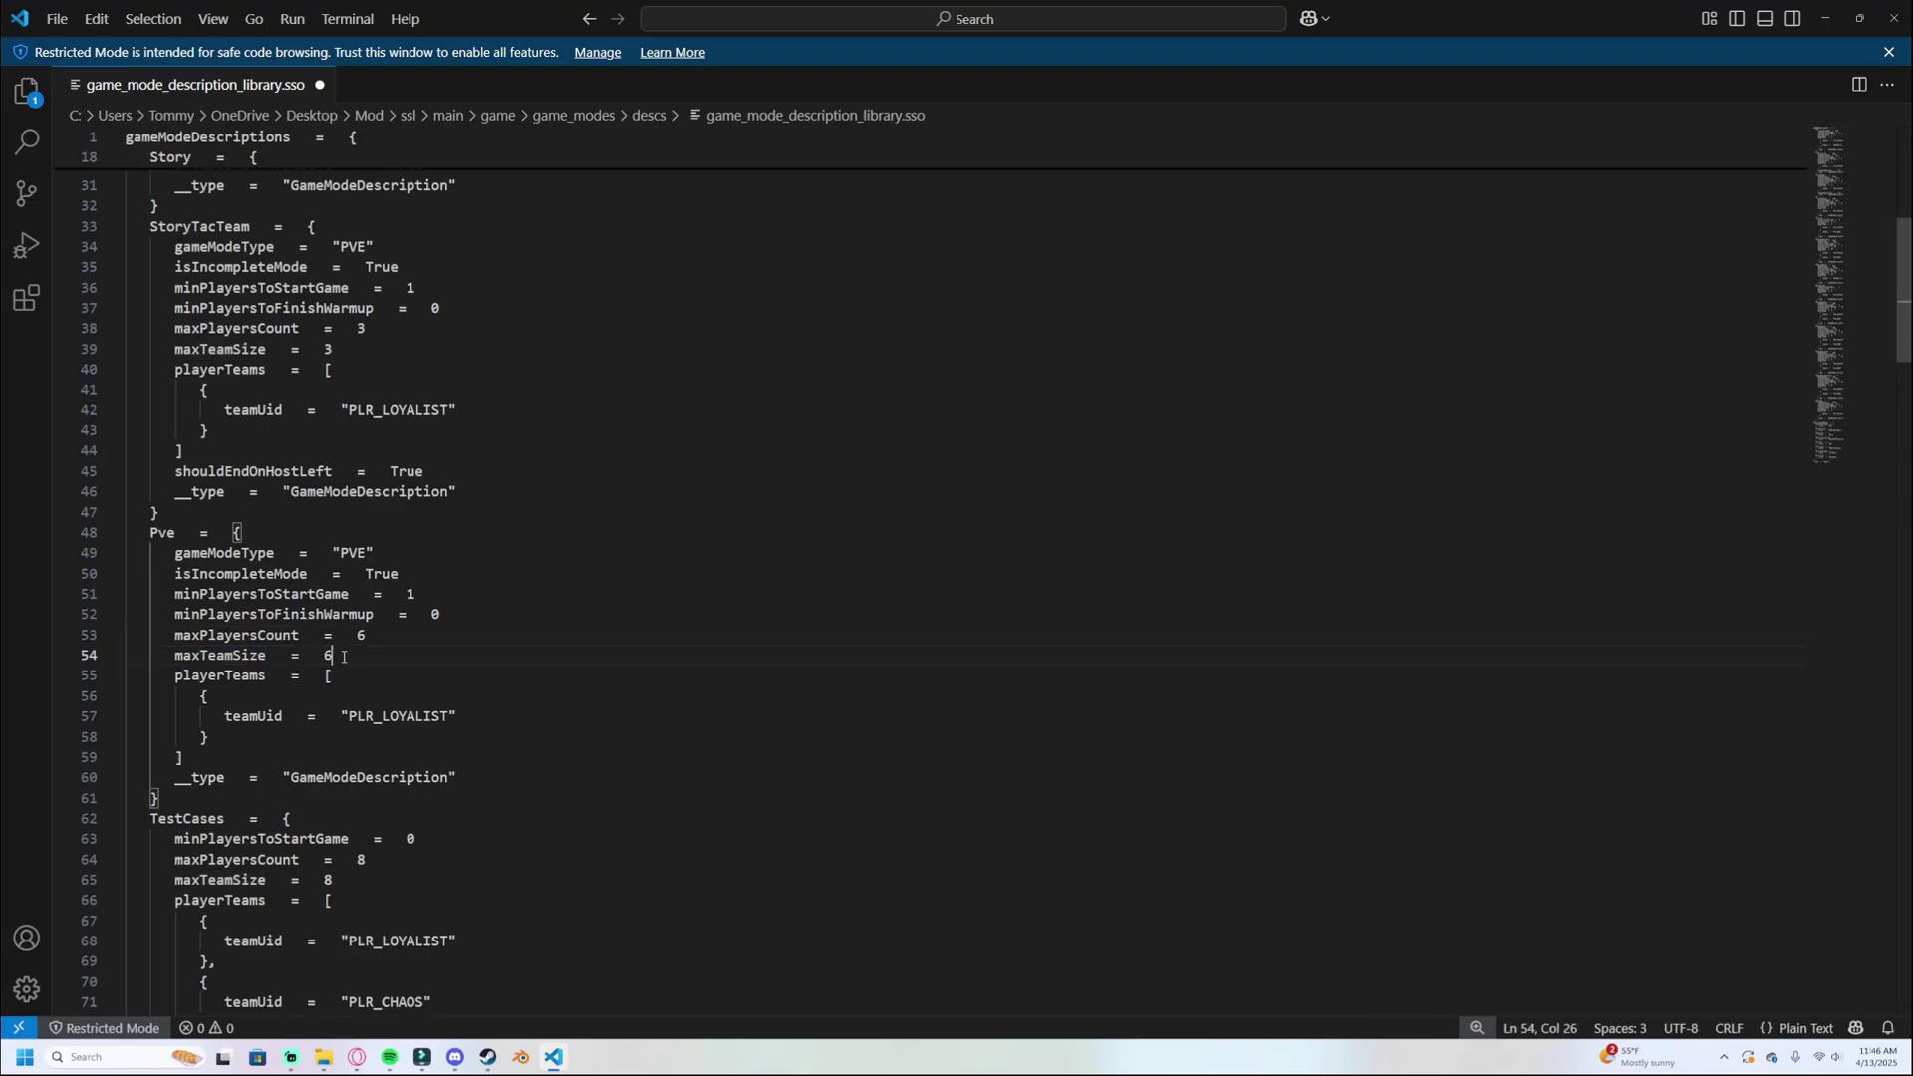
click(58, 19)
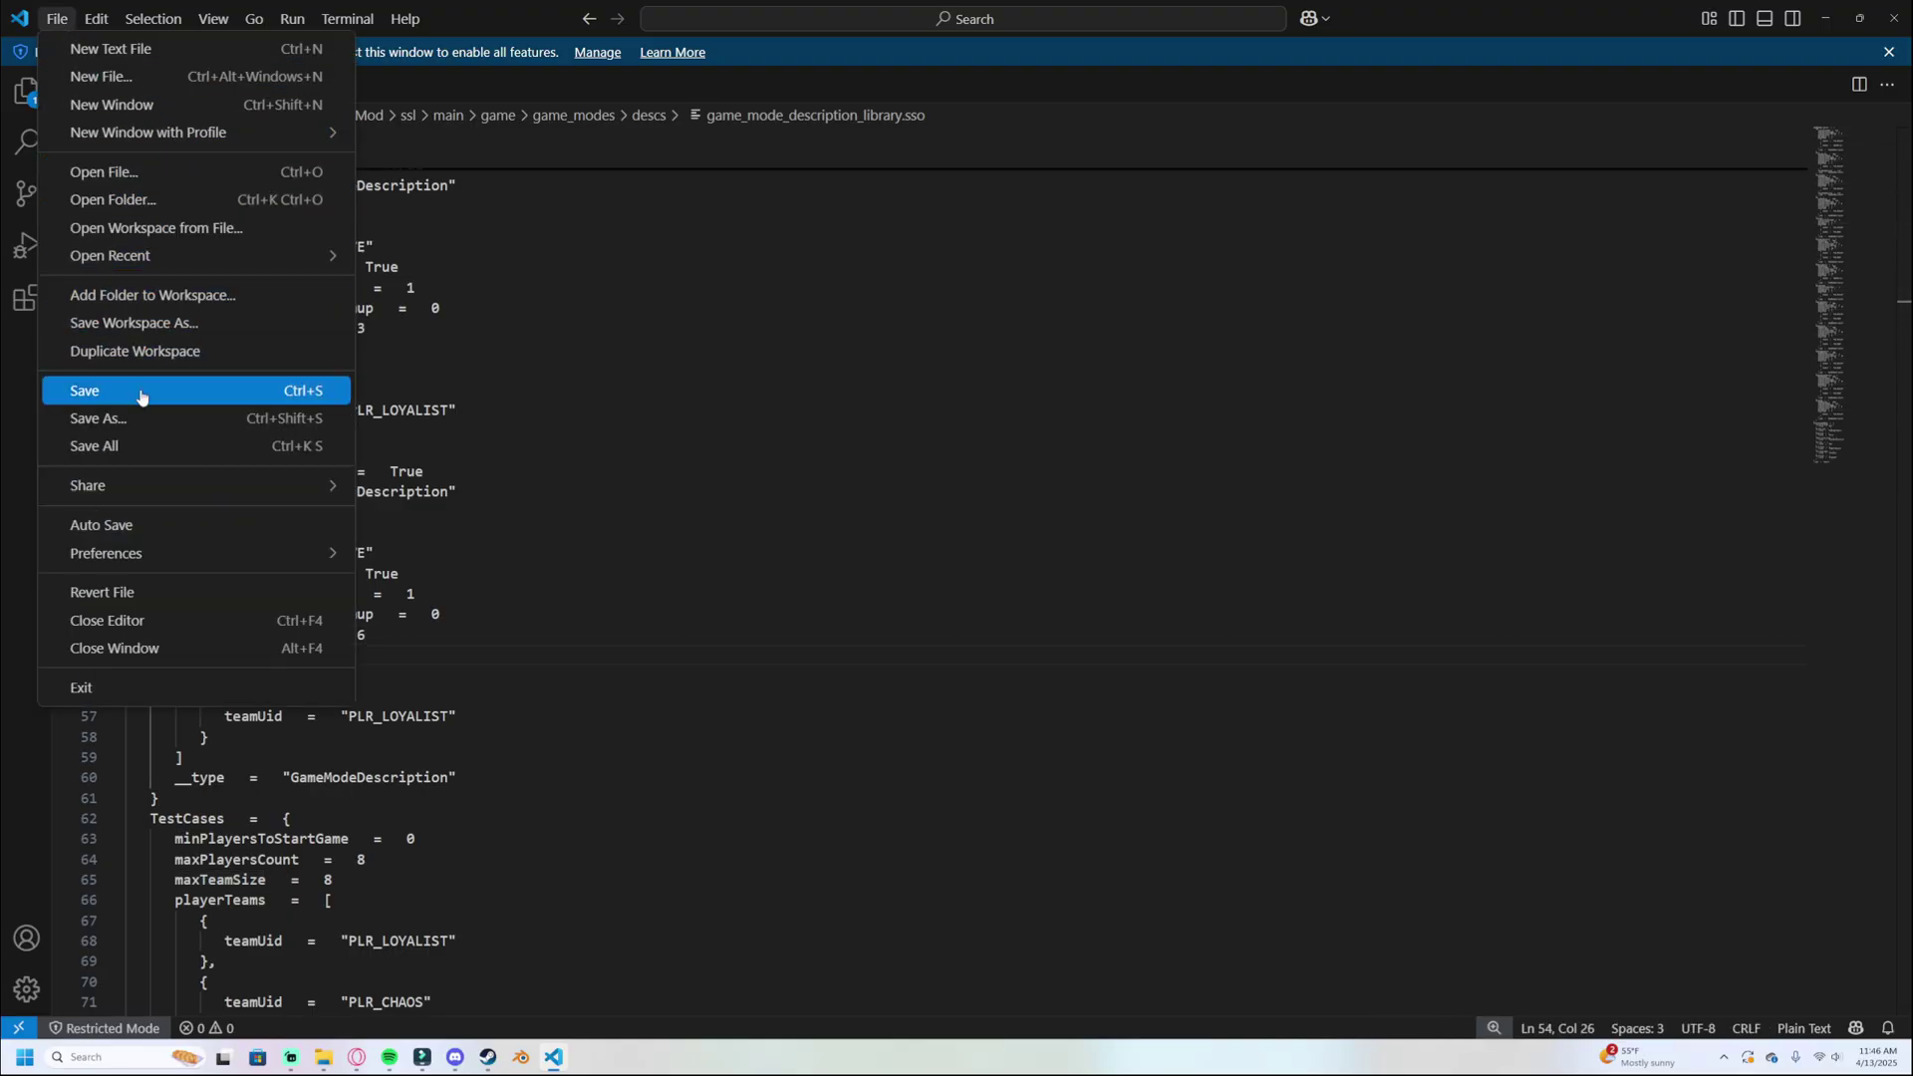
click(61, 392)
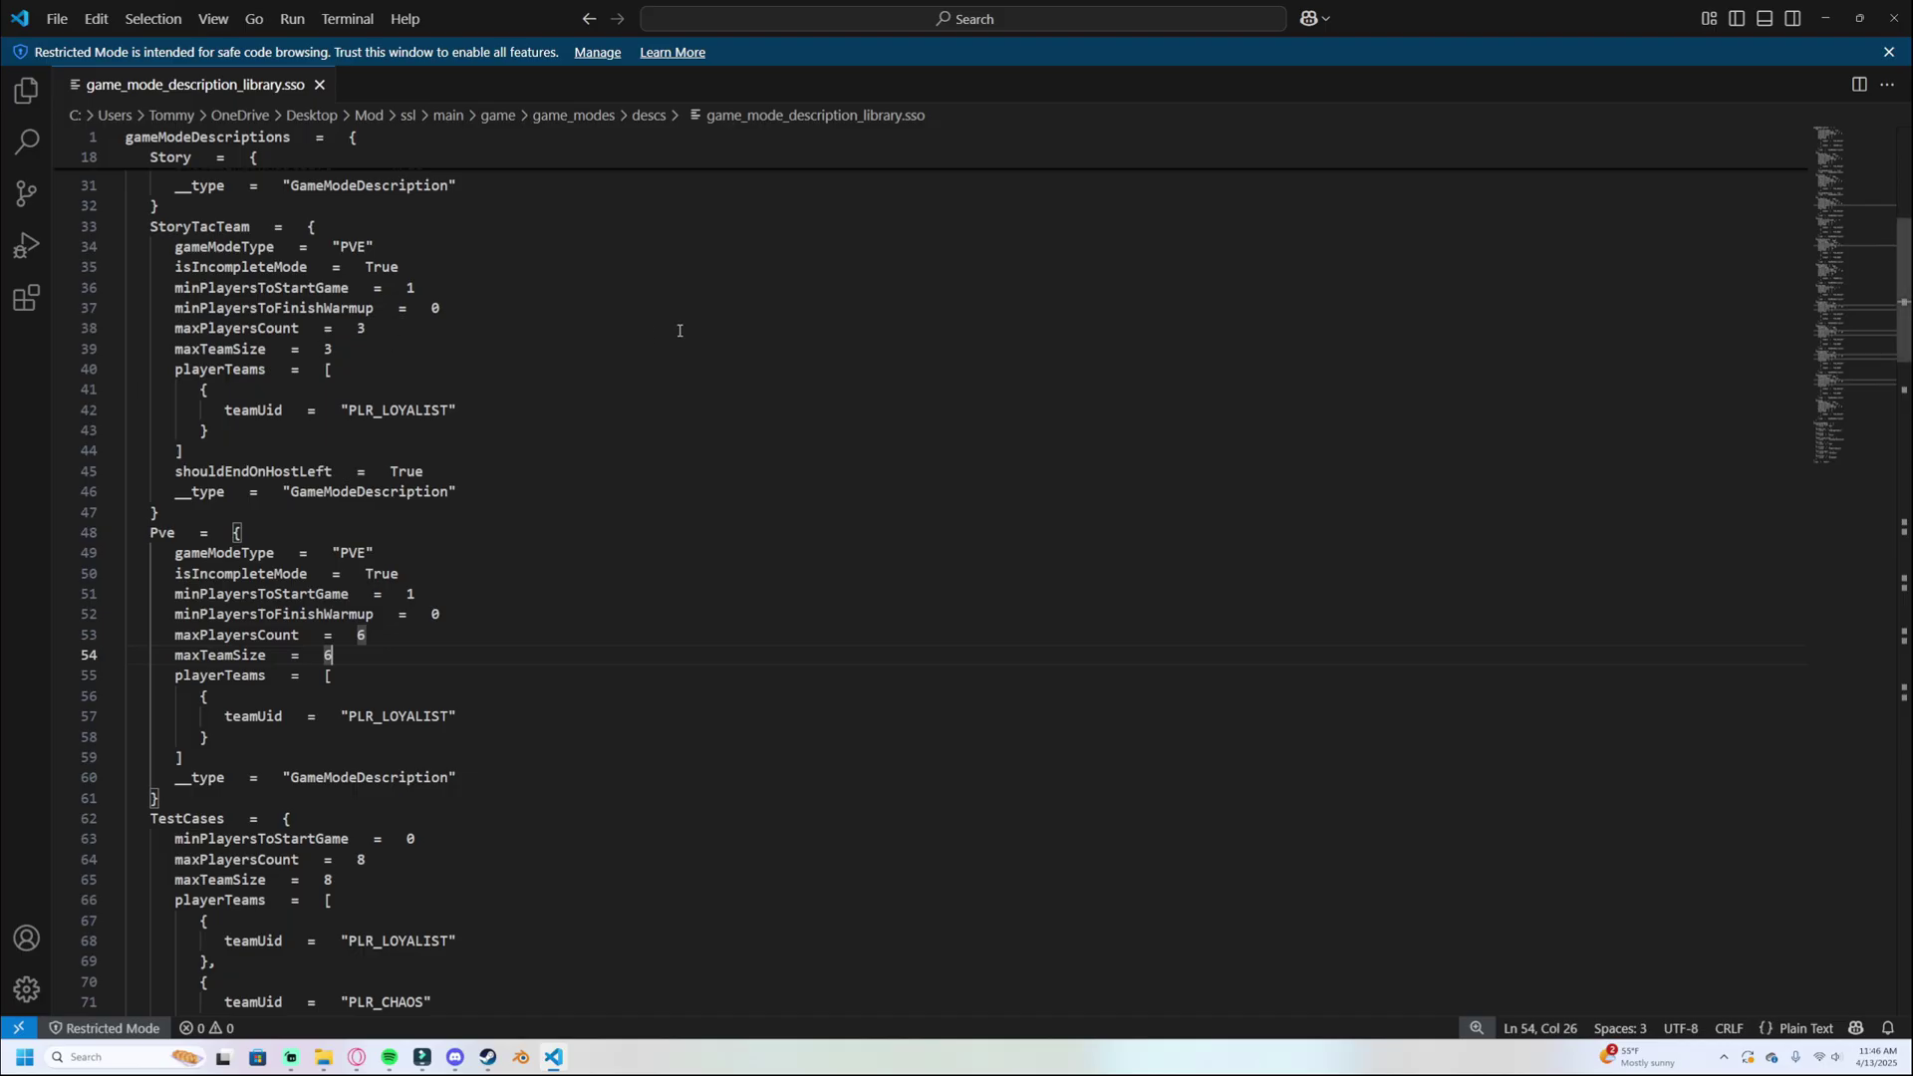
Close VS Code and reselect game_mode_description_library.sso in the descs folder.
click(1895, 20)
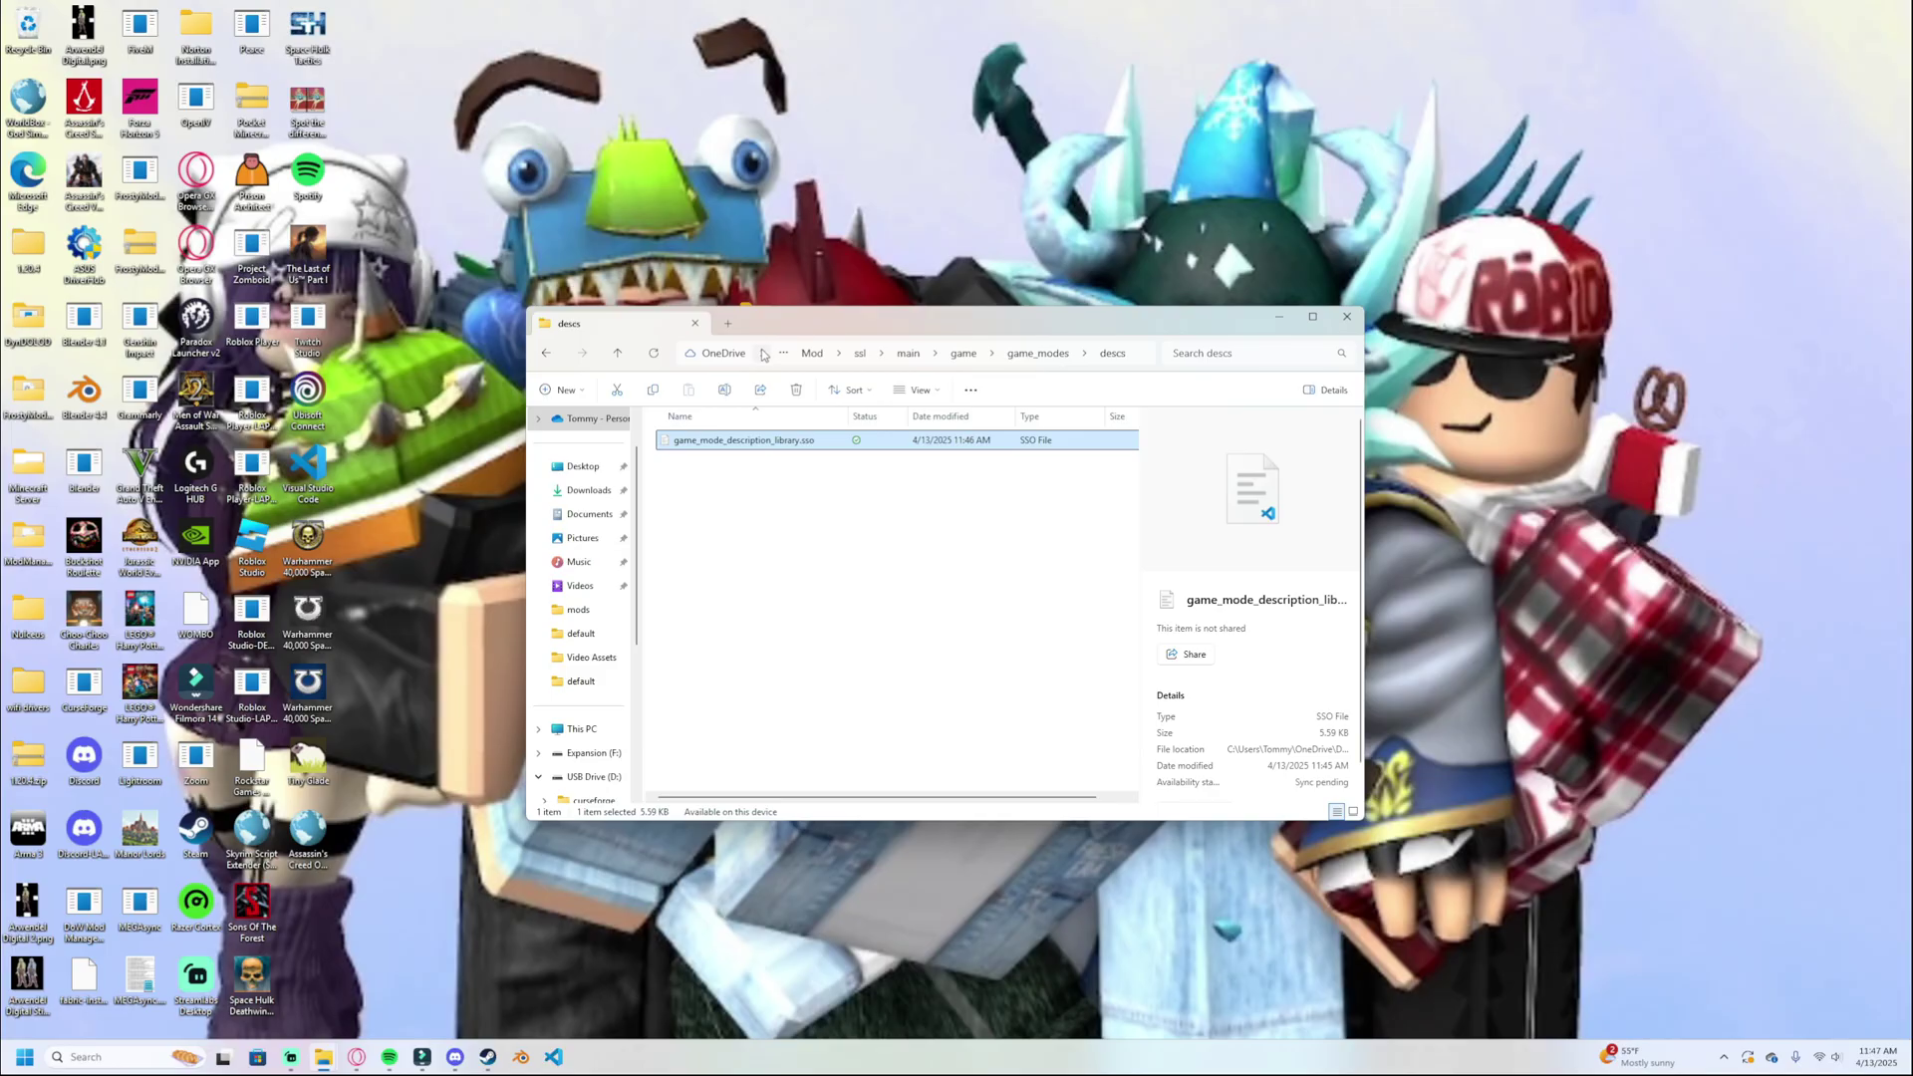
click(837, 530)
click(780, 446)
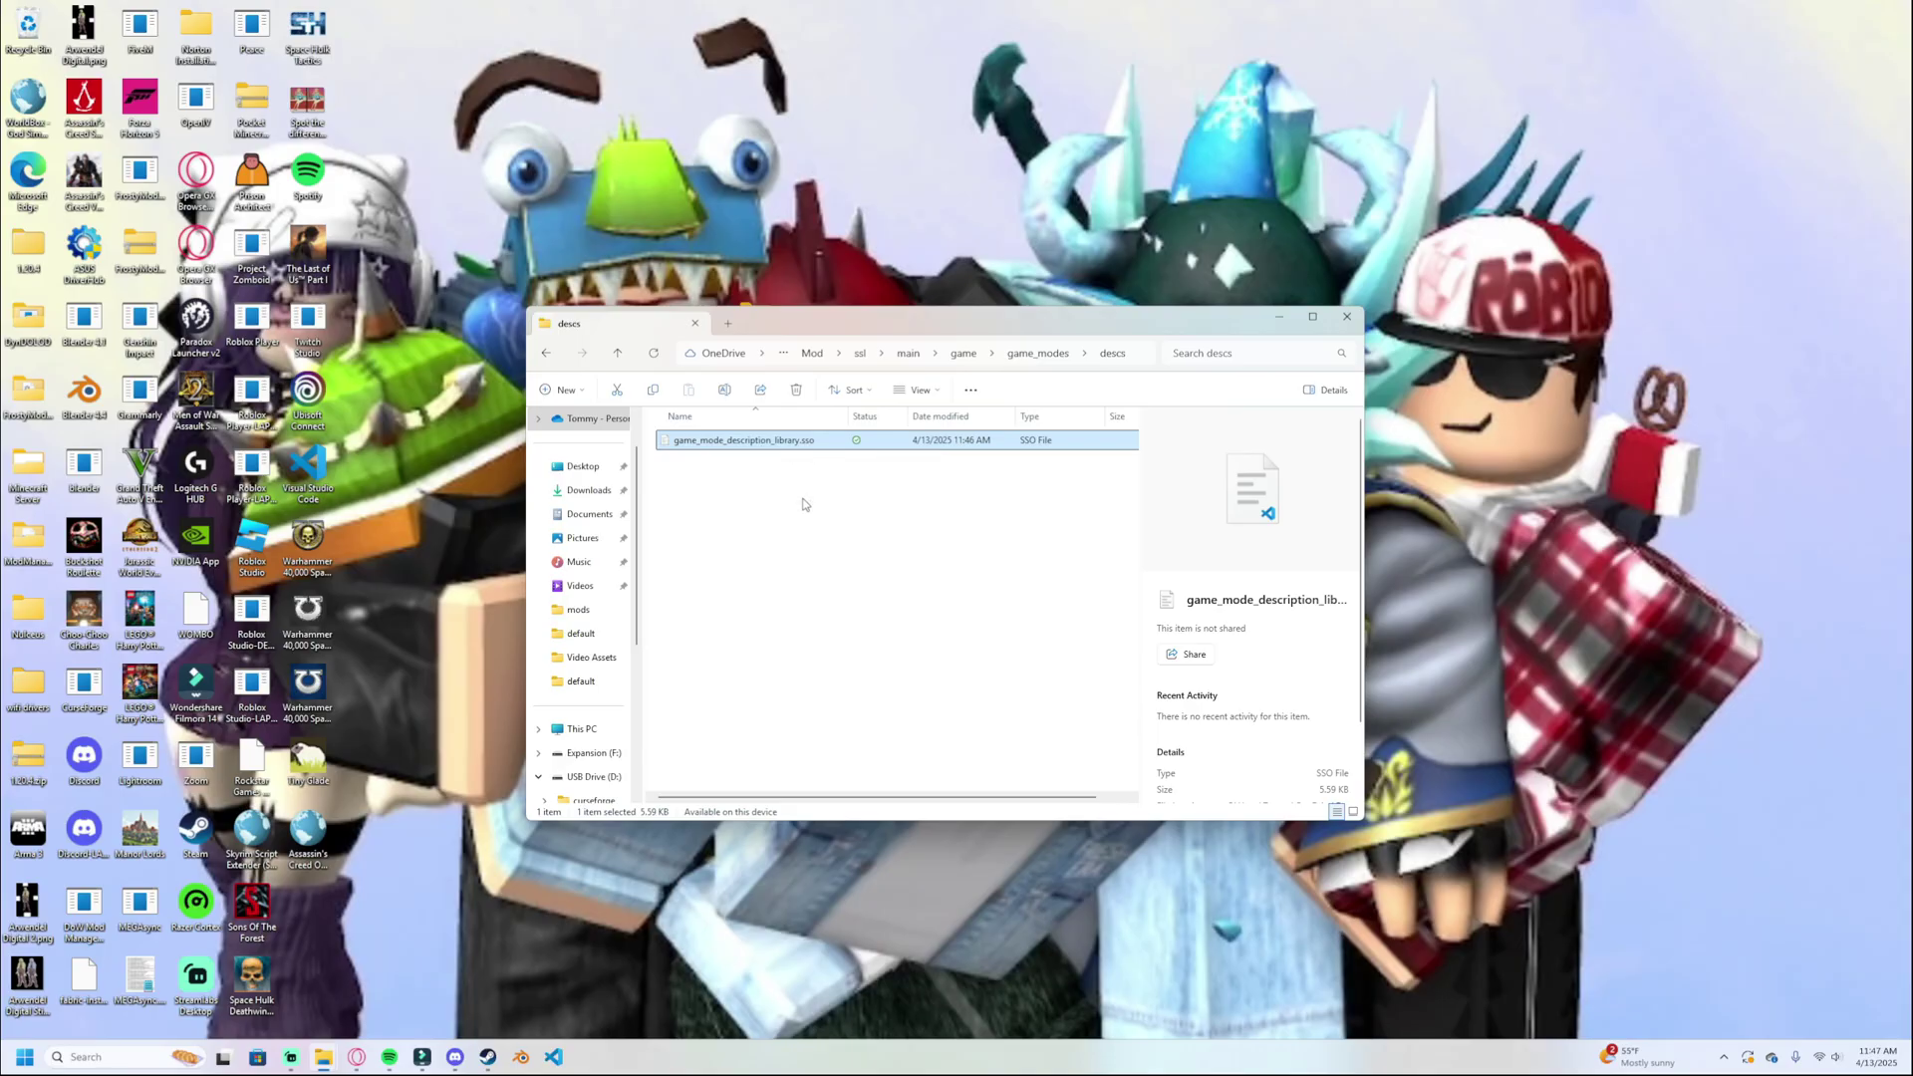
click(804, 501)
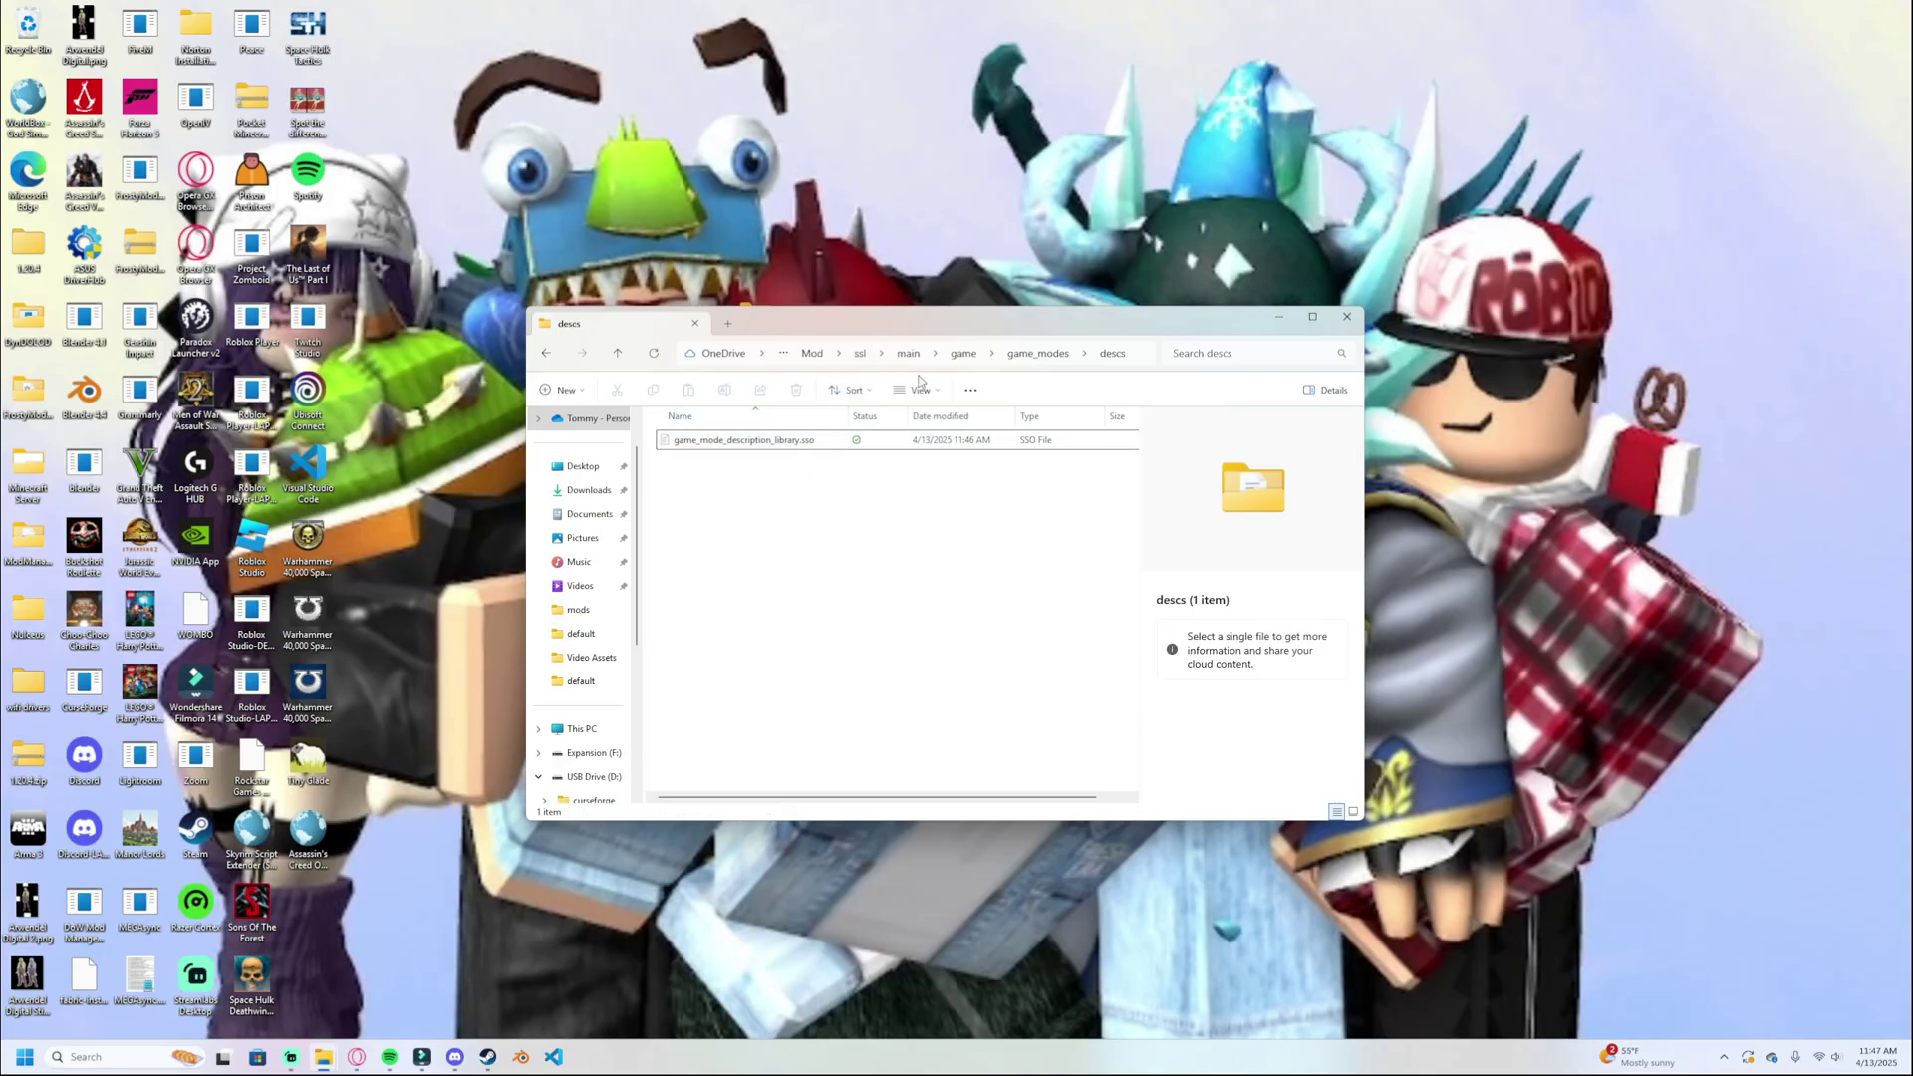
key(Down)
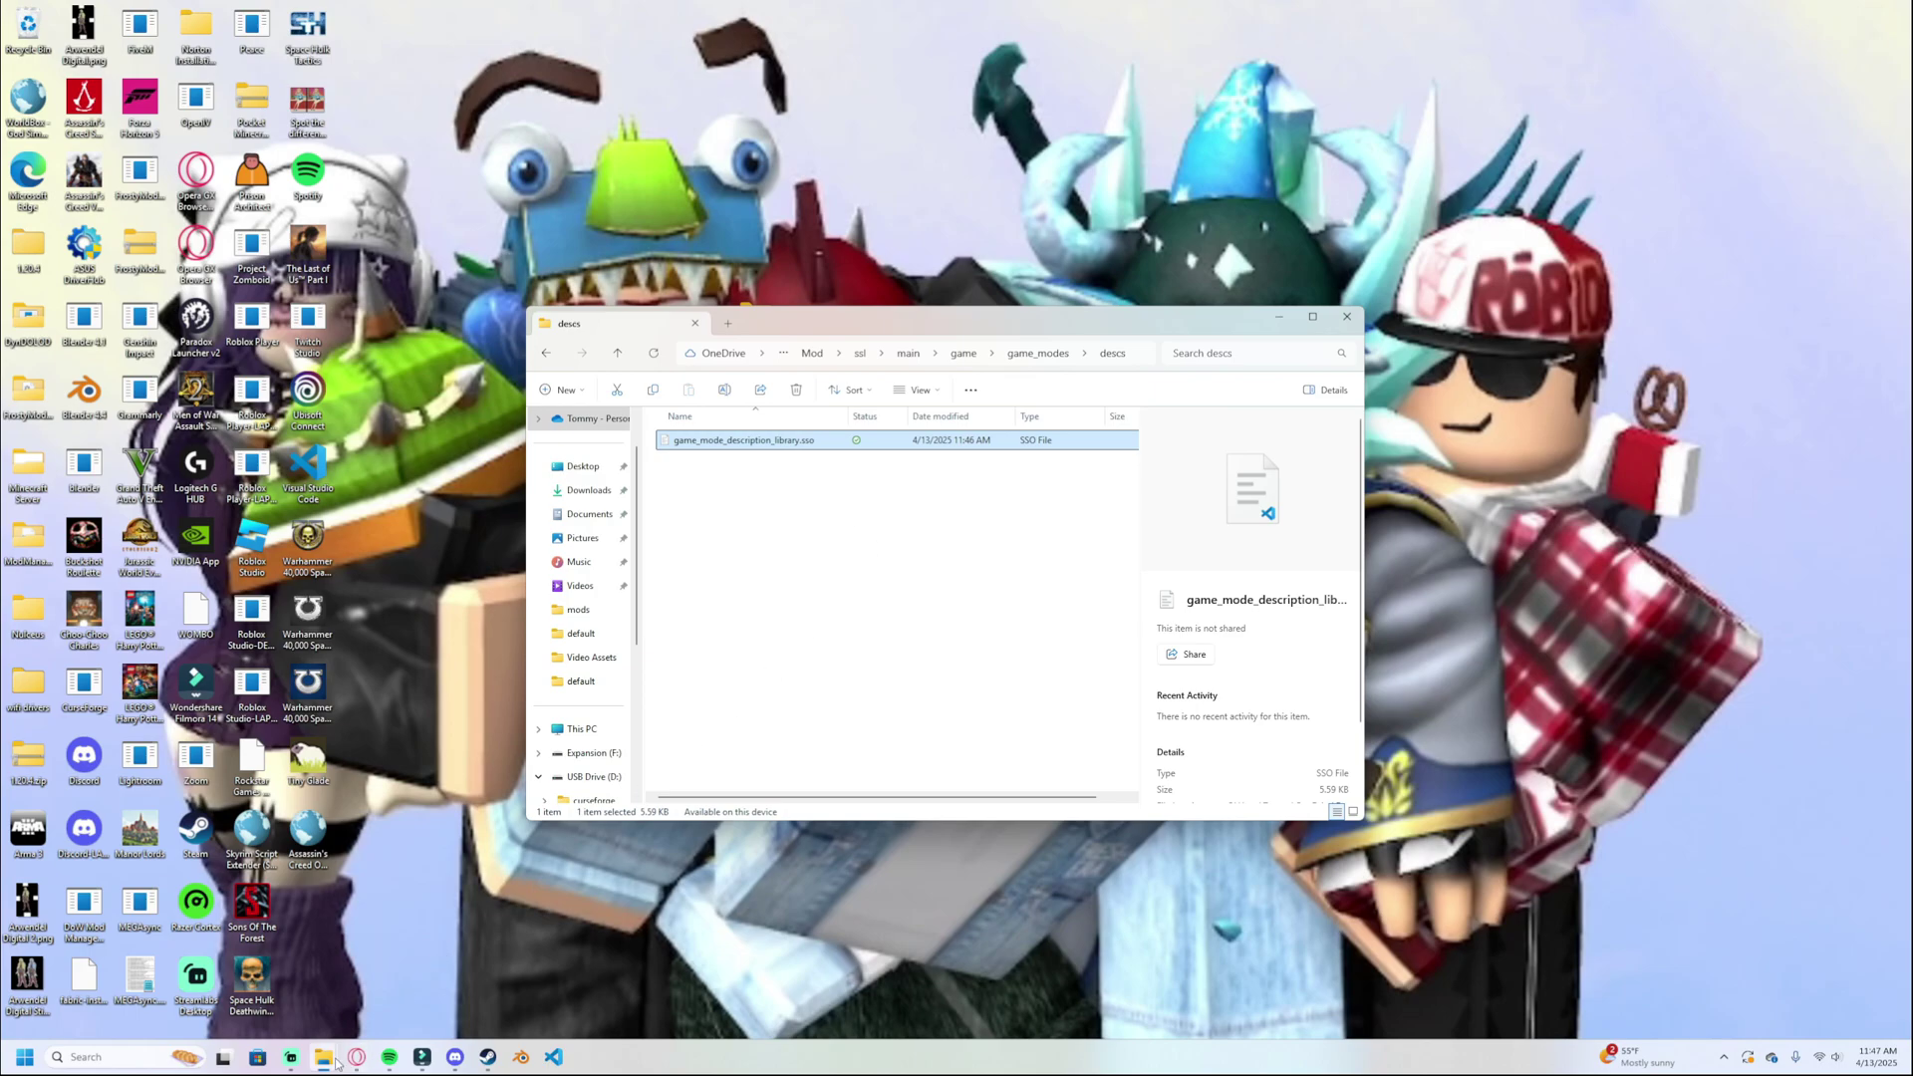
Switch to the game's paks Explorer window and go up to the Public Test Server folder.
mouse_move(327, 1054)
click(274, 975)
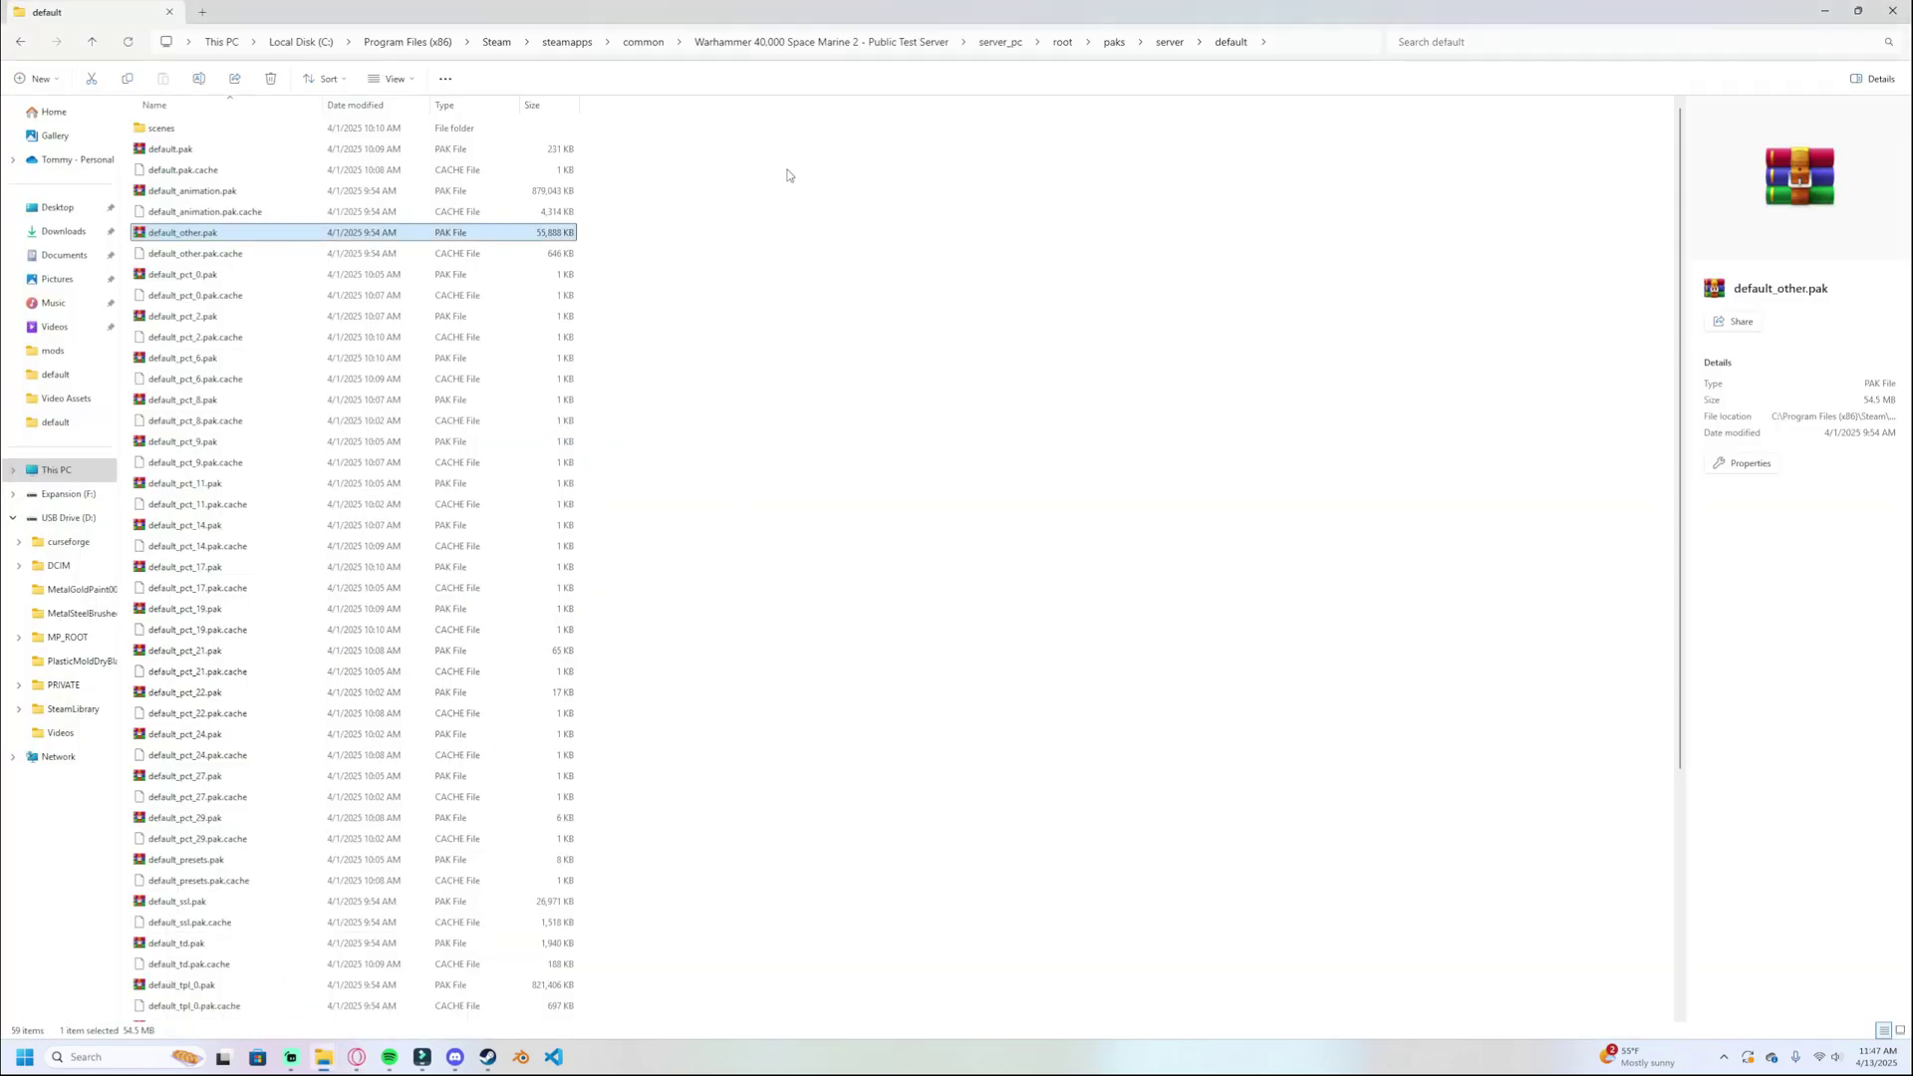
click(747, 44)
Browse client_pc\root\paks\client\default and open default_other.pak in WinRAR.
double_click(205, 130)
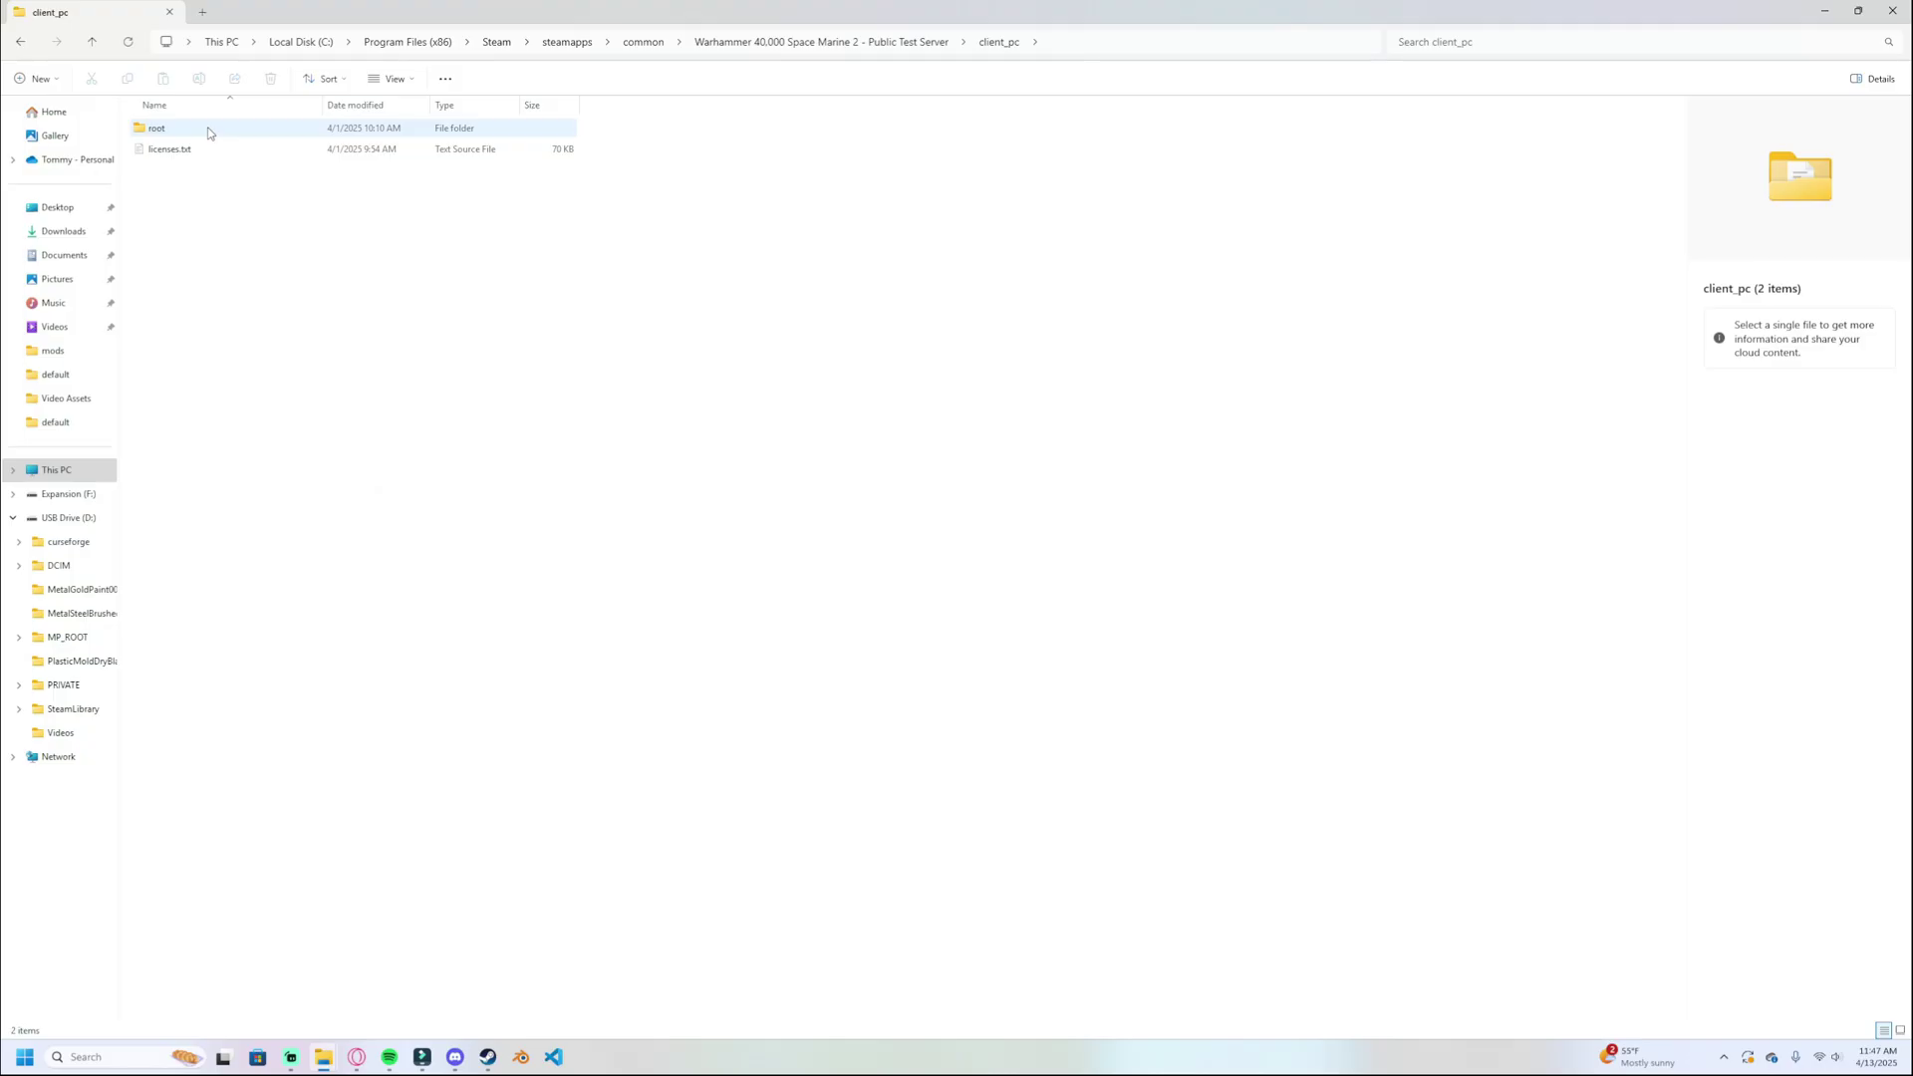
double_click(207, 131)
double_click(205, 209)
double_click(201, 132)
double_click(201, 134)
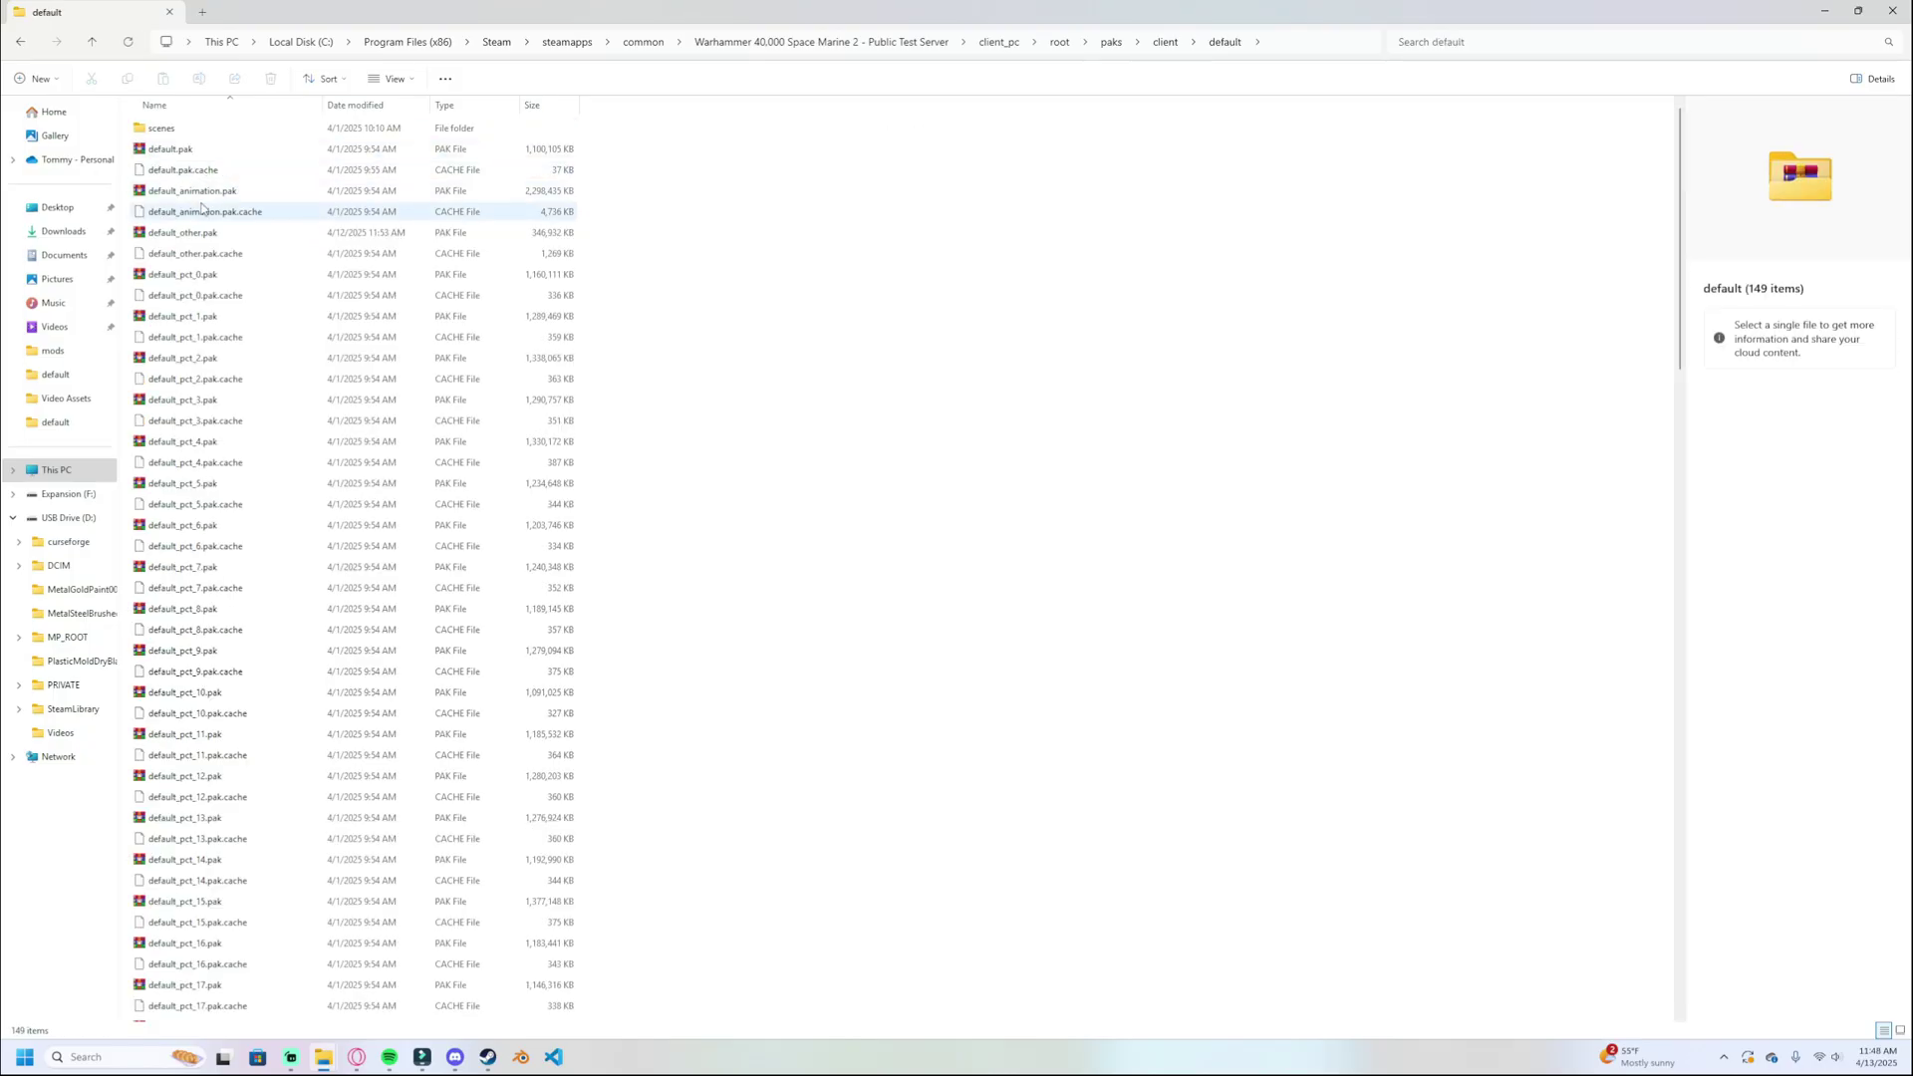
double_click(202, 235)
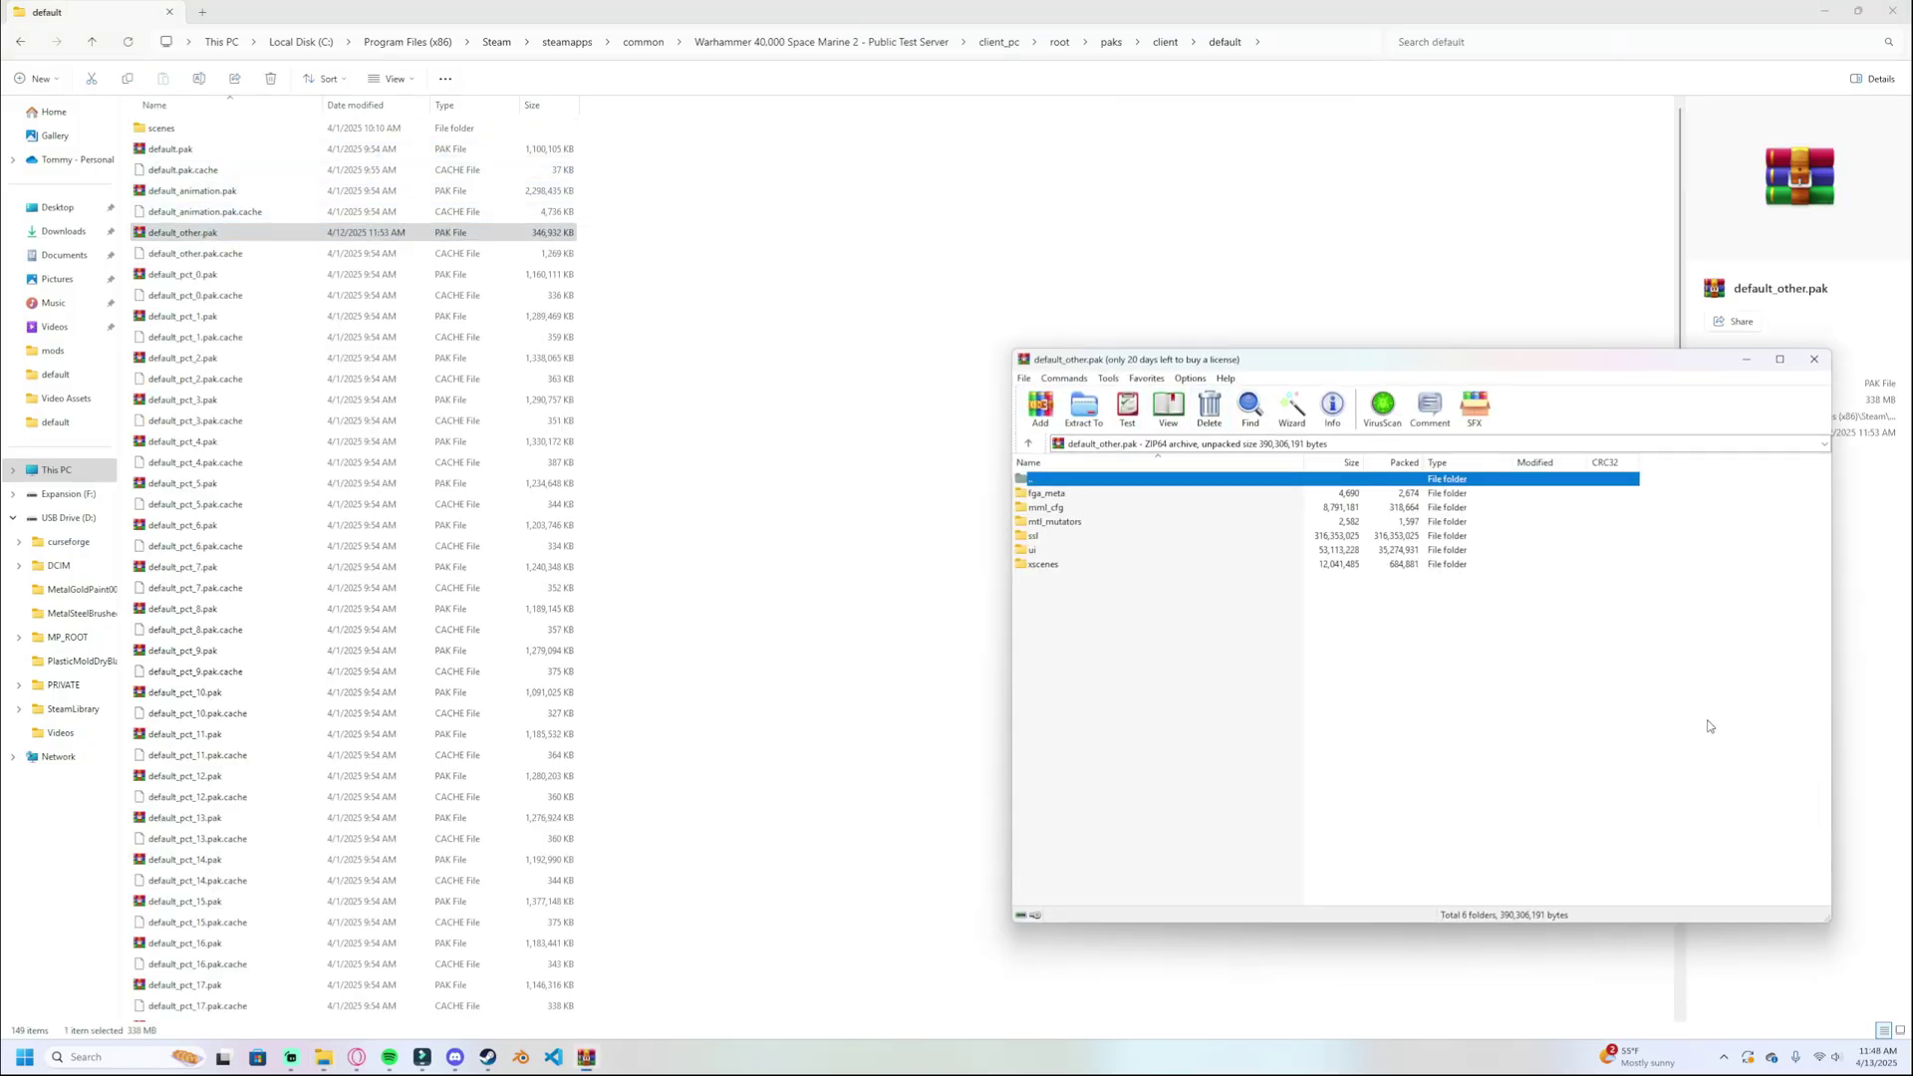
Inside the archive, open the ssl folder and bring up actions for photo_mode_camera_controller.sso.
double_click(1077, 523)
double_click(1085, 488)
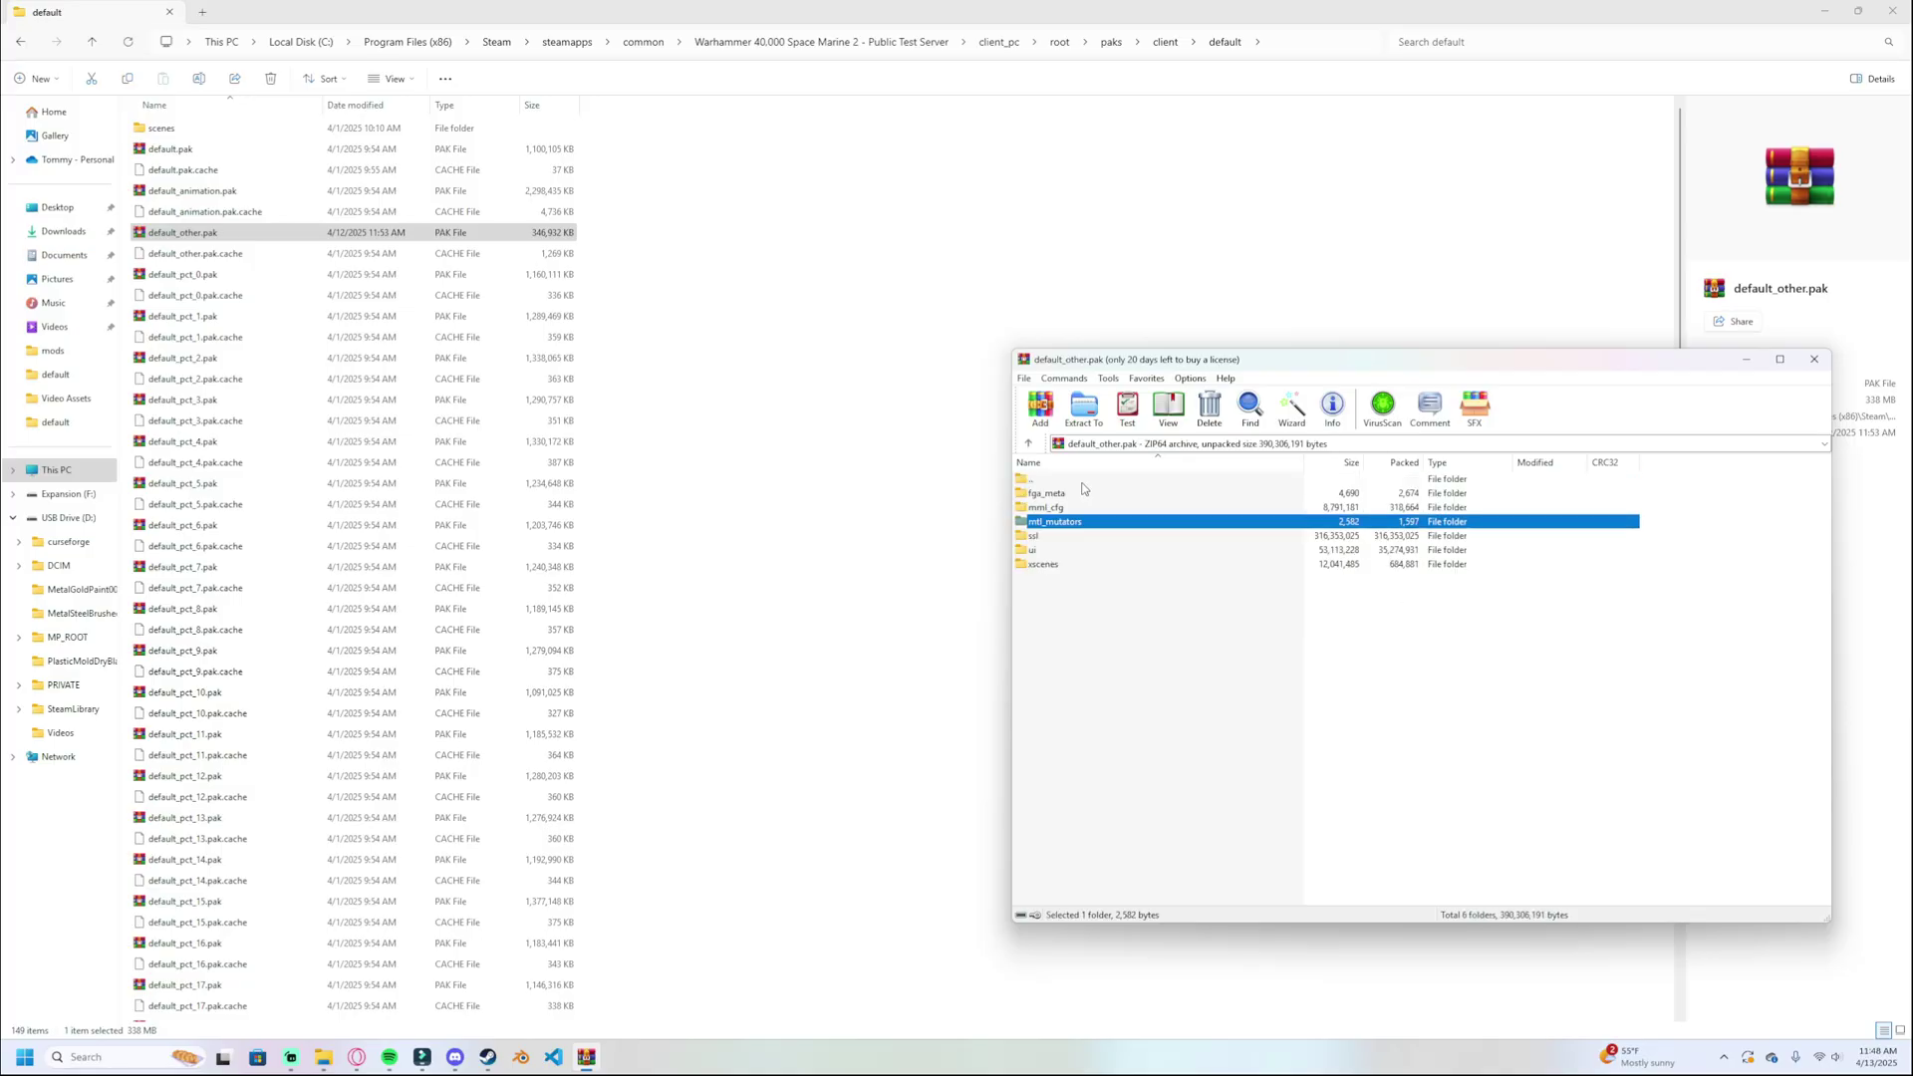
double_click(1064, 538)
scroll(1064, 540, down, 15)
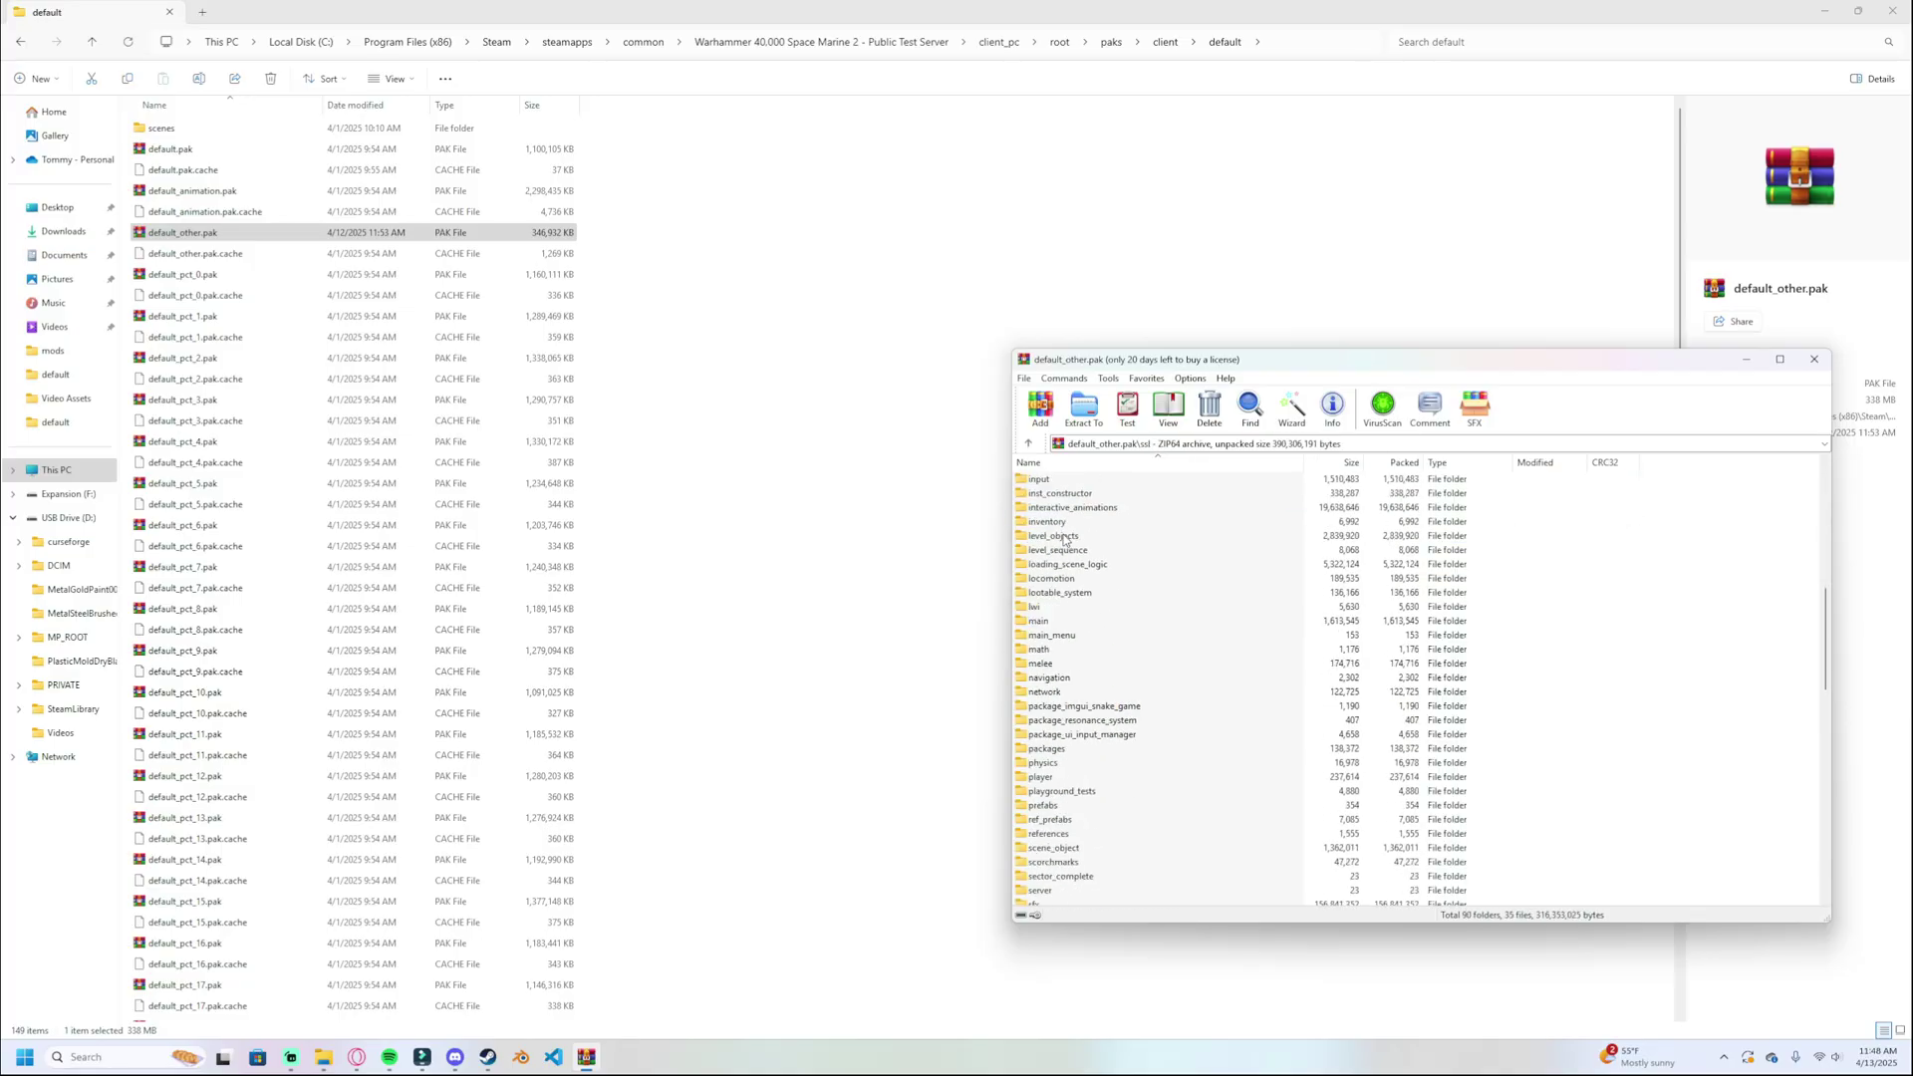
scroll(1064, 540, down, 12)
scroll(1064, 540, up, 1)
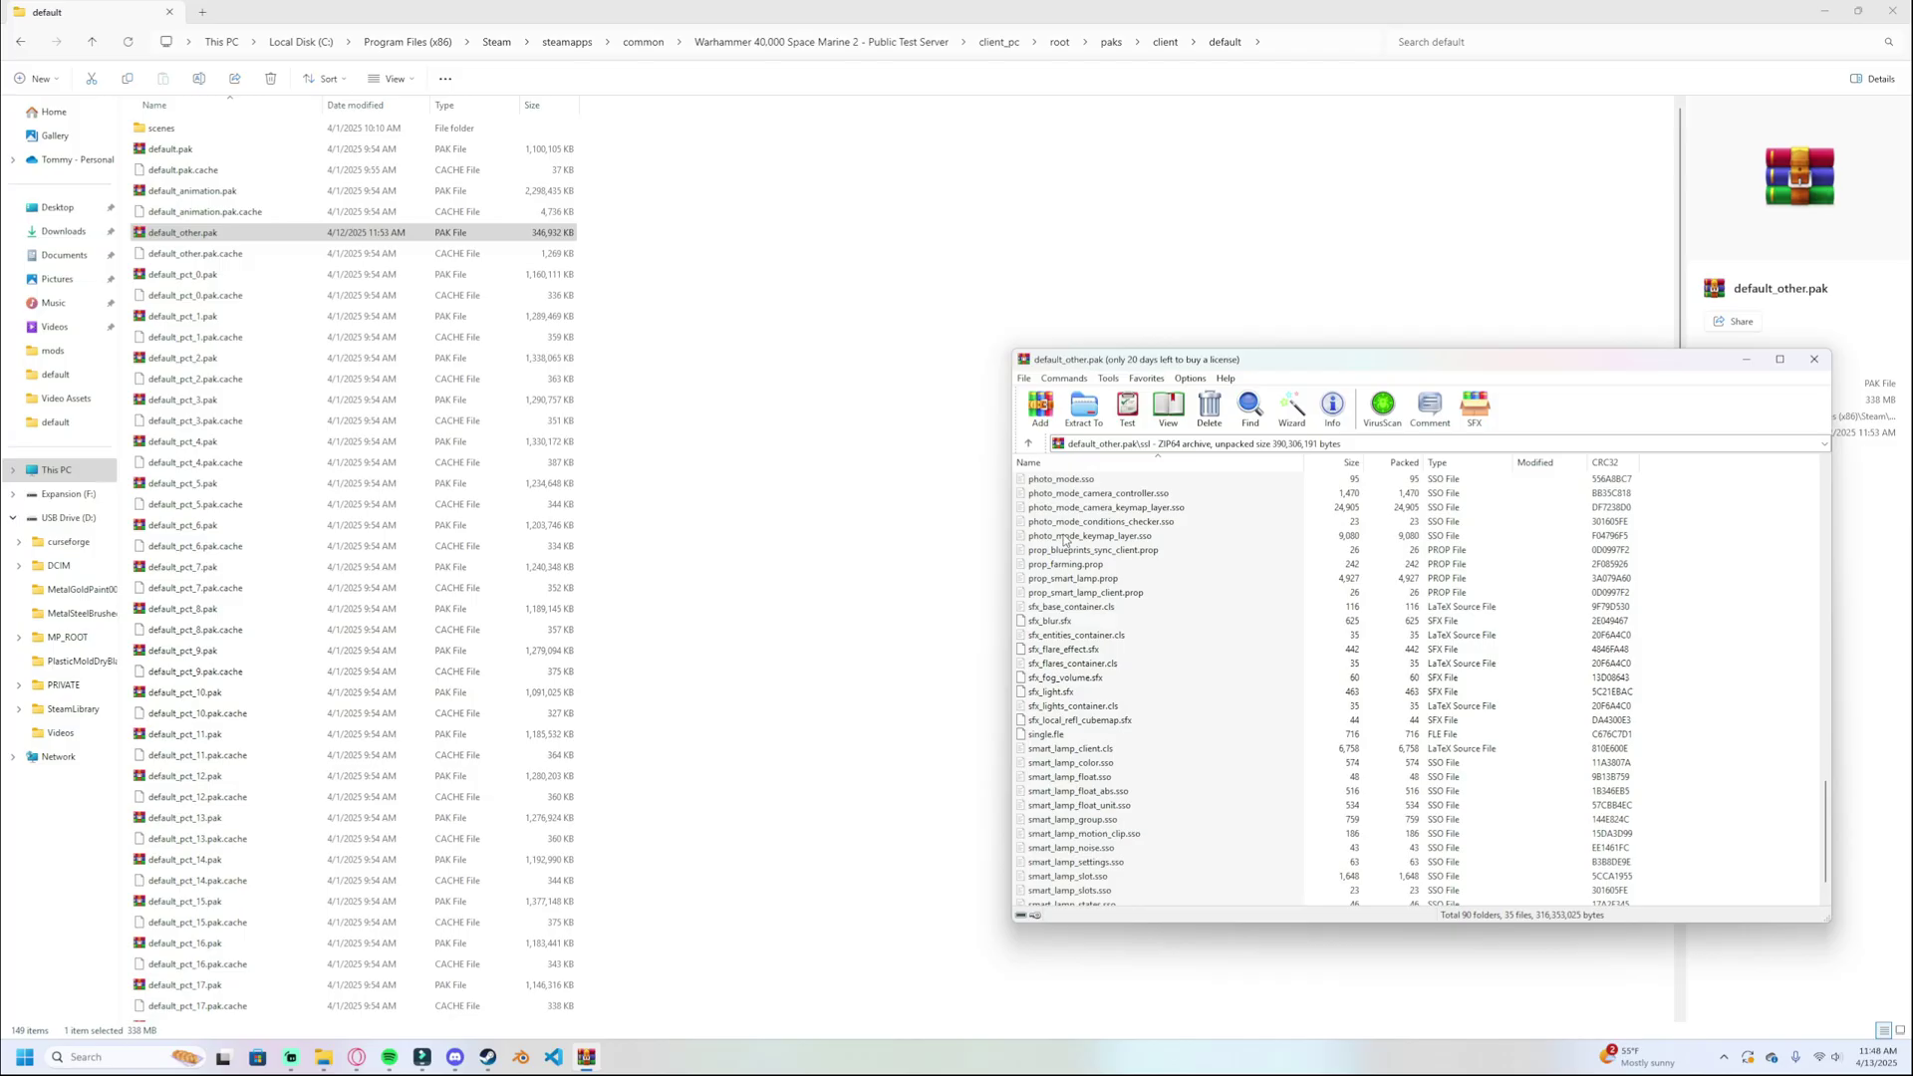
click(1100, 495)
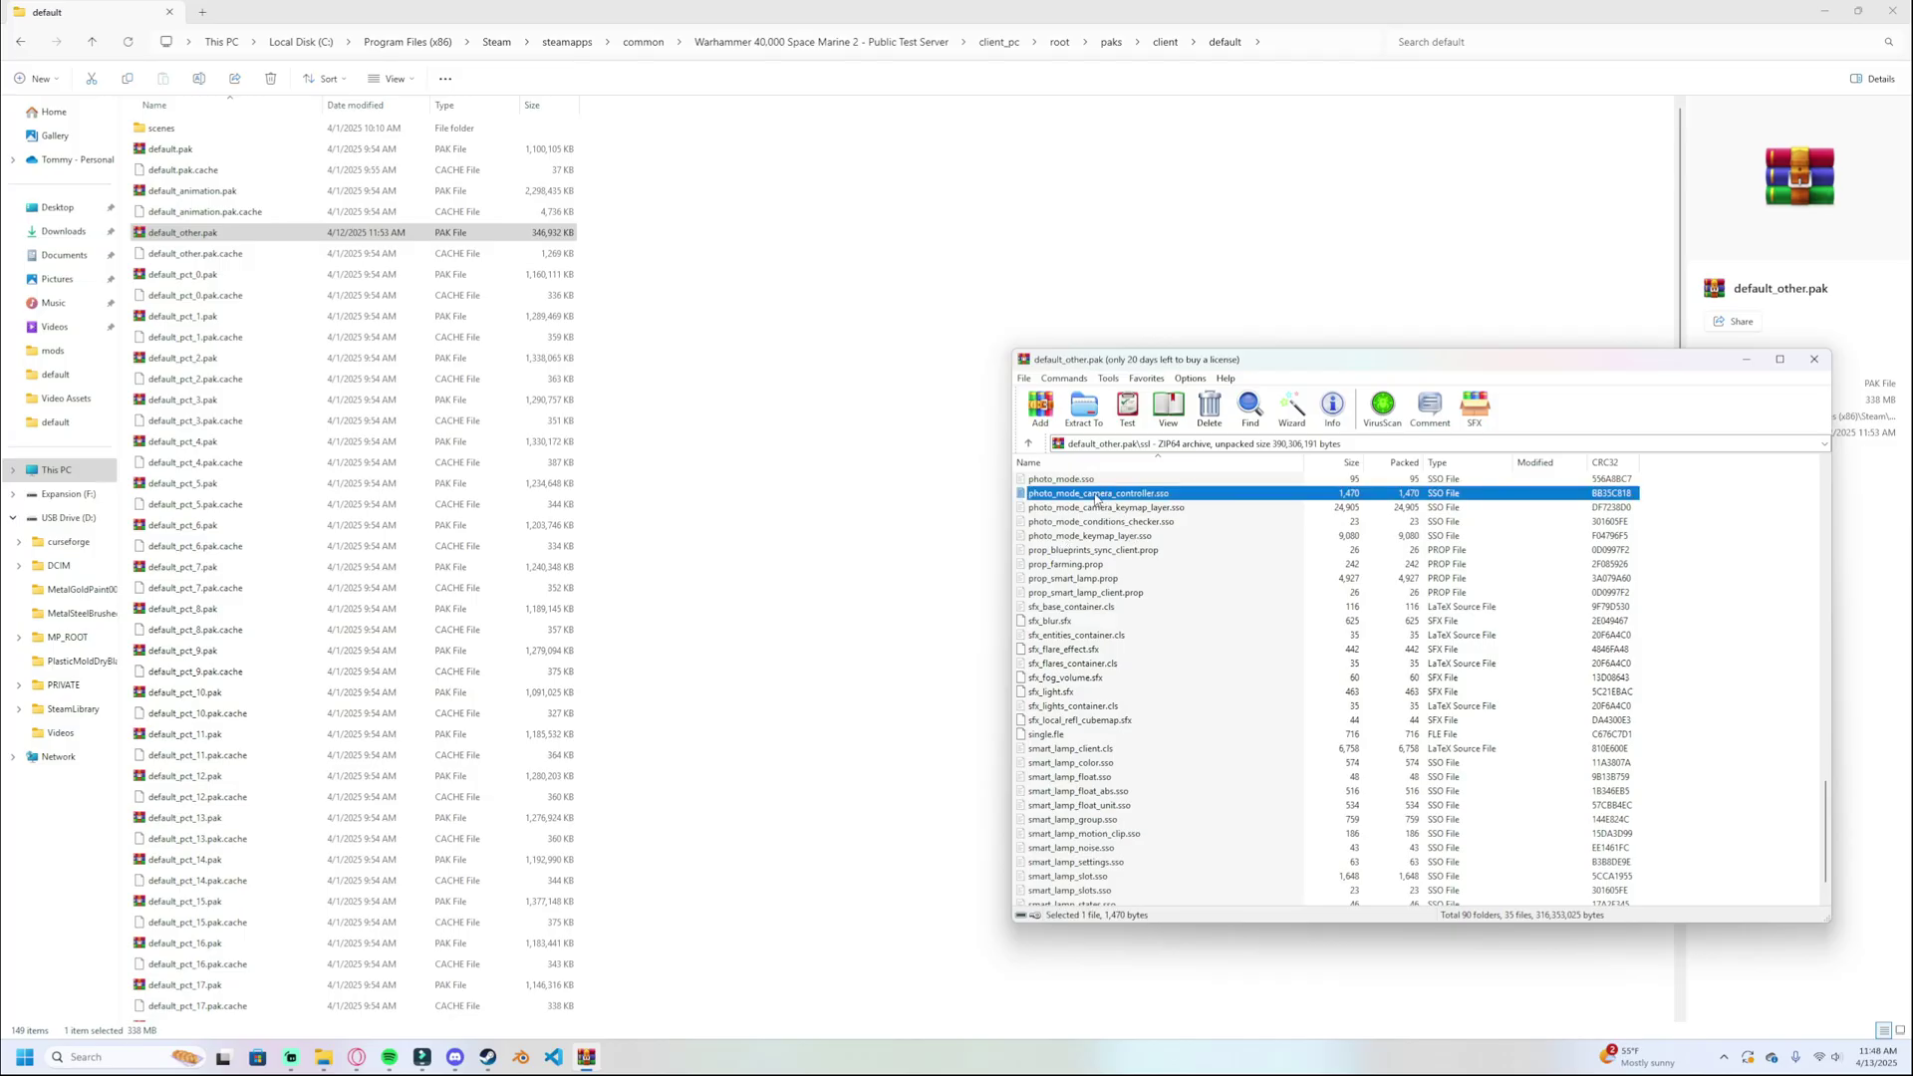
scroll(1145, 510, up, 1)
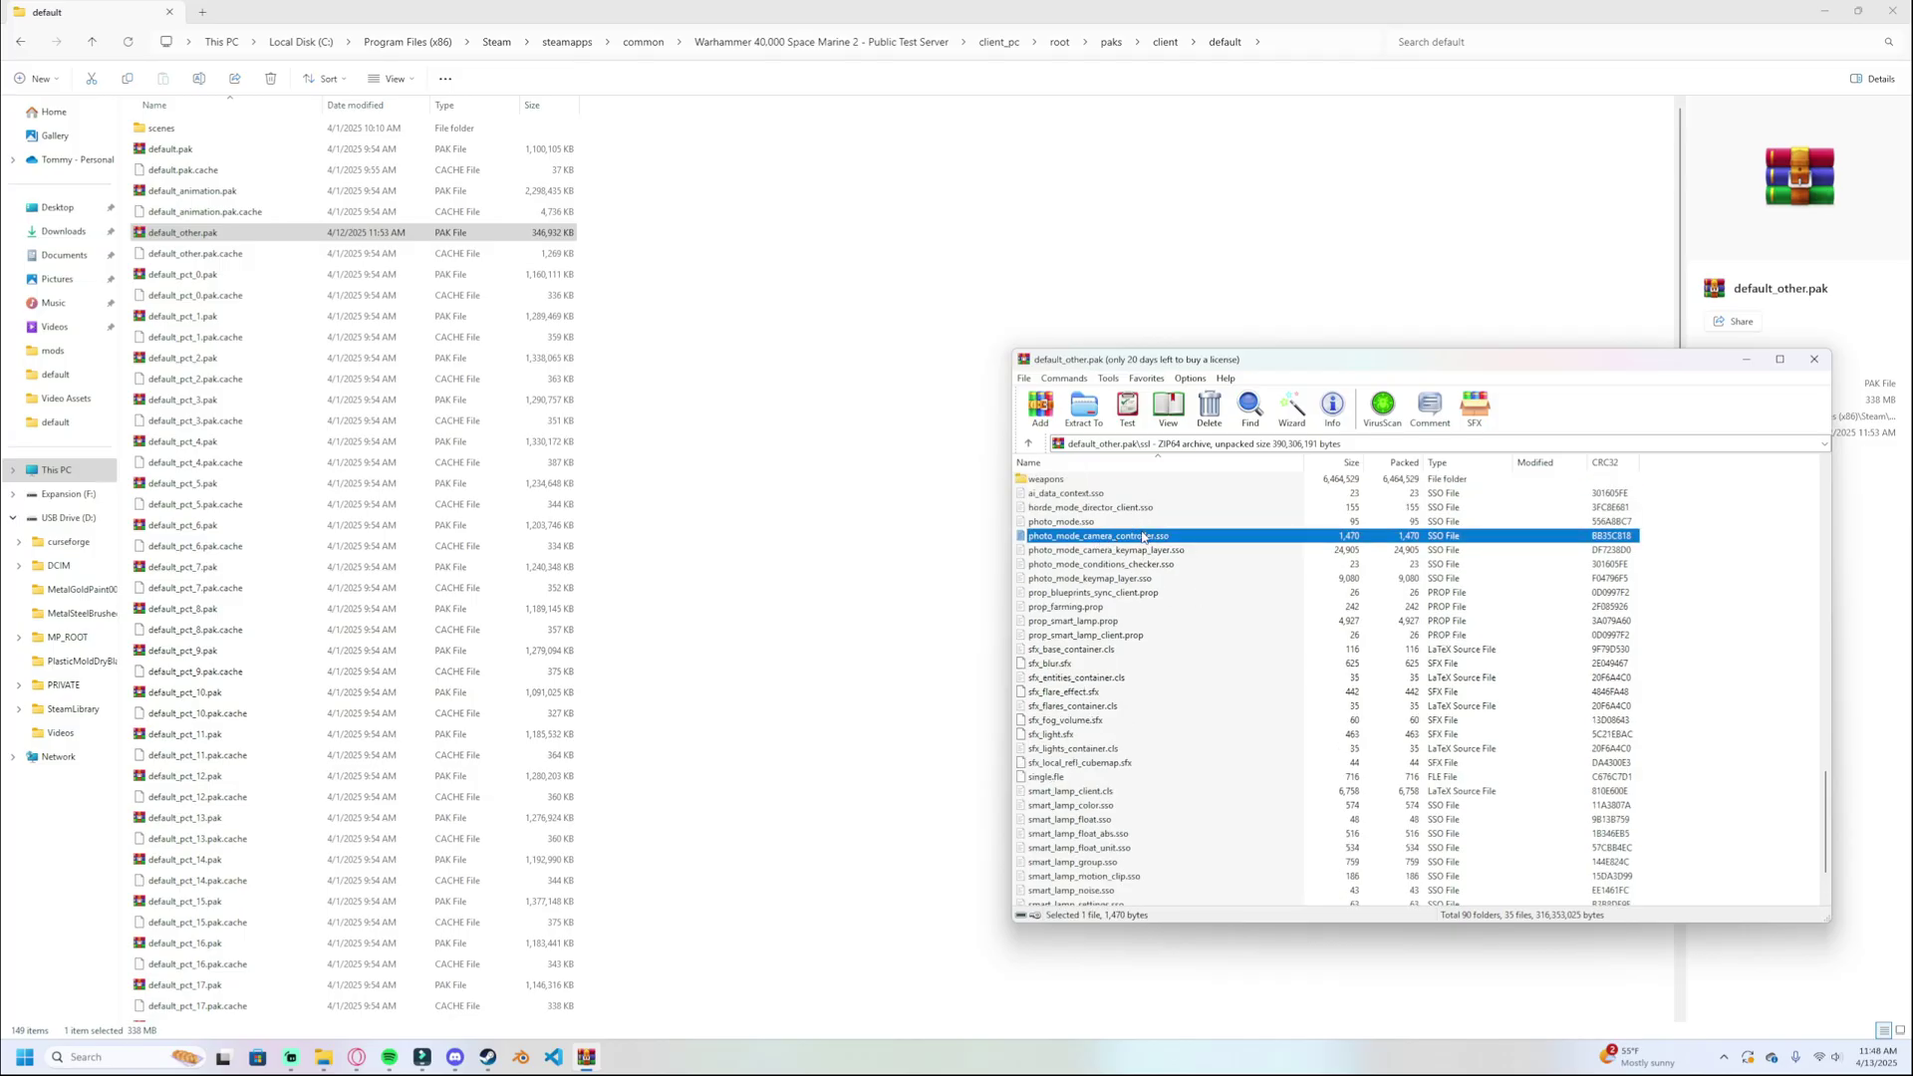
right_click(1141, 536)
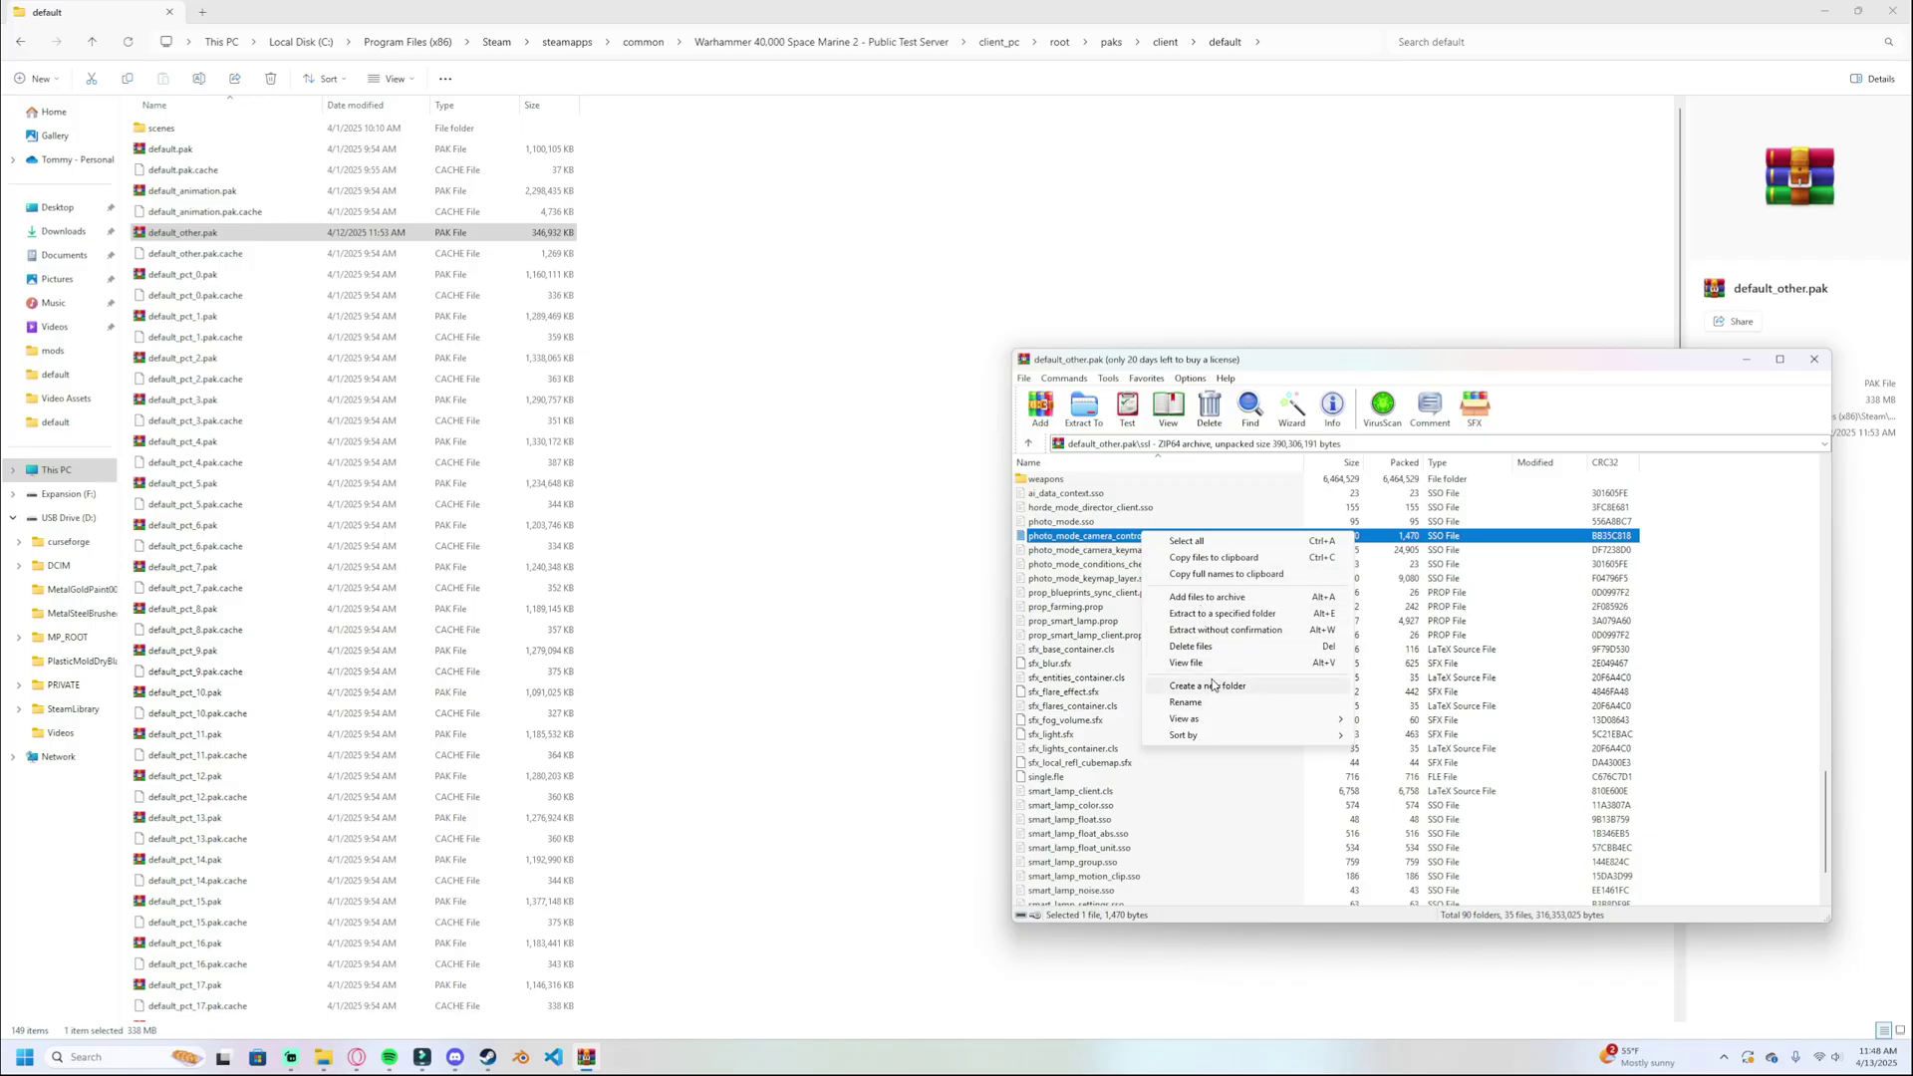
Copy photo_mode_camera_controller.sso from the archive and paste it into Mod\ssl beside main.
click(1217, 558)
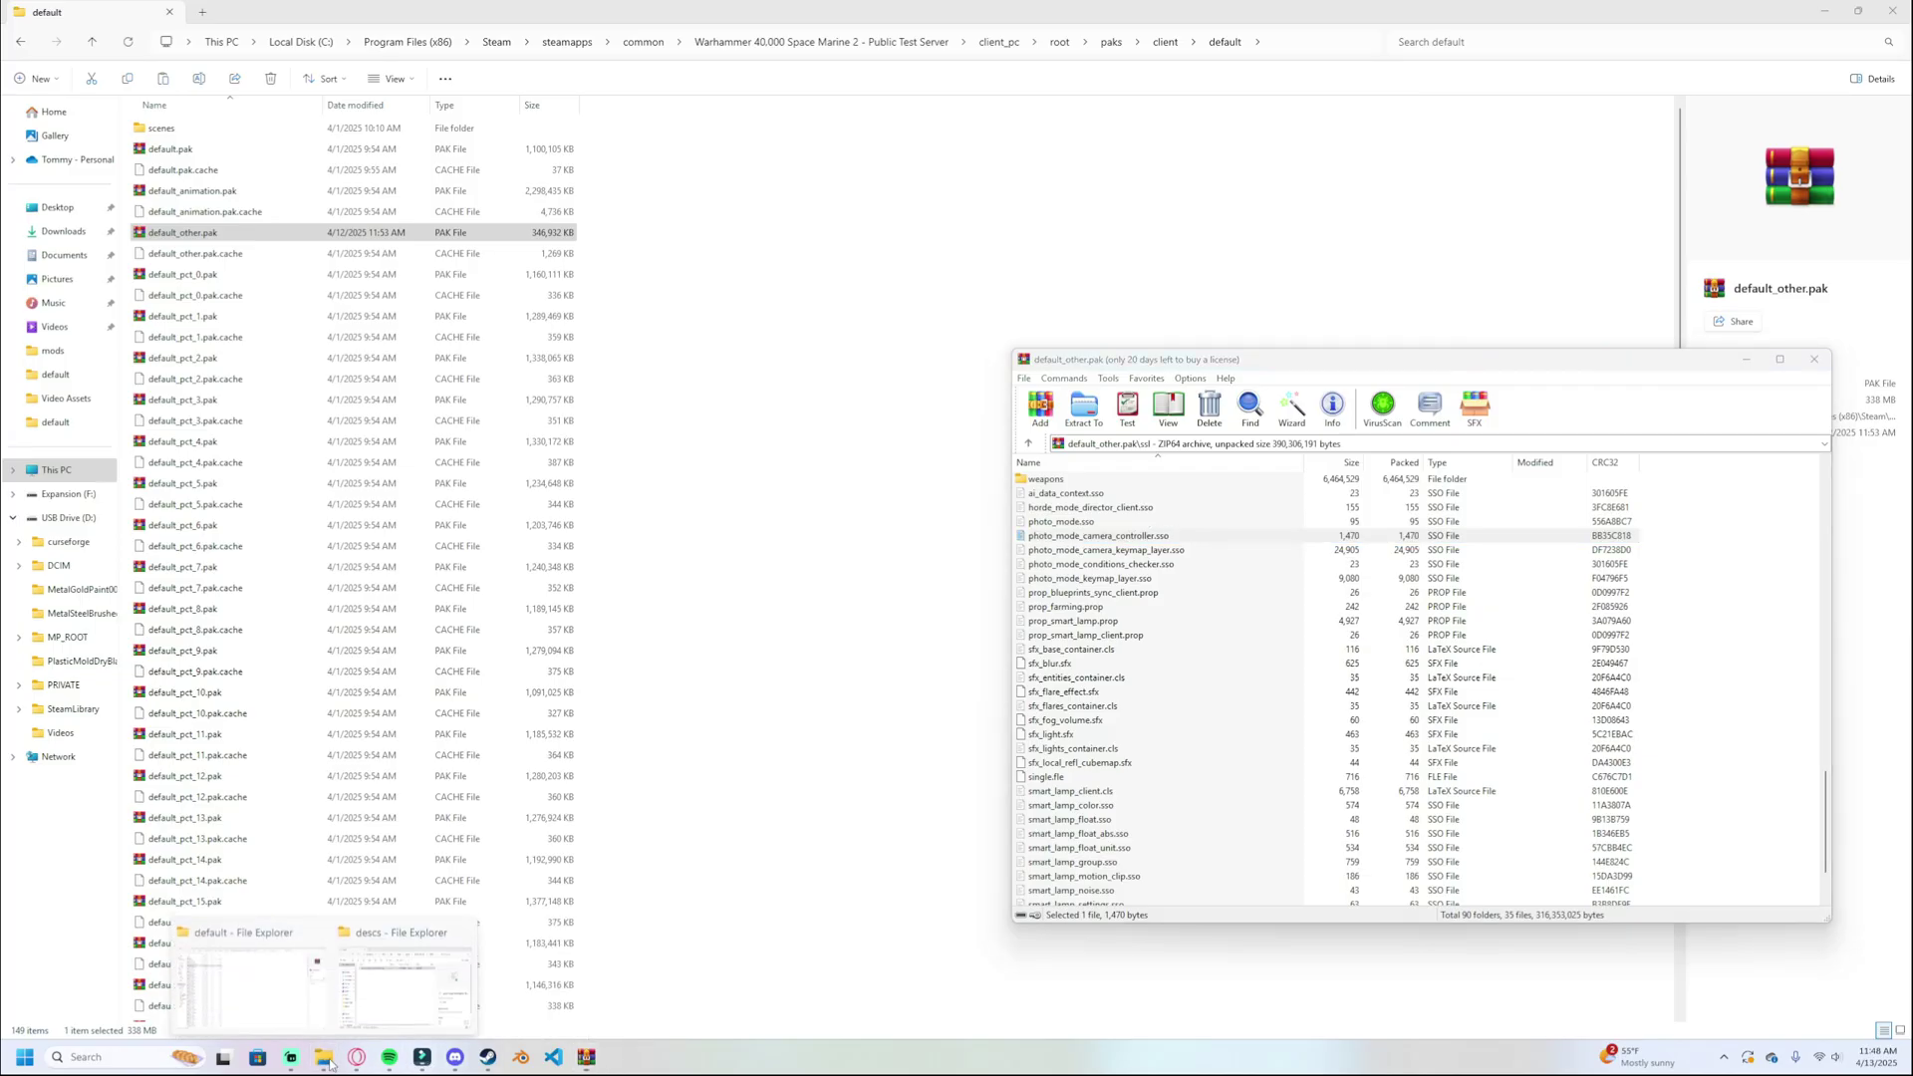
mouse_move(308, 984)
click(404, 981)
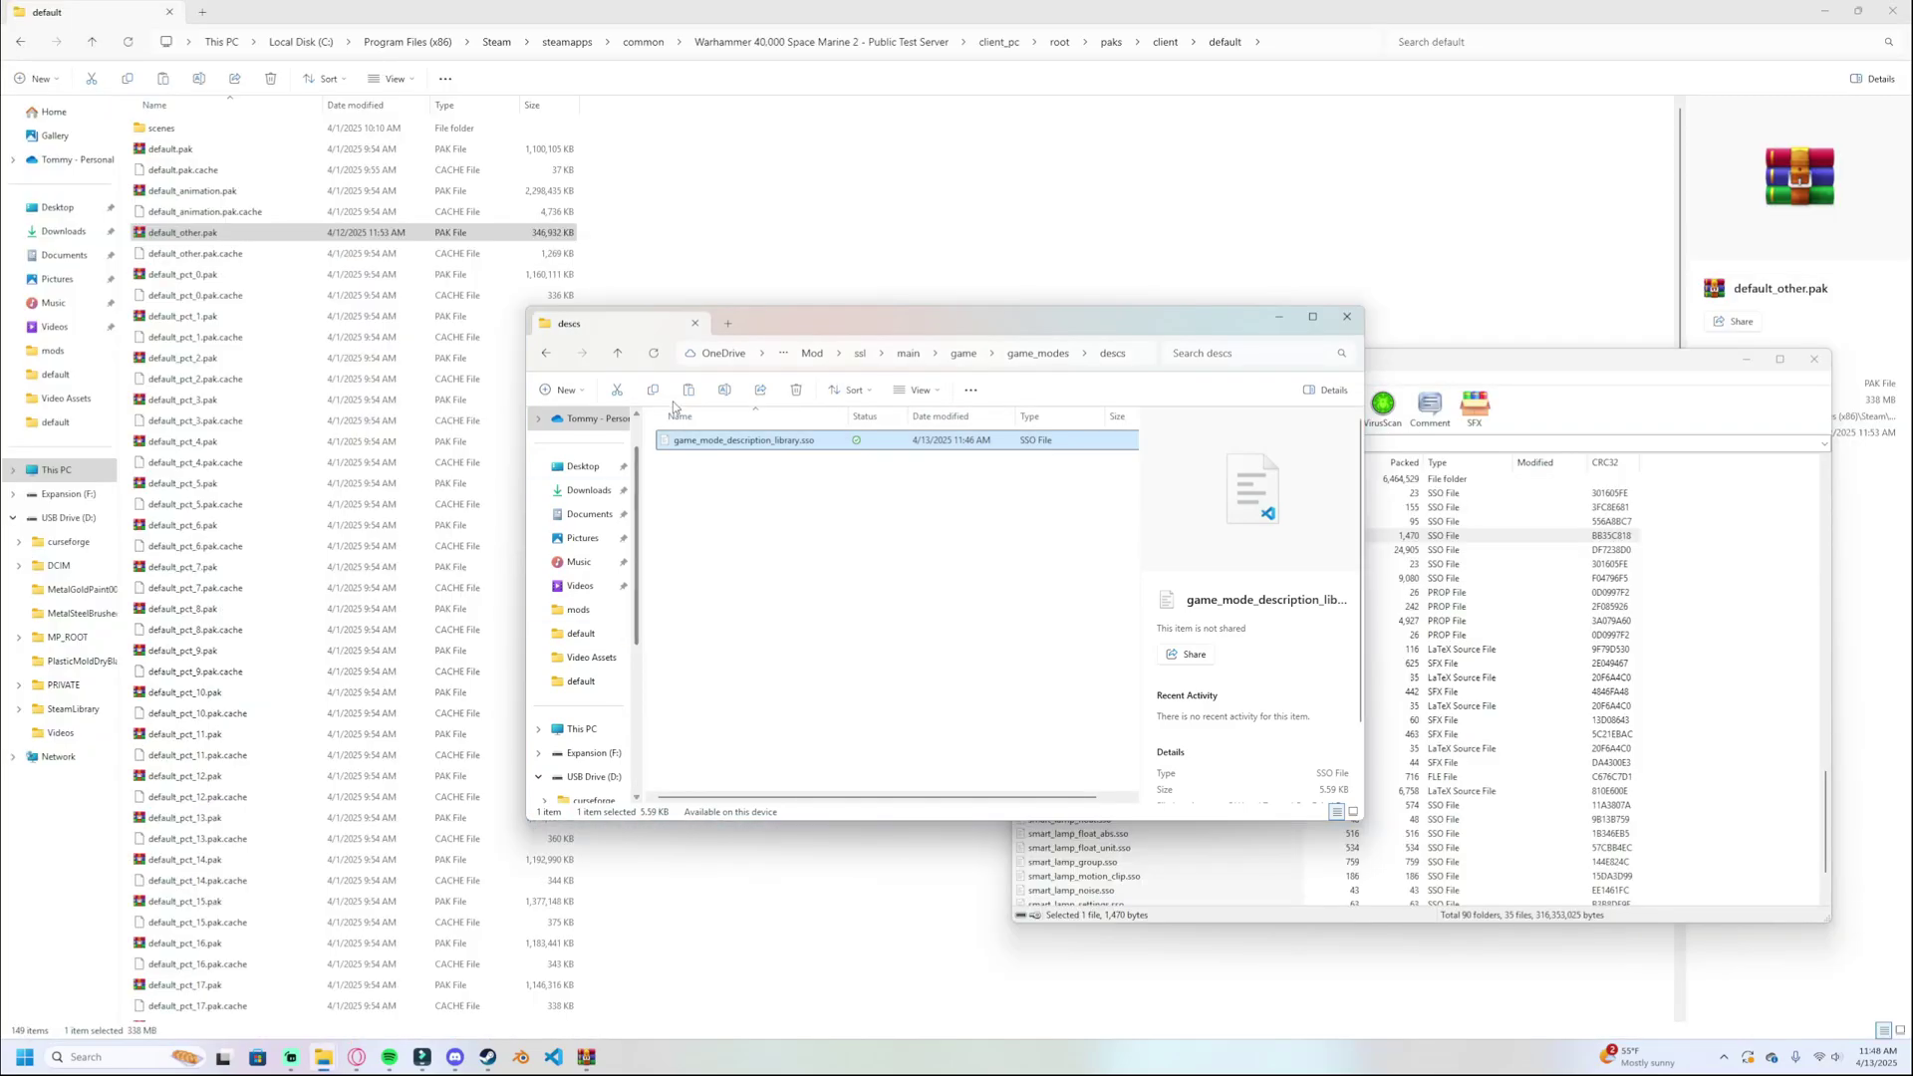
click(811, 353)
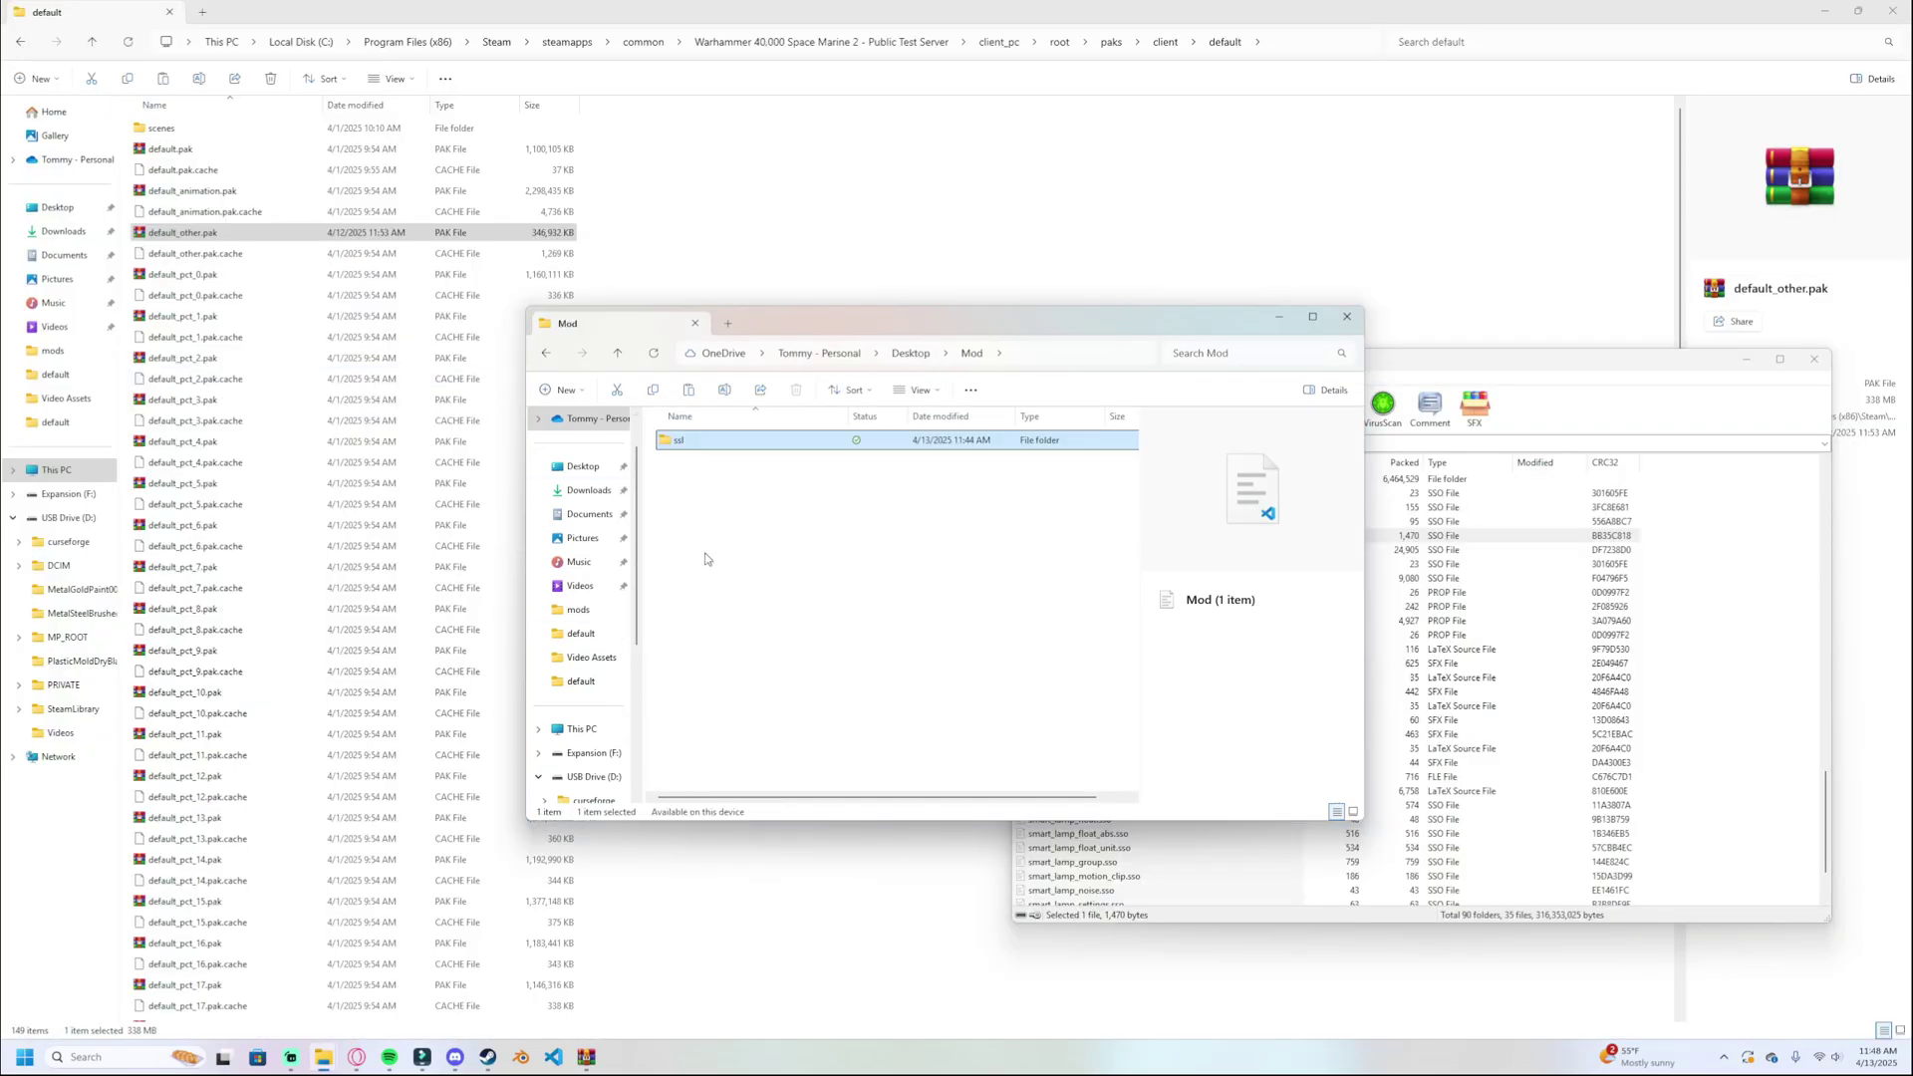
click(768, 490)
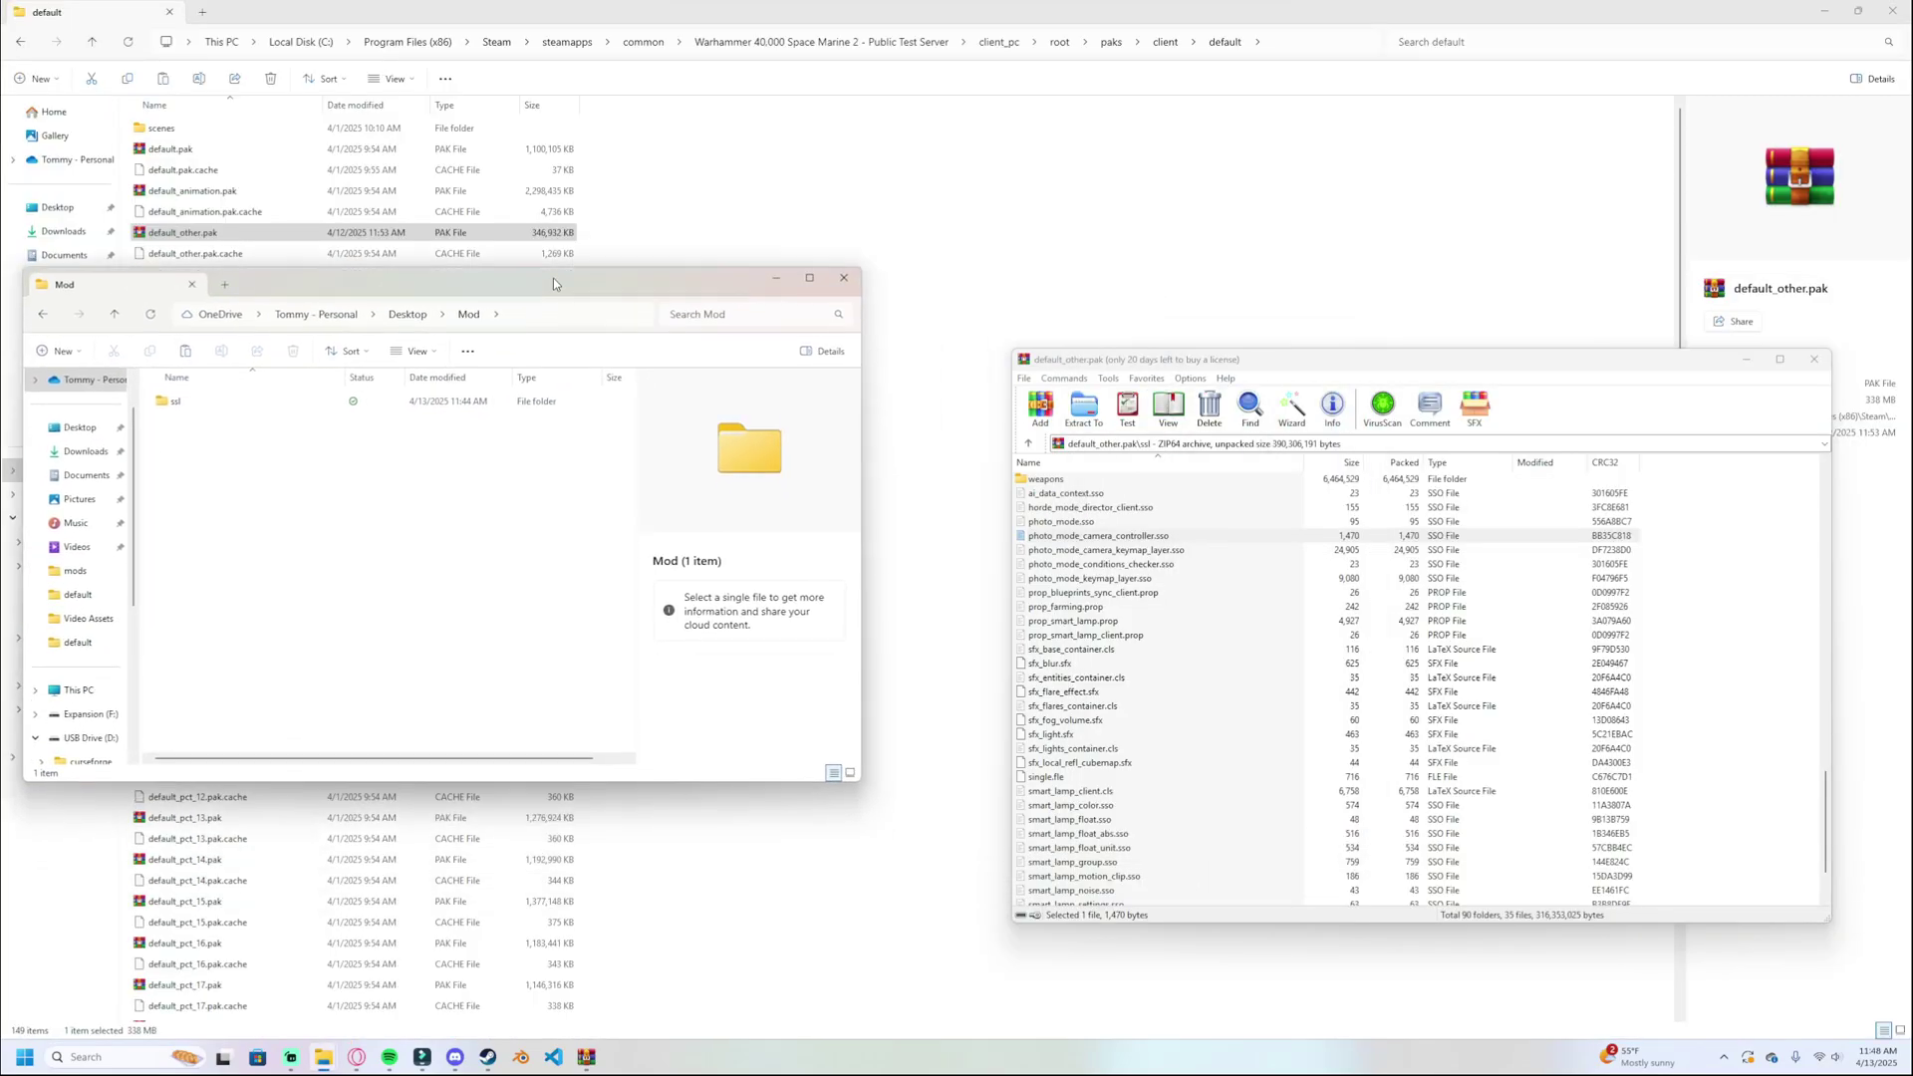
drag(553, 283, 725, 297)
double_click(351, 415)
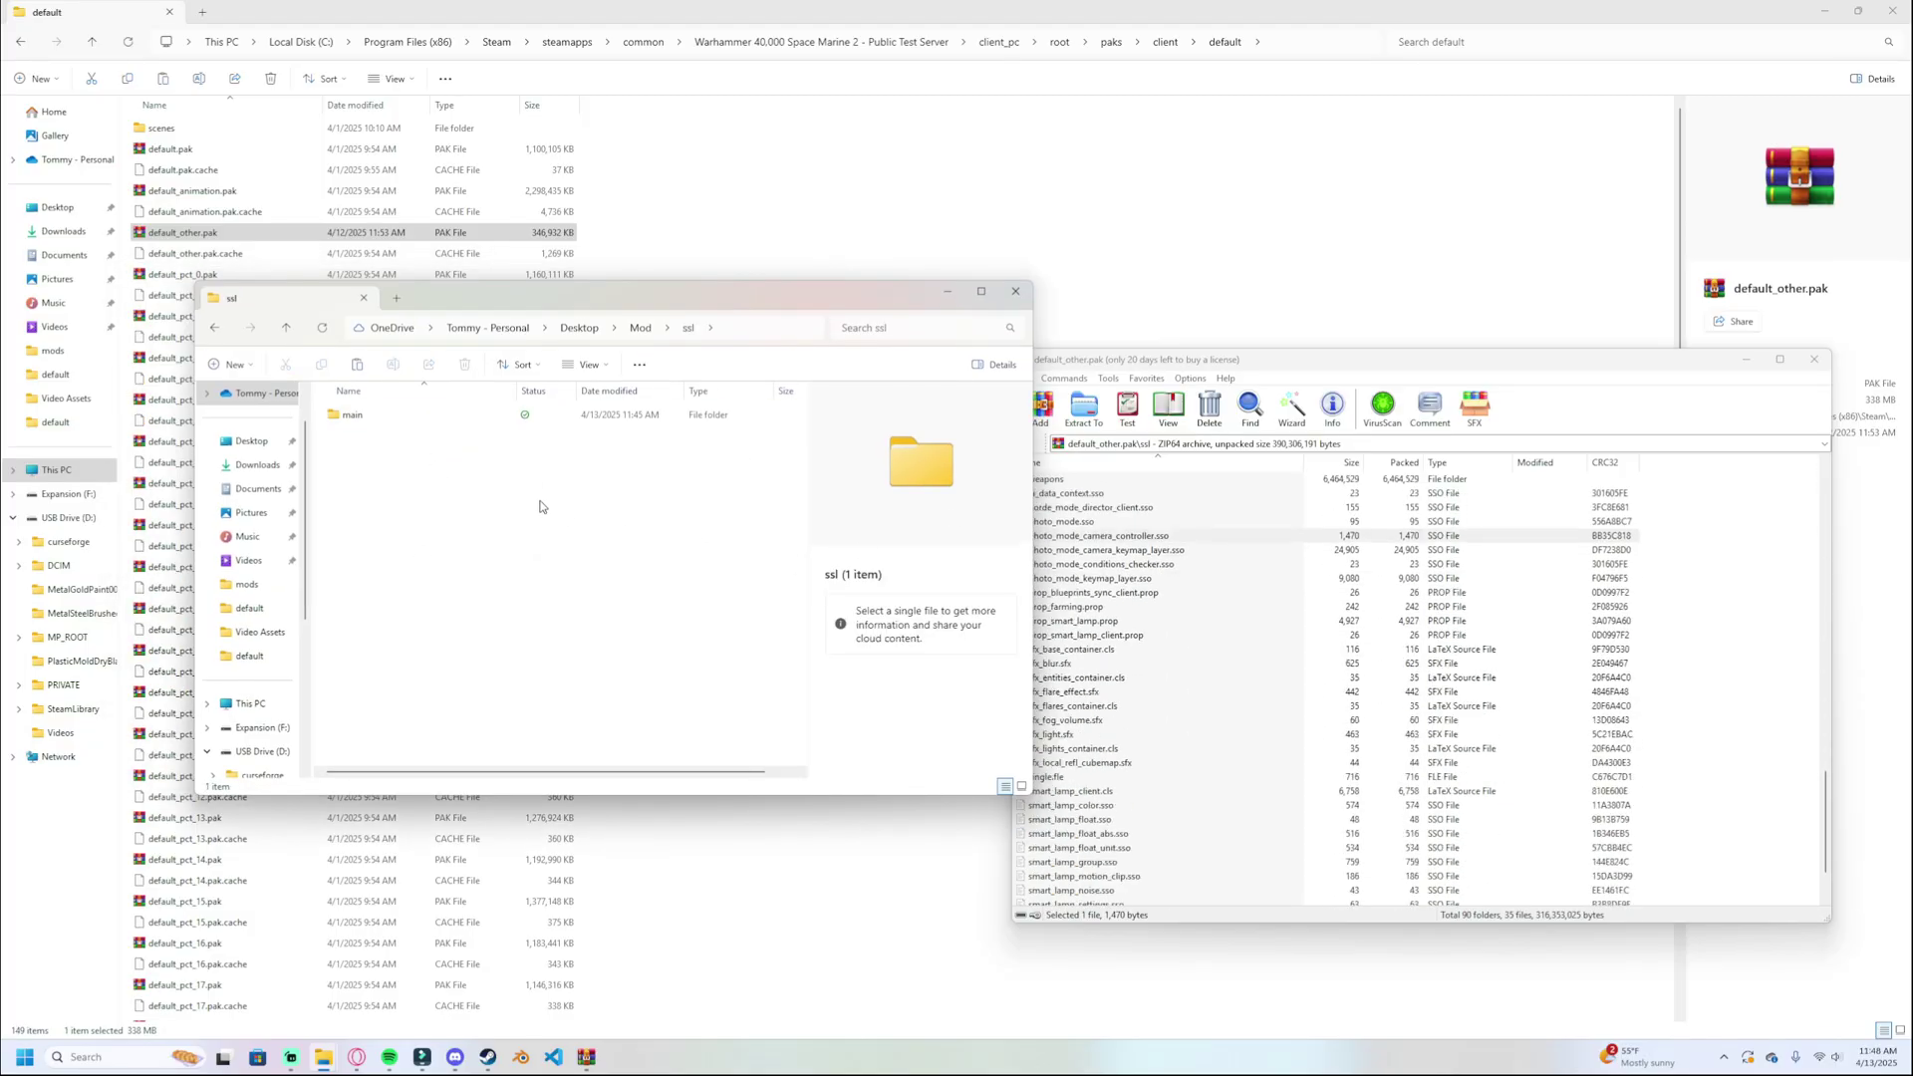
right_click(474, 480)
click(501, 498)
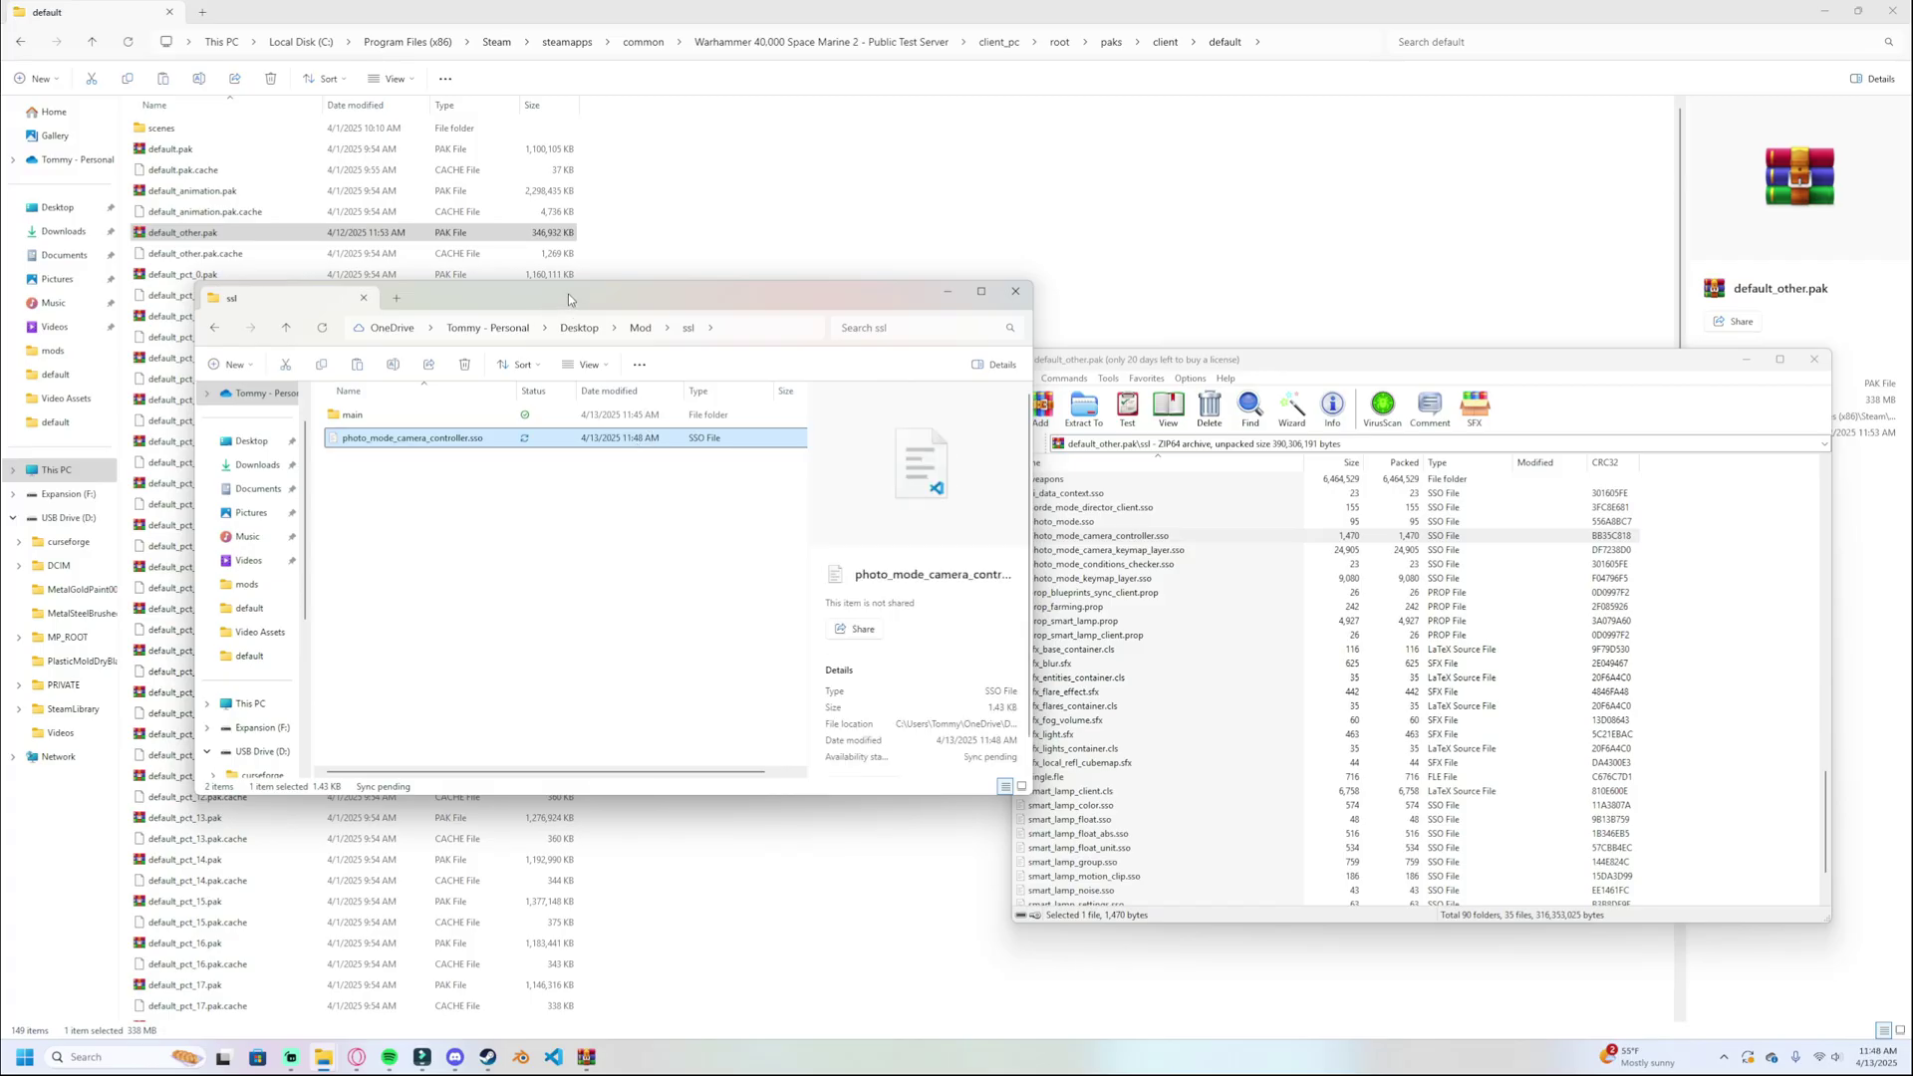
drag(568, 295, 832, 253)
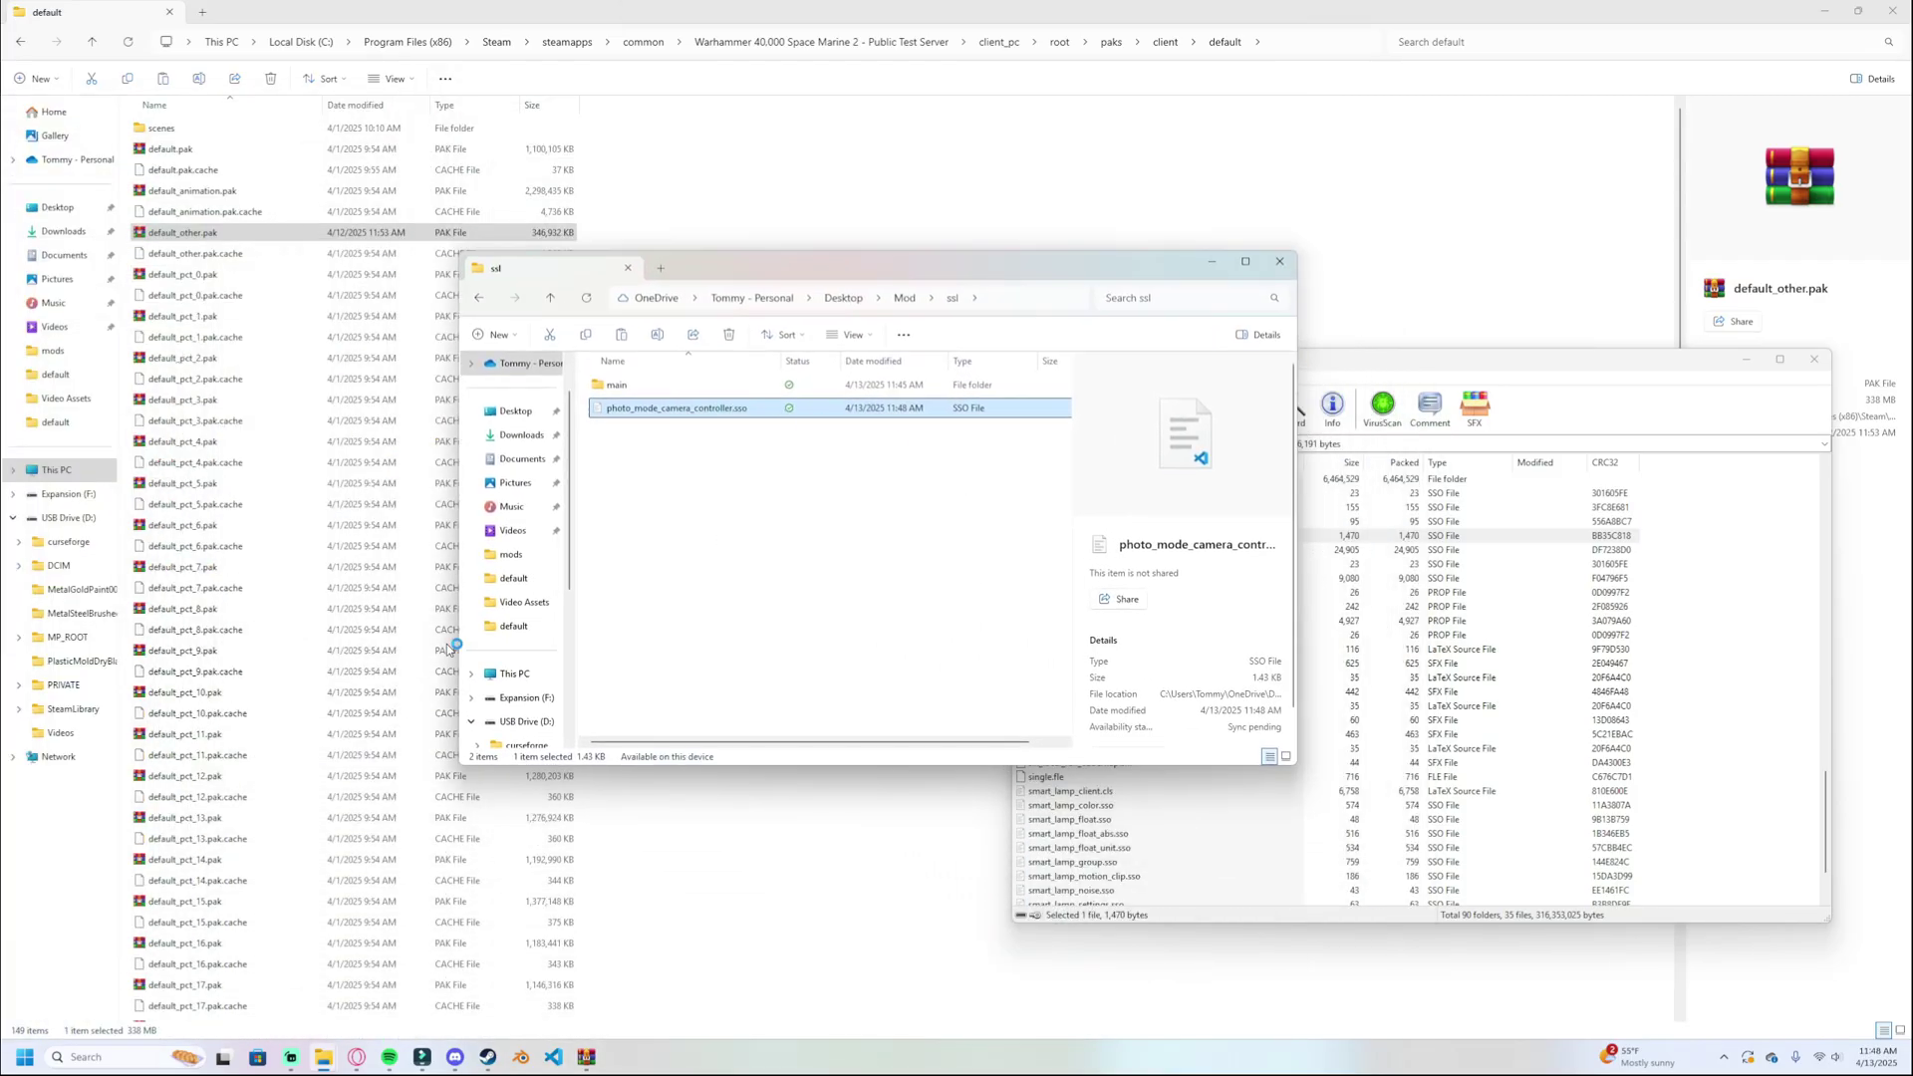
Set maxFlyRadius to 9999, speedStep to 3 and accelerationScale to 9 in photo_mode_camera_controller.sso, then save.
double_click(744, 409)
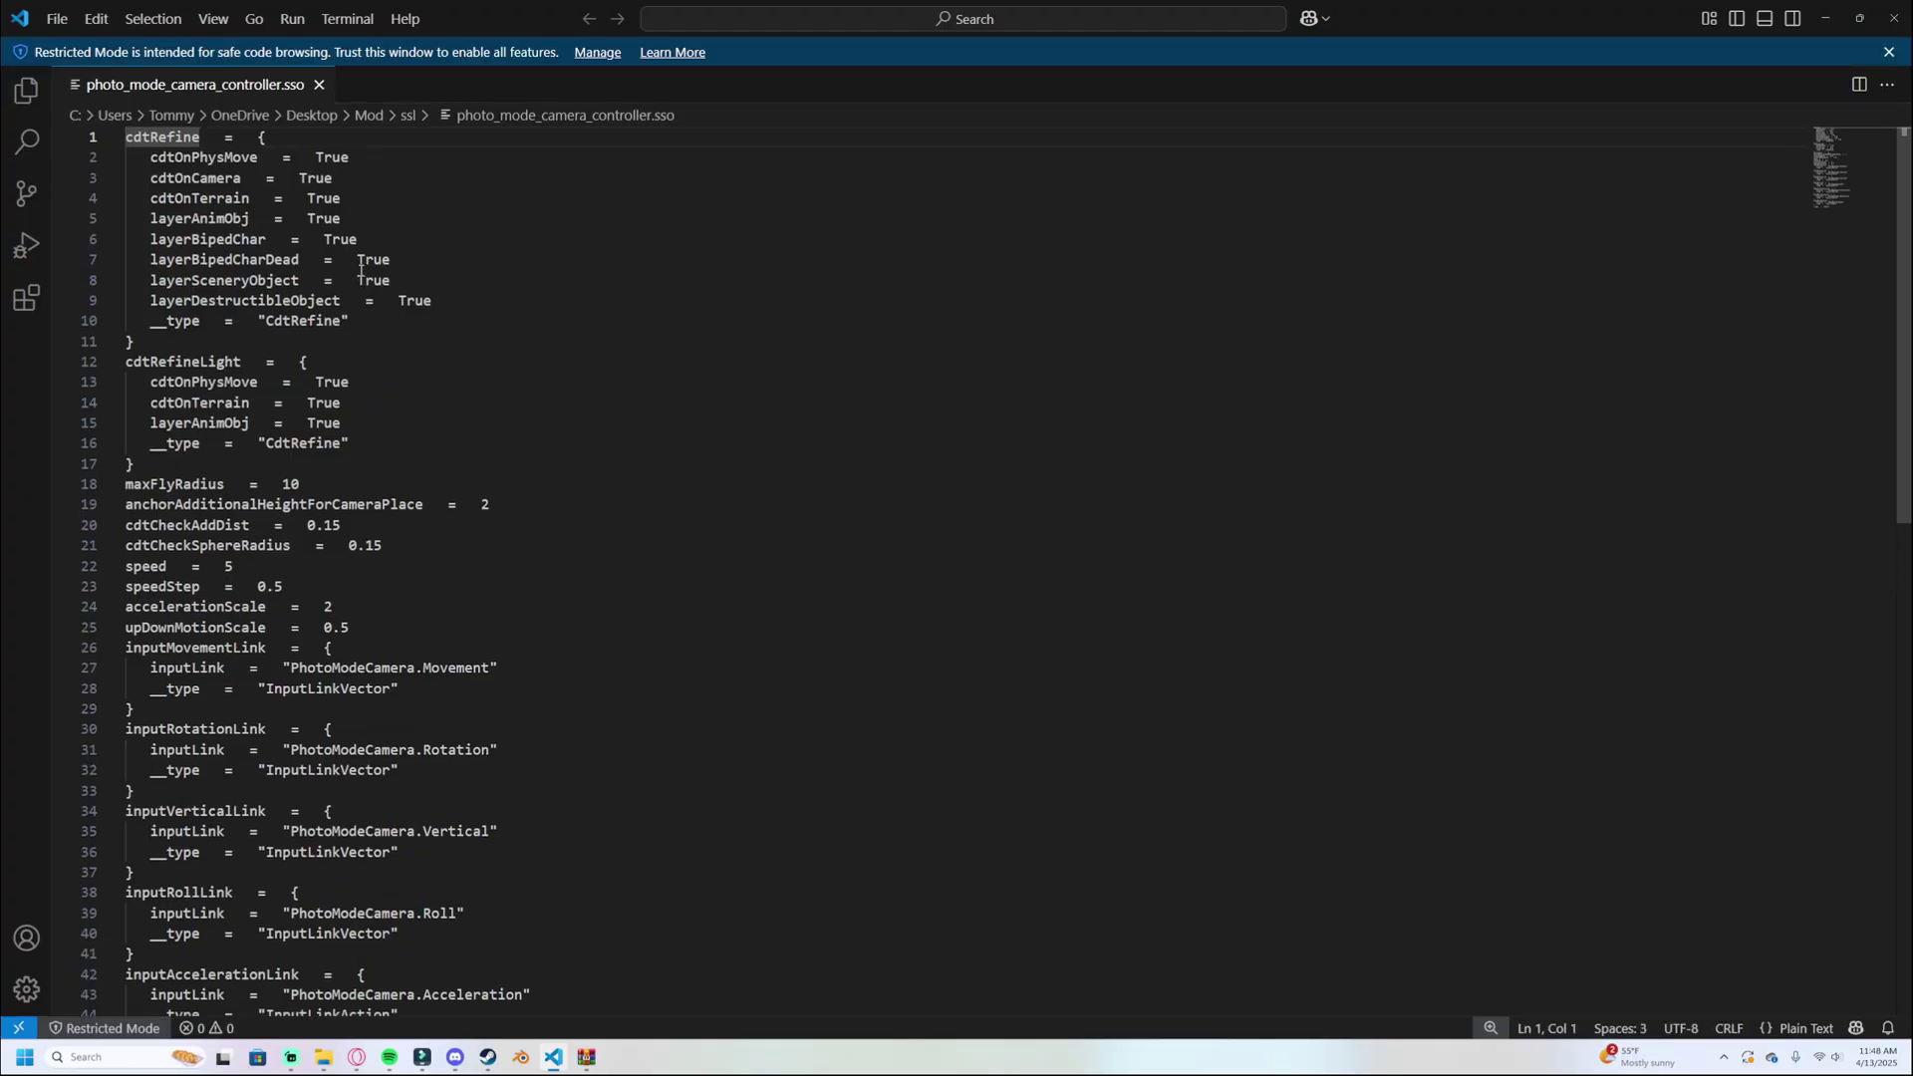
scroll(249, 525, down, 1)
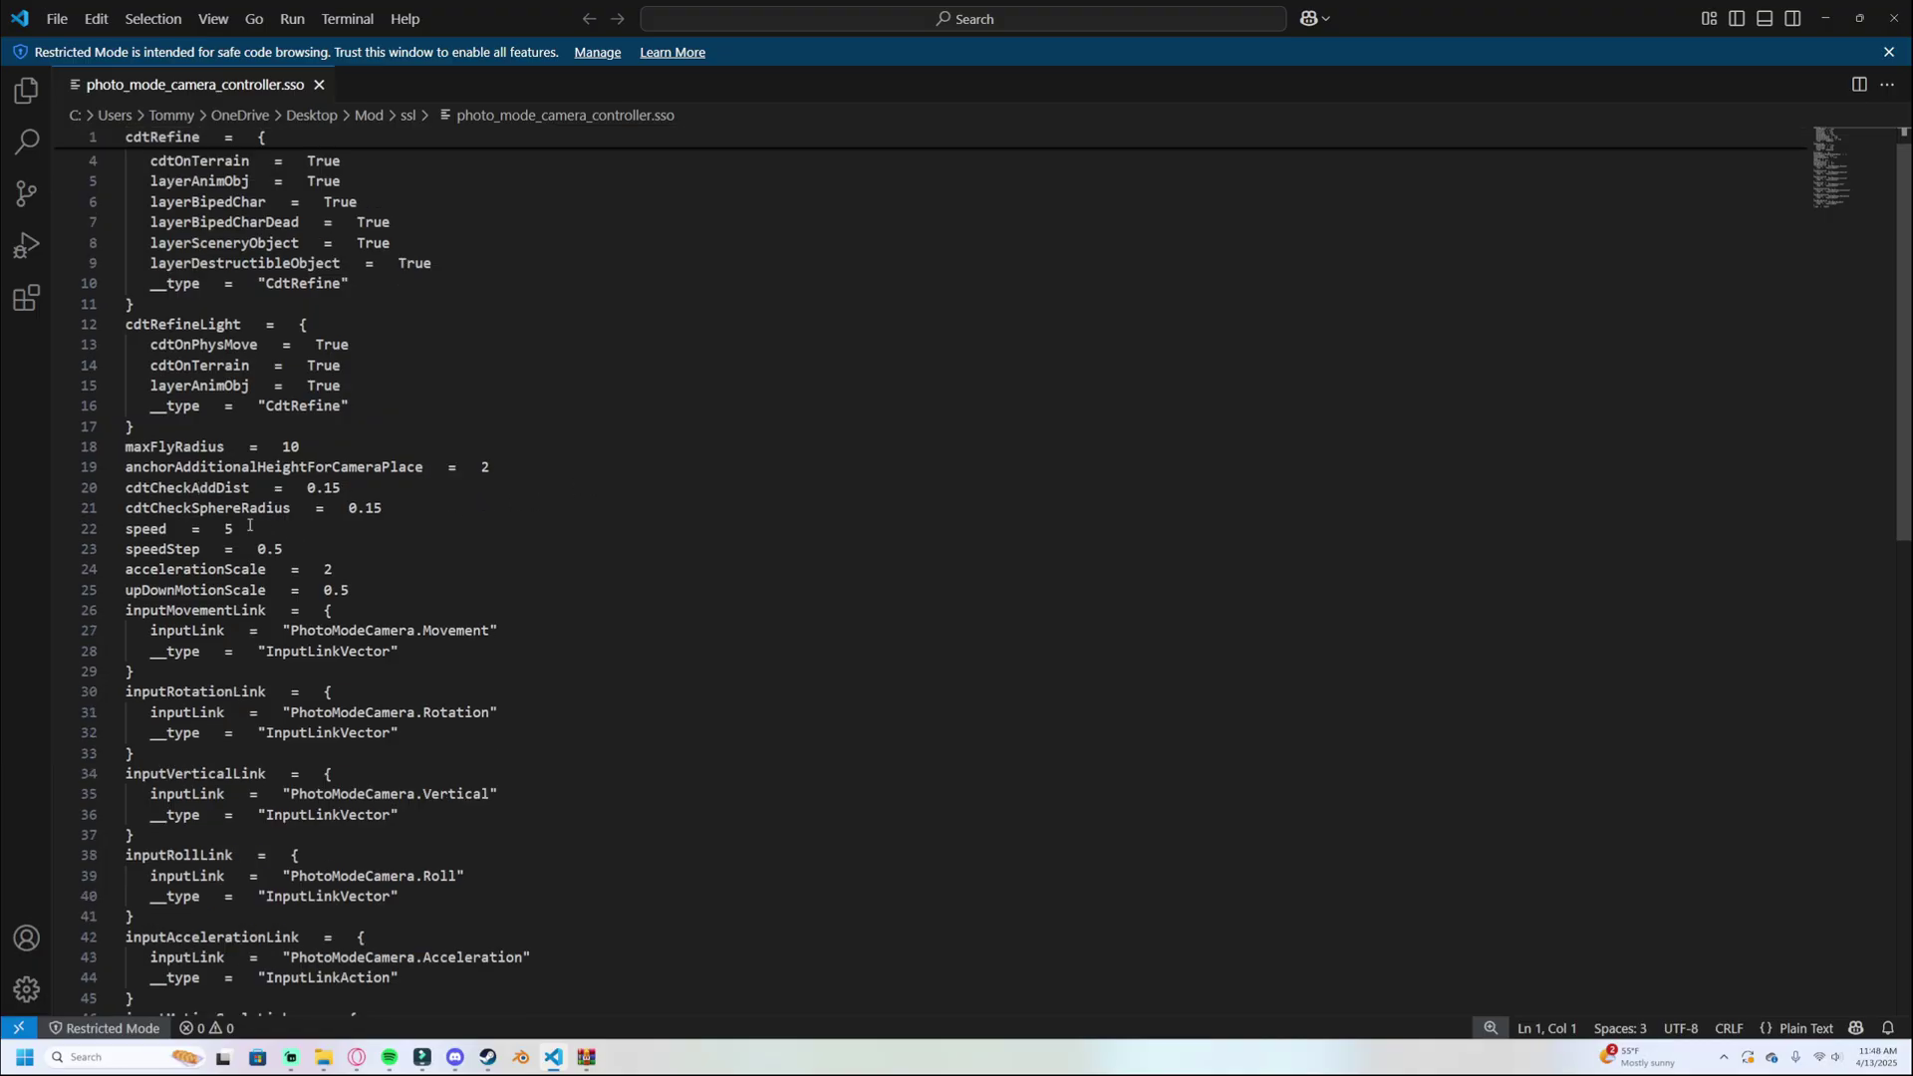
click(304, 446)
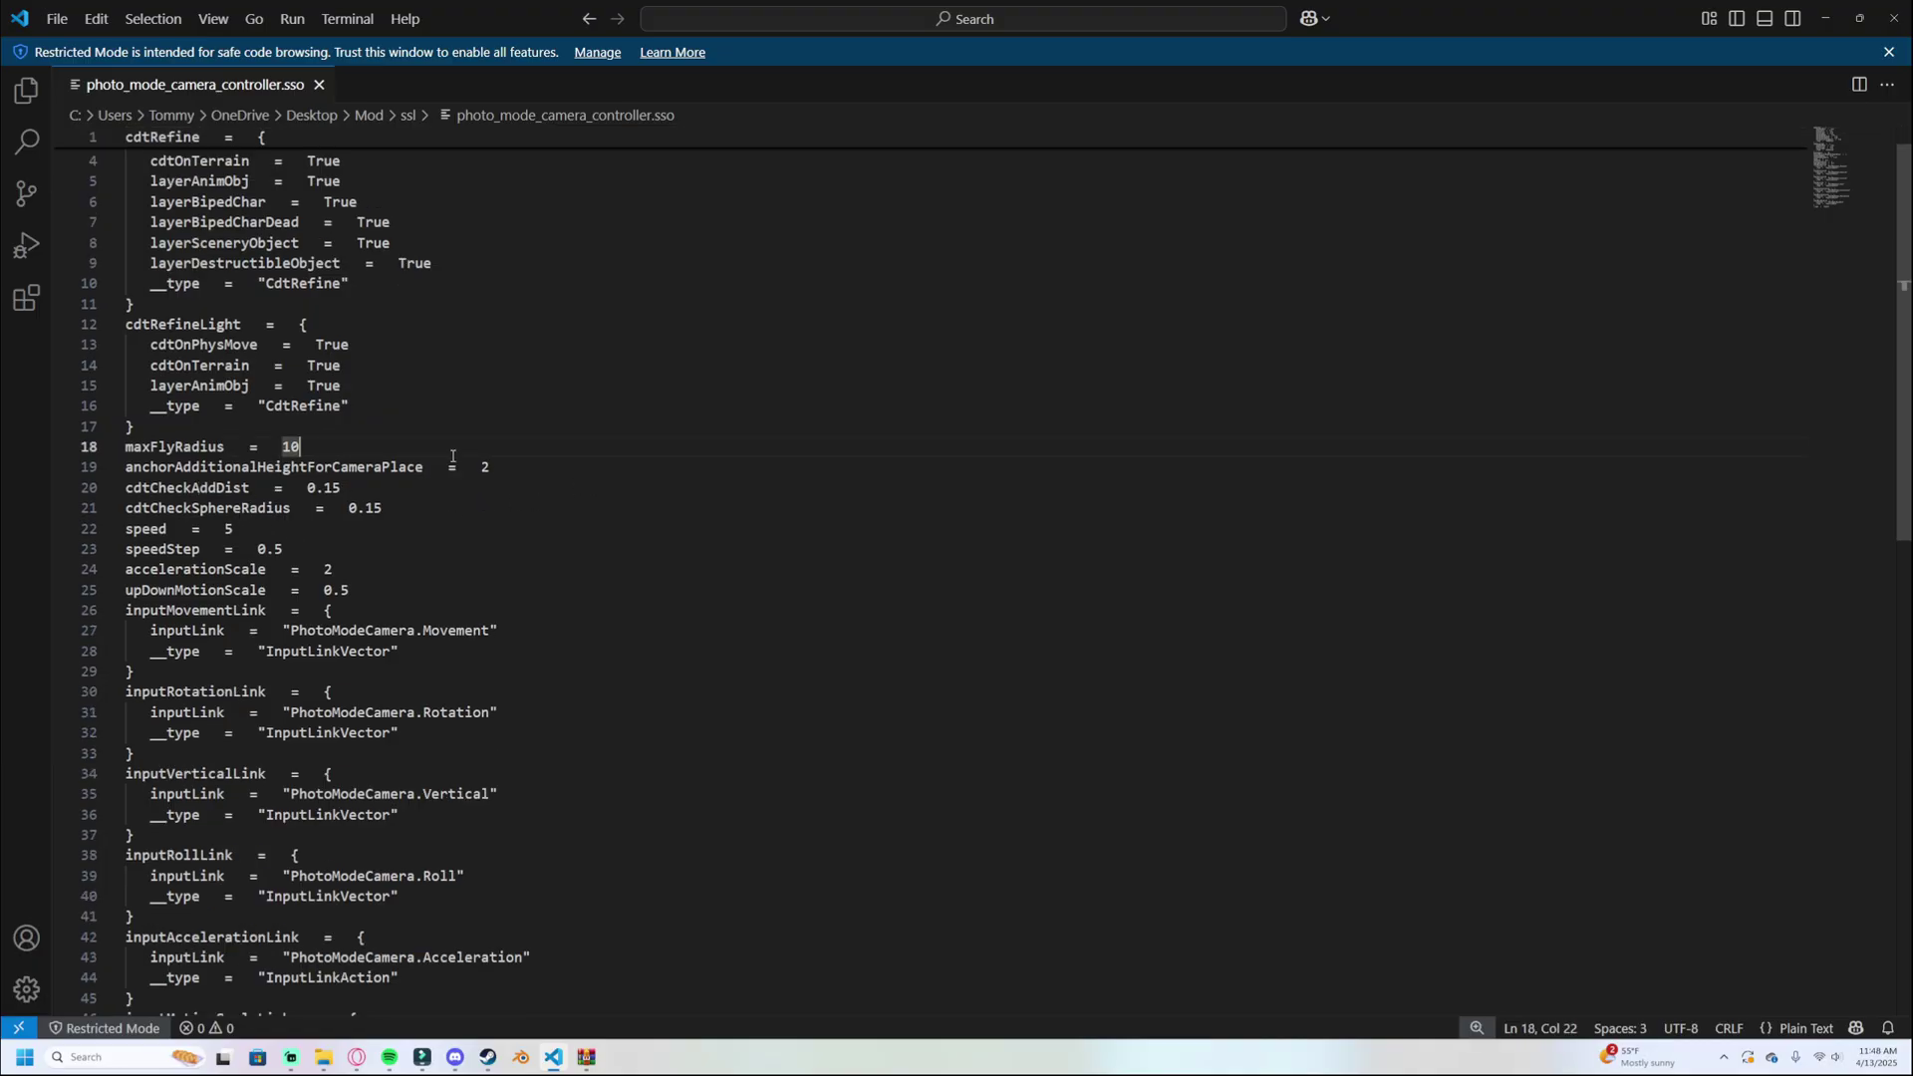
key(BackSpace)
key(BackSpace)
text(9999)
key(Down)
key(Down)
key(Down)
key(Down)
key(Down)
key(BackSpace)
key(BackSpace)
key(BackSpace)
text(3)
click(403, 571)
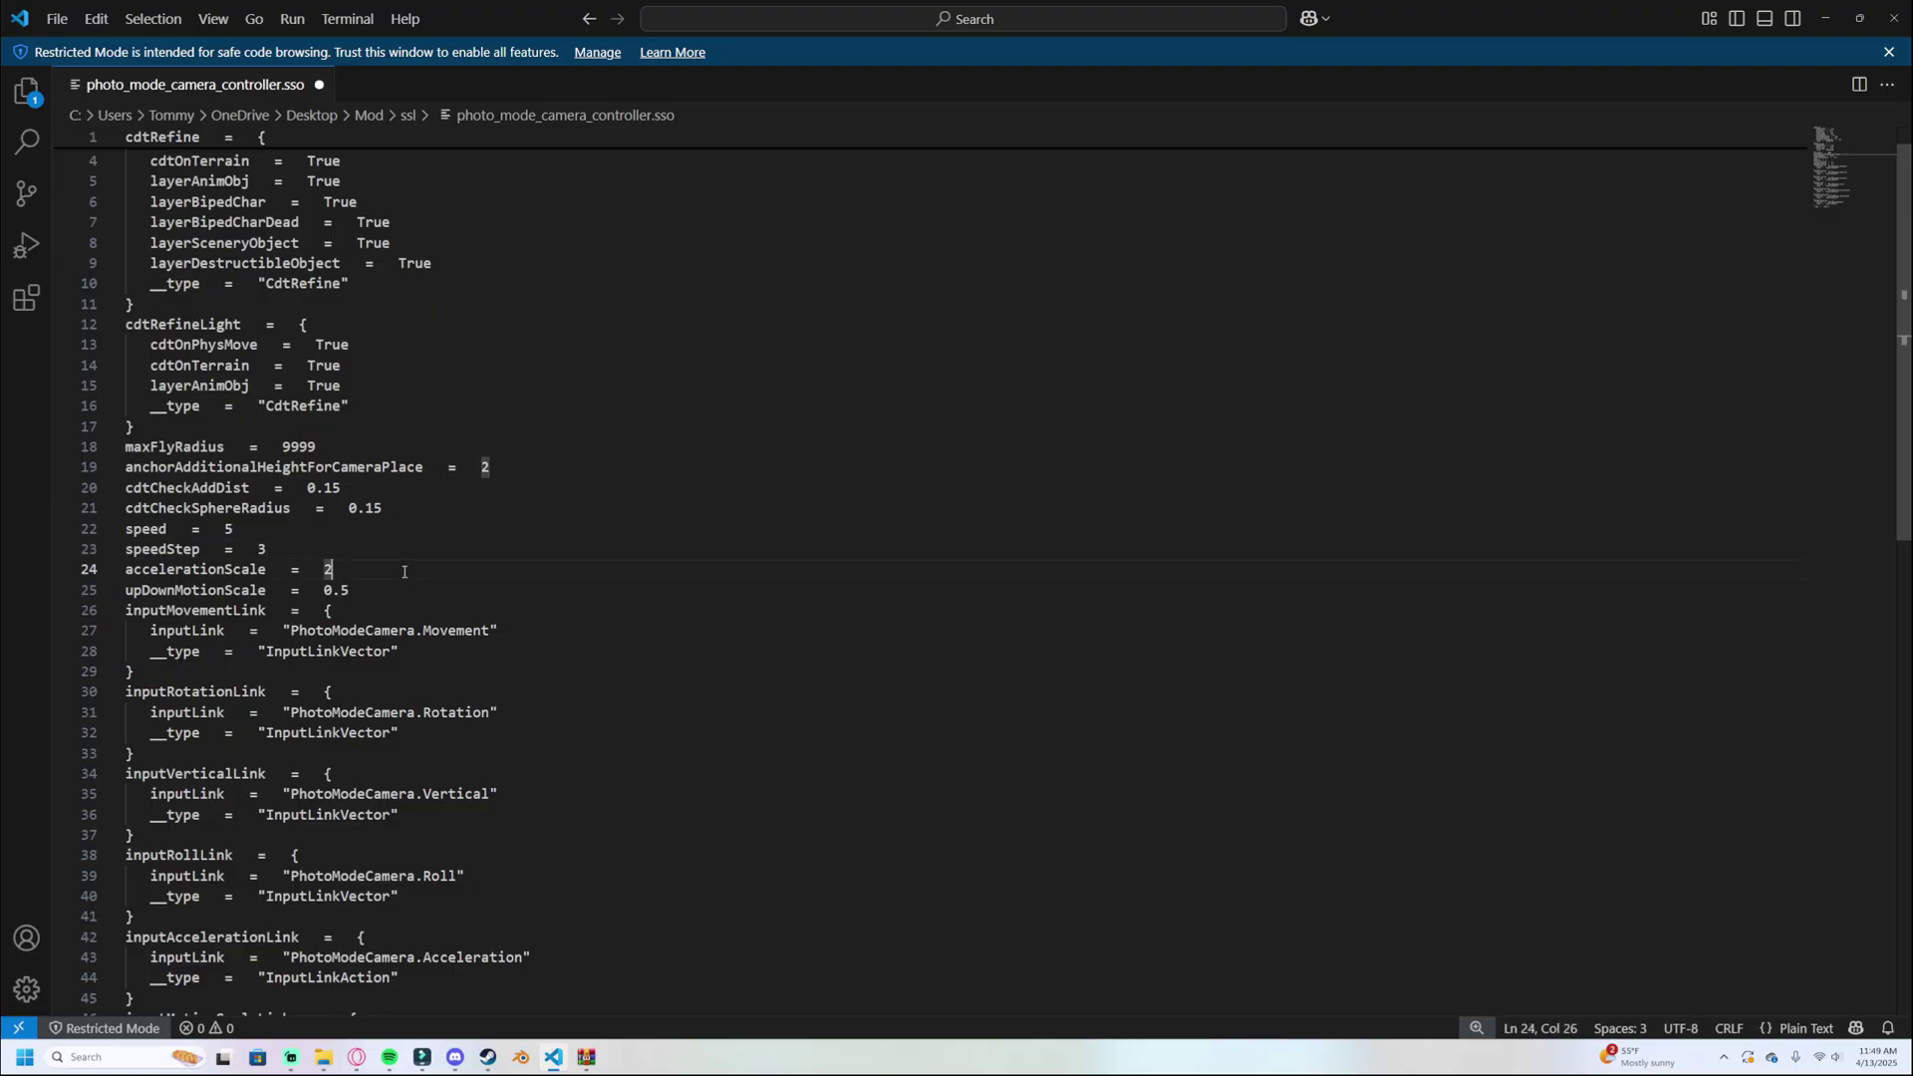
key(BackSpace)
text(9)
click(357, 550)
click(57, 19)
click(90, 387)
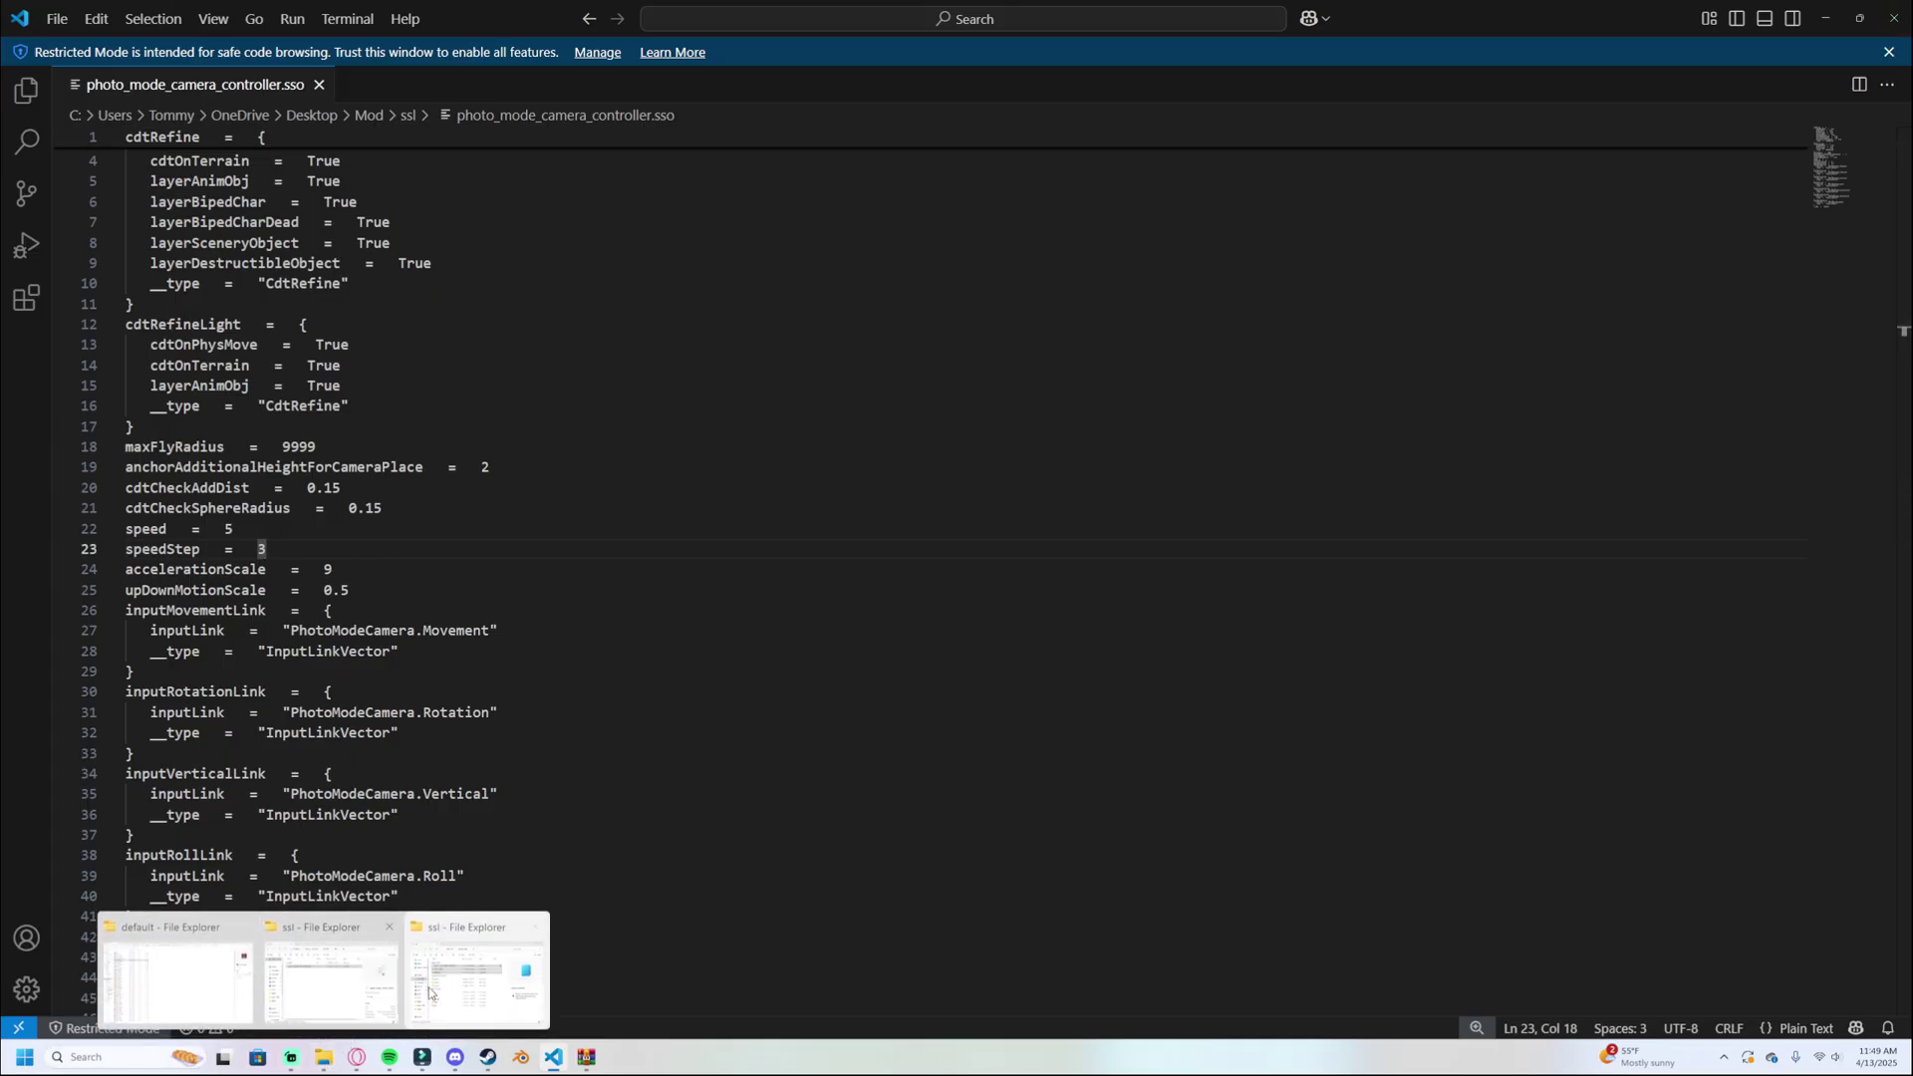
Go up to the desktop Mod folder and add the ssl folder to a WinRAR archive.
click(1894, 21)
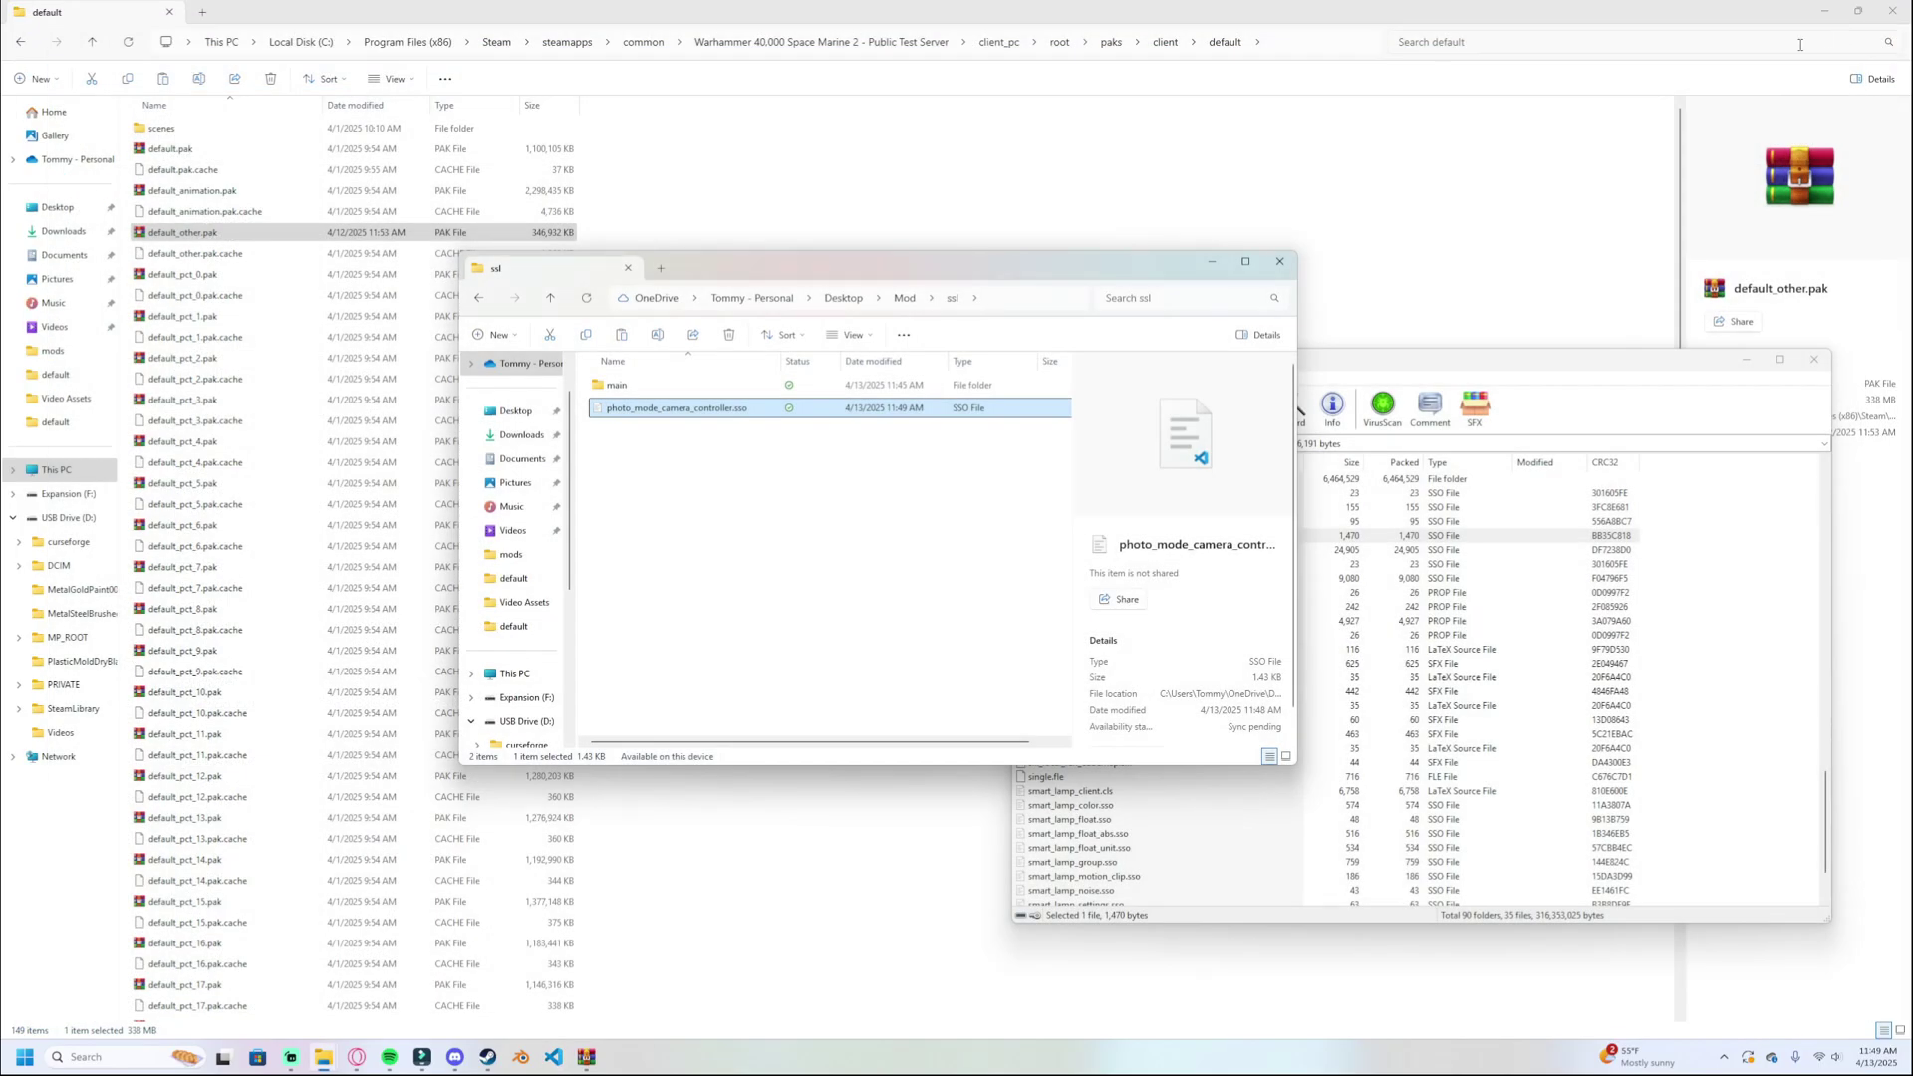
click(510, 384)
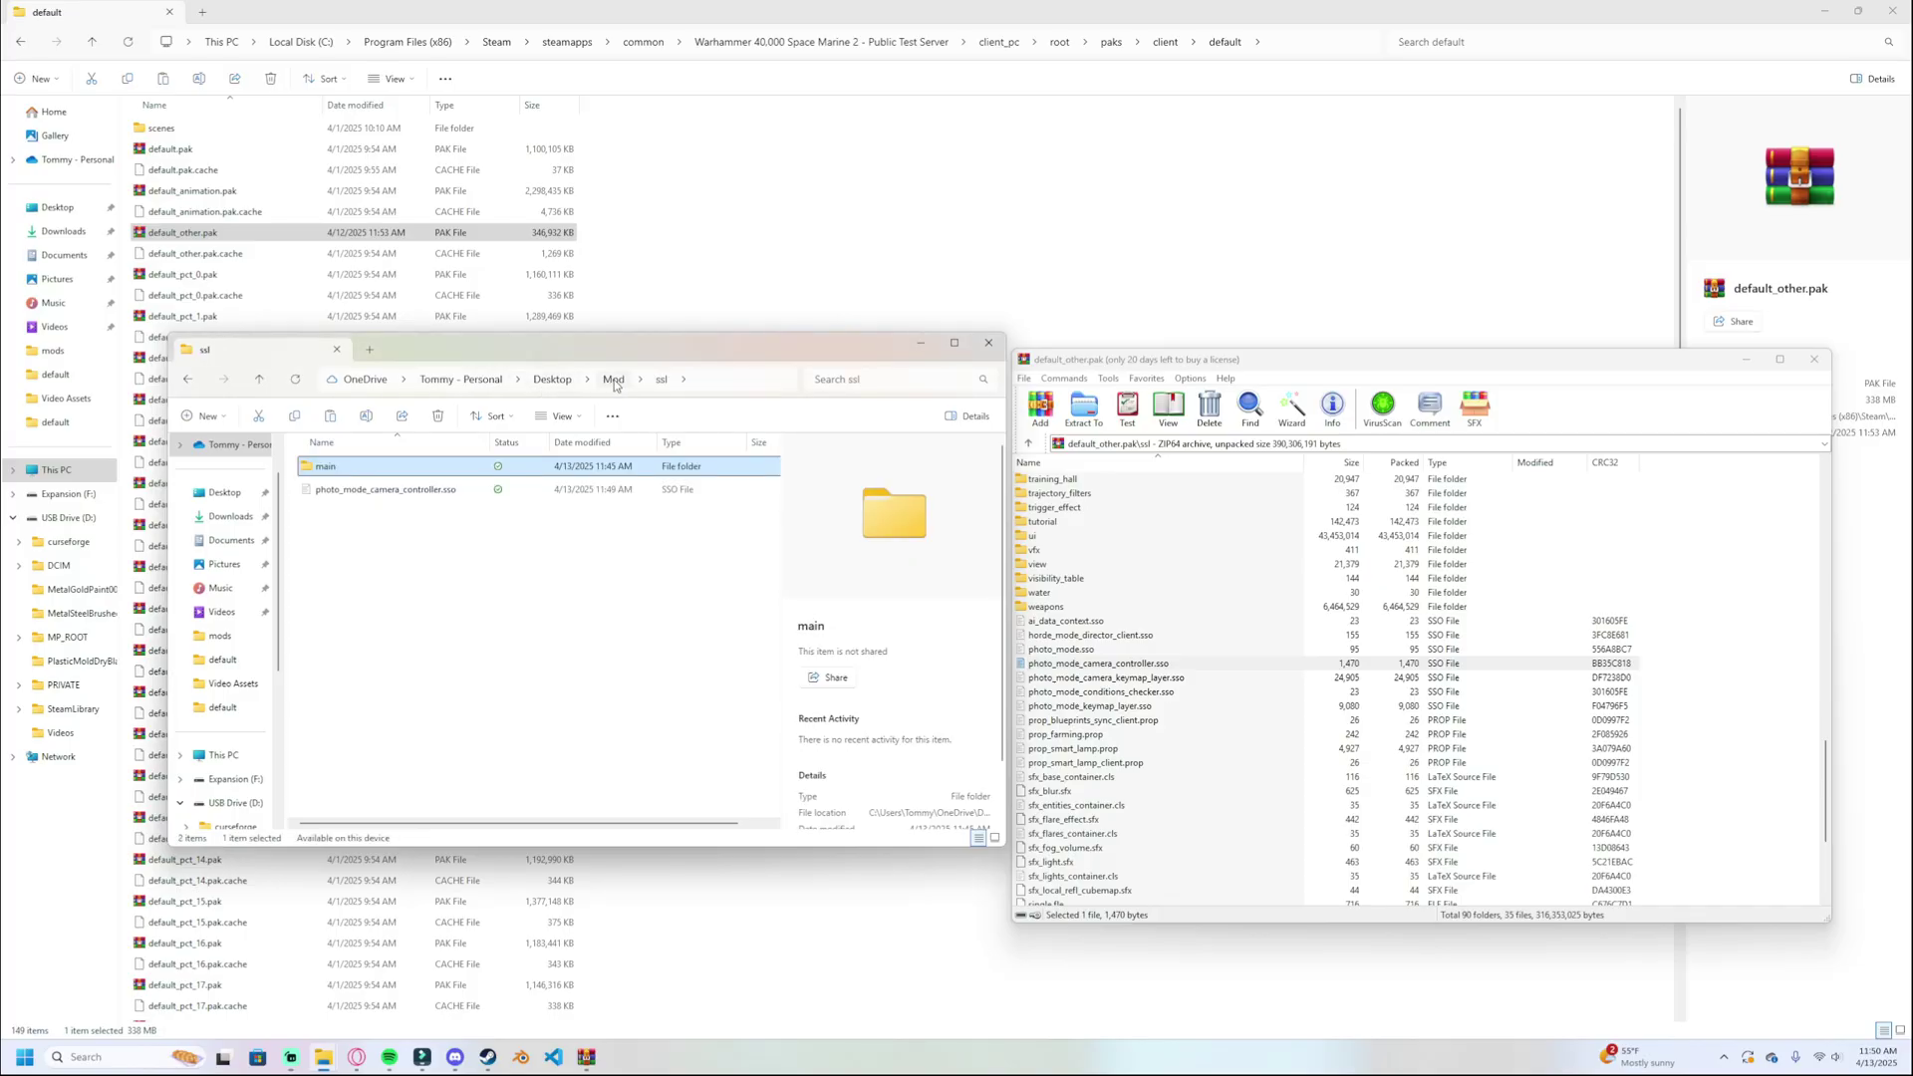
click(614, 379)
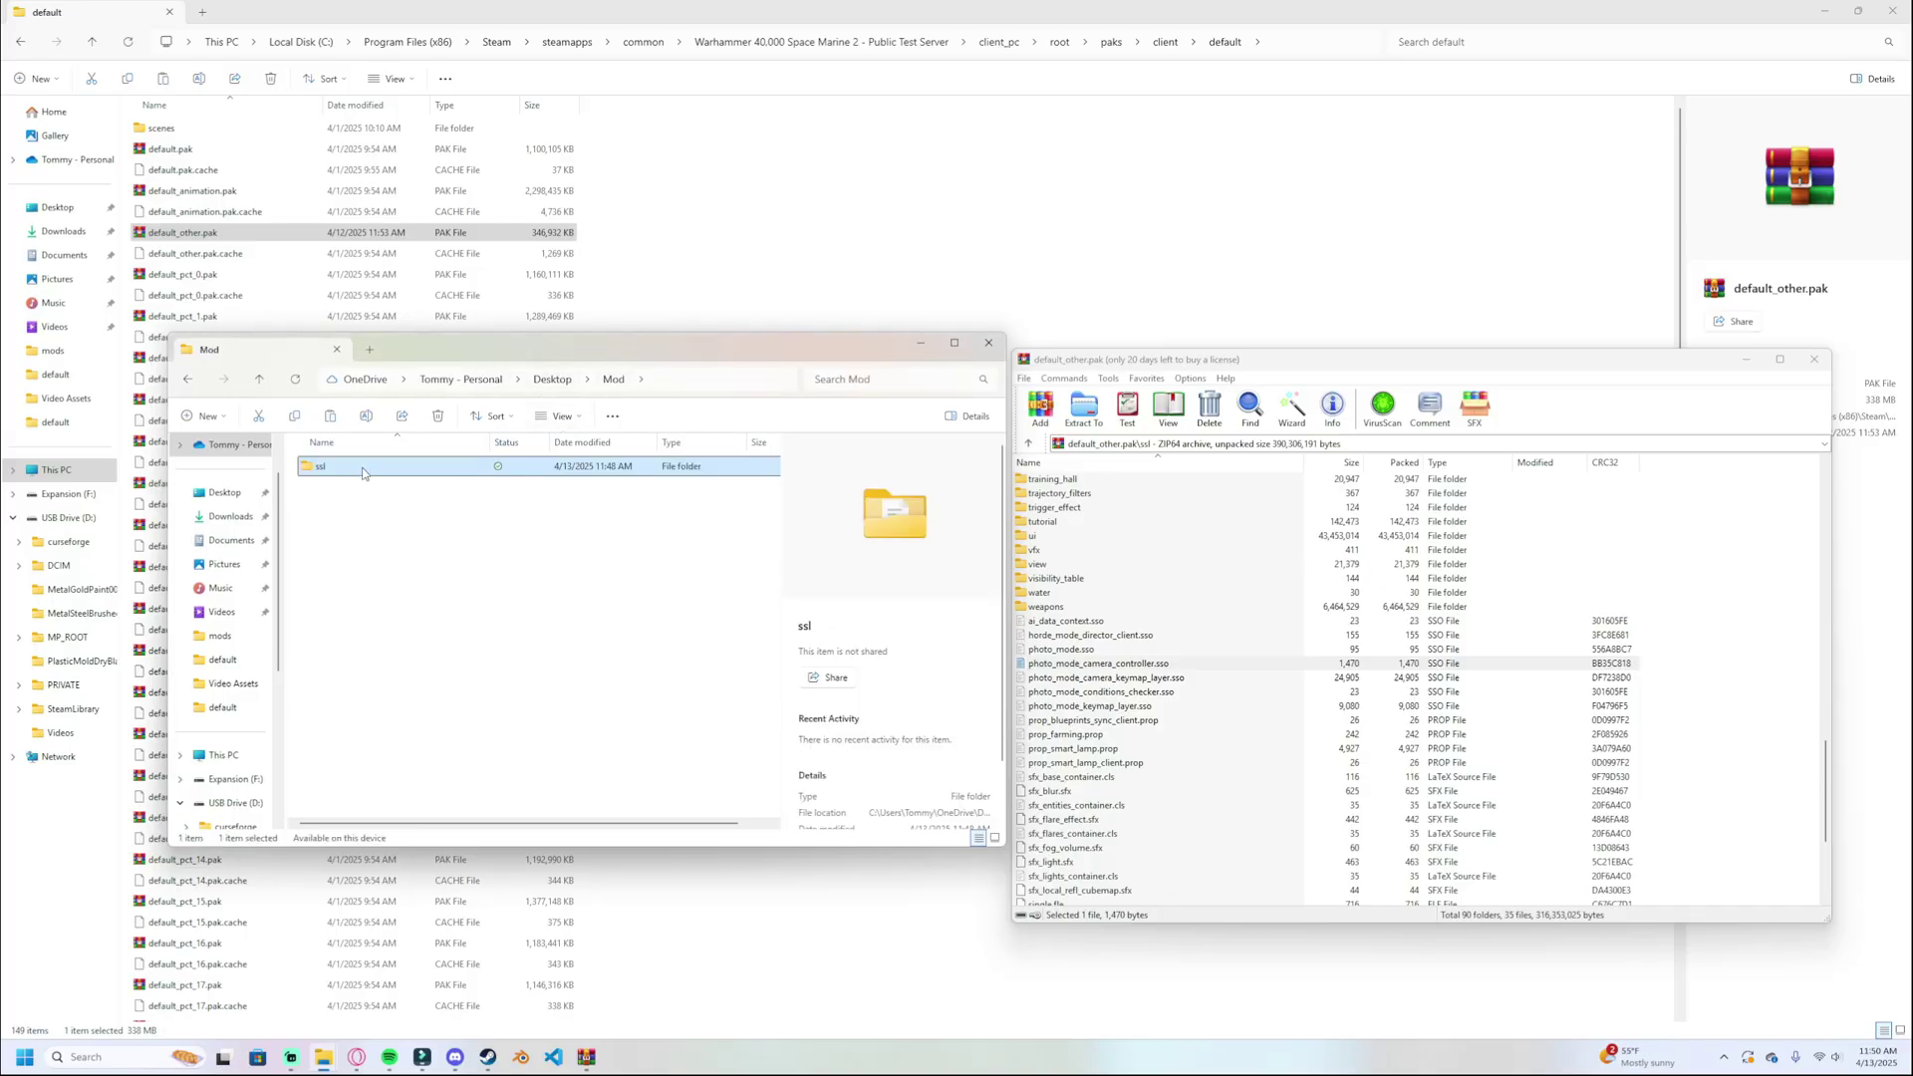
right_click(363, 470)
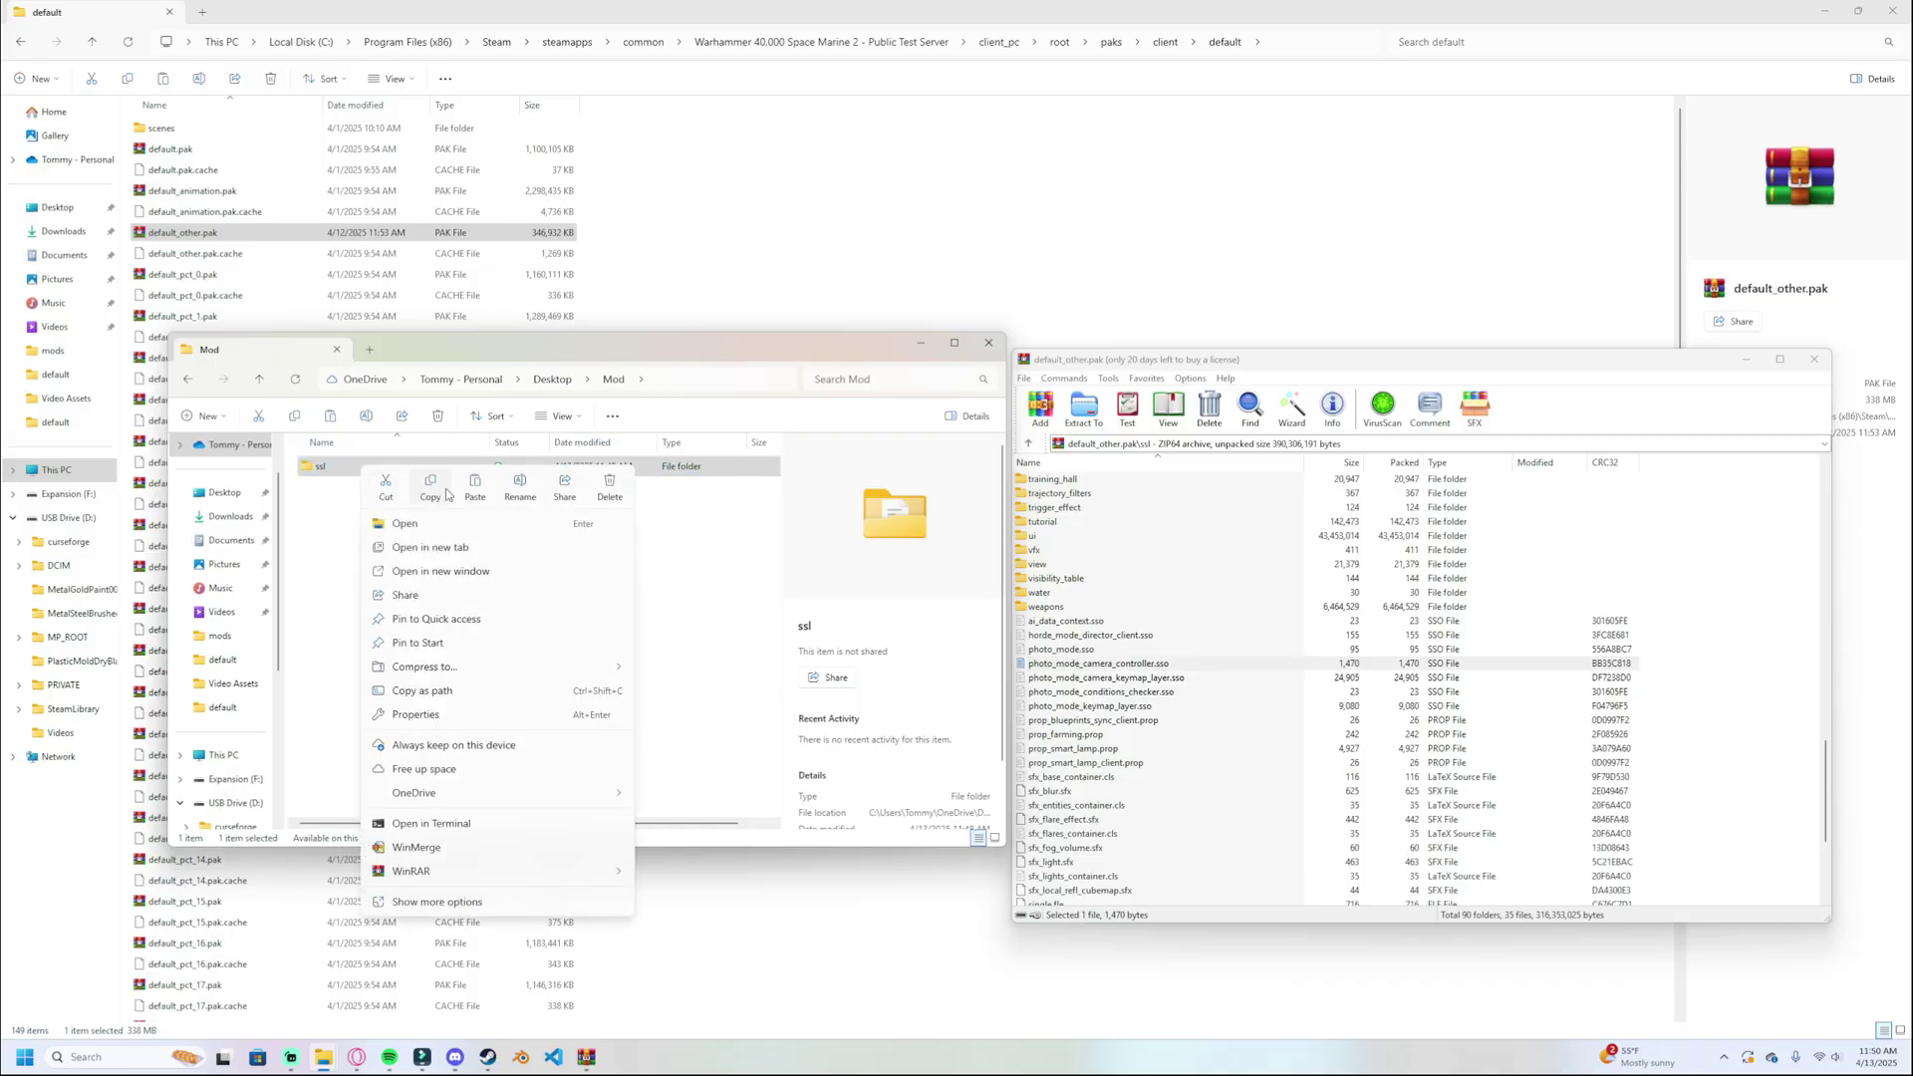
right_click(478, 466)
mouse_move(673, 882)
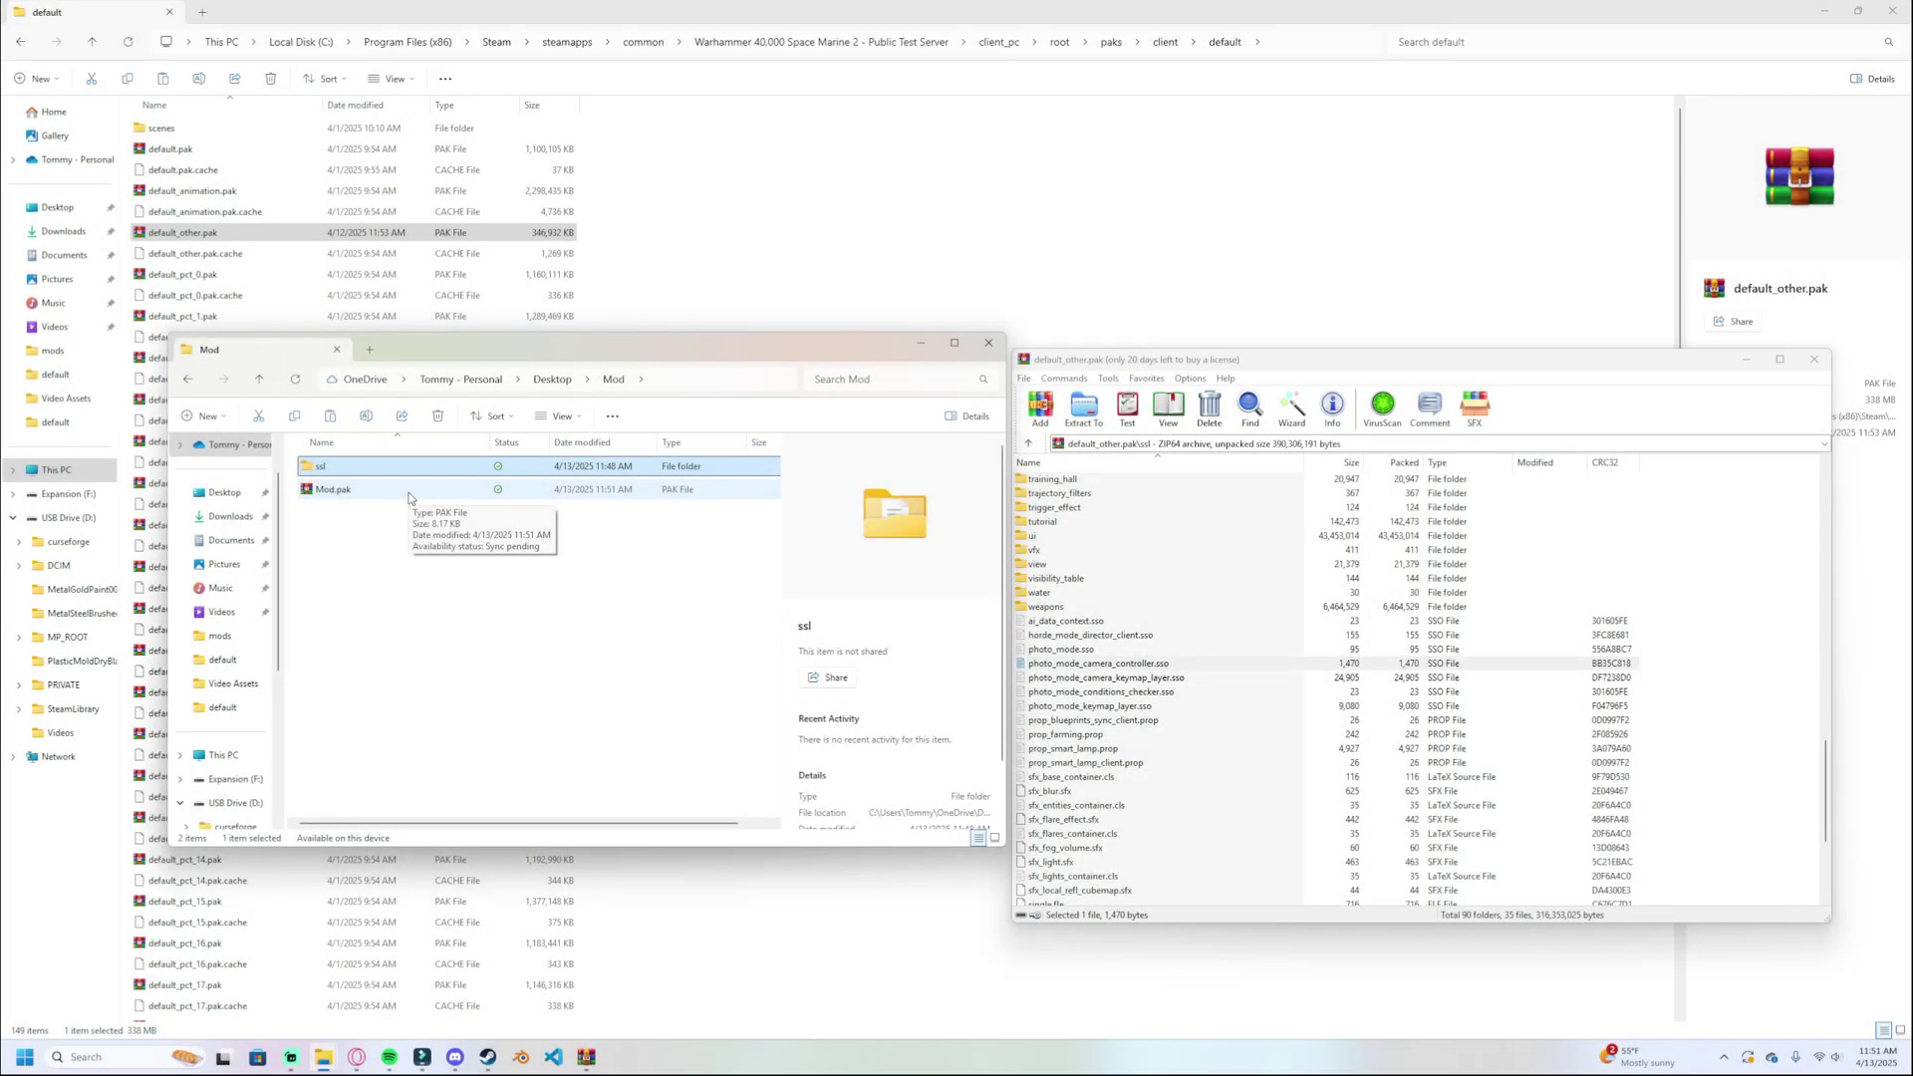
Open the game's client_pc\root\mods folder and delete Operation Overhaul.pak.
click(408, 498)
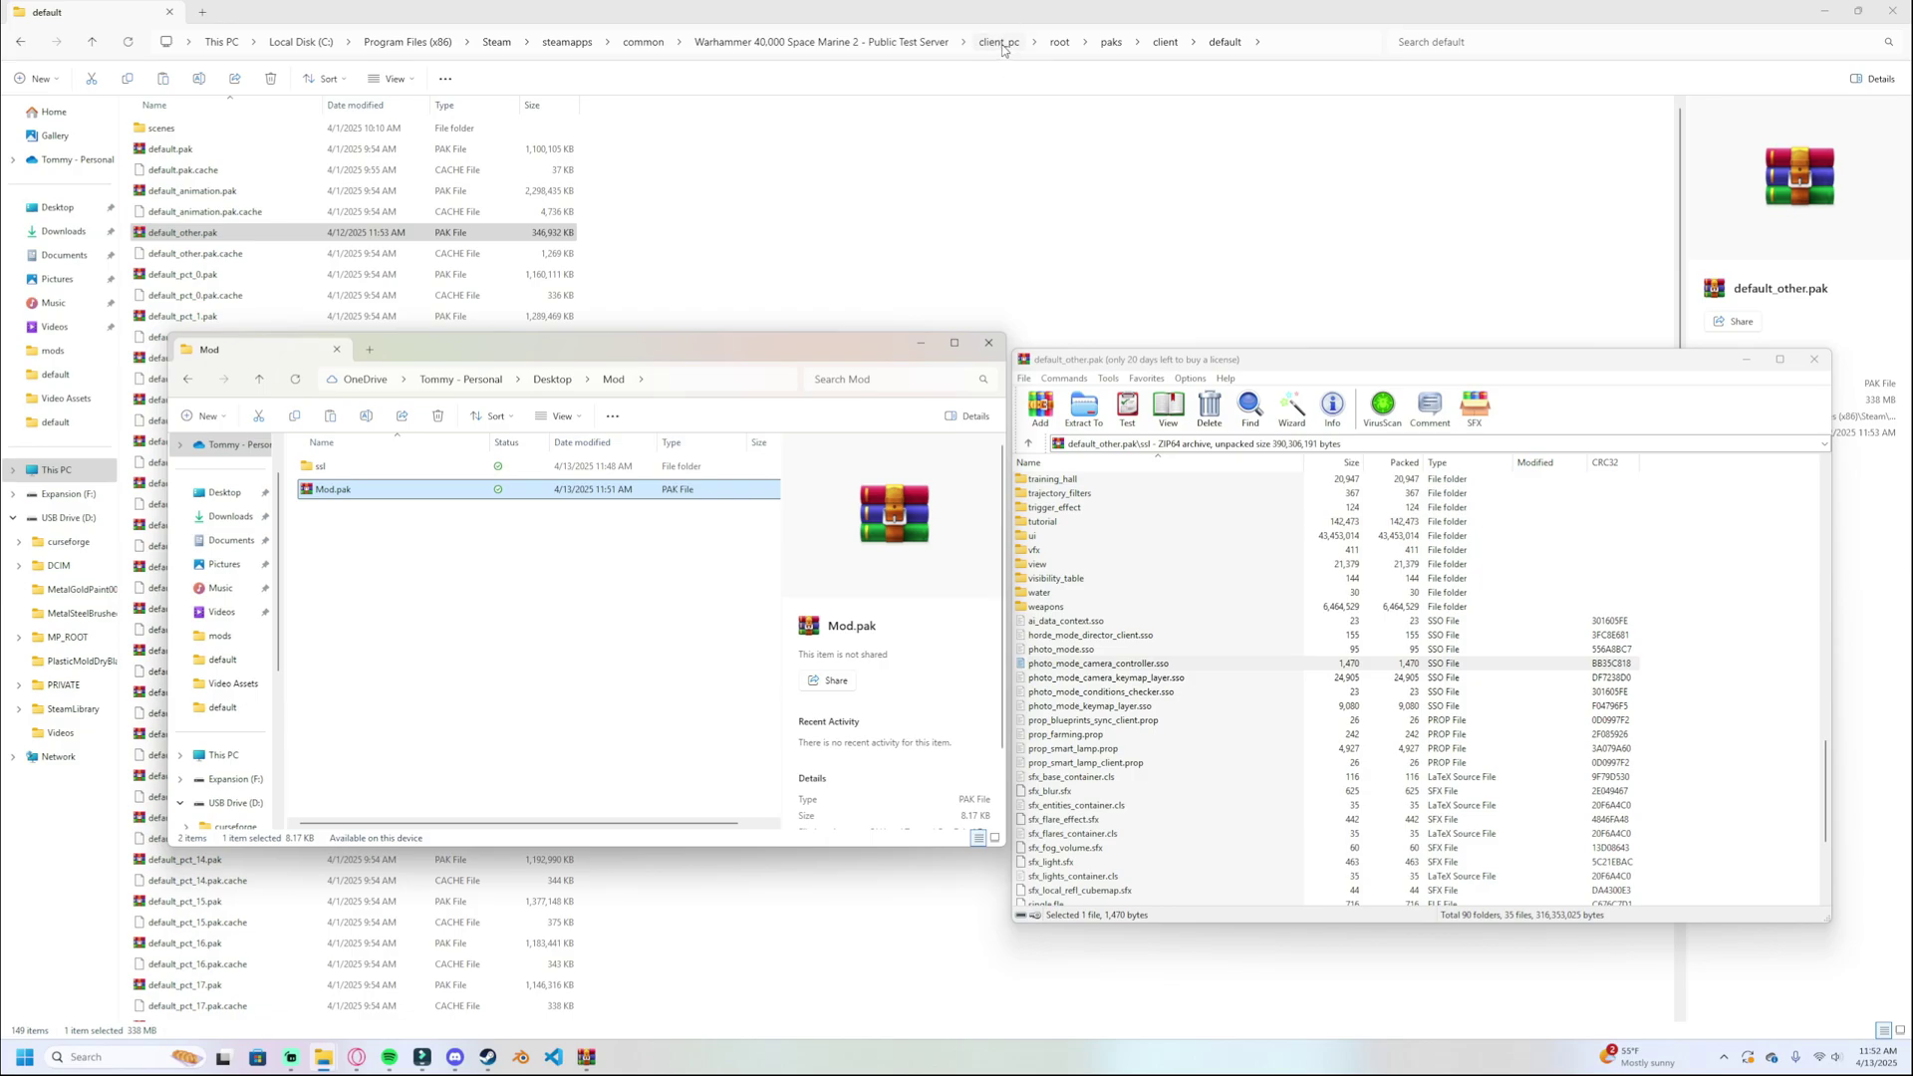
click(1000, 45)
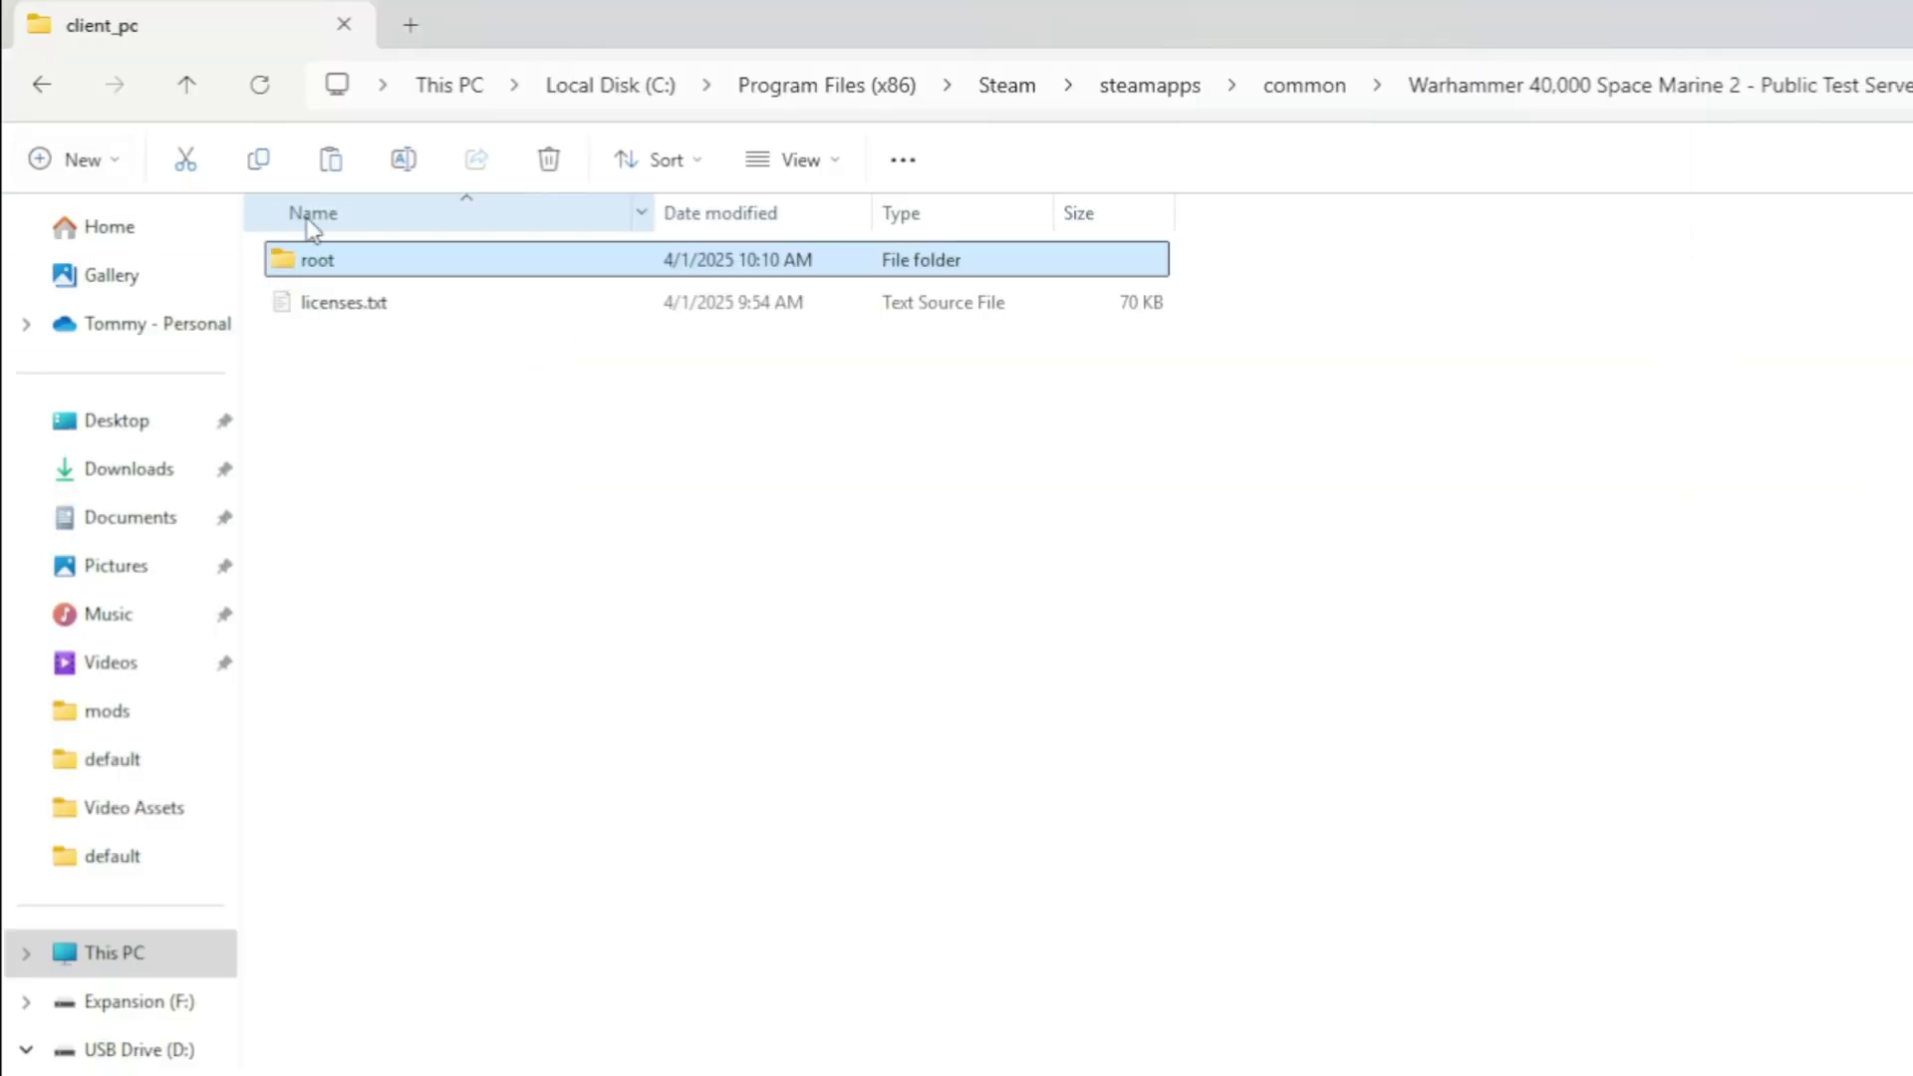
double_click(171, 130)
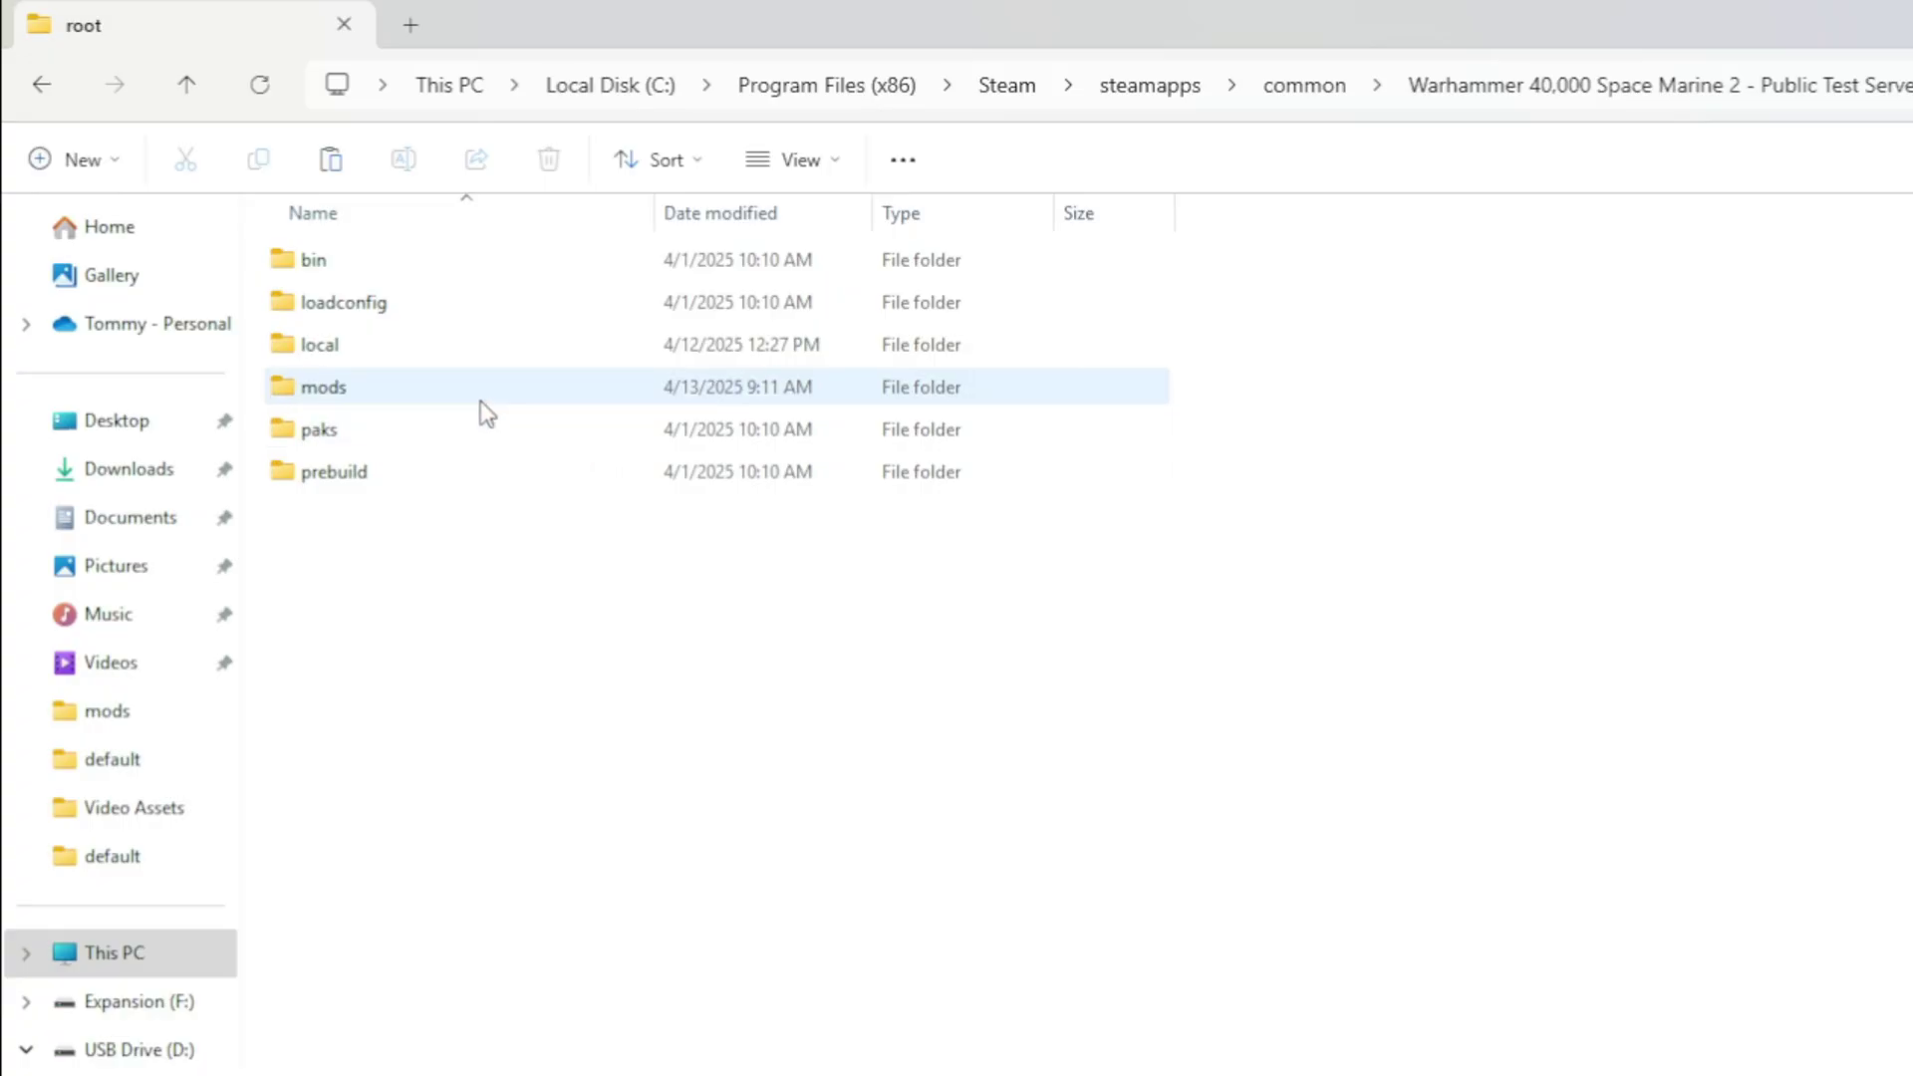
double_click(485, 410)
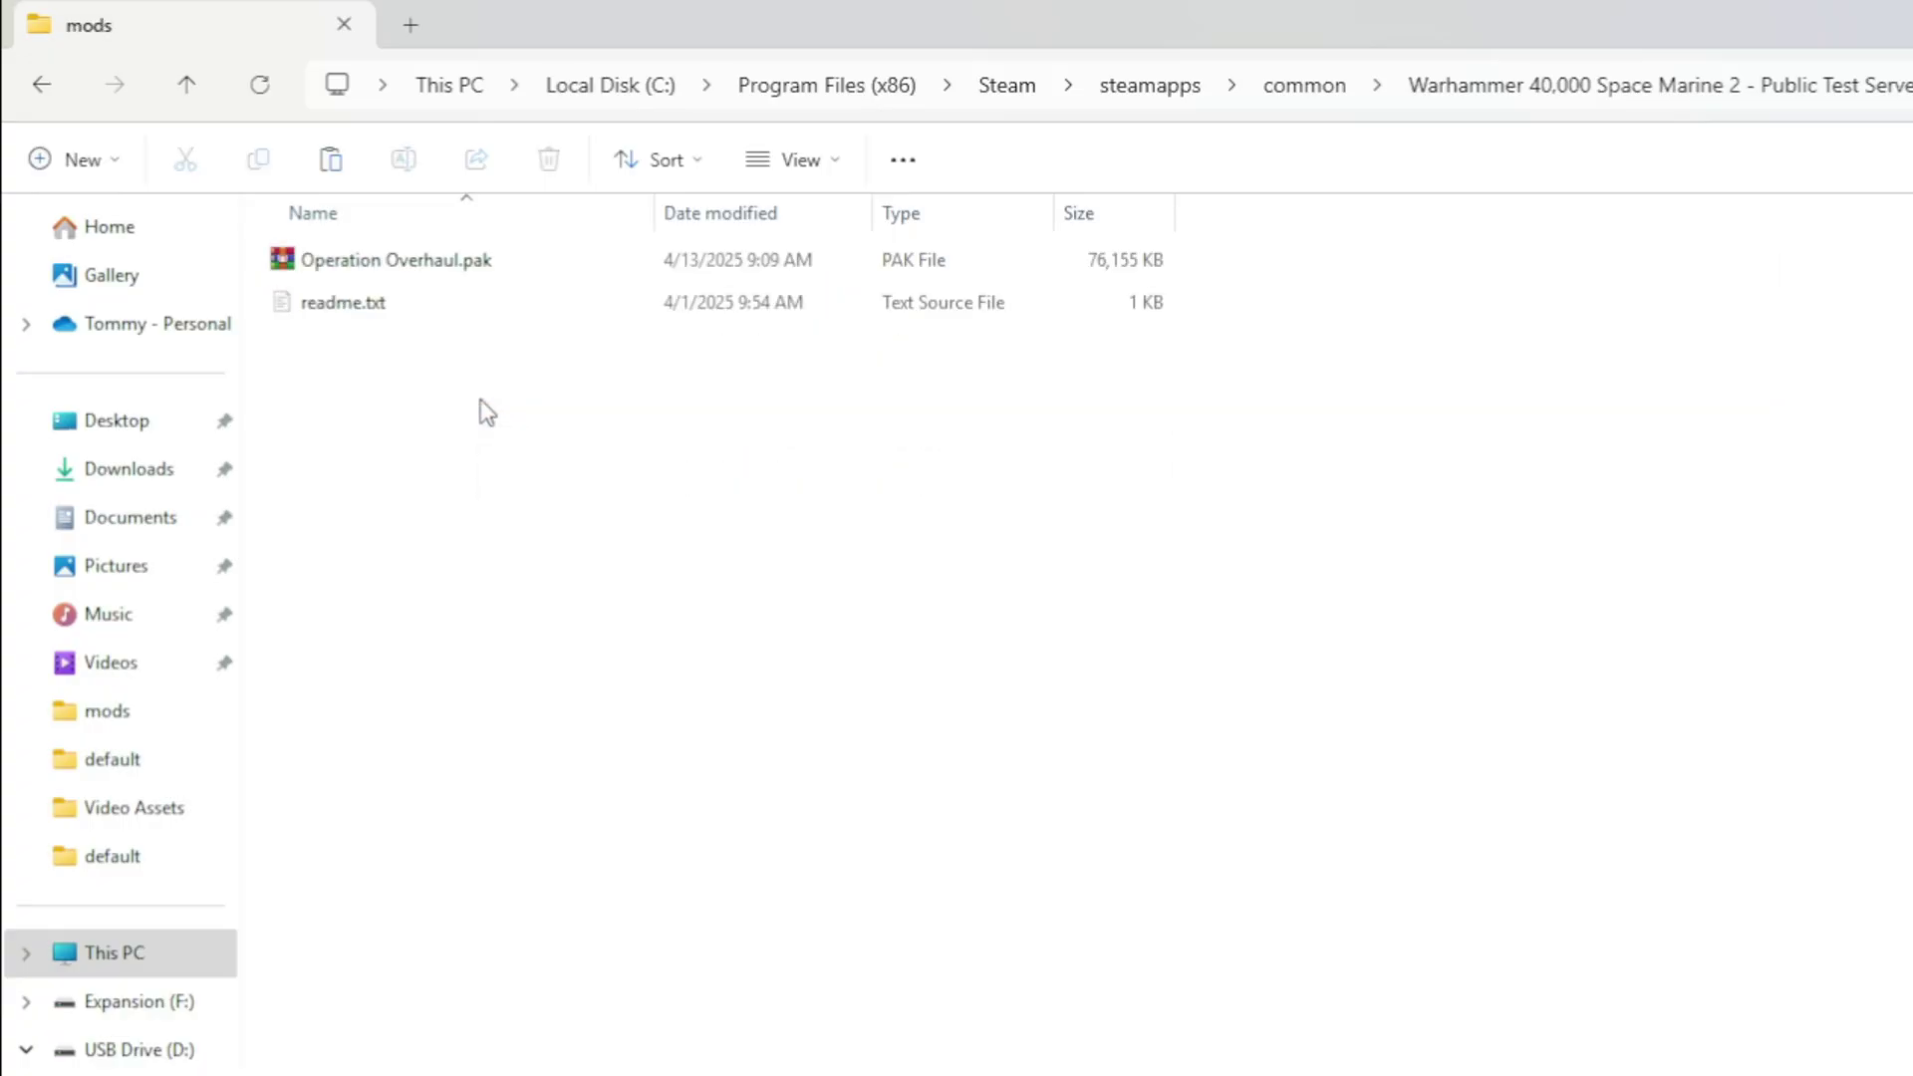
click(517, 265)
key(Delete)
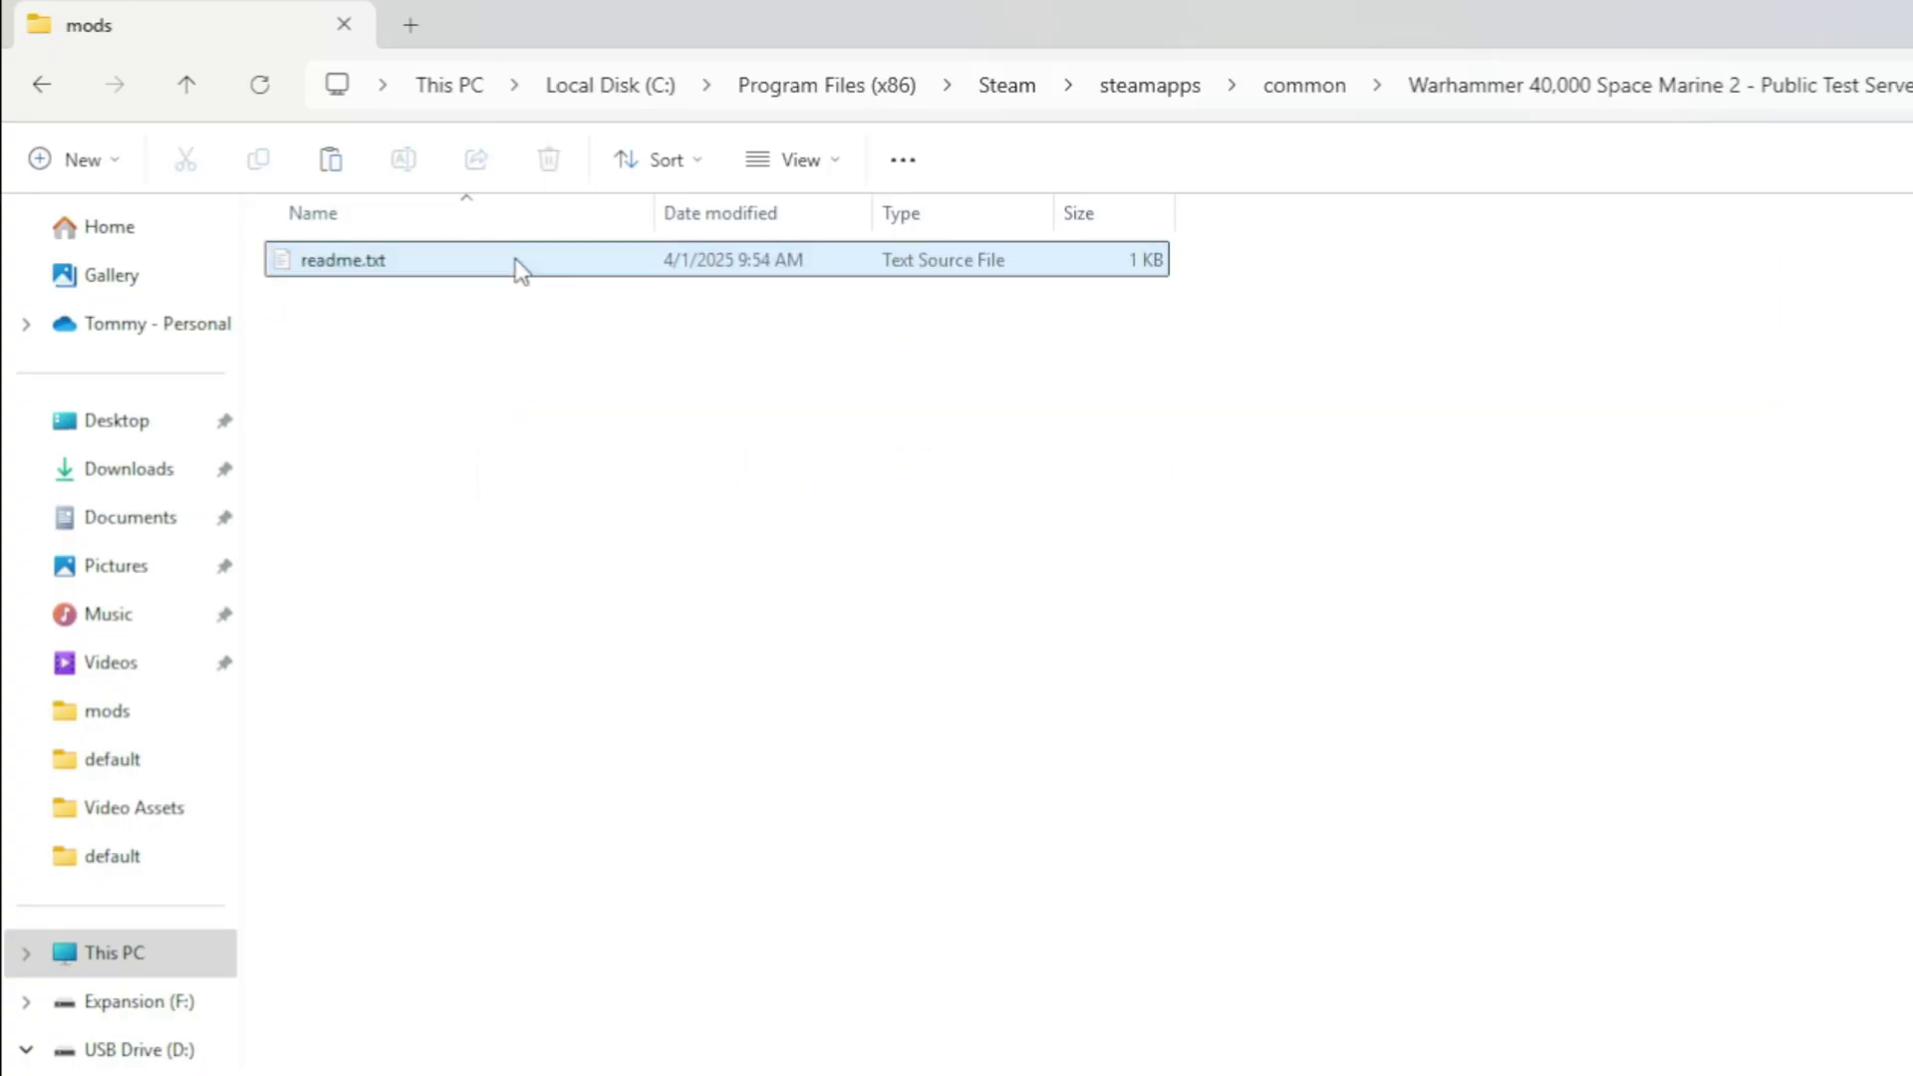
Drag Mod.pak from the Mod folder window into the game's mods folder.
click(48, 86)
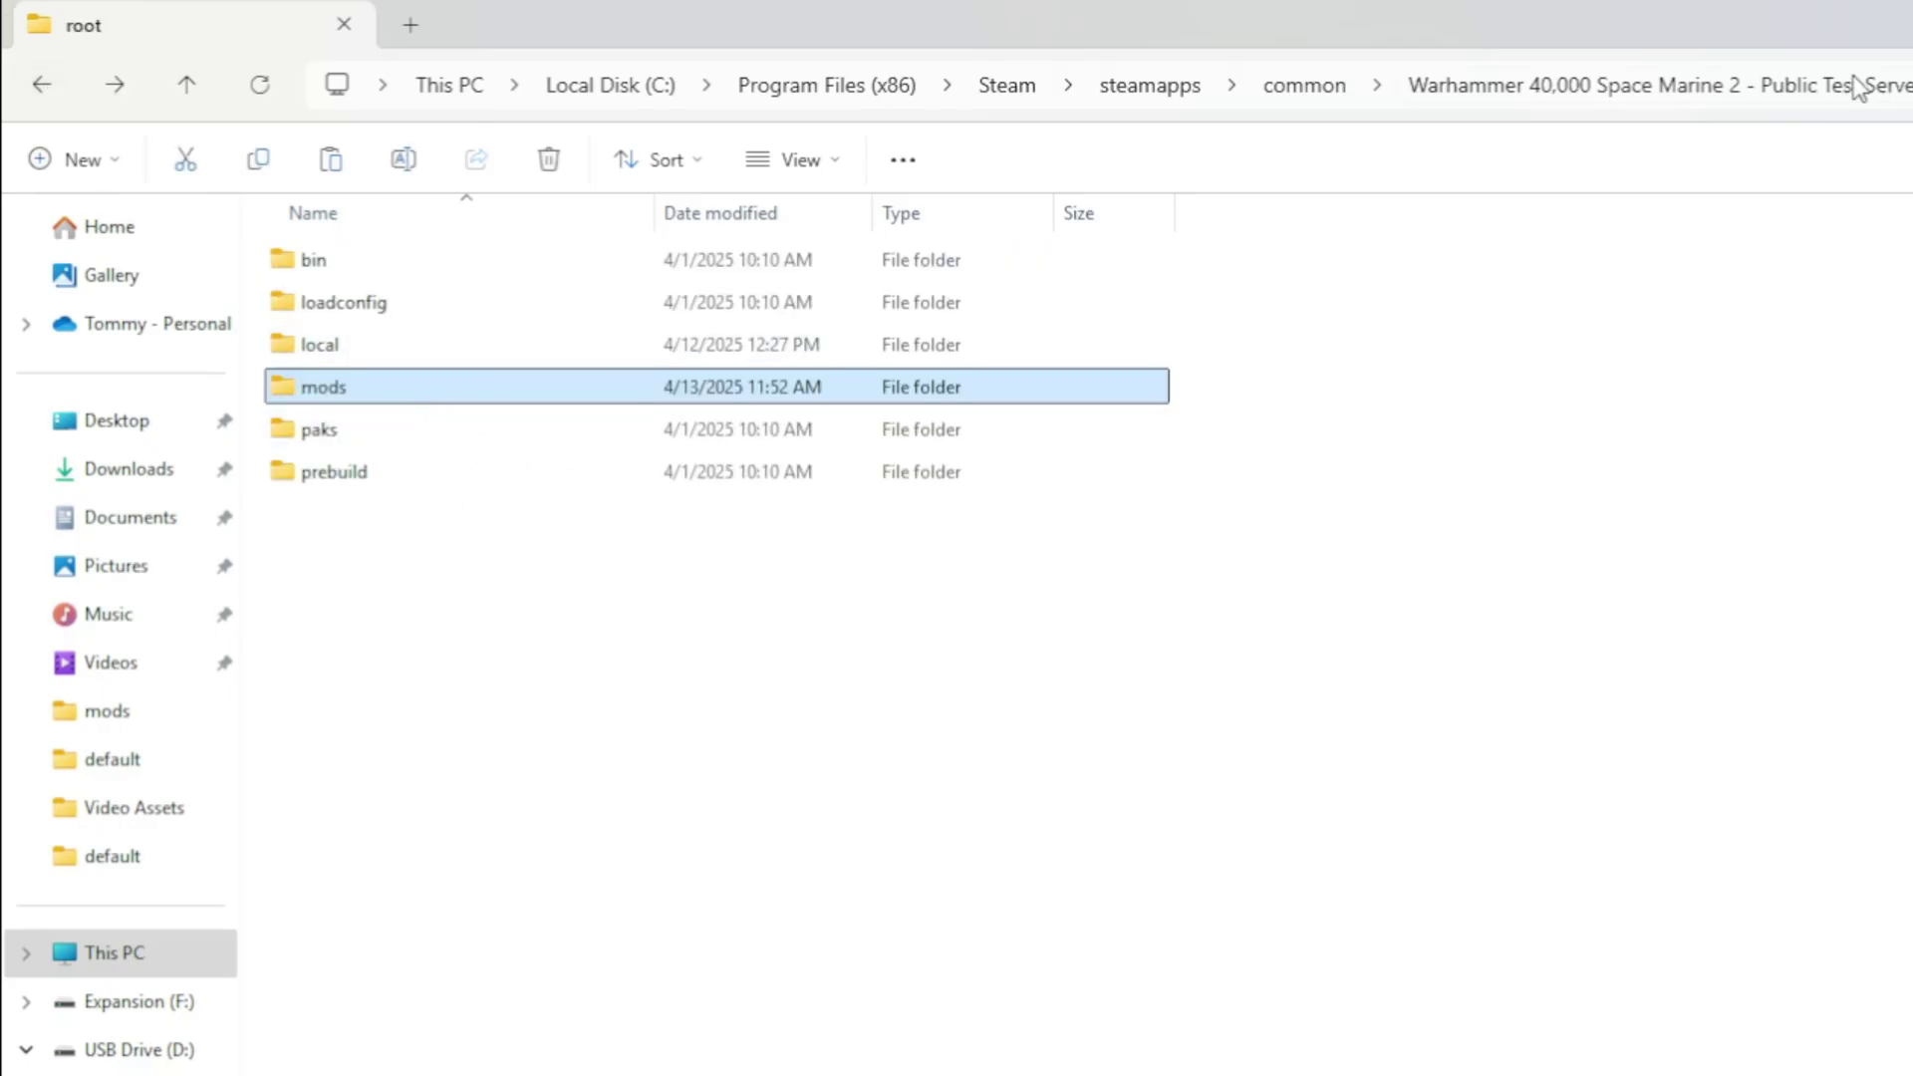
double_click(585, 397)
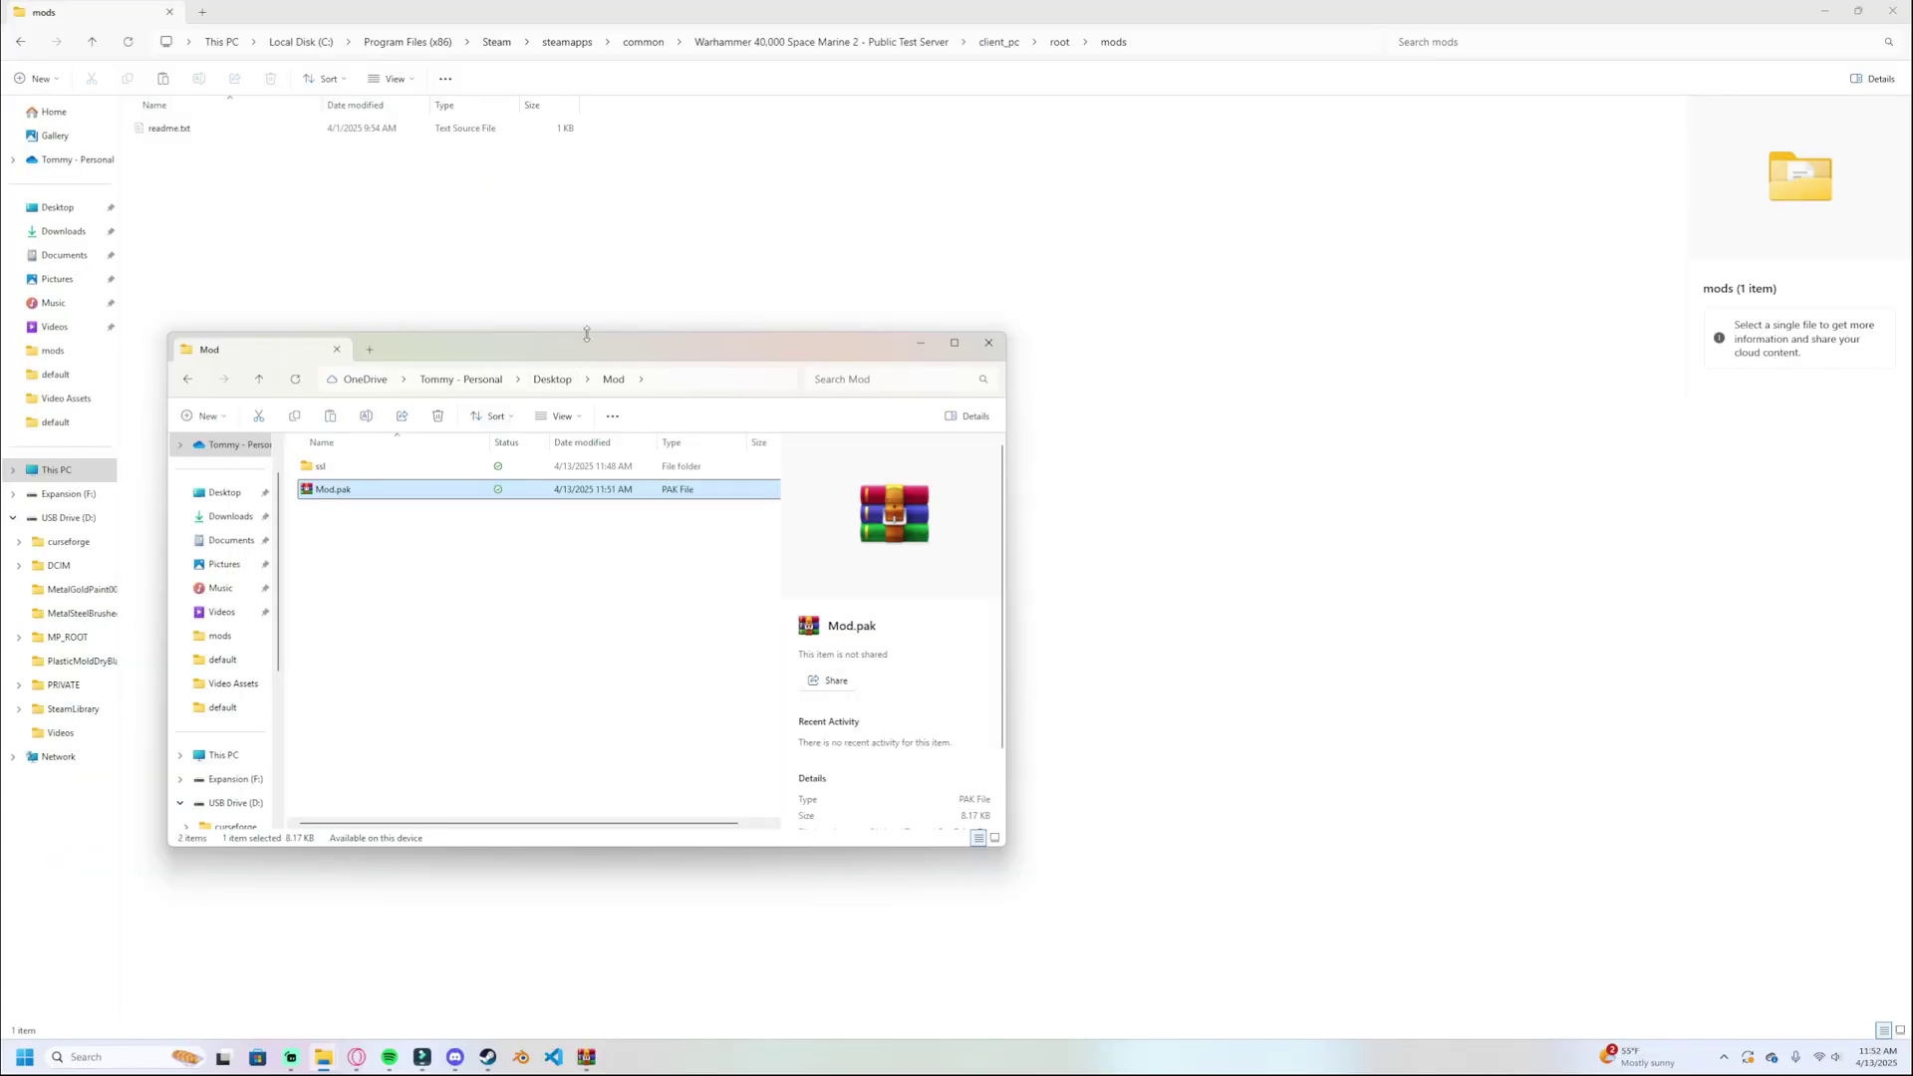
drag(587, 351, 1335, 334)
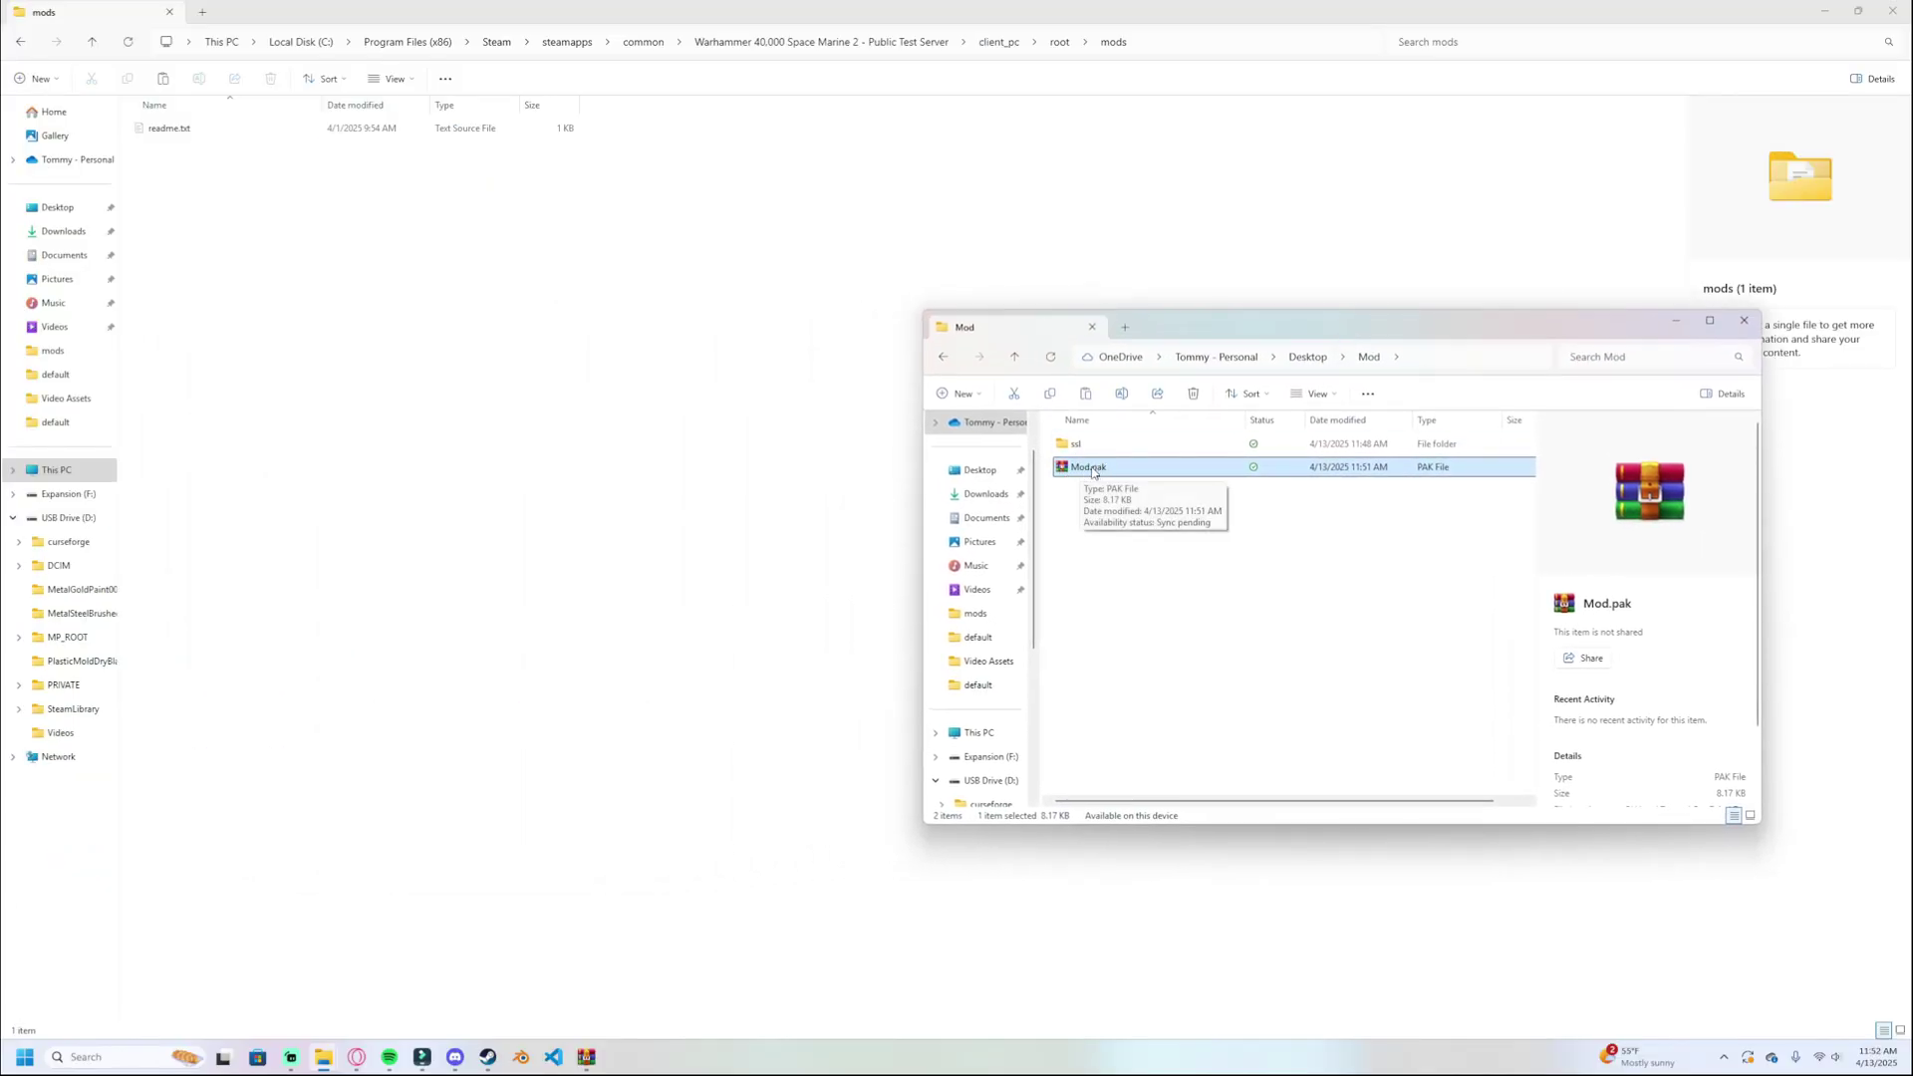
drag(1111, 476, 333, 278)
click(822, 522)
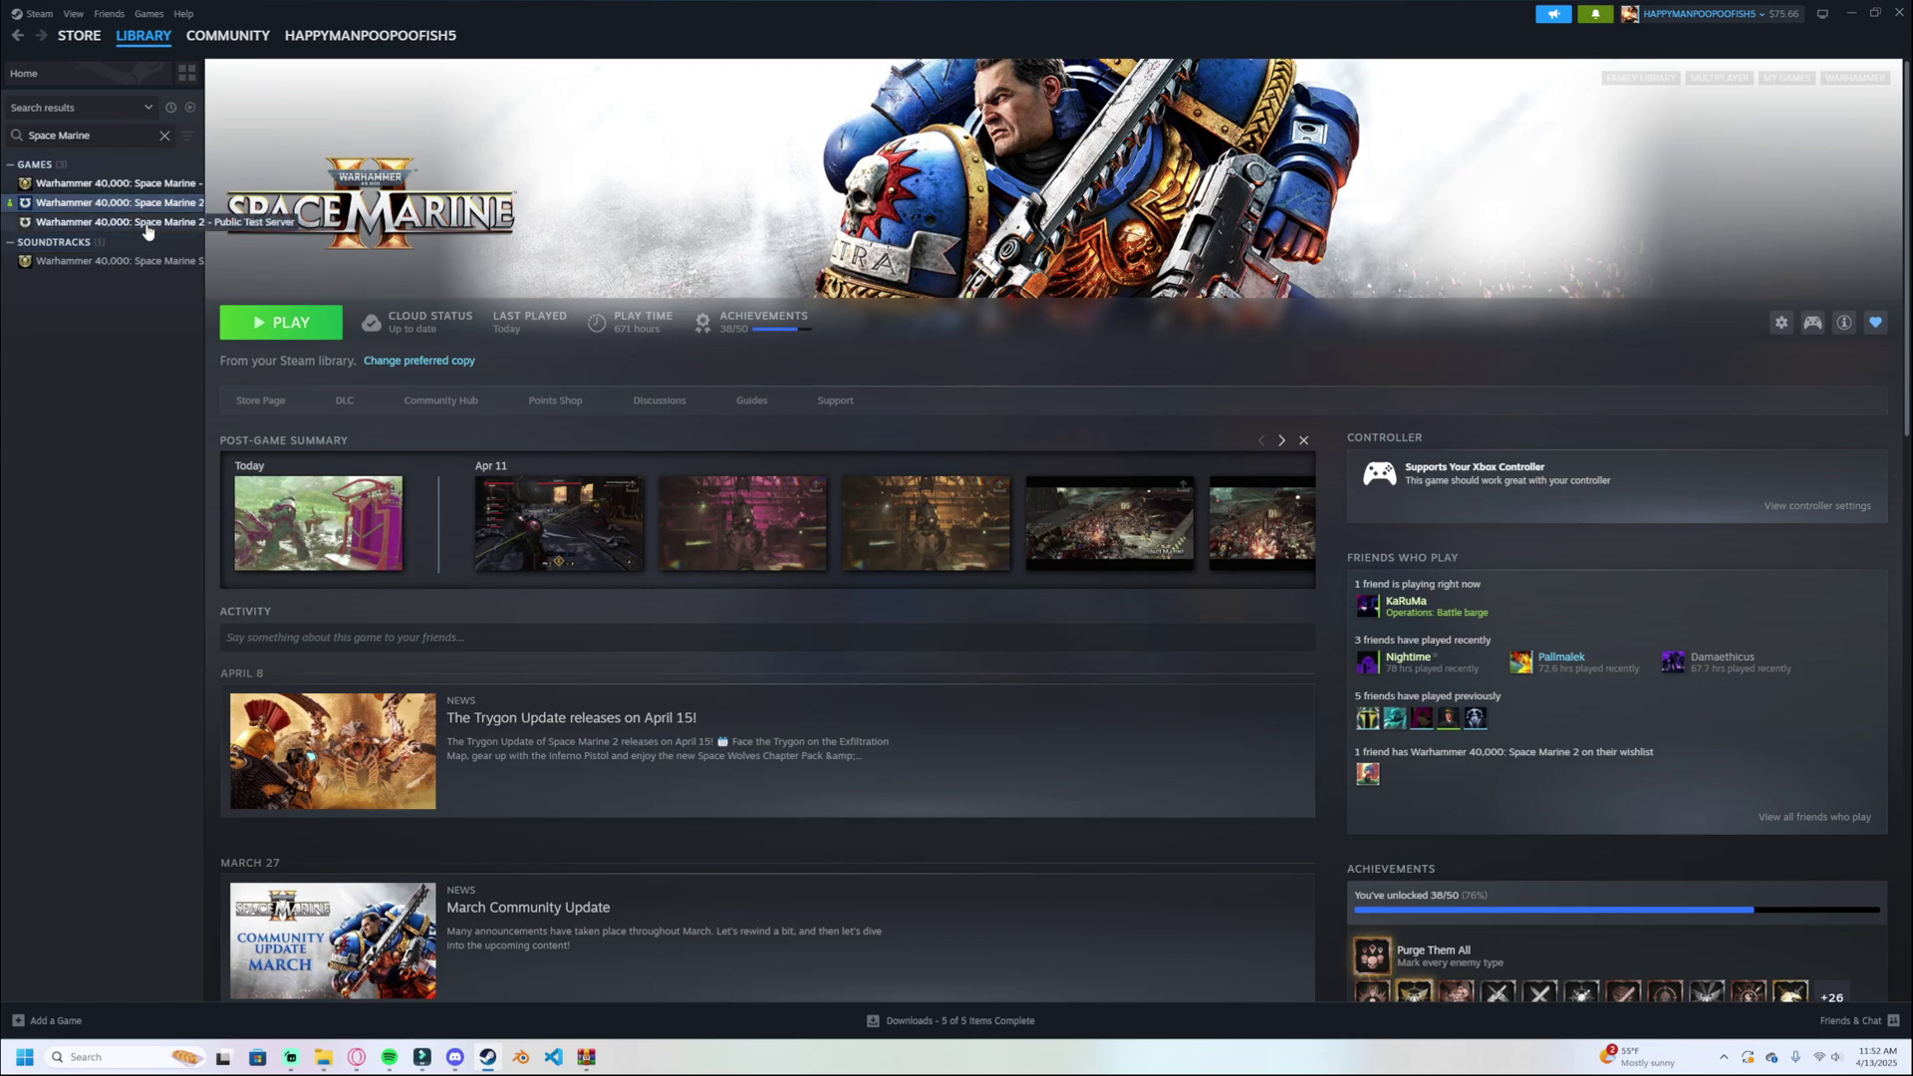
Launch the Space Marine 2 Public Test Server build from Steam.
click(324, 336)
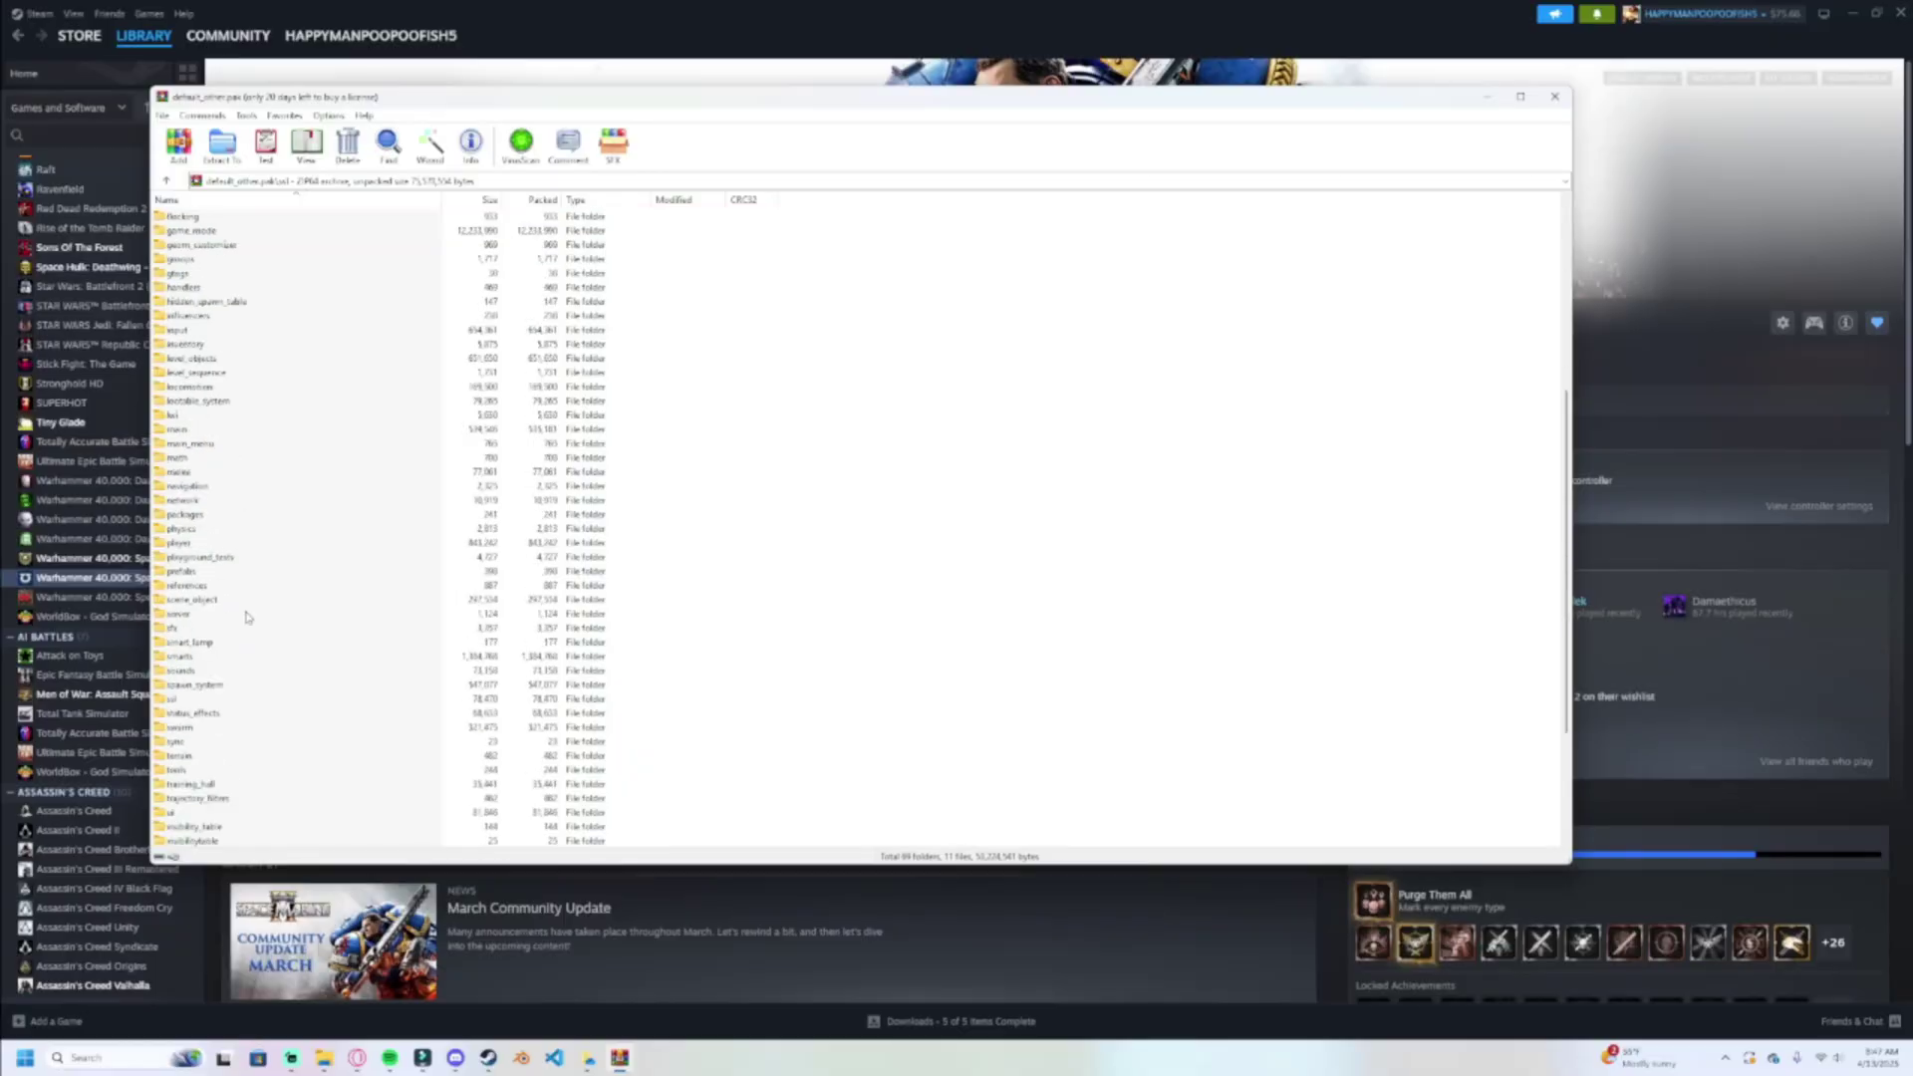
Open the ssl\multigame folder in the archive, then close WinRAR.
scroll(246, 616, down, 10)
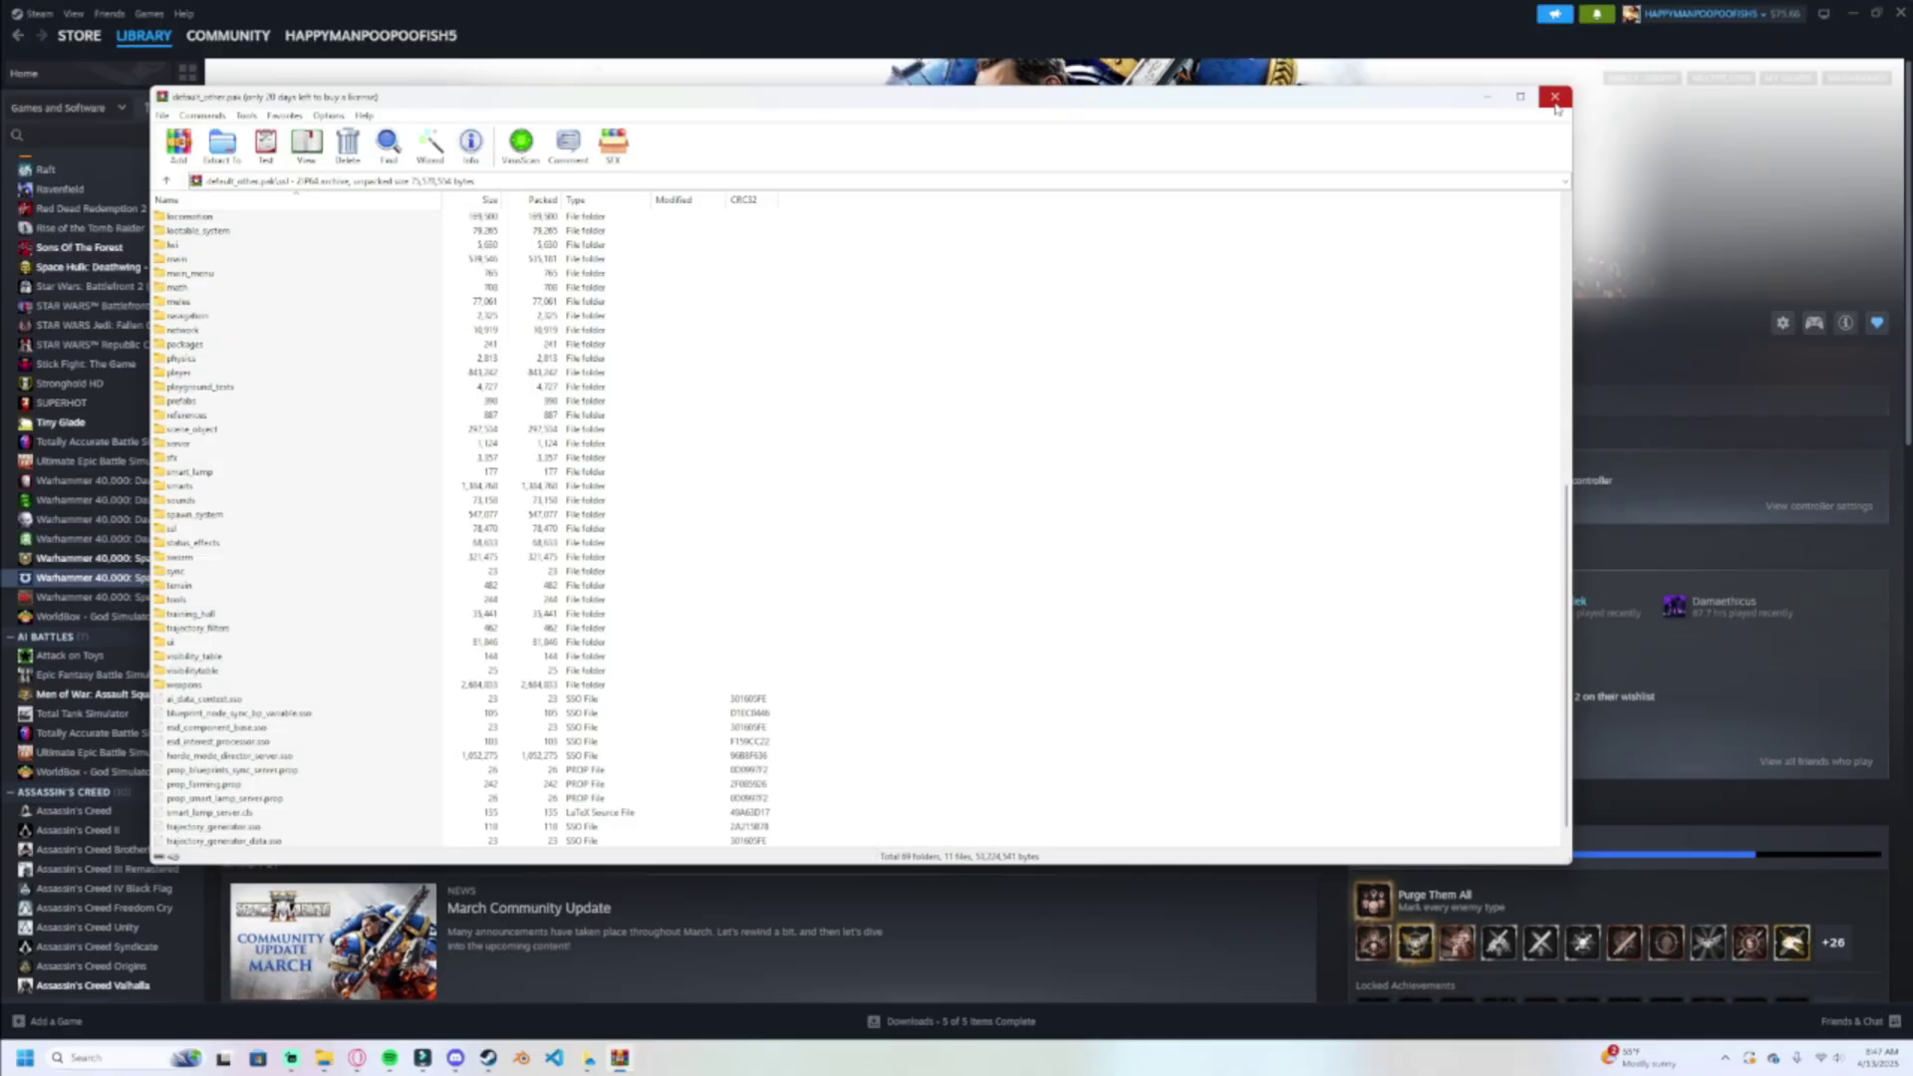
double_click(207, 243)
click(1554, 97)
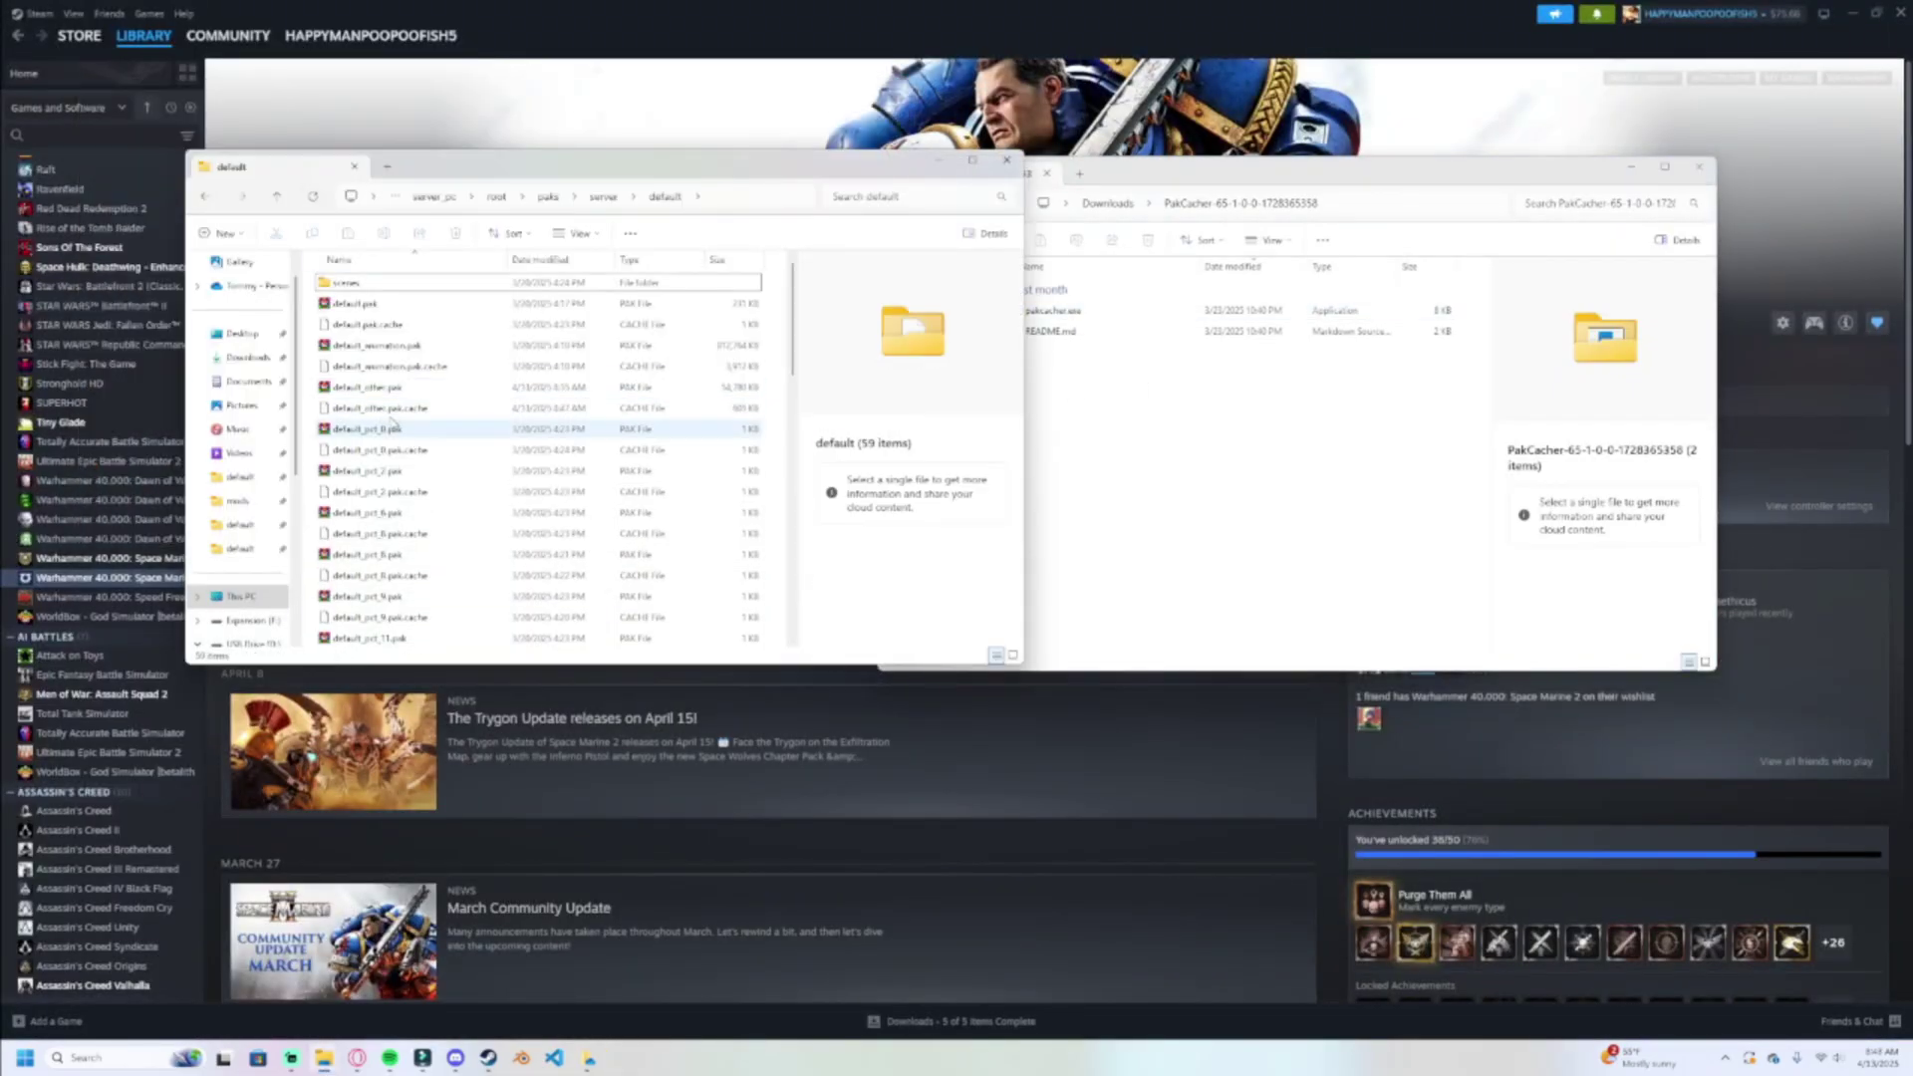